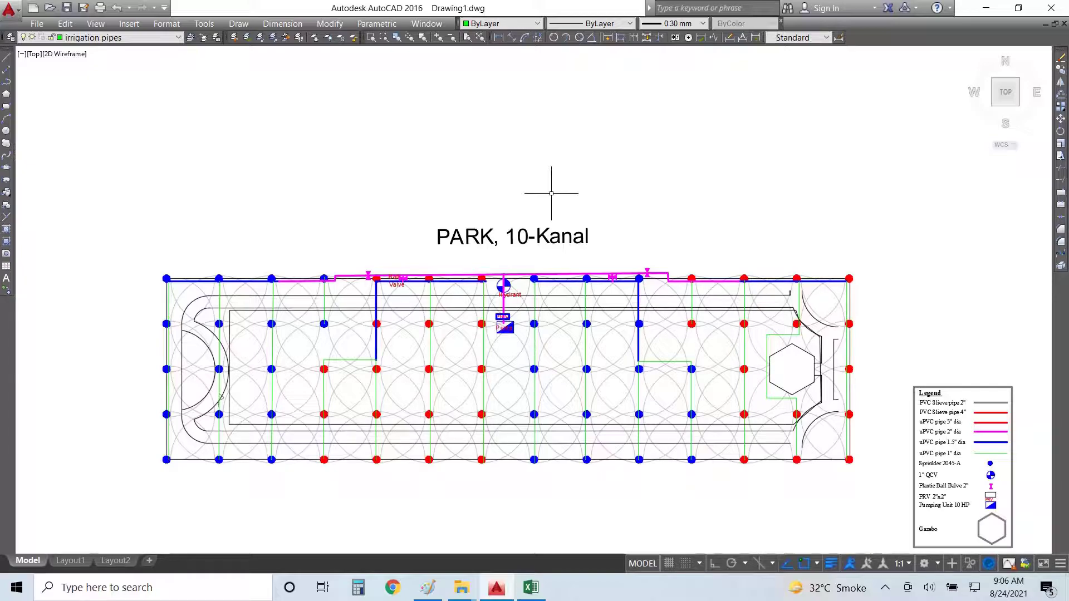
Turn off the SPK coverage circles layer.
scroll(1030, 492, up, 3)
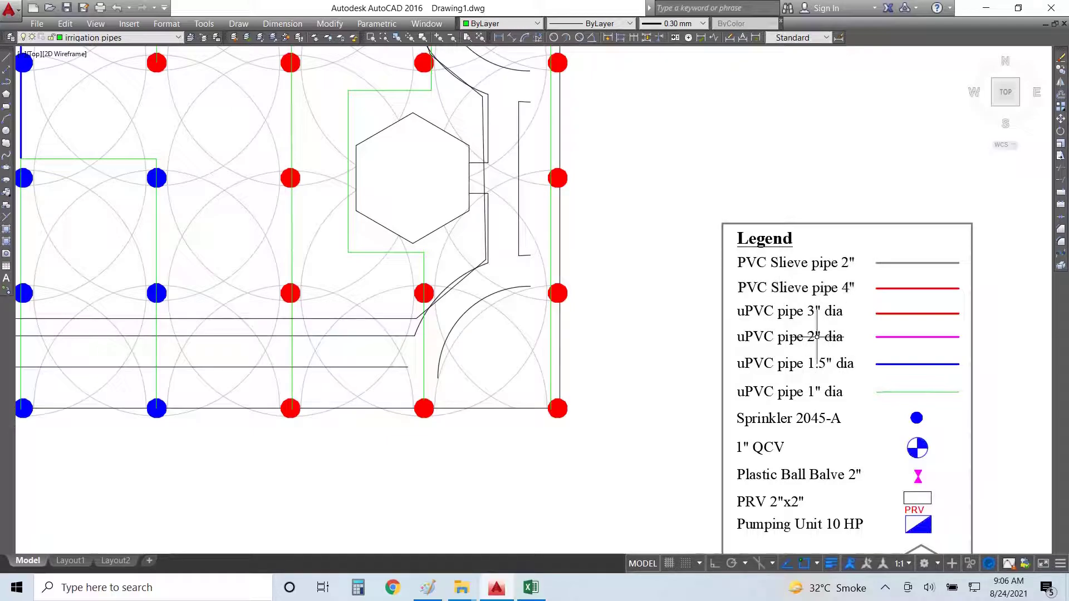
scroll(819, 345, down, 1)
scroll(893, 479, up, 2)
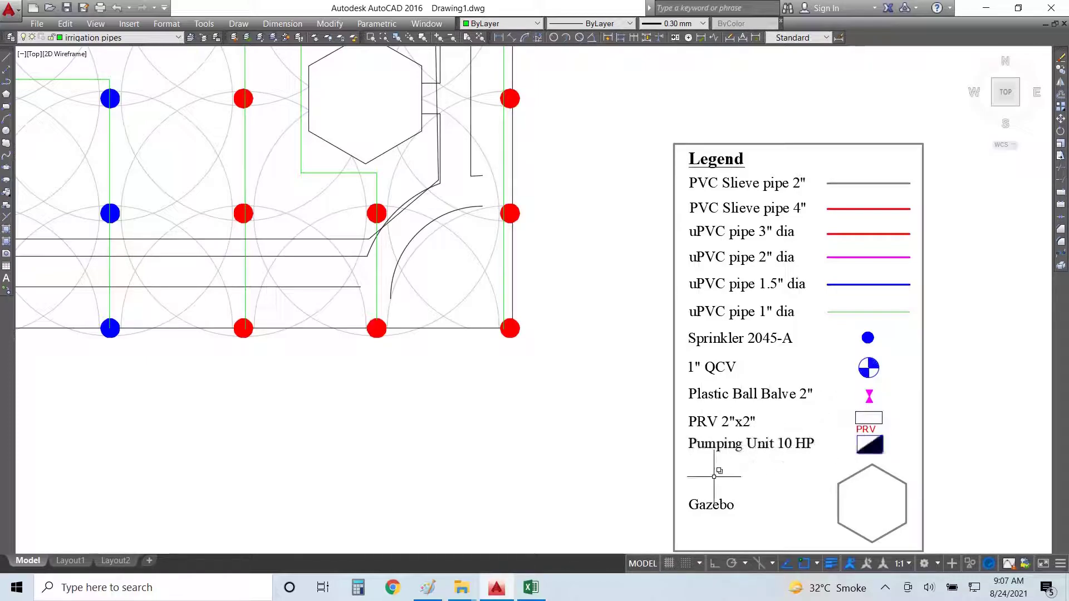
scroll(951, 382, down, 2)
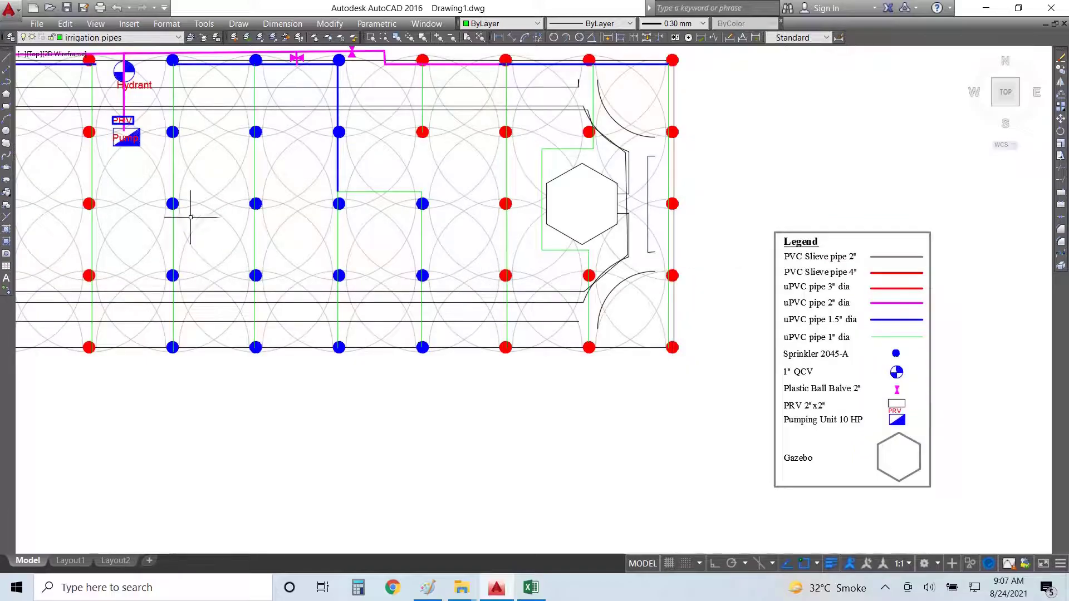
scroll(172, 219, down, 6)
scroll(423, 205, up, 4)
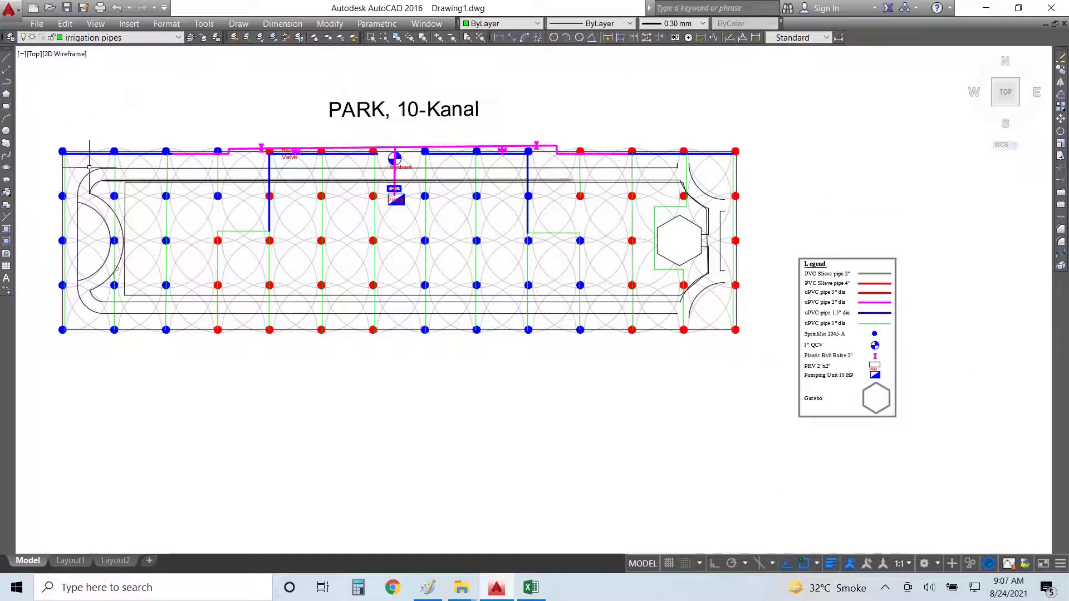
scroll(61, 162, up, 2)
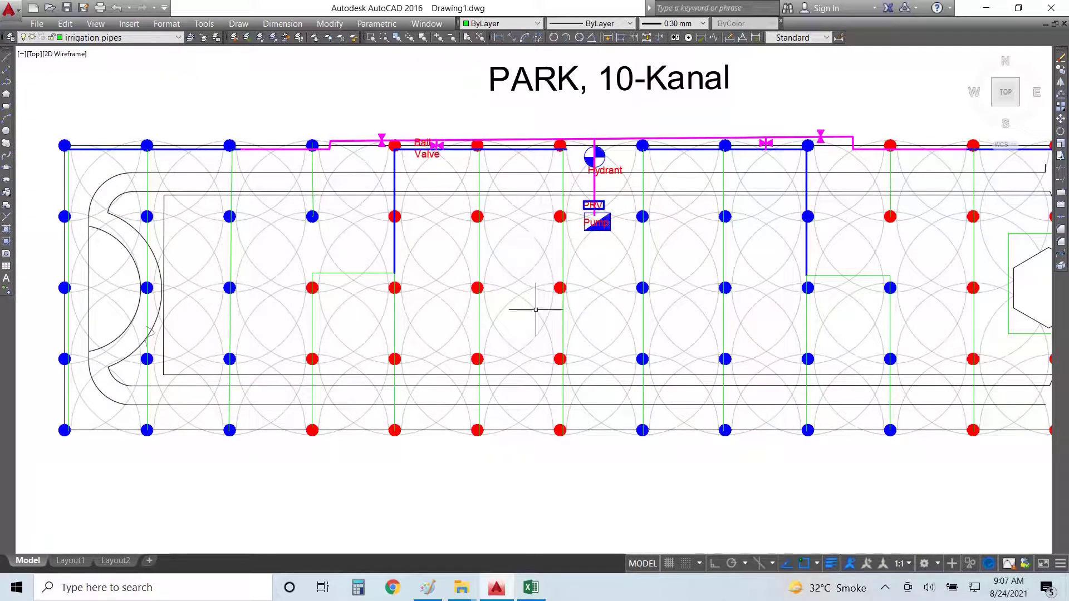
click(149, 38)
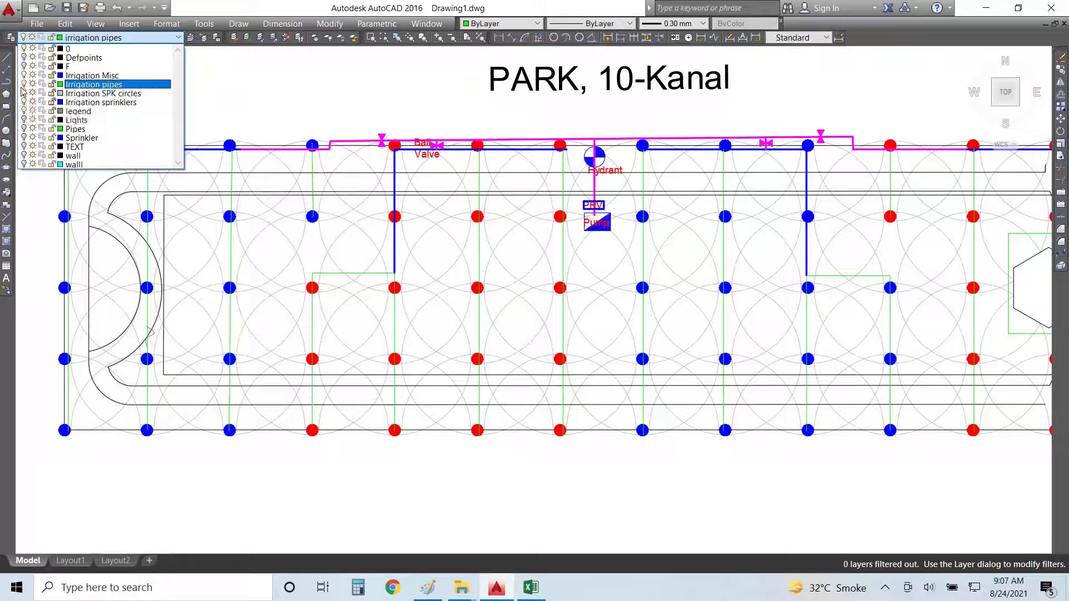
click(24, 94)
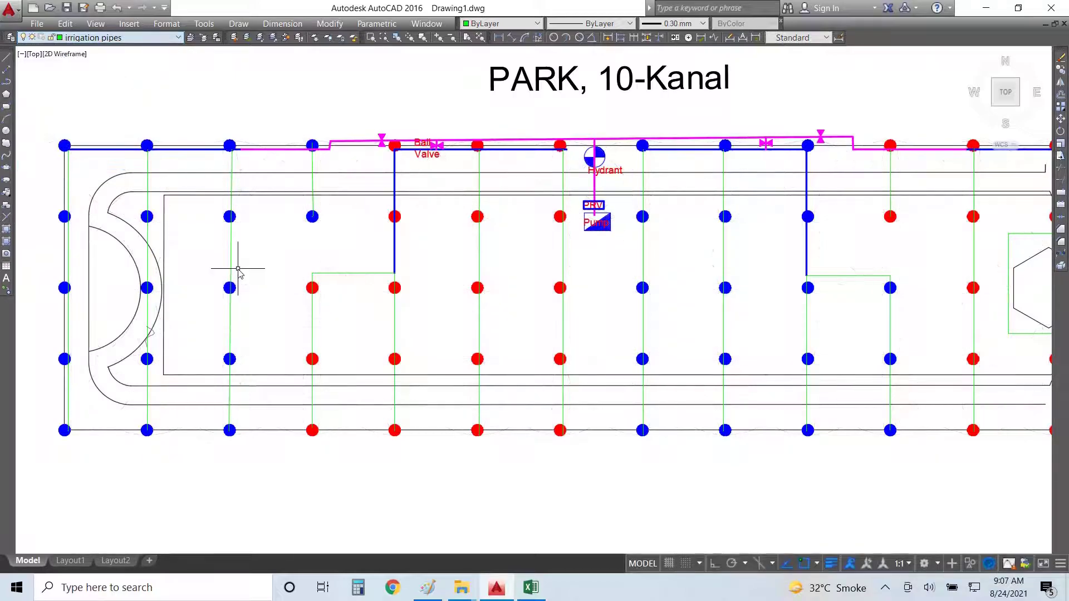
Turn off the irrigation pipes layer and make Irrigation sprinklers the current layer.
scroll(557, 270, down, 2)
scroll(556, 258, up, 2)
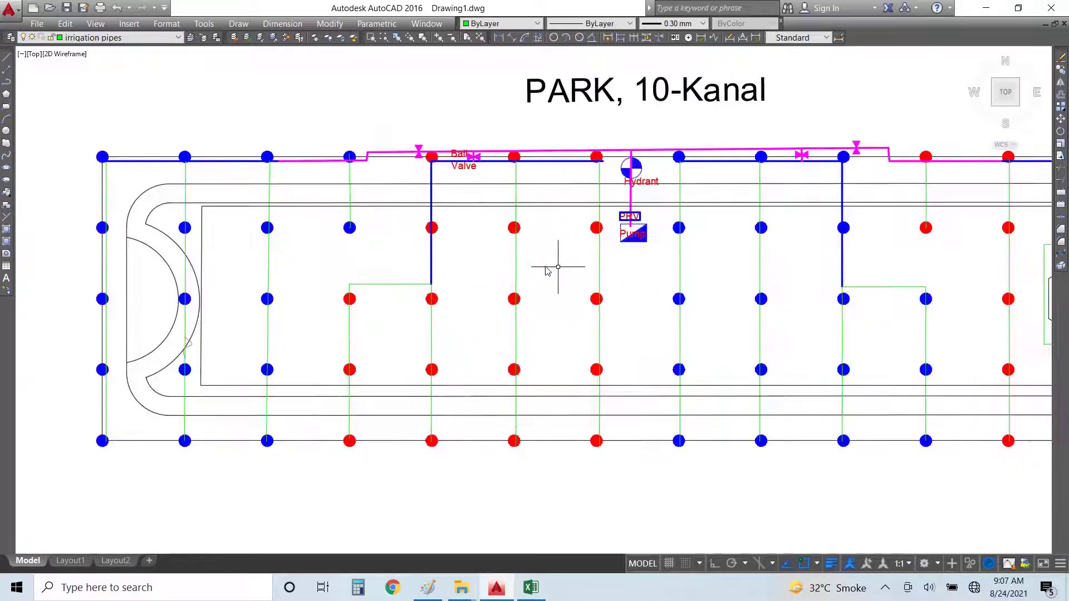
scroll(424, 250, down, 2)
scroll(566, 248, up, 2)
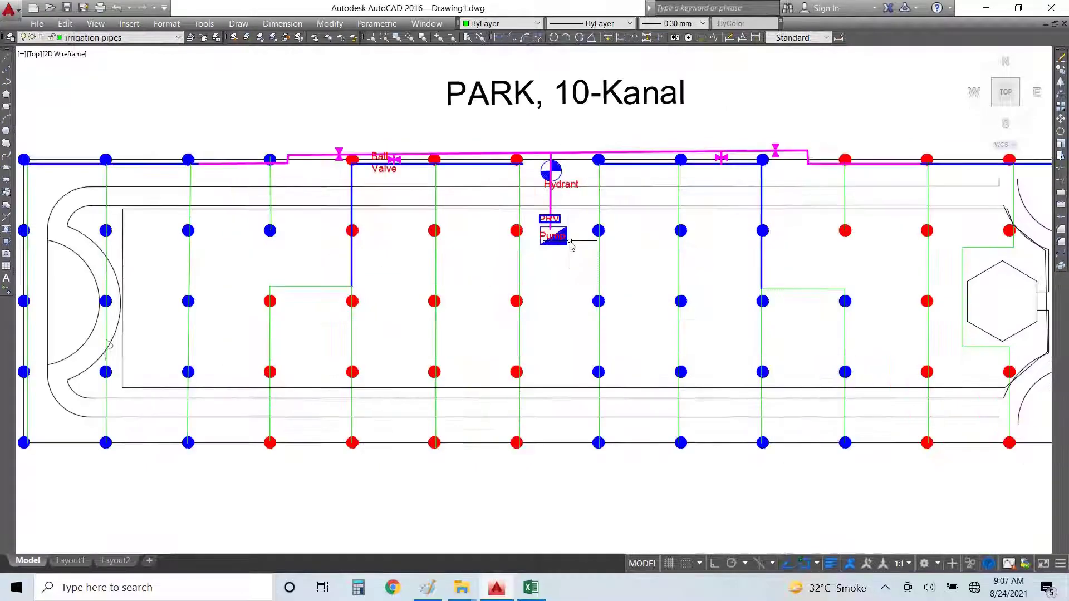
scroll(708, 239, down, 2)
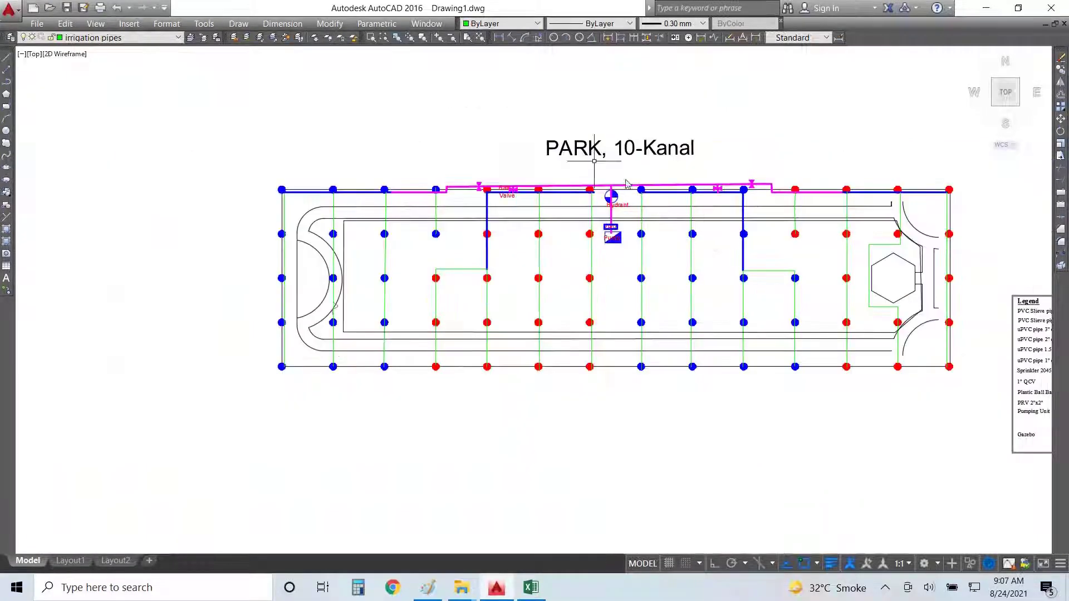
click(128, 38)
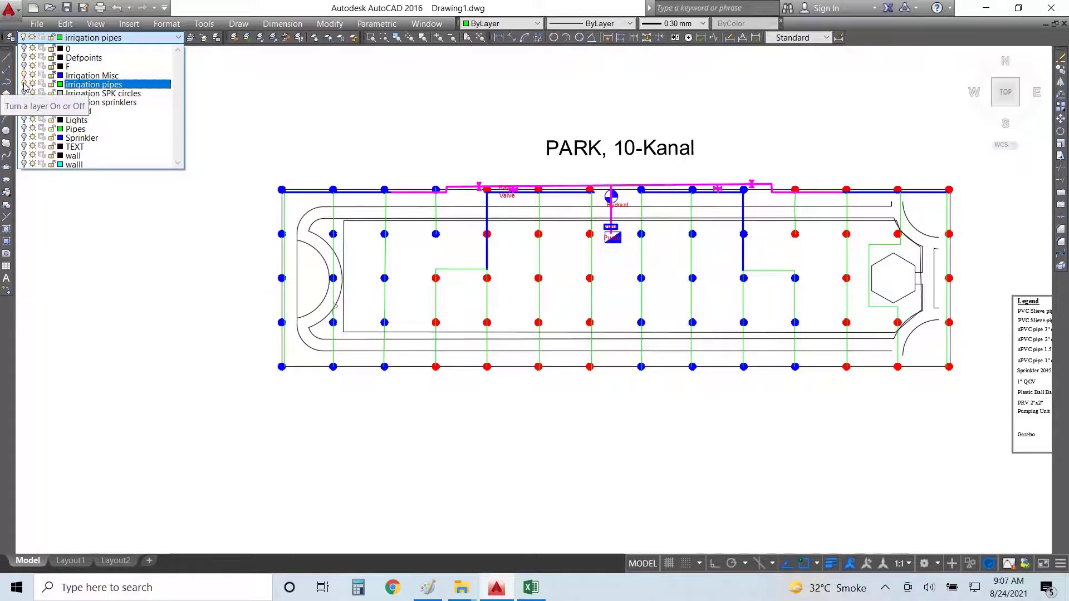
click(24, 85)
click(61, 243)
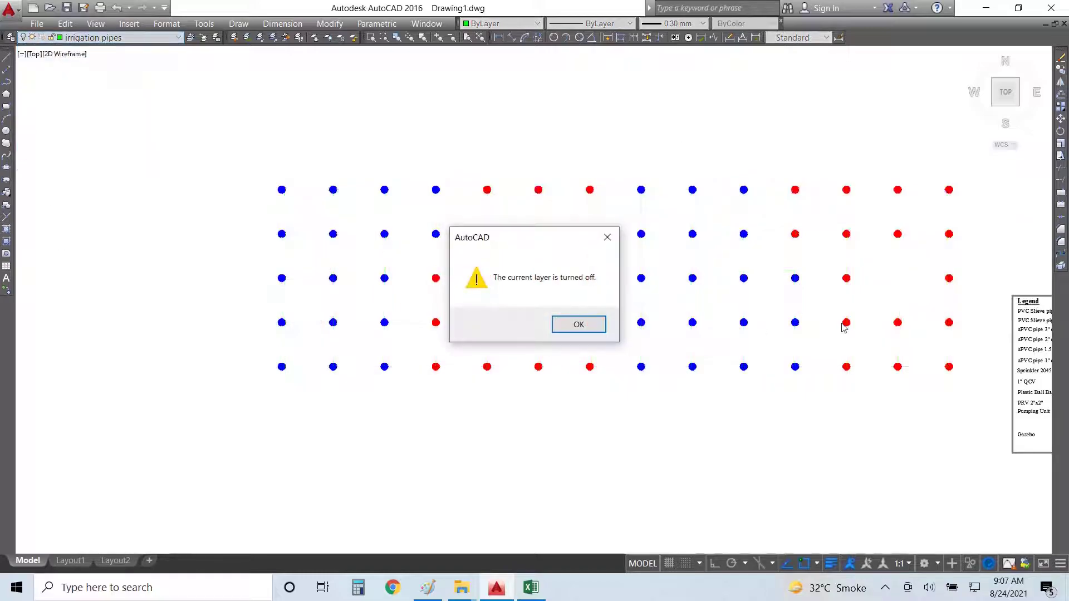
click(568, 327)
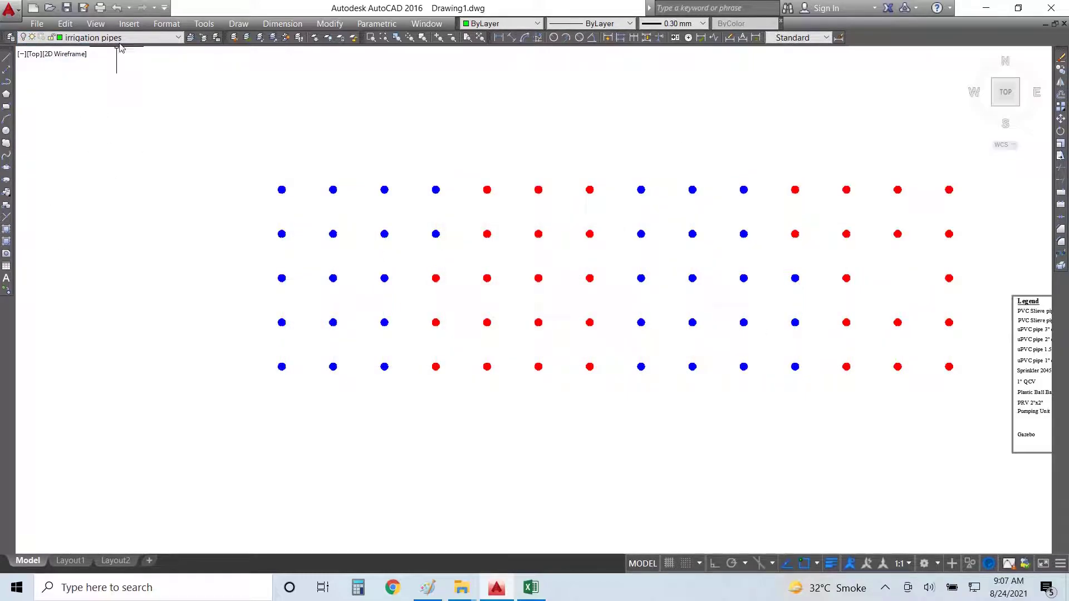
click(117, 37)
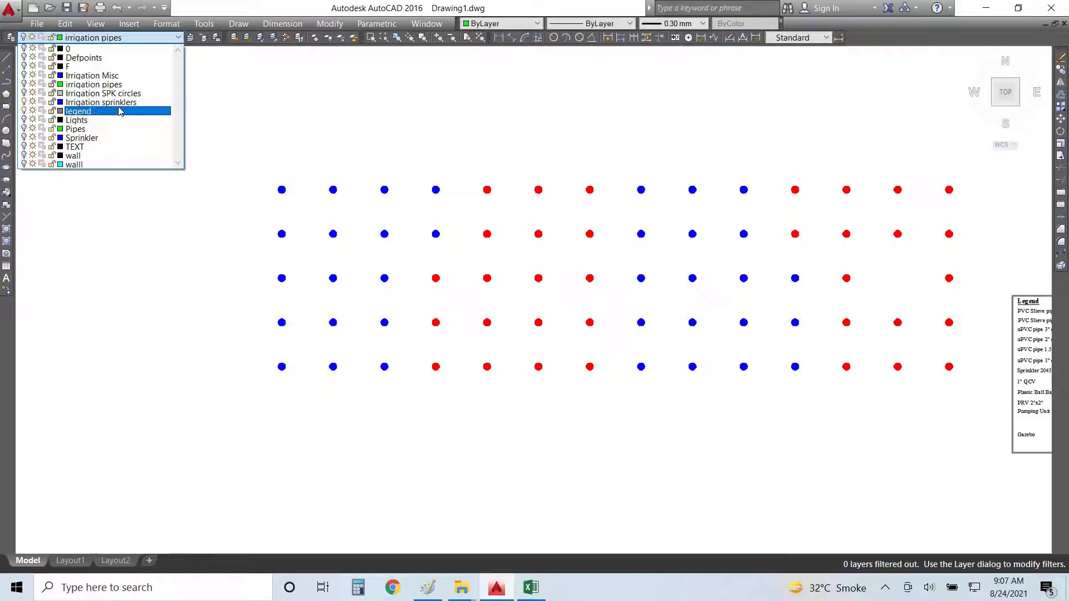
click(101, 102)
Window-select all sprinkler dots and LIST them, revealing 69 sprinklers.
click(228, 160)
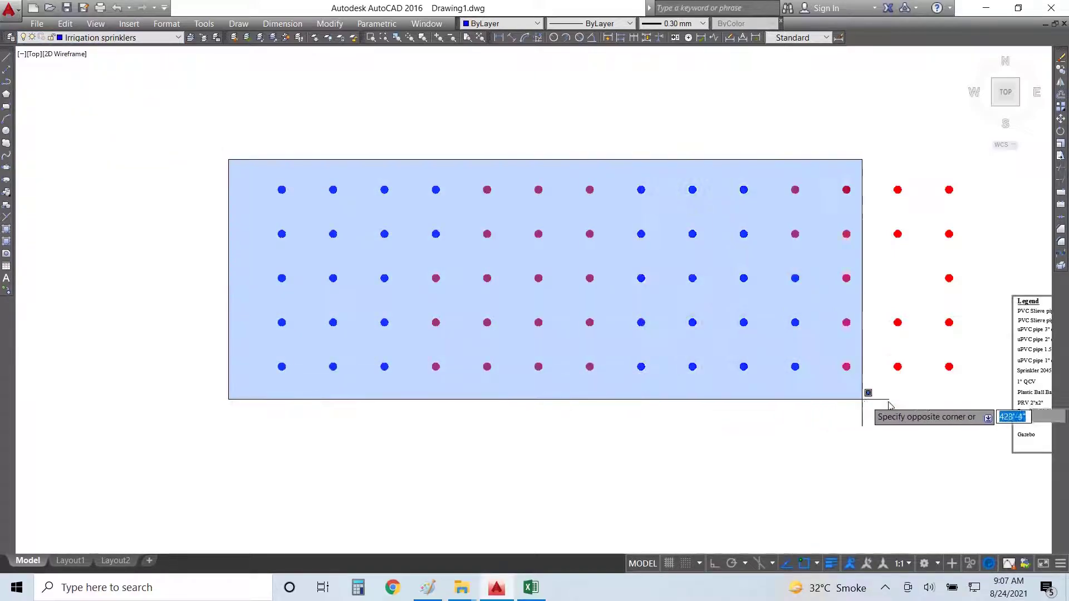
click(984, 407)
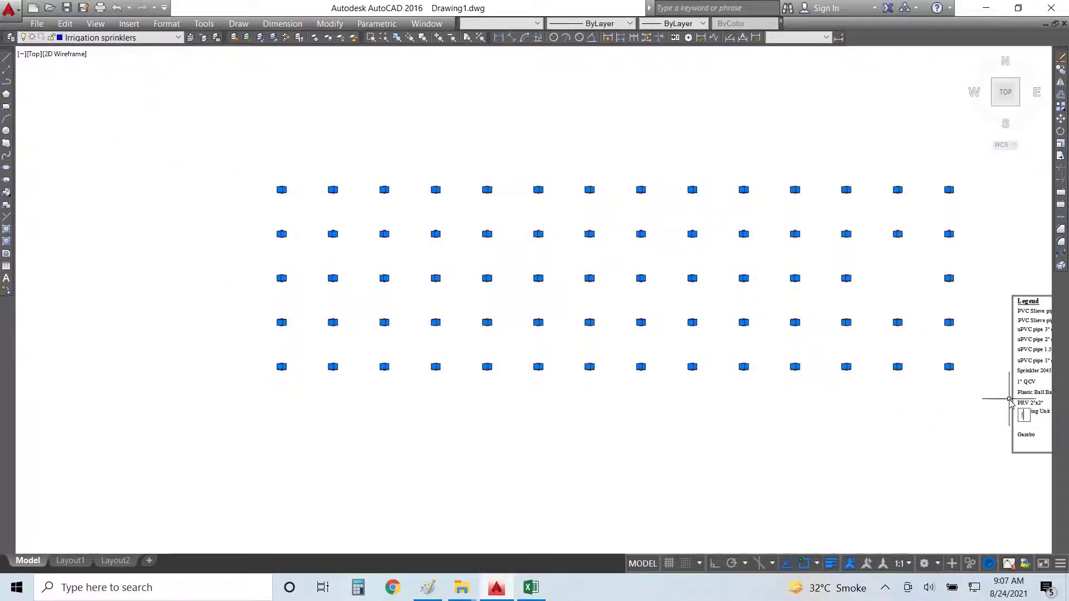
text(list)
key(Return)
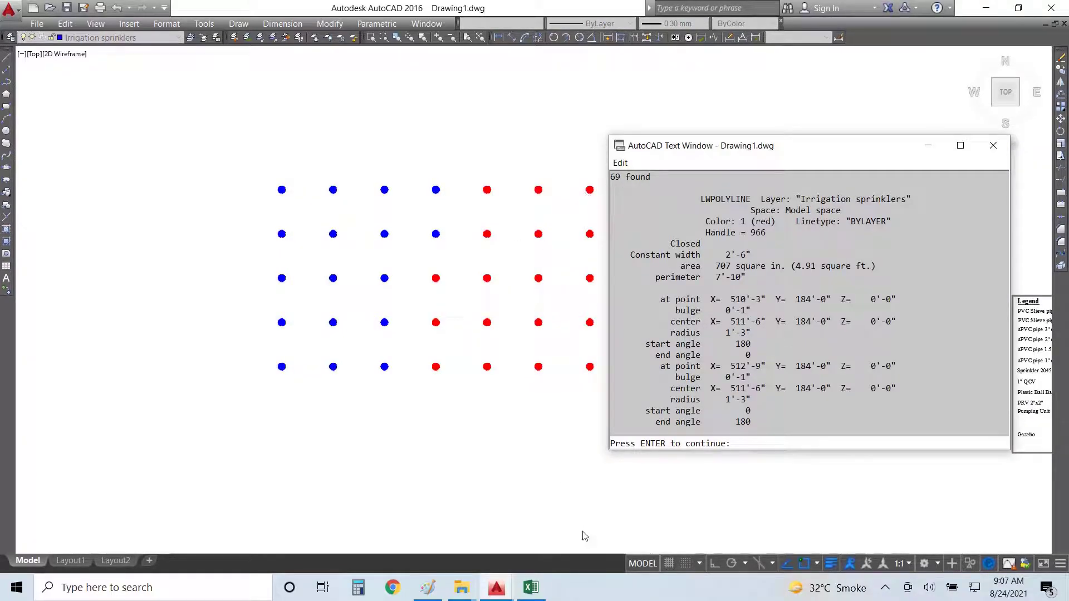
Enter 69 as the Rainbird Maxipaw sprinkler quantity in D57, giving an amount of 141,450.0.
click(531, 588)
scroll(542, 337, down, 20)
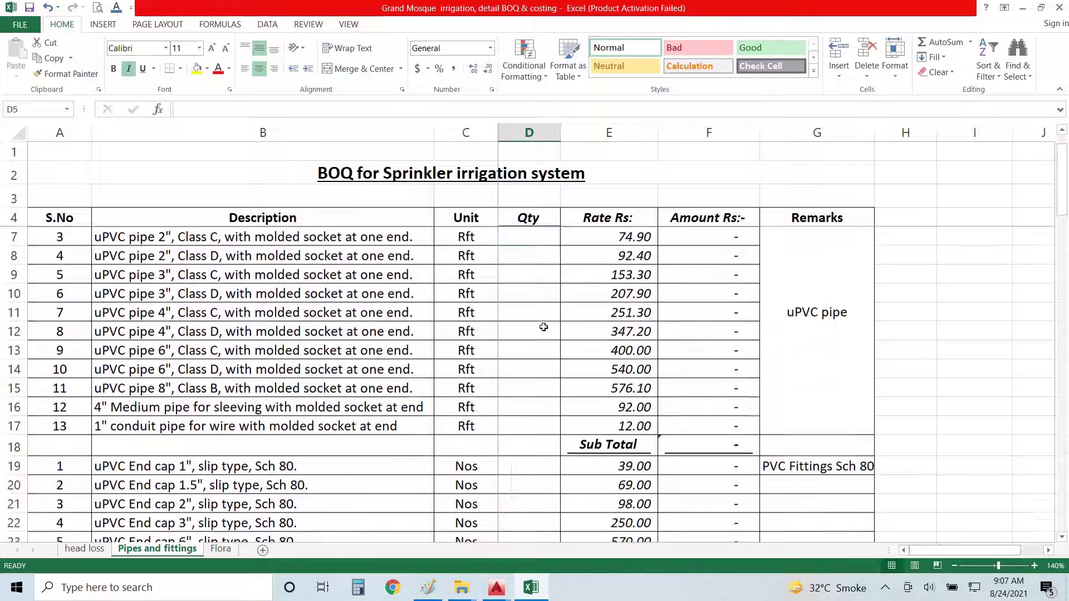
scroll(542, 337, up, 1)
scroll(543, 337, up, 4)
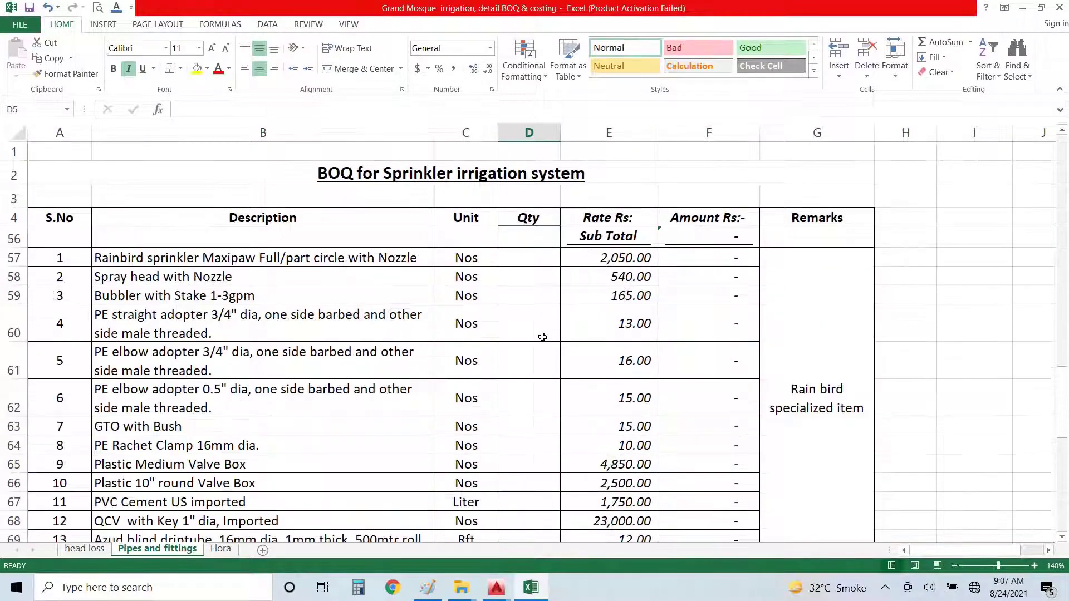
scroll(369, 362, up, 1)
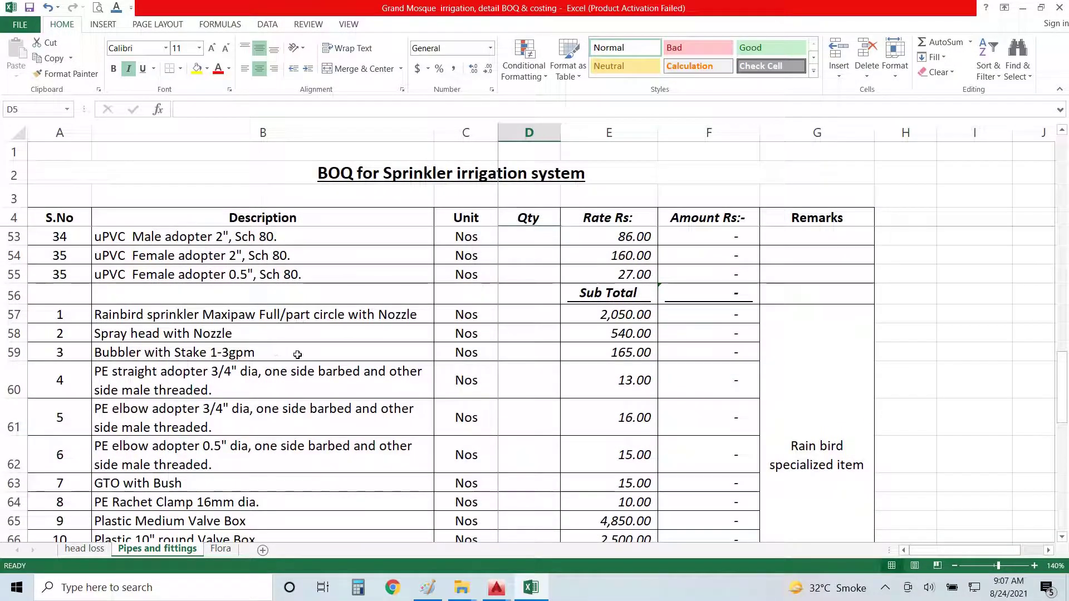
click(527, 319)
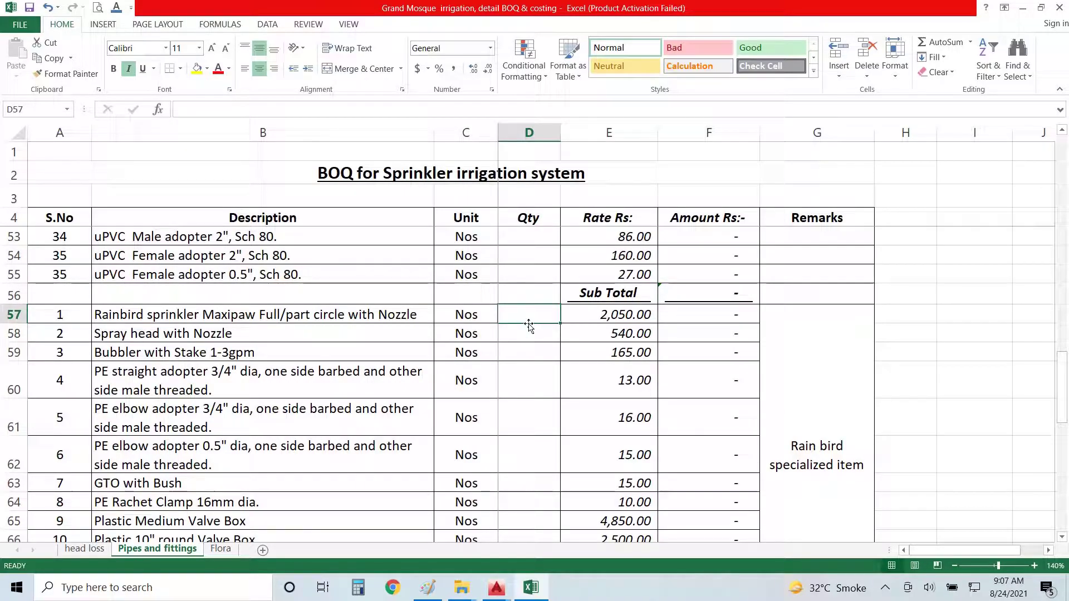
text(69)
key(Return)
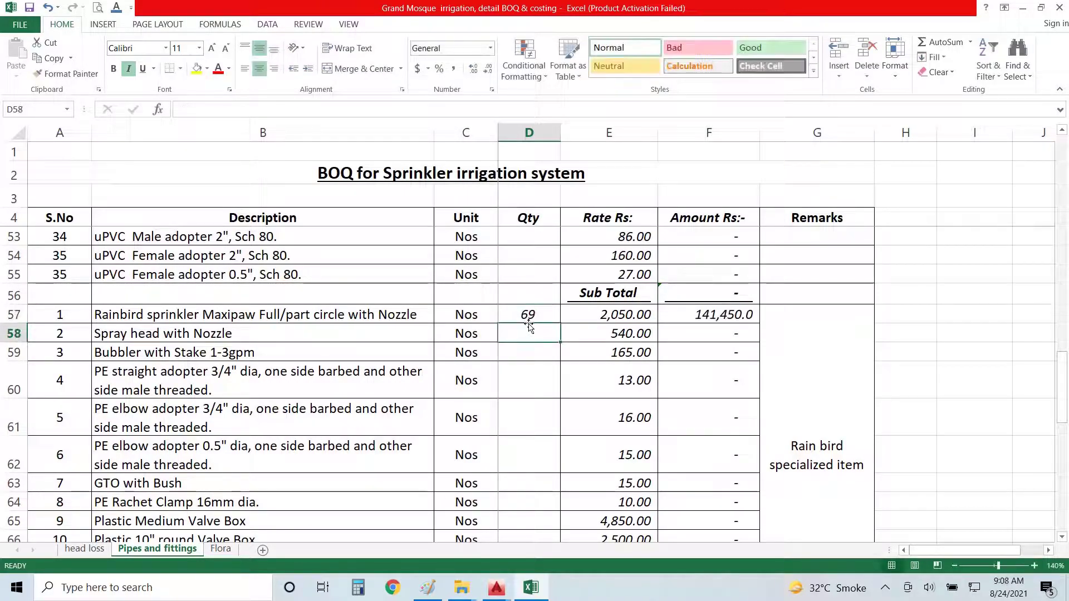
scroll(529, 328, up, 16)
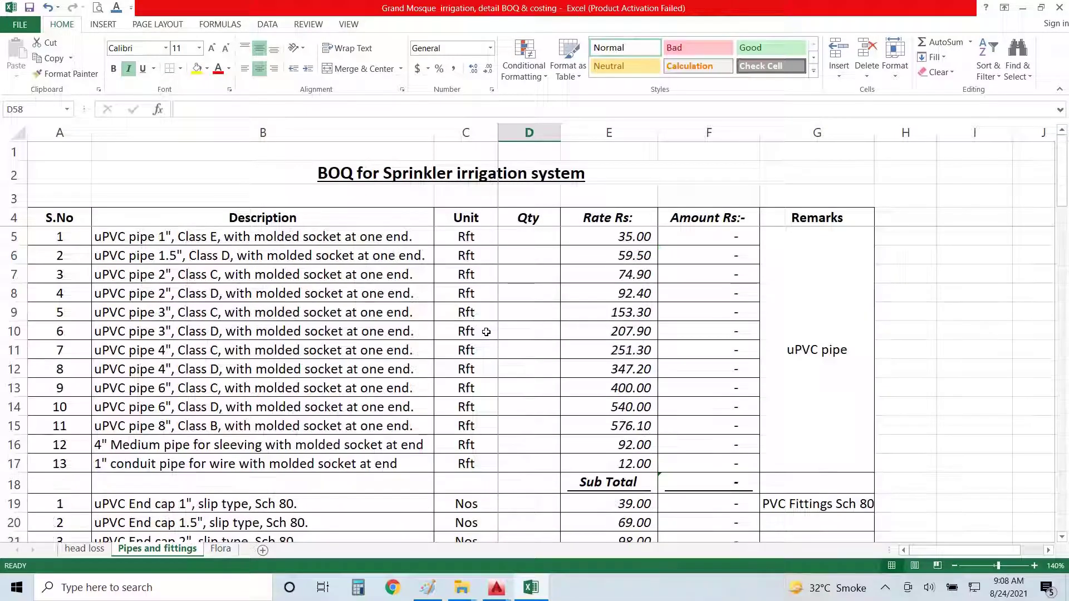
click(524, 278)
click(527, 237)
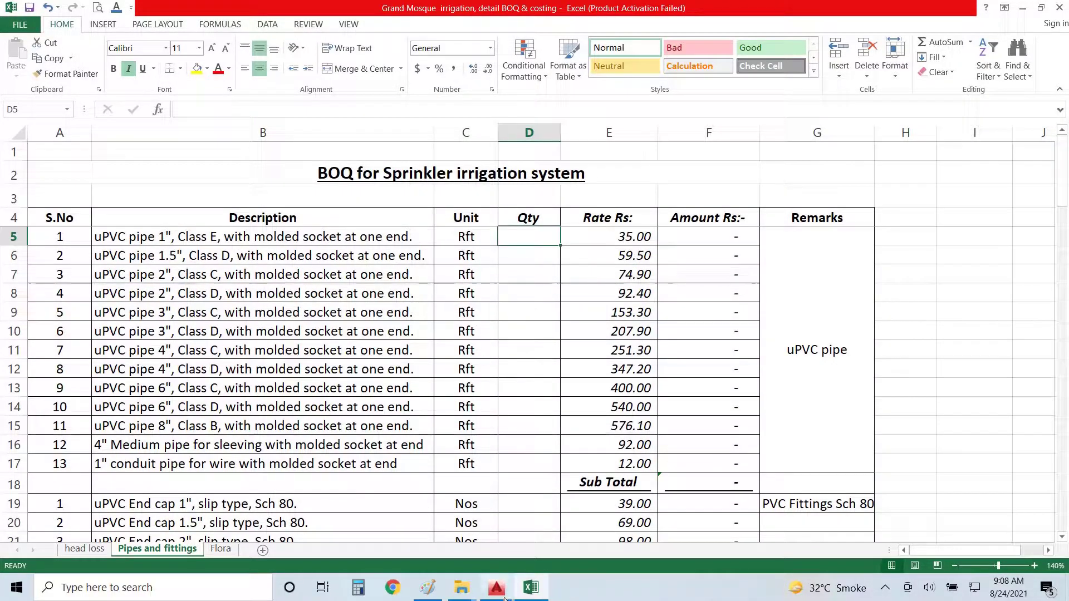
Close the sprinkler listing and turn the irrigation pipes layer back on.
click(505, 597)
click(577, 532)
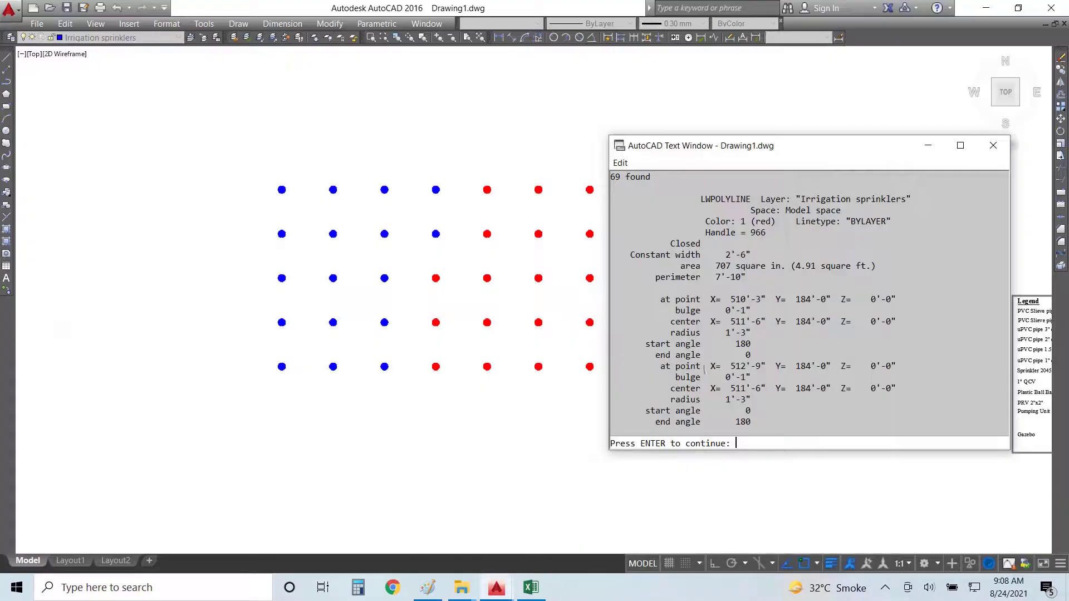
click(993, 146)
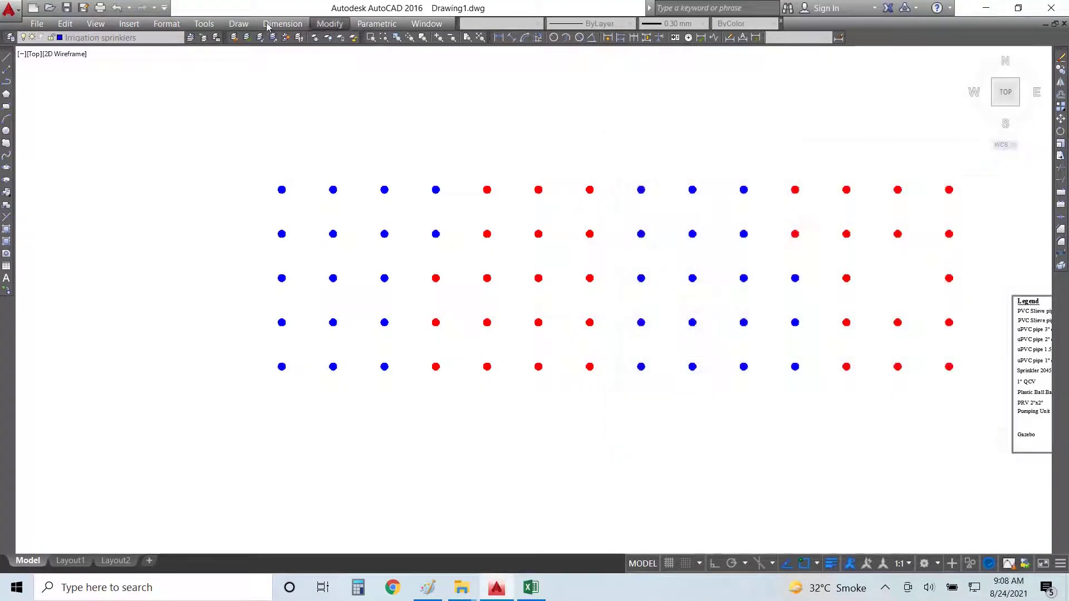
click(150, 38)
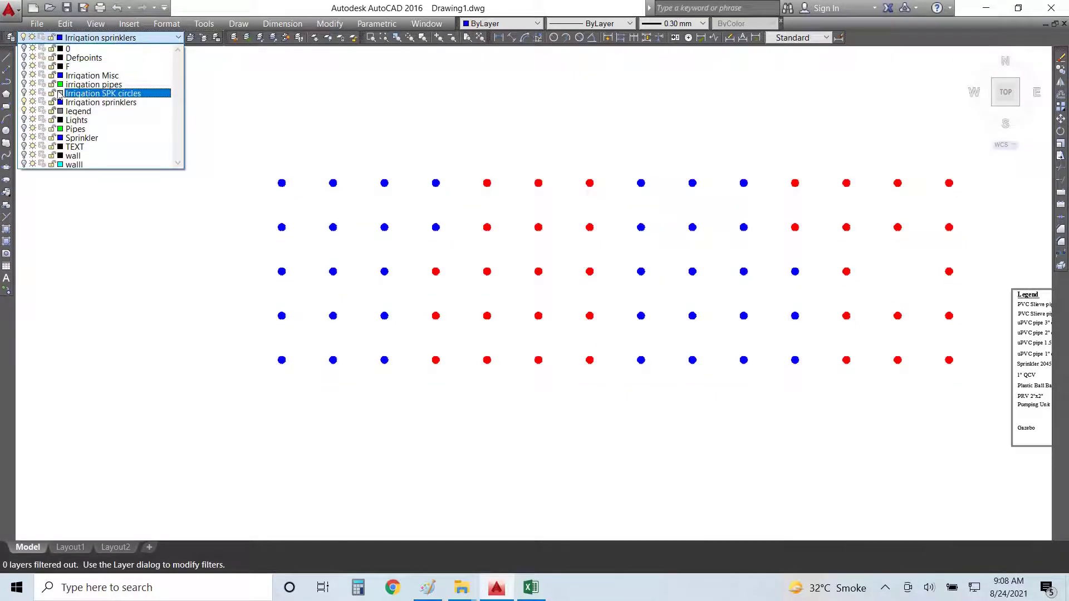
click(24, 84)
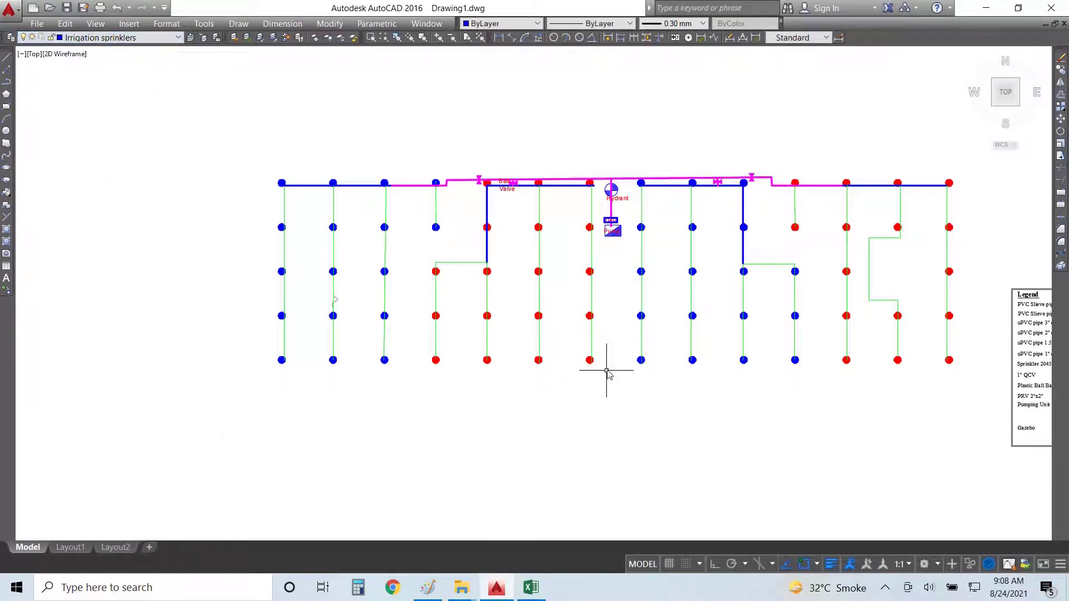
LIST the left lateral pipe to read its 118'-7" length, then zoom out to the full layout.
scroll(286, 290, up, 2)
click(293, 291)
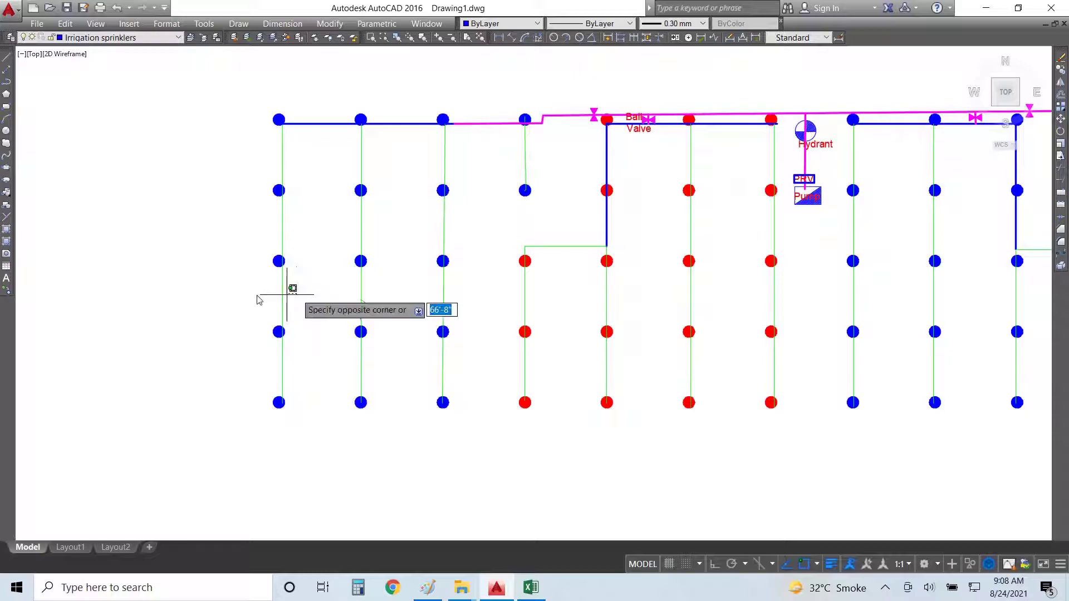
click(254, 294)
text(li)
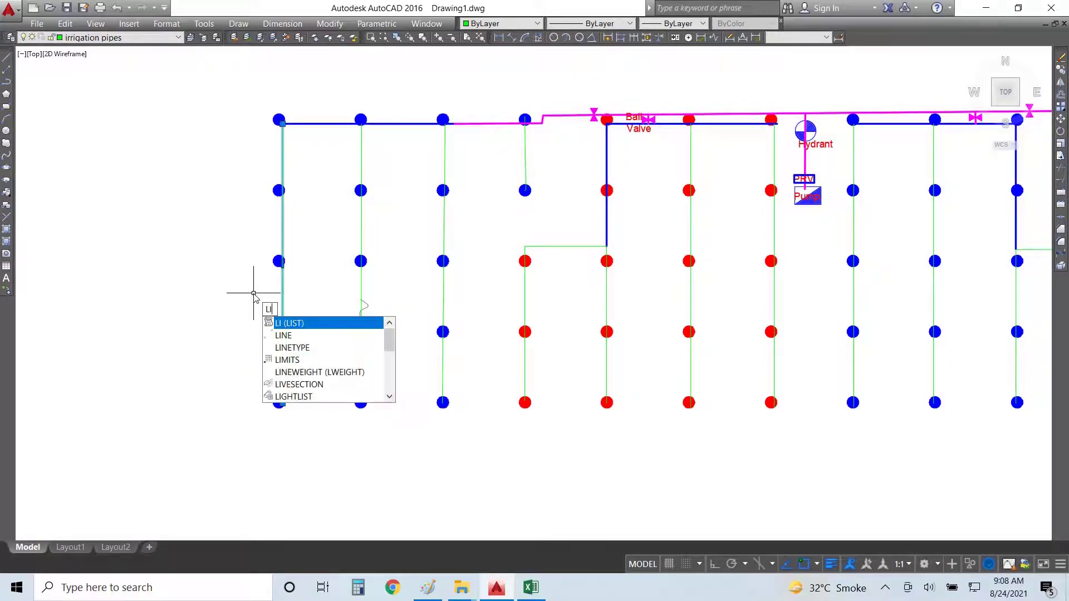
key(Return)
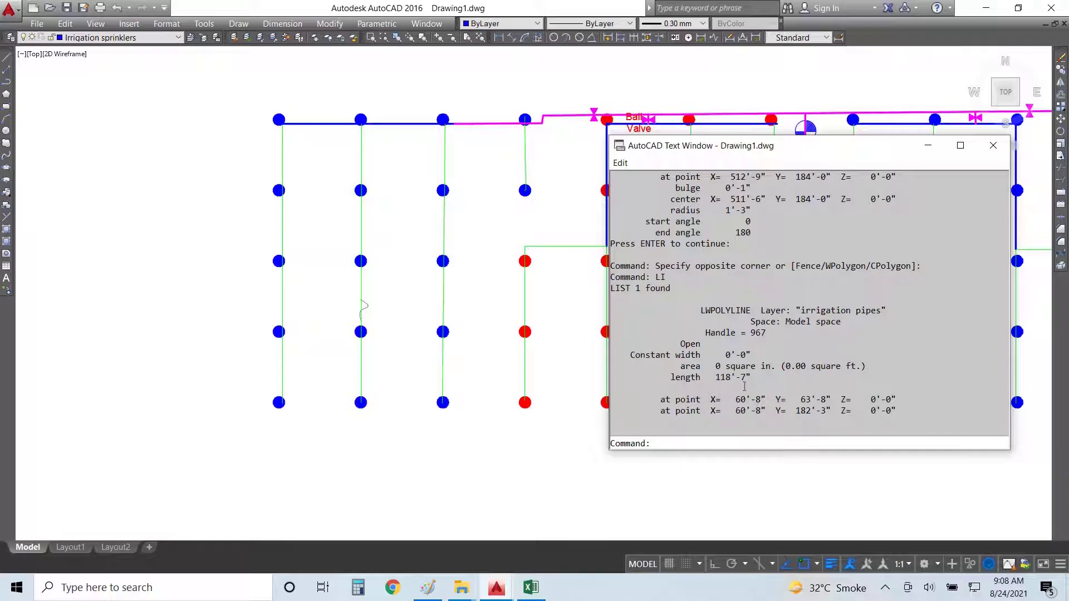
click(994, 145)
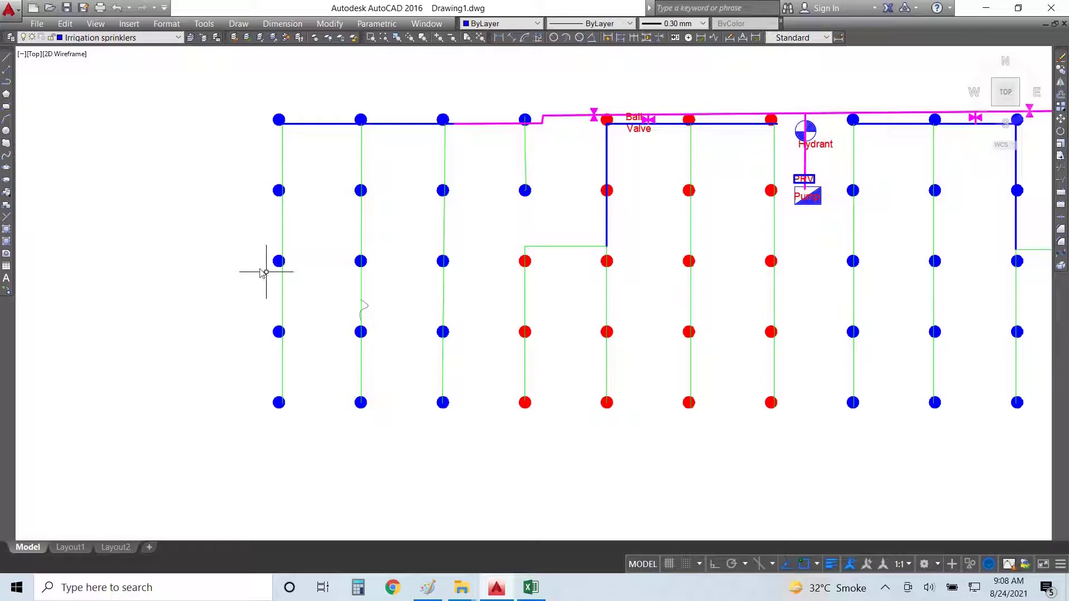
scroll(322, 279, down, 2)
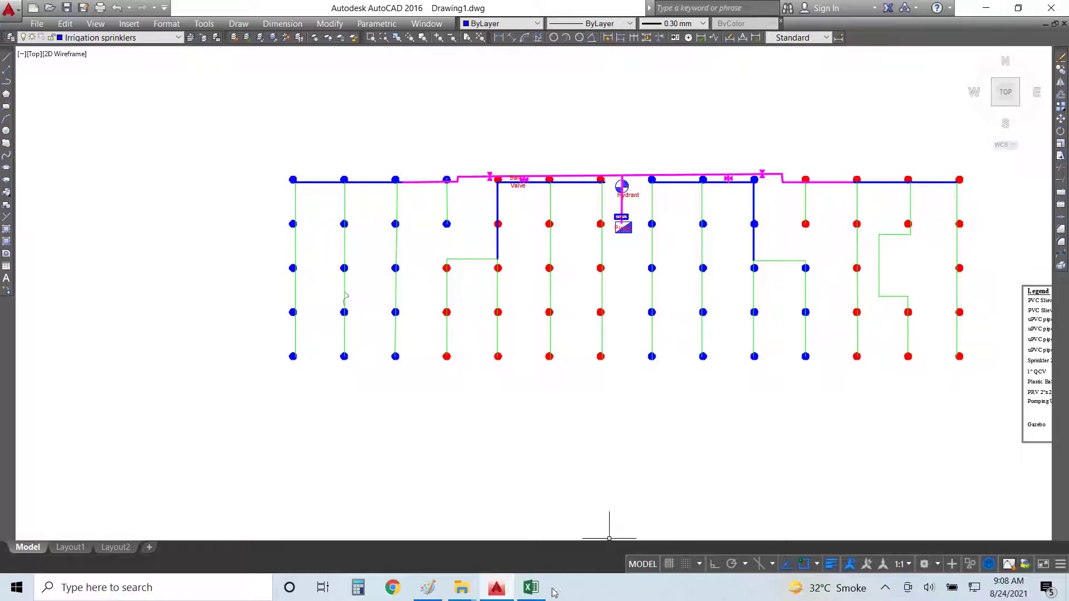
Start the 1" pipe Qty in D5 as +9*118 for nine 118-ft laterals.
click(532, 587)
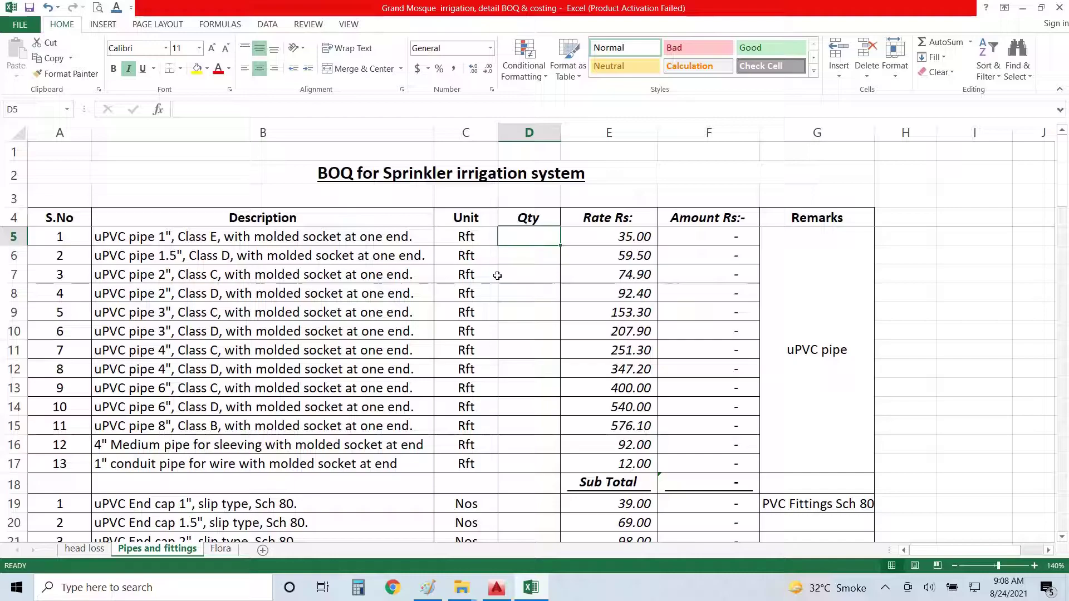
text(+9*)
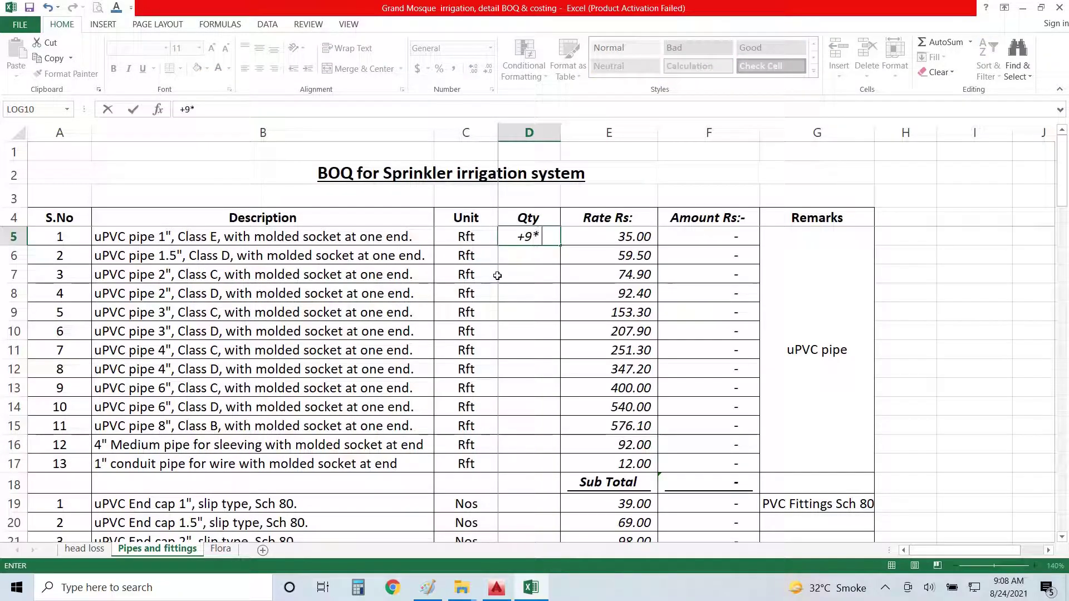
text(118+)
key(alt+Tab)
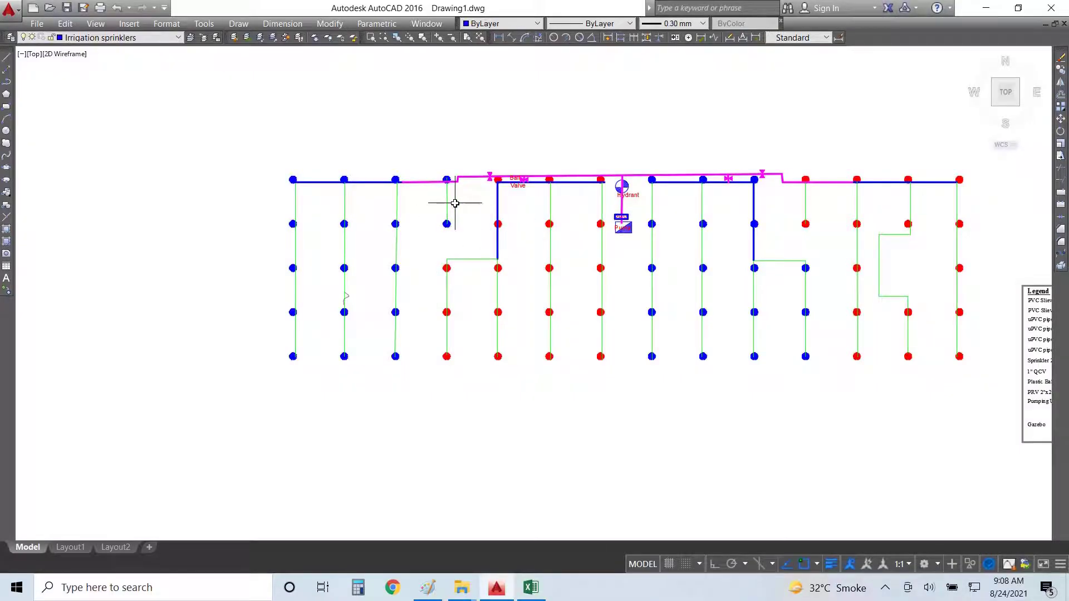
List the selected lateral pipe and append its 31 ft length to D5's formula.
text(list)
key(Return)
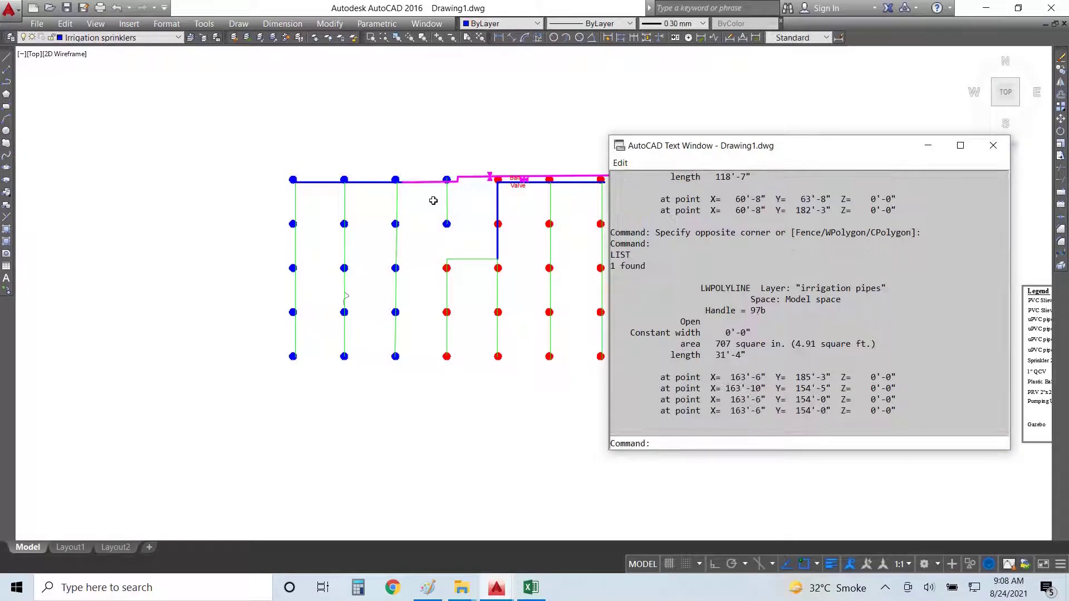
key(F2)
key(alt+Tab)
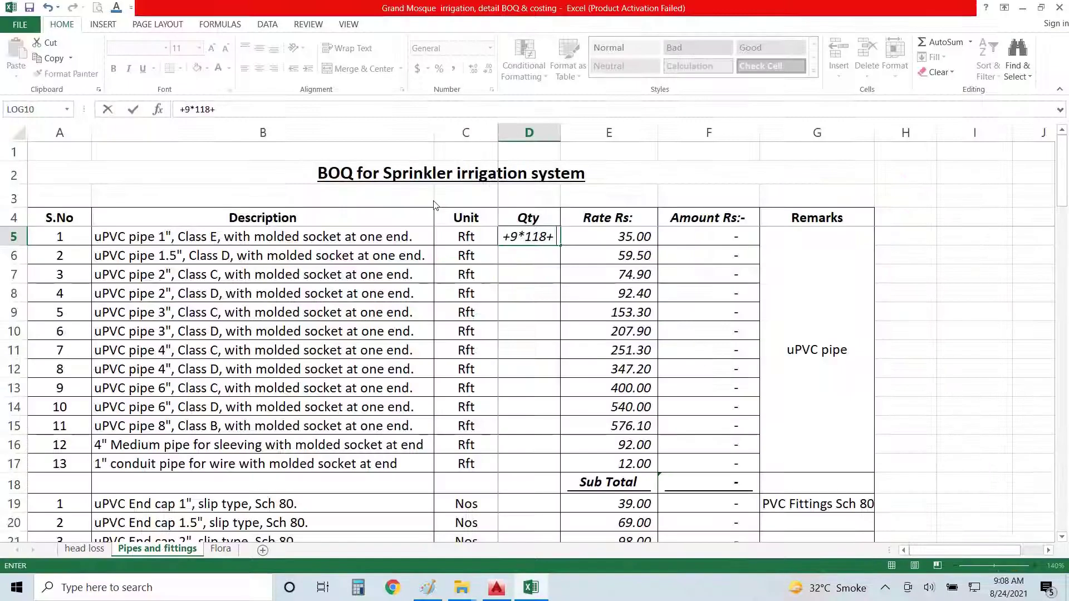
text(31+)
key(alt+Tab)
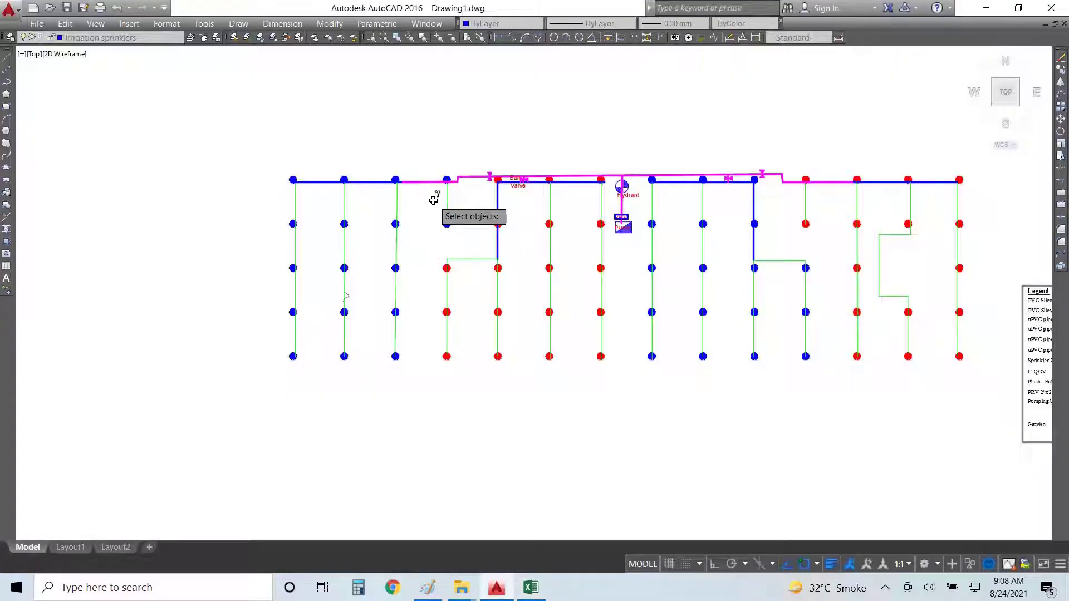
Measure the L-shaped and next lateral pipes, appending 100 to D5's formula.
click(446, 288)
click(438, 286)
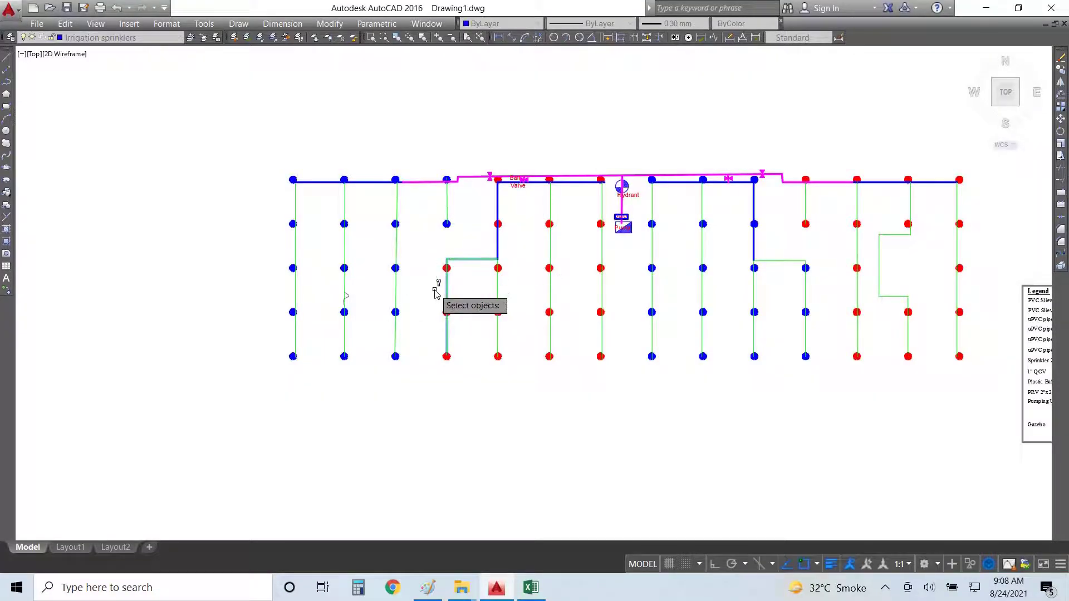
key(Return)
key(F2)
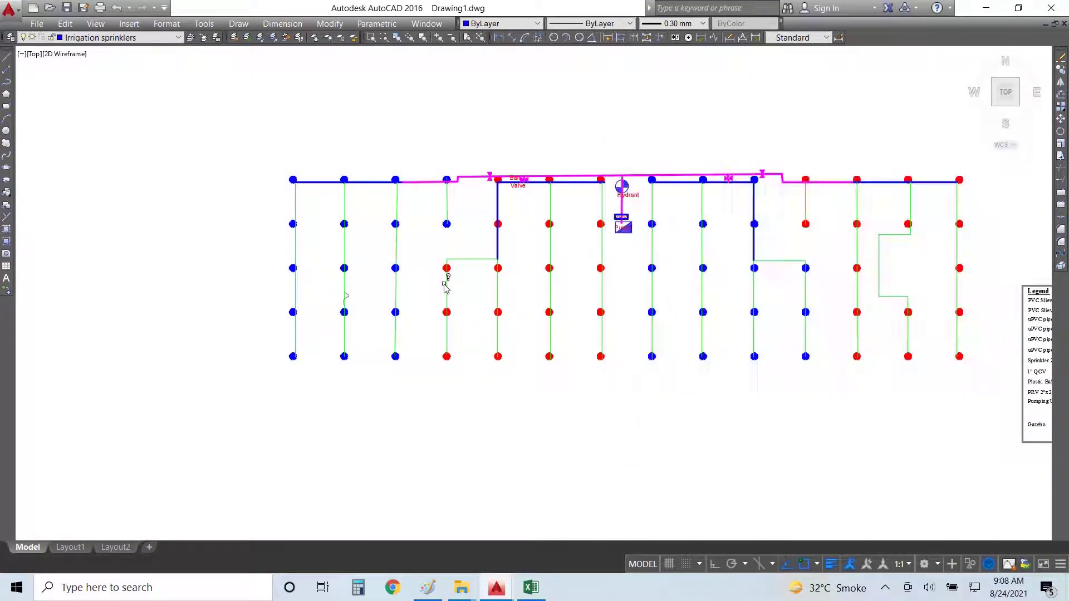
key(Return)
click(484, 304)
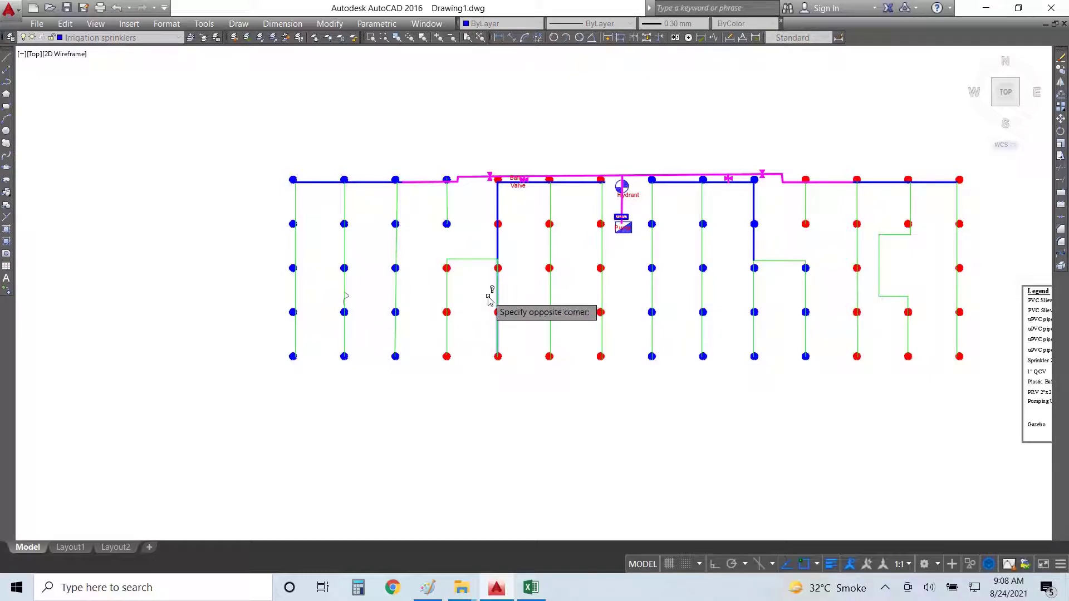
click(494, 302)
key(Return)
key(F2)
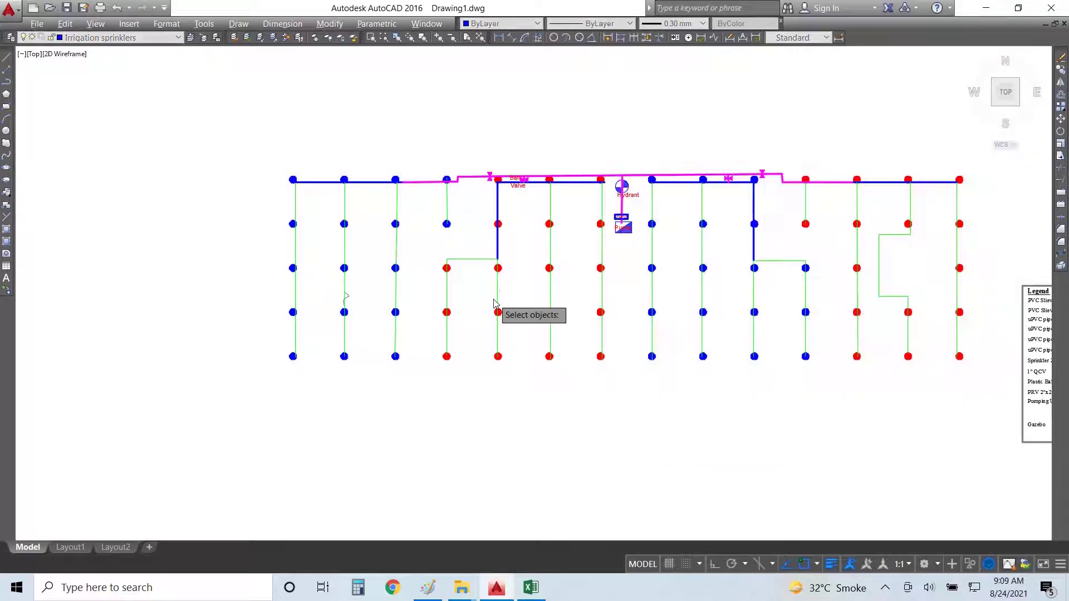
key(alt+Tab)
text(100+)
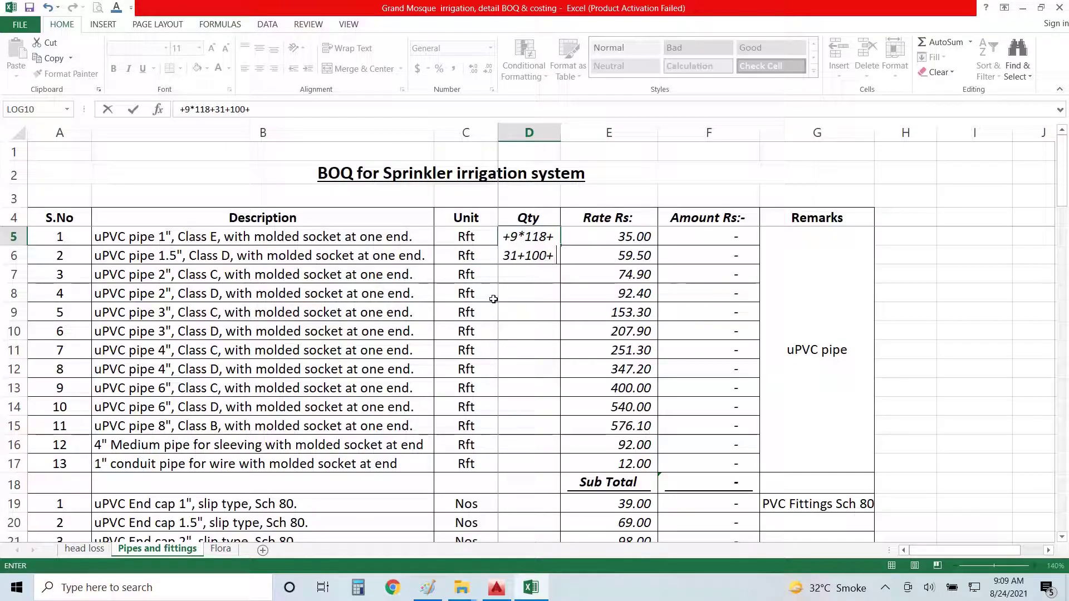
key(alt+Tab)
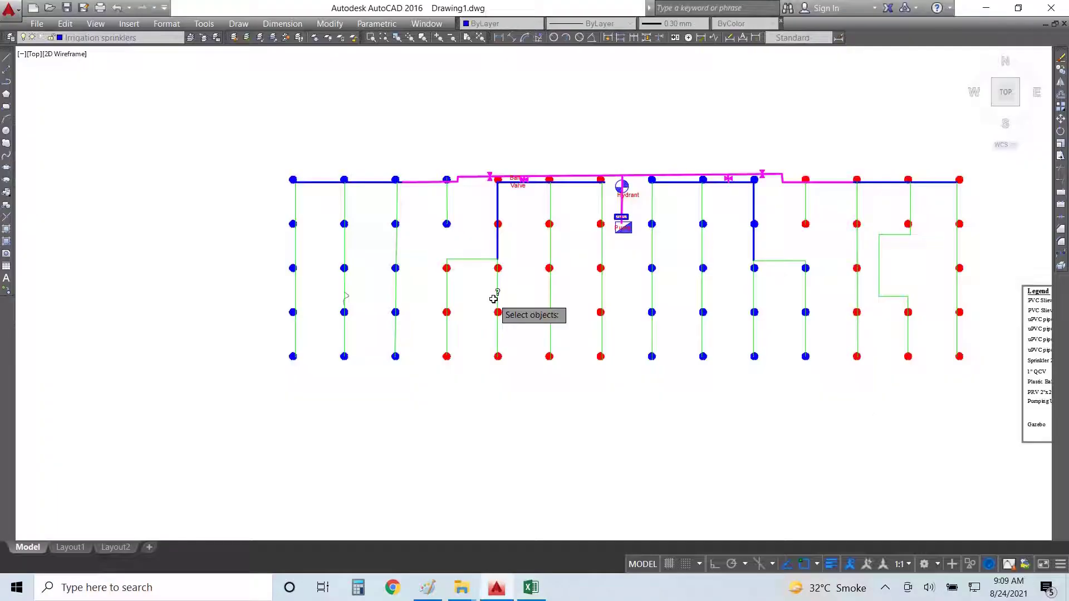
Measure the vertical and L-shaped lateral pipes and append their lengths to D5's formula.
click(754, 286)
key(Return)
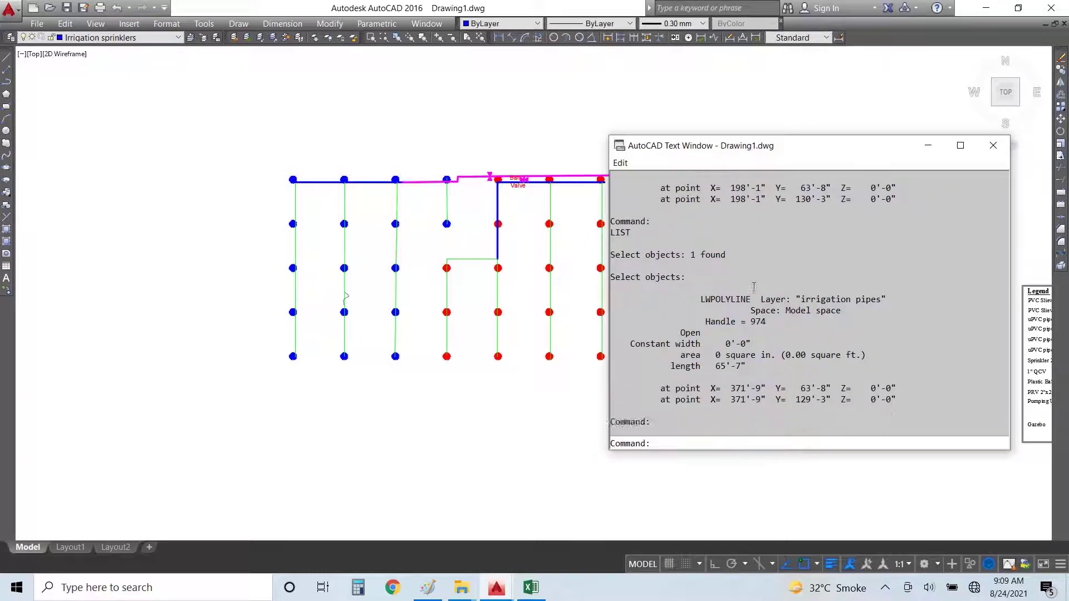
key(F2)
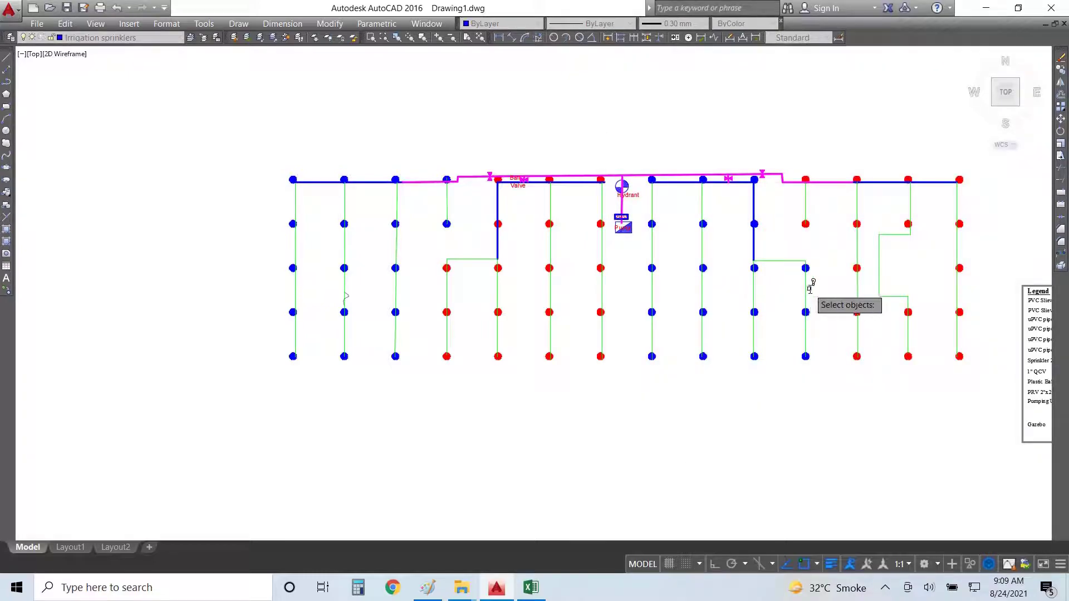
click(804, 288)
click(800, 285)
key(Return)
key(F2)
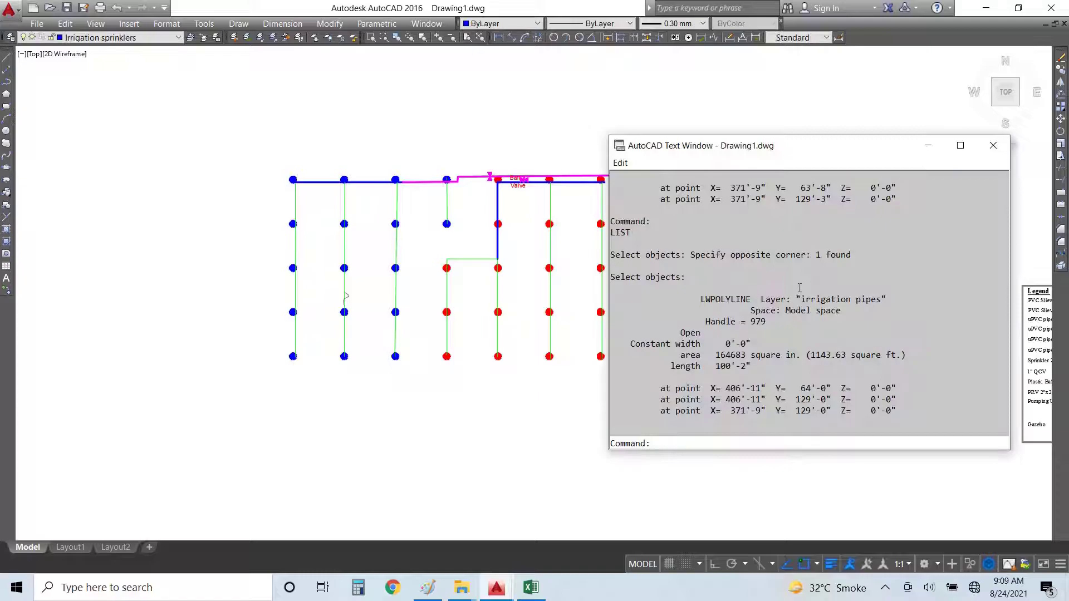
key(F2)
key(alt+Tab)
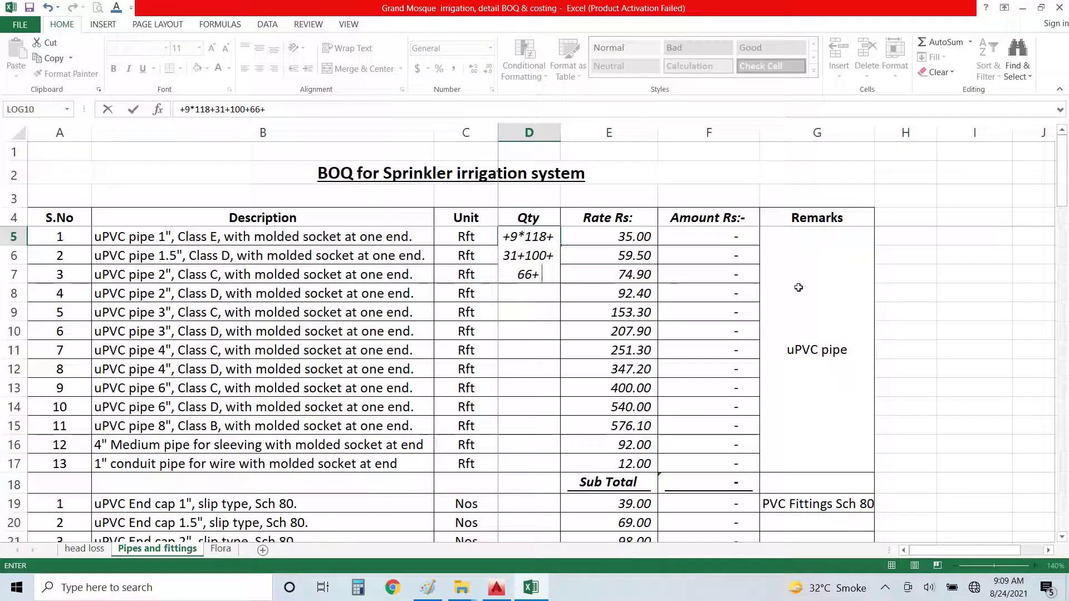
text(8+18+100+)
key(alt+Tab)
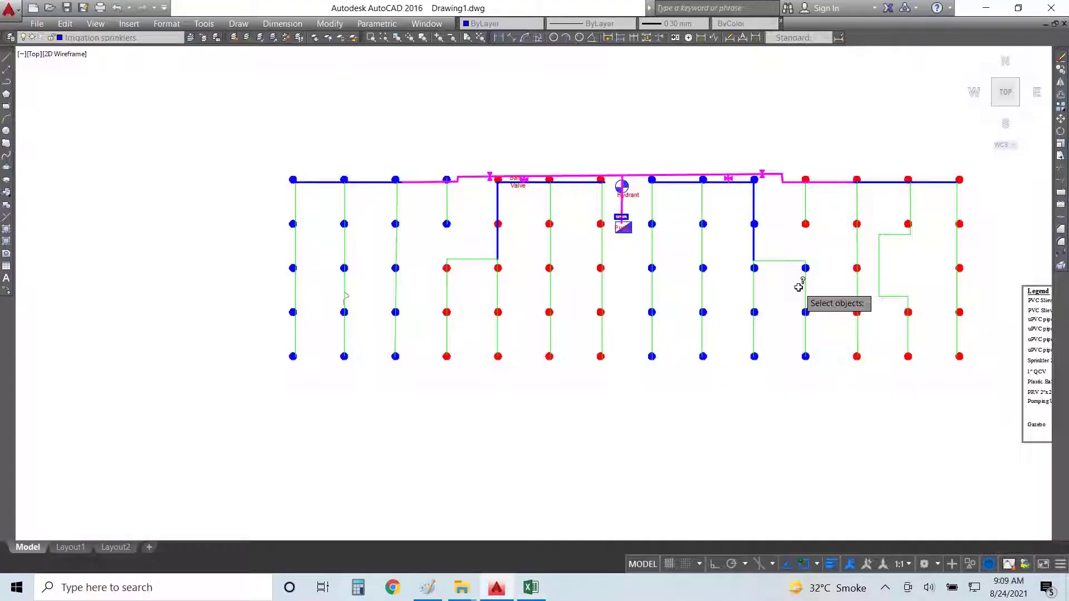
Measure the short and stepped pipes, append 28+157, and commit D5's total of 1610.
click(805, 206)
key(Return)
key(F2)
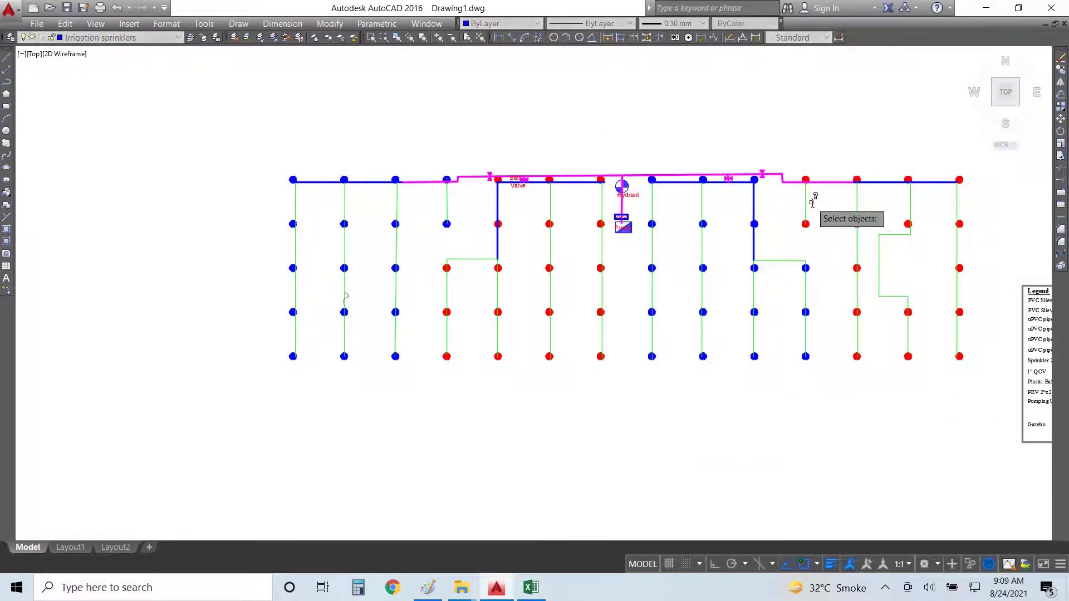
click(906, 251)
click(888, 232)
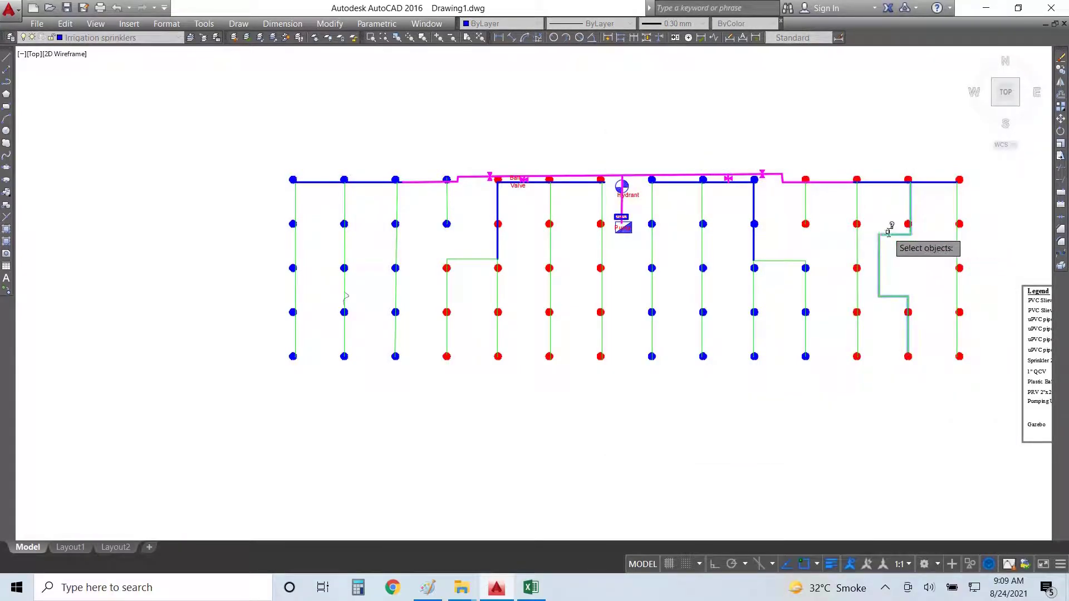
key(Return)
key(F2)
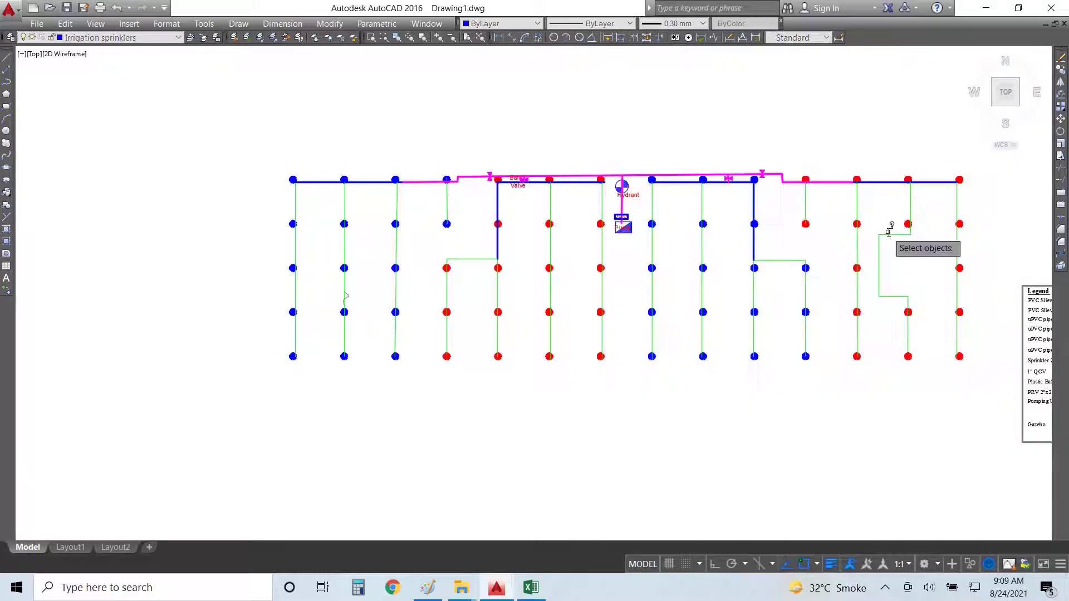
key(alt+Tab)
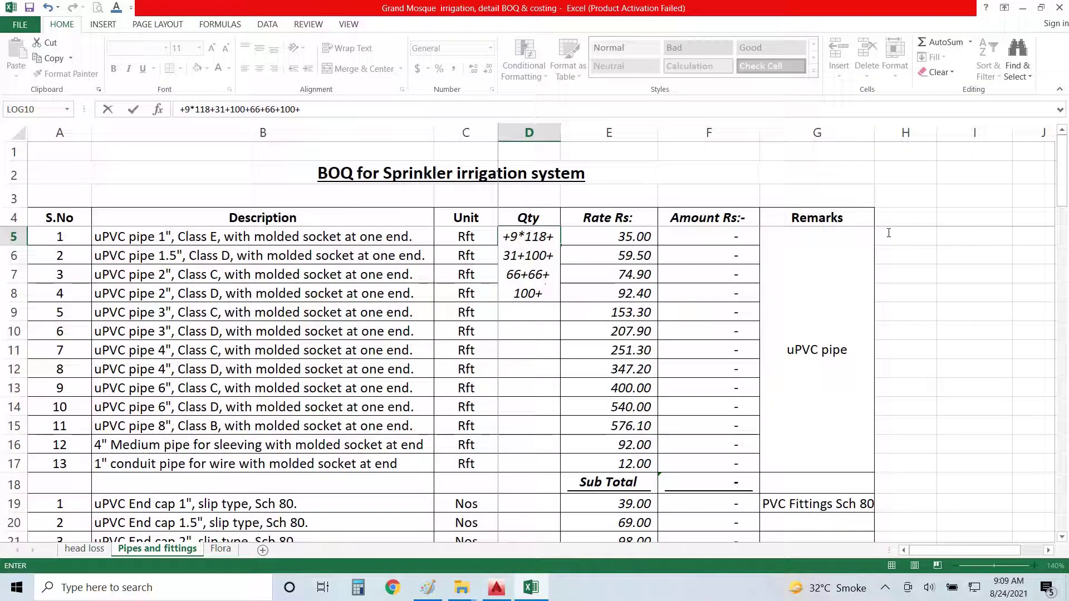
text(28+15)
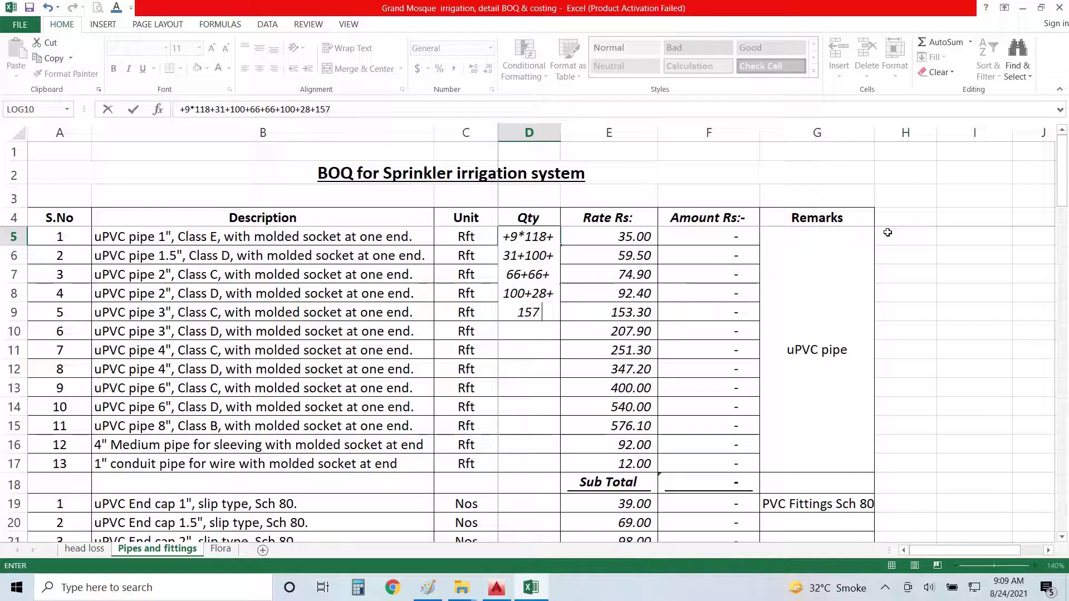
text(7)
key(Return)
key(alt+Tab)
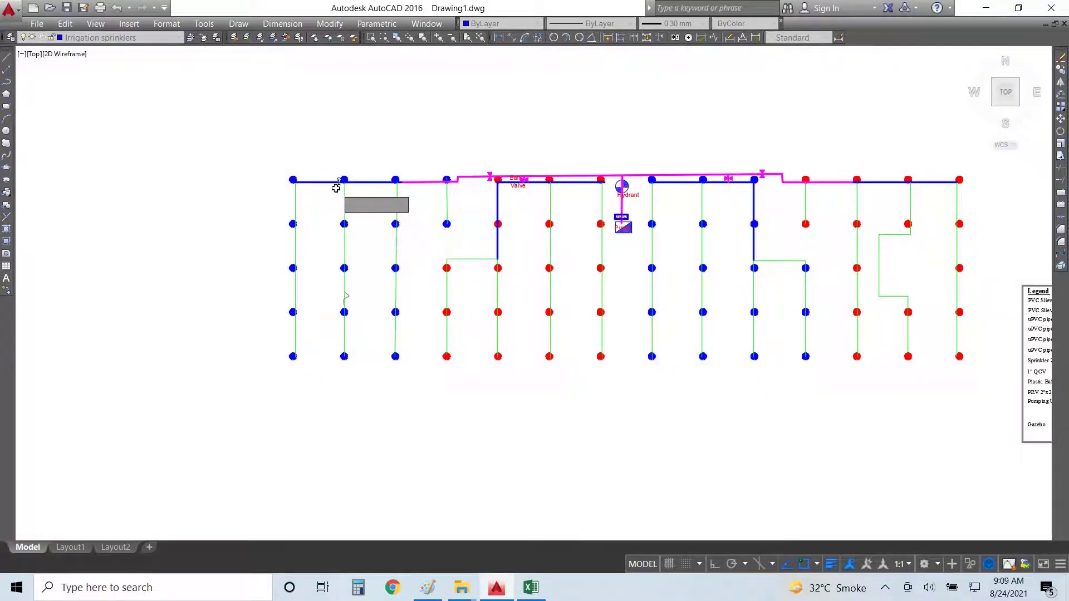
LIST the left blue main, the vertical pipe by the ball valve, and the hydrant header pipe.
click(318, 182)
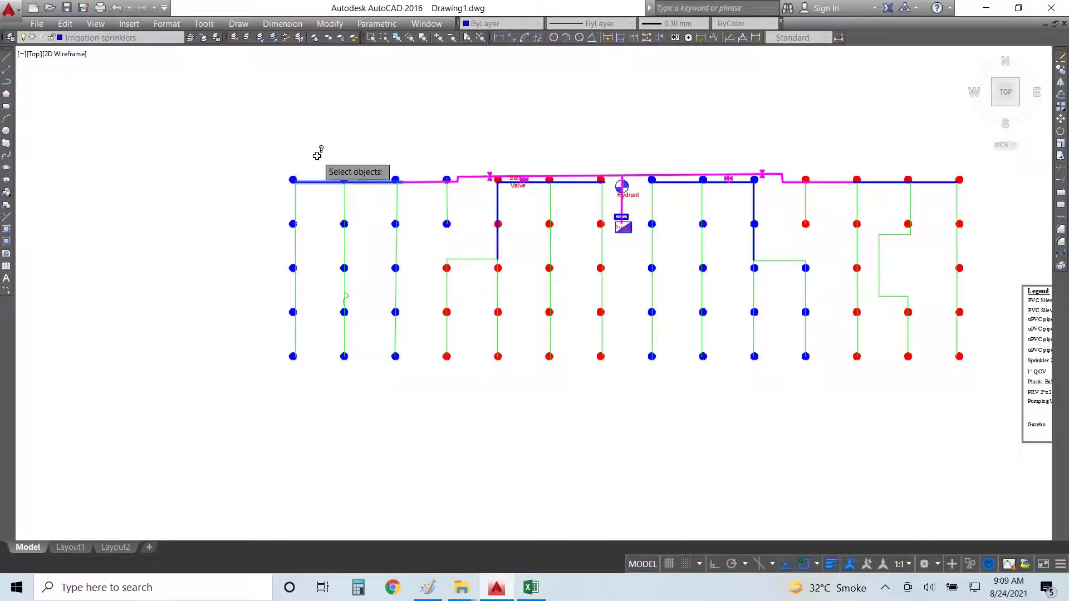
key(Return)
key(F2)
key(Return)
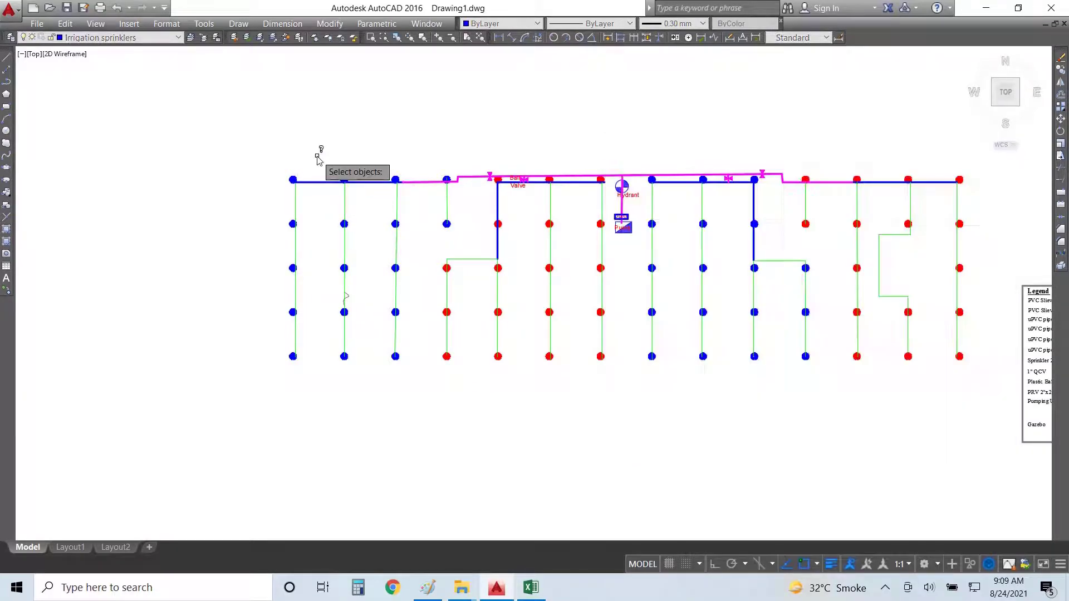
click(501, 198)
key(Return)
key(F2)
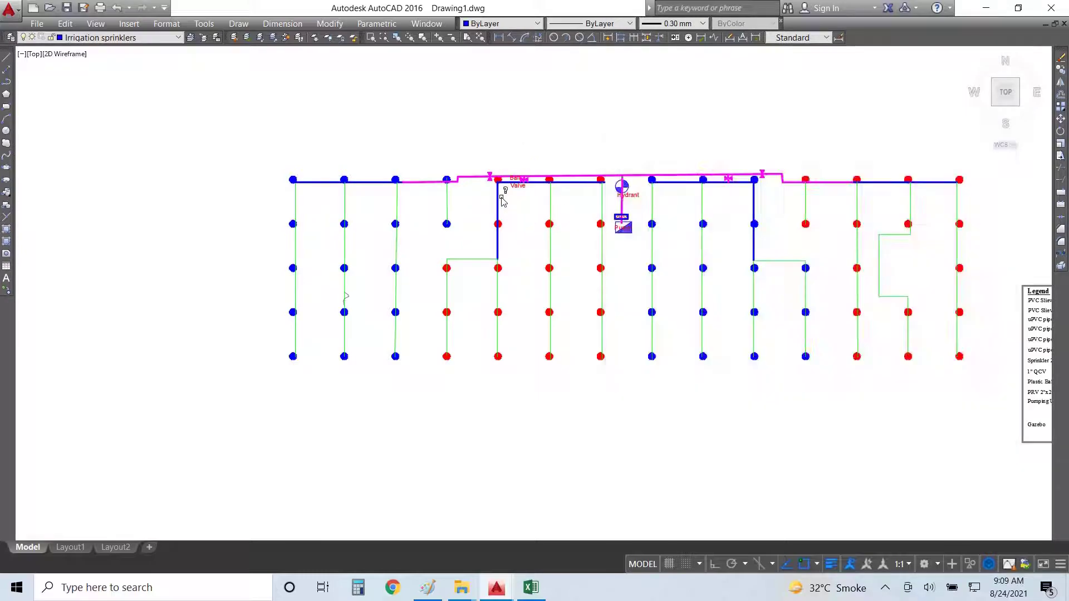
key(Return)
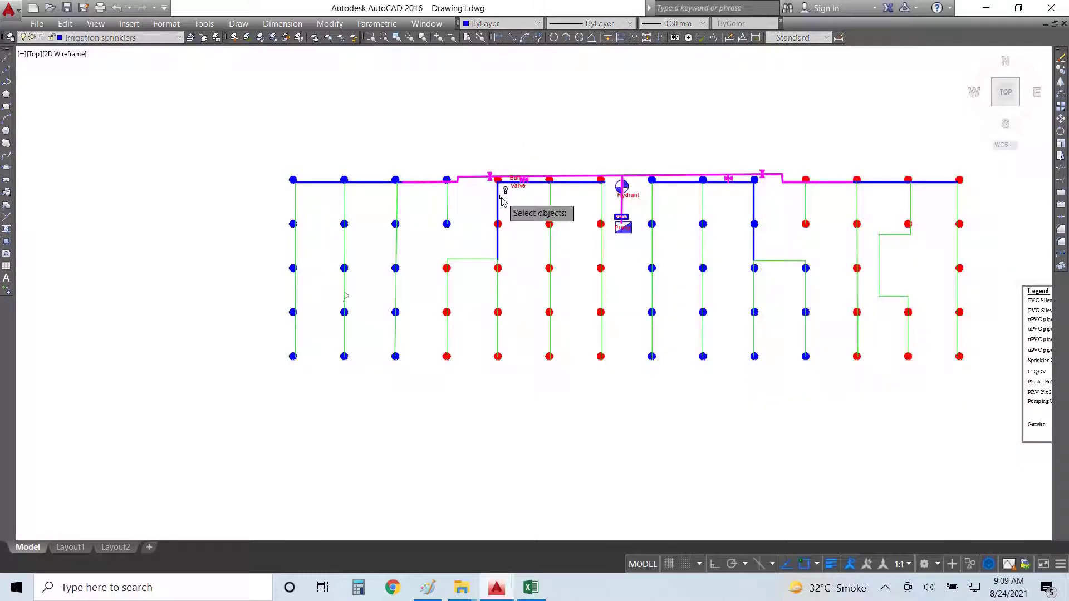
click(568, 183)
key(Return)
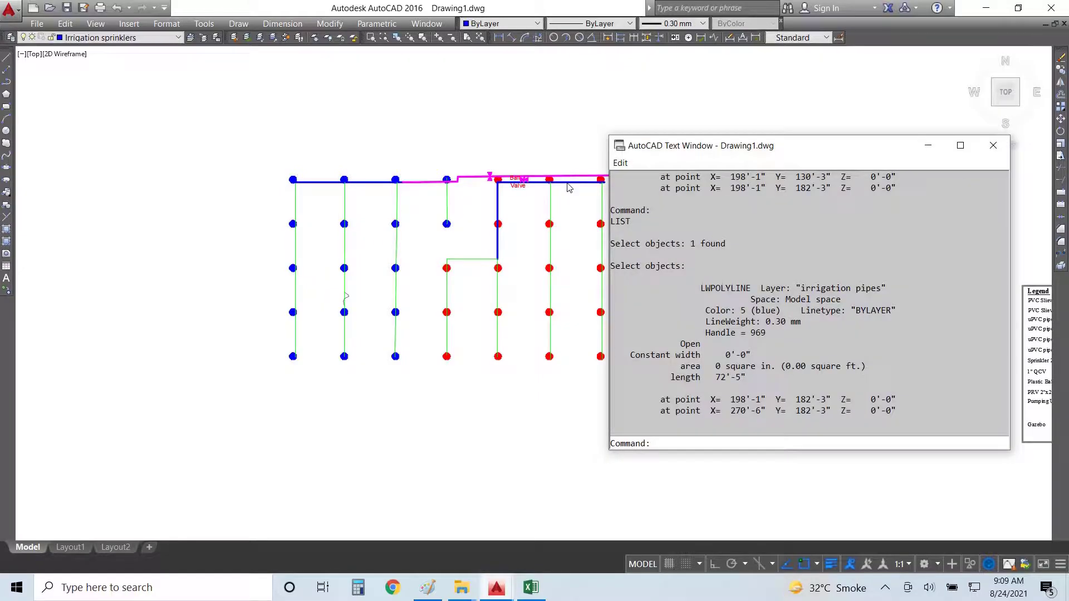
key(F2)
Enter the first measured blue pipe lengths, starting with 73, into the 1.5" pipe Qty cell D6.
key(alt+Tab)
text(73)
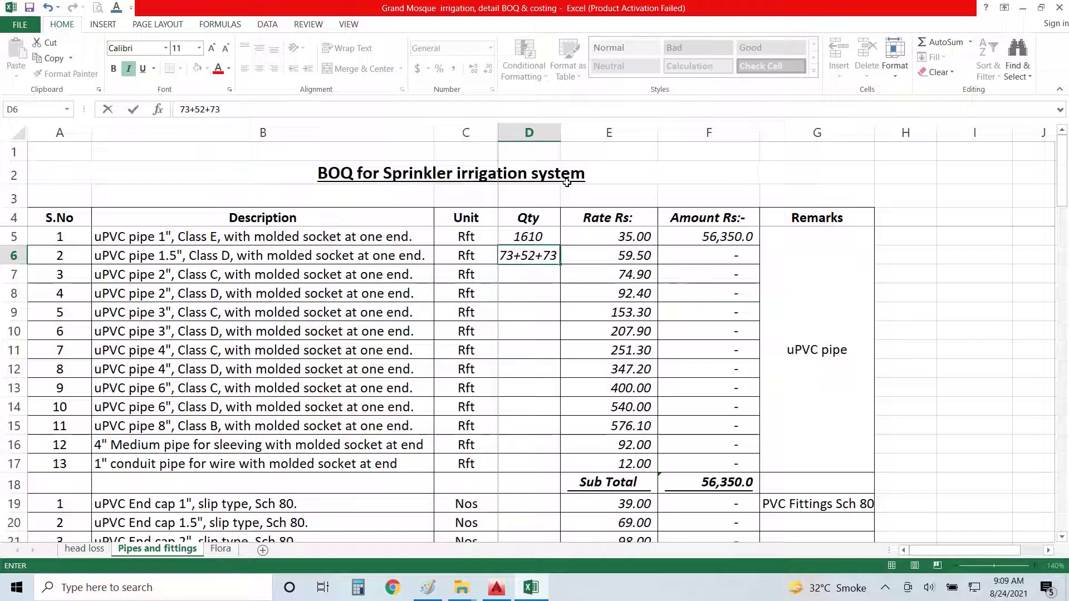
key(BackSpace)
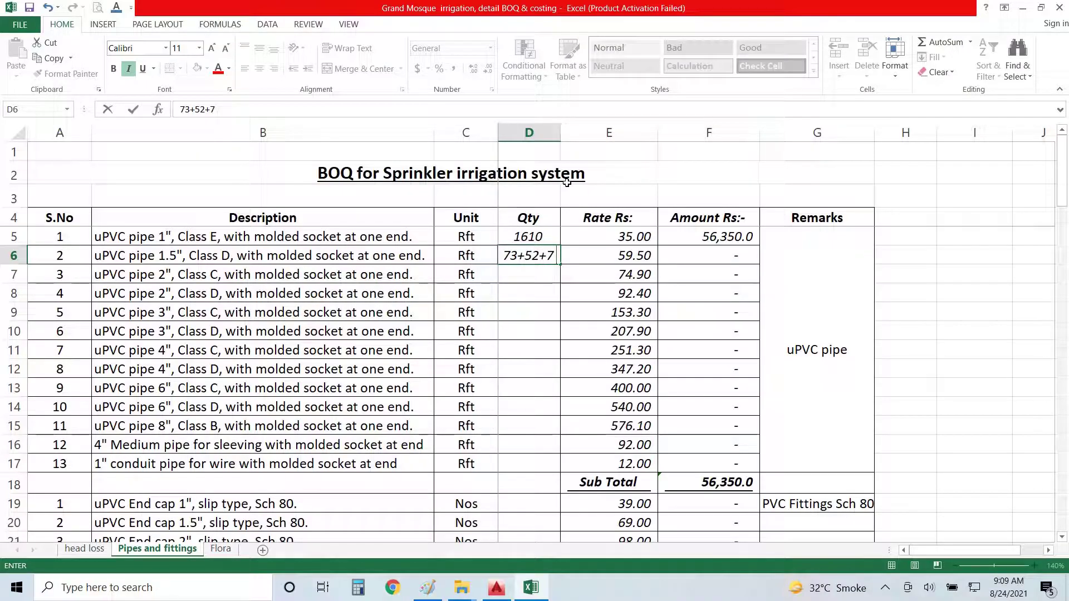
key(Return)
key(alt+Tab)
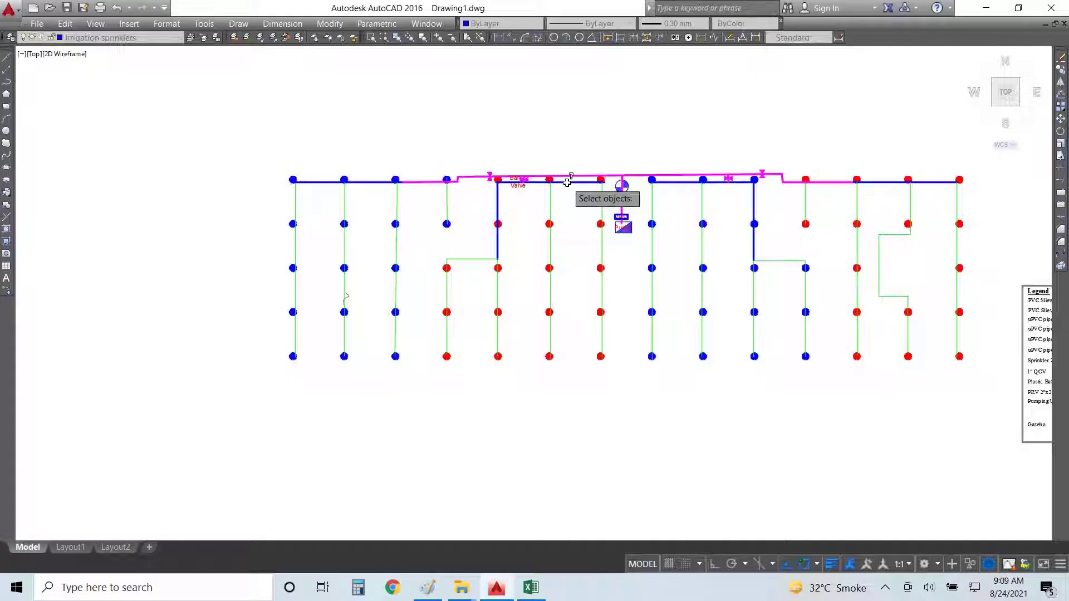
LIST the remaining three blue pipes, including the vertical pipe and the right top pipe.
click(672, 190)
key(Return)
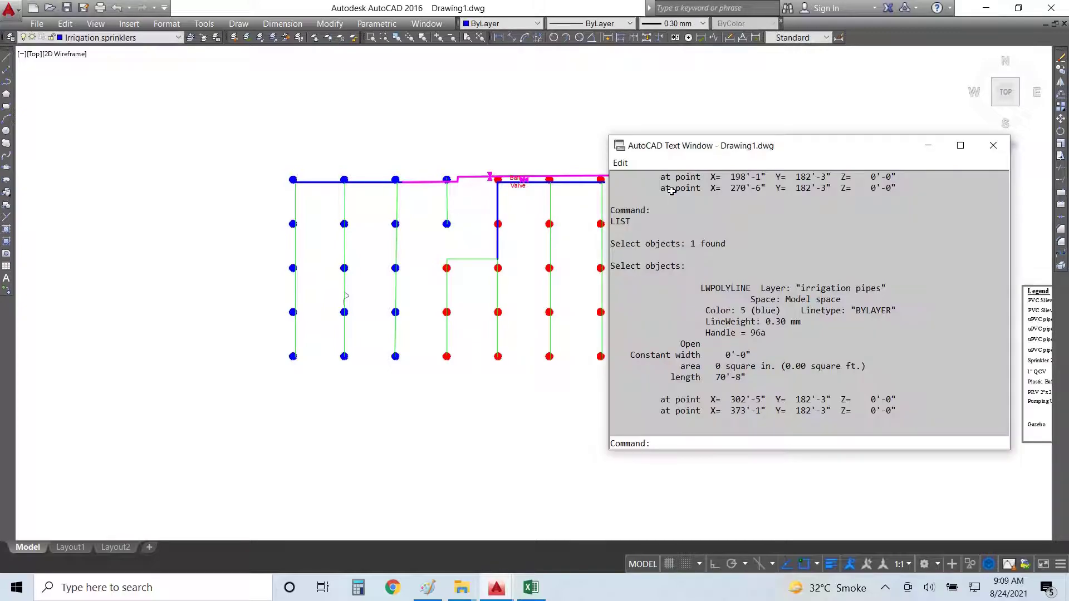
key(F2)
key(Return)
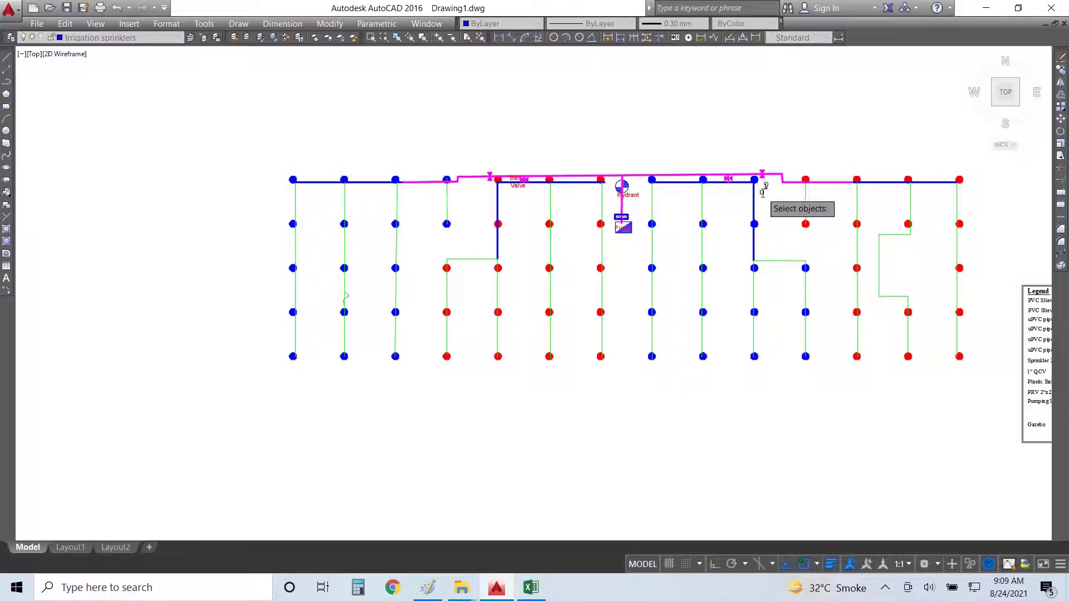
click(754, 206)
click(752, 204)
key(Return)
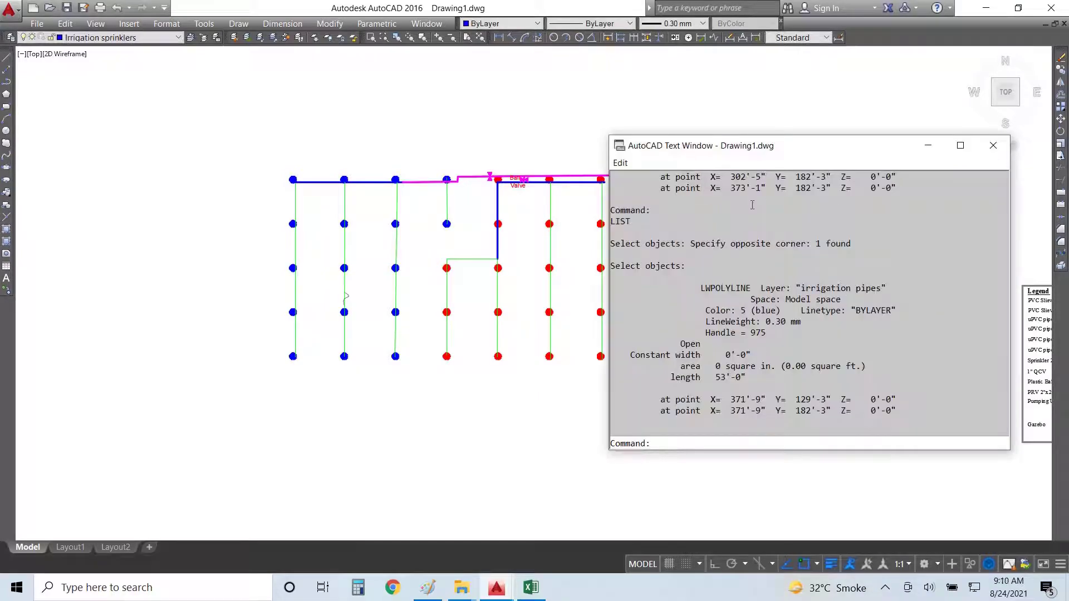
key(F2)
key(Return)
click(896, 189)
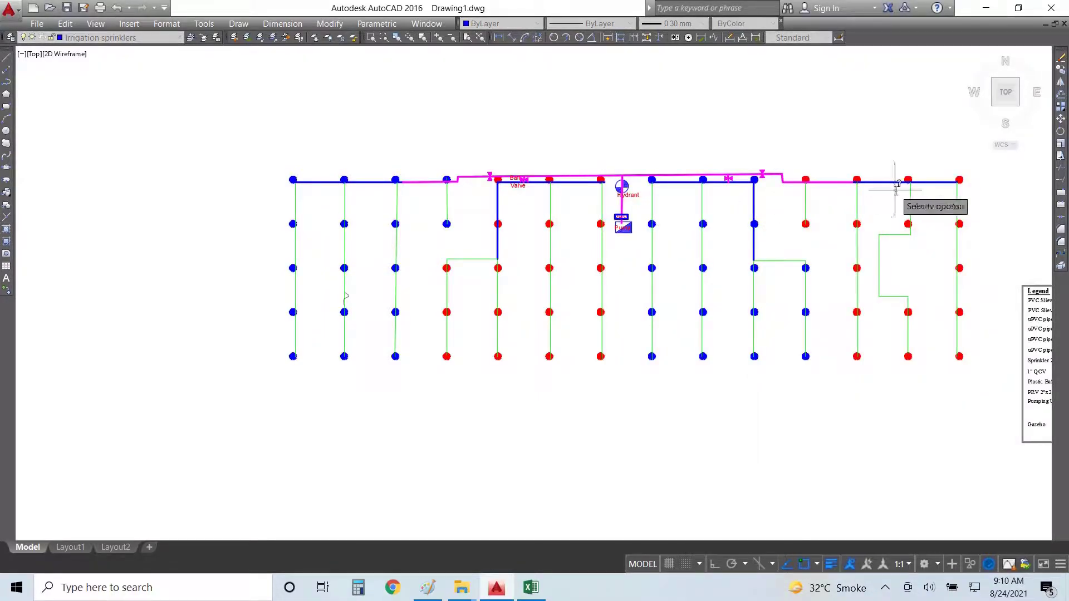
click(882, 176)
key(Return)
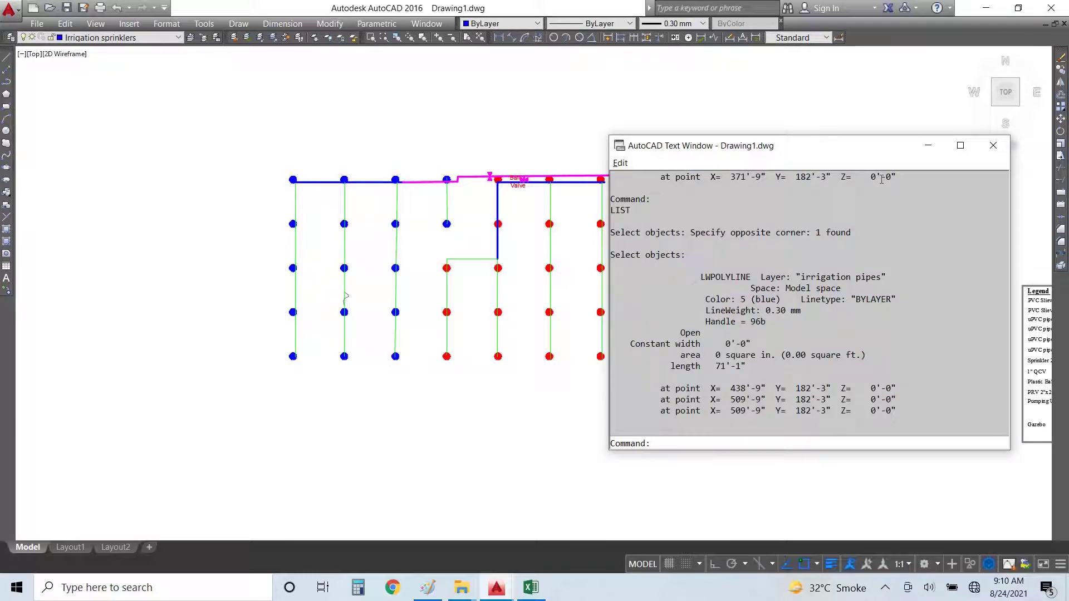
key(F2)
key(F2)
key(F2)
Append +71 and make D6 the formula =73+52+72+73+53+71, totalling 394.
key(alt+Tab)
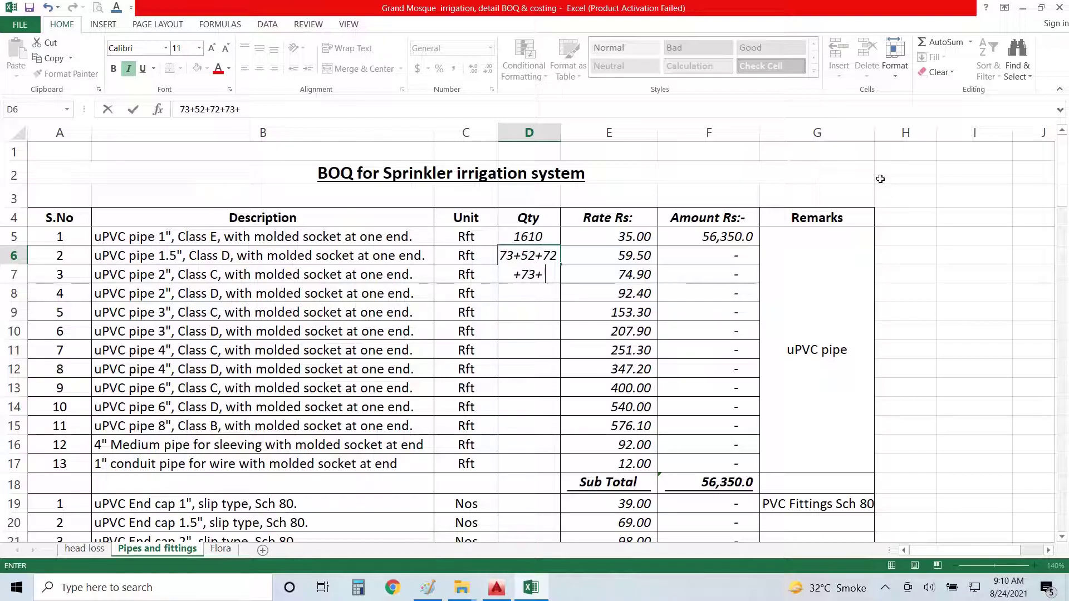
text(+71)
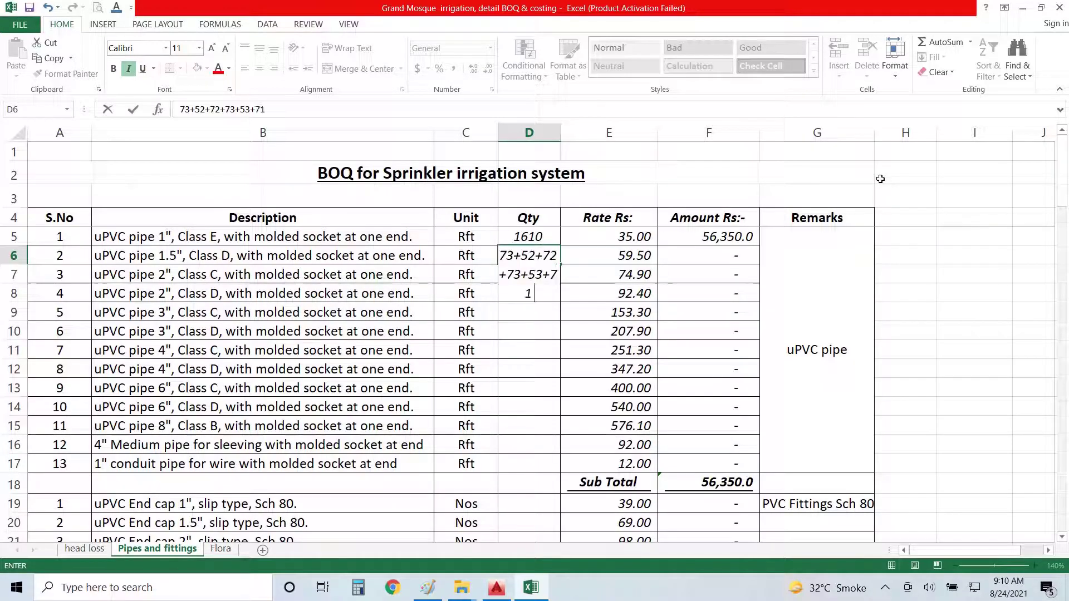
key(Return)
key(Up)
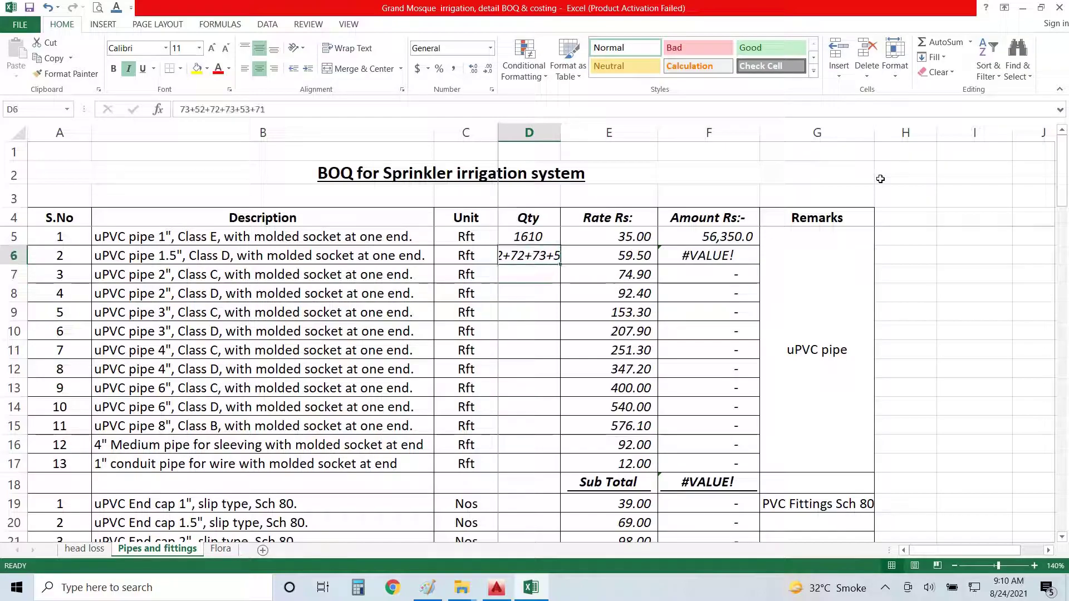
key(F2)
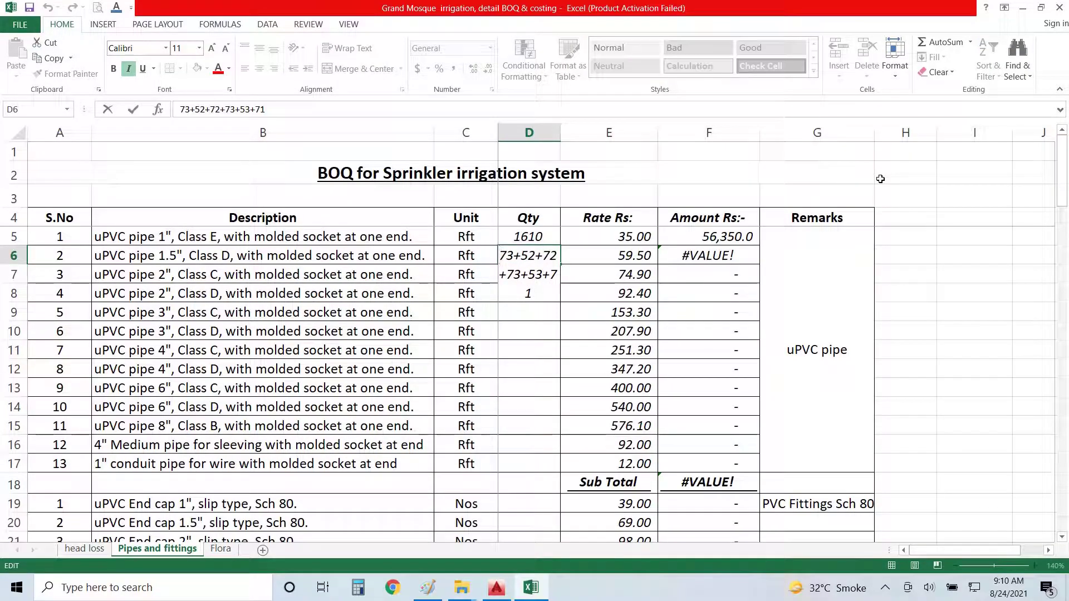
key(Home)
text(=)
key(Return)
key(alt+Tab)
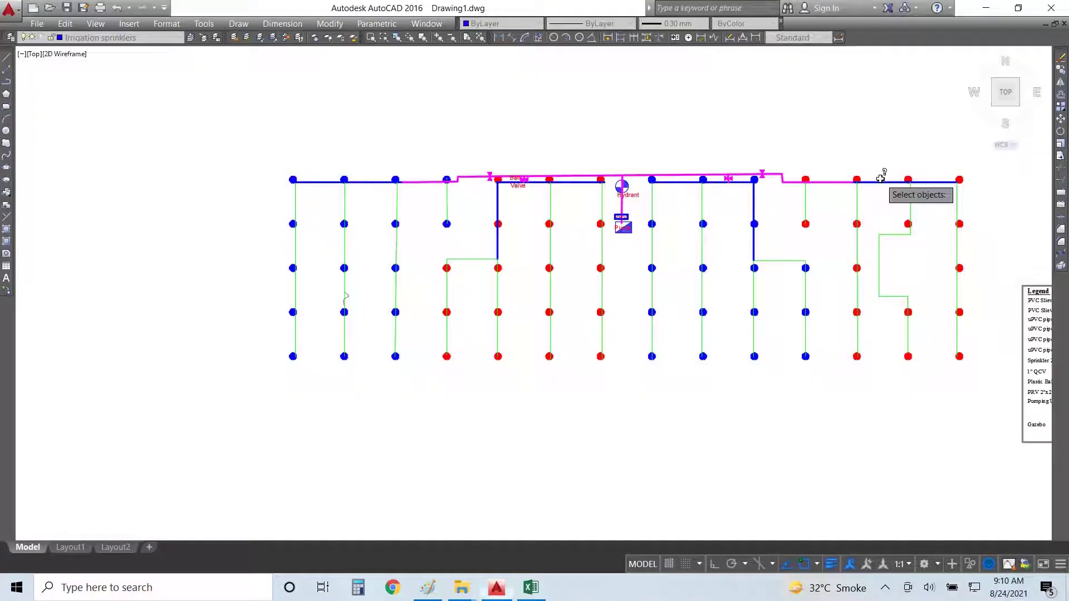
List the lengths of the magenta main pipe and the hydrant riser pipe.
click(830, 183)
key(Return)
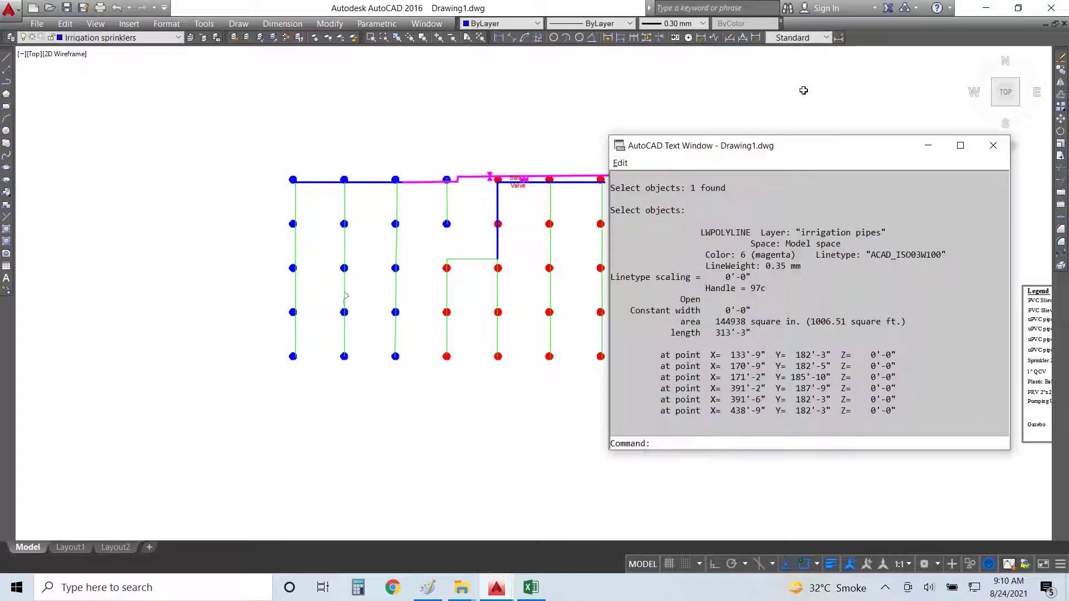
key(Return)
key(F2)
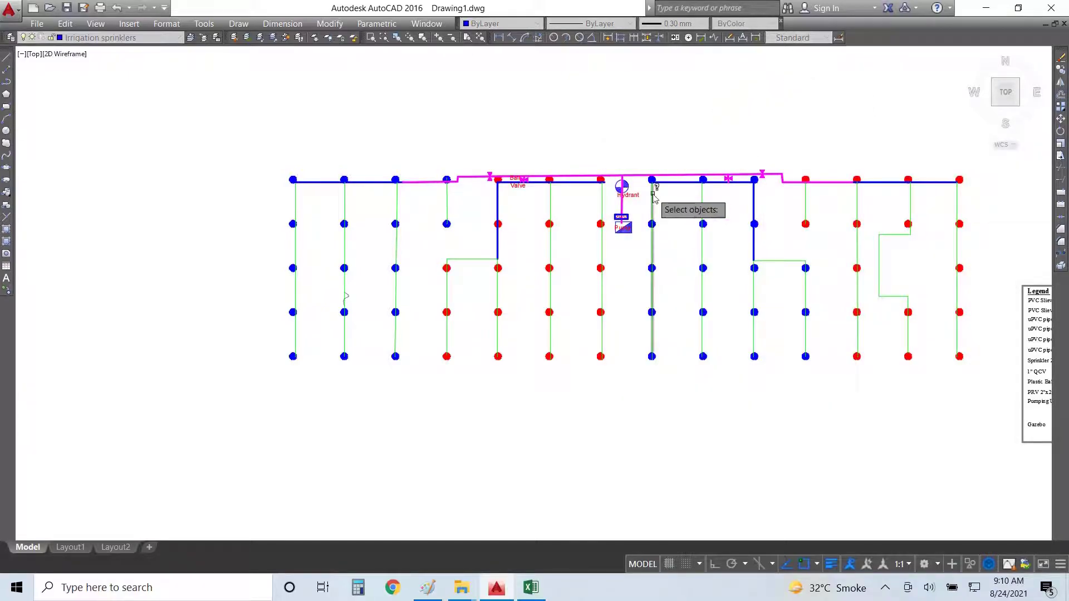
scroll(625, 210, up, 10)
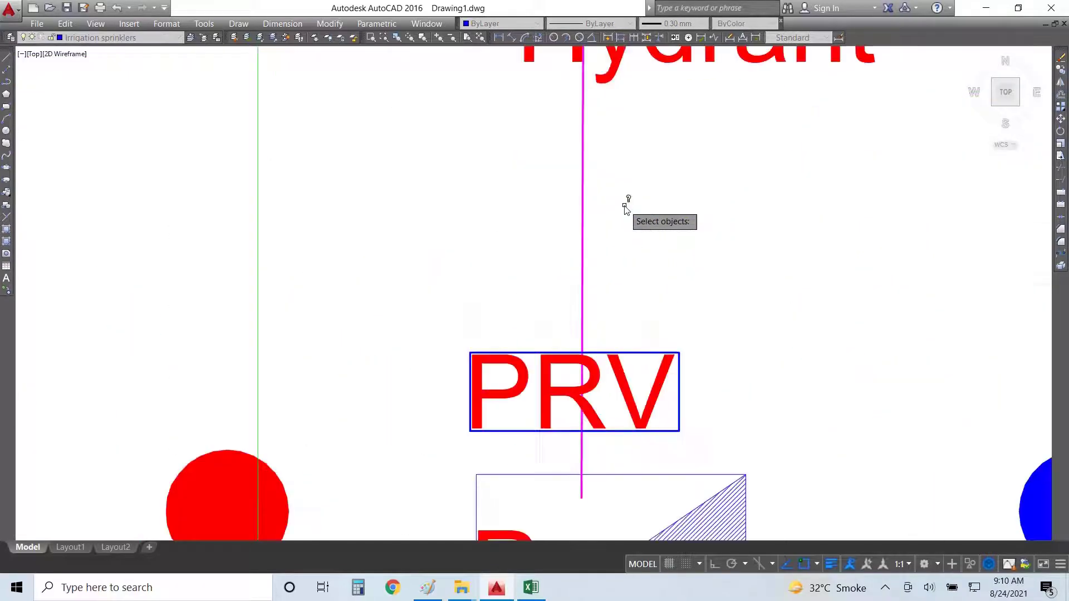
scroll(572, 195, down, 7)
click(576, 204)
key(Return)
key(F2)
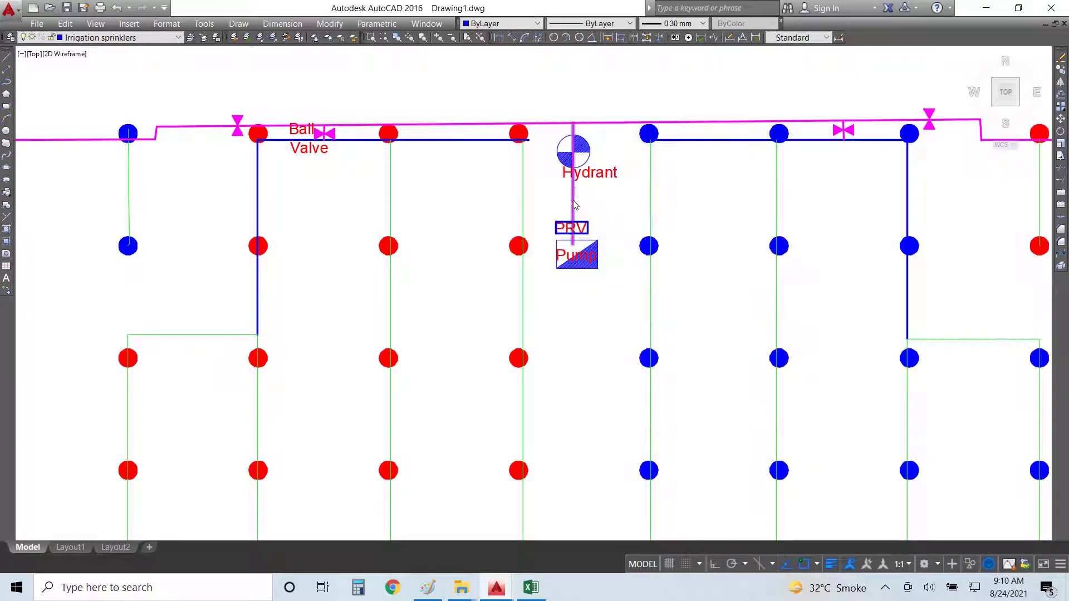
Enter +313+32 as the 2" Class D pipe quantity, giving 345 Rft.
key(alt+Tab)
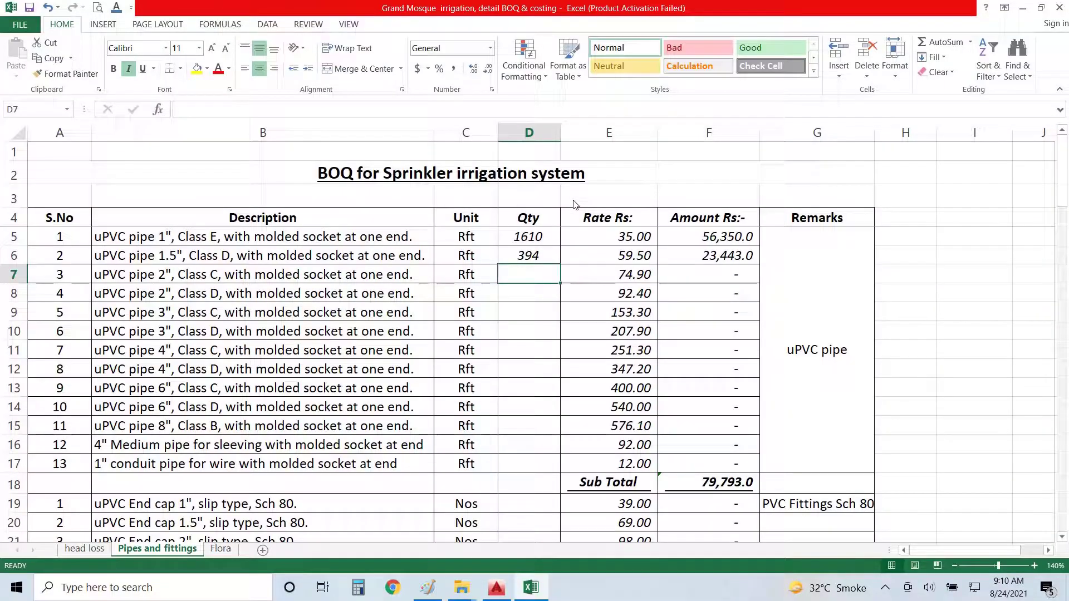
key(Down)
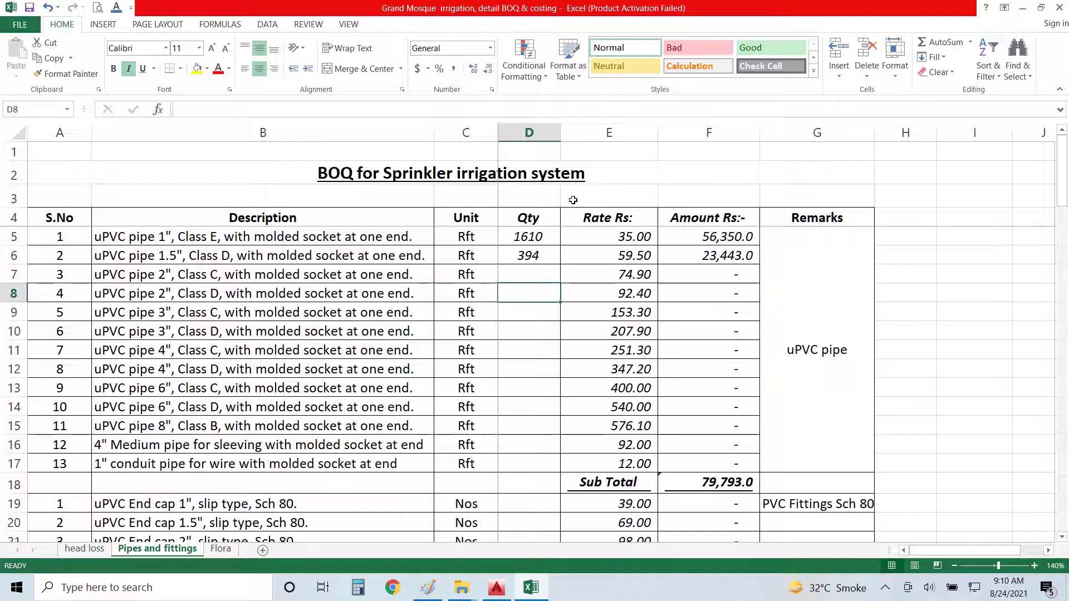
text(+313+)
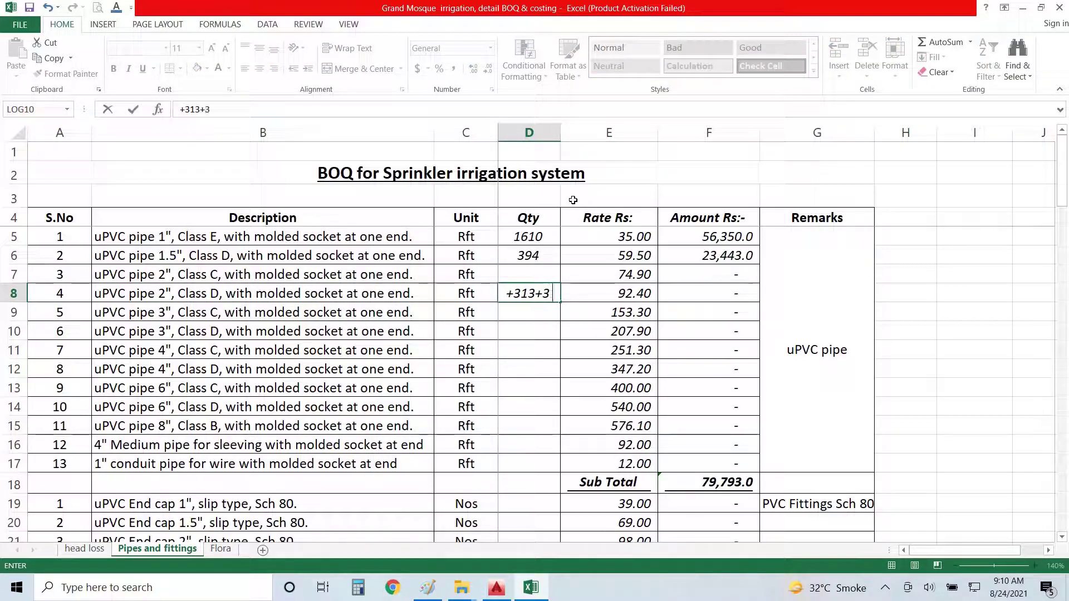
text(32)
key(Return)
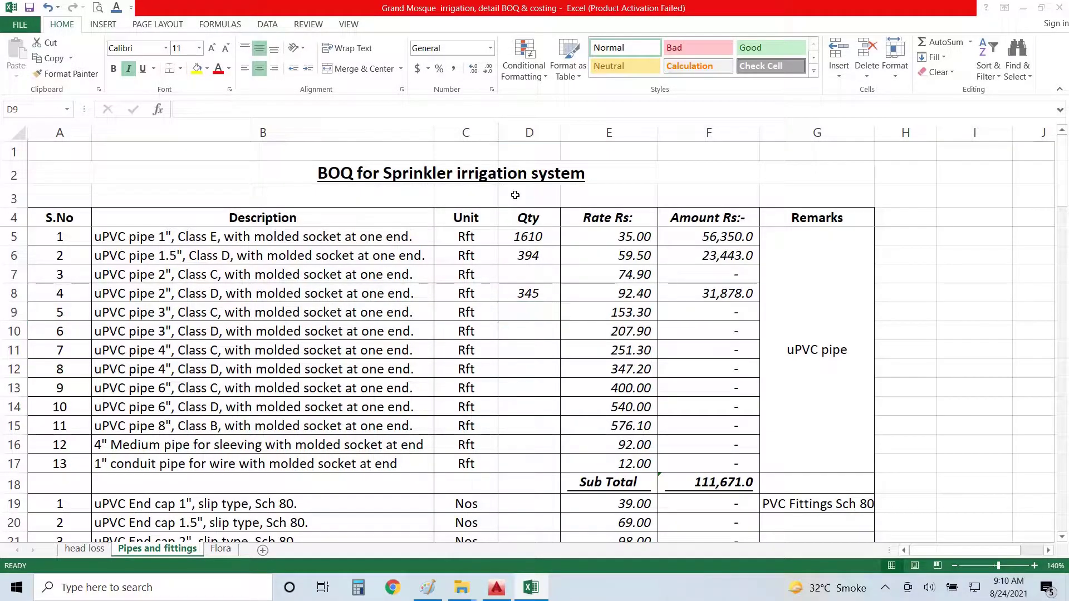
Turn on layer 0 to reveal the park outline and PARK, 10-Kanal title, then zoom around the plan.
key(alt+Tab)
scroll(627, 234, down, 5)
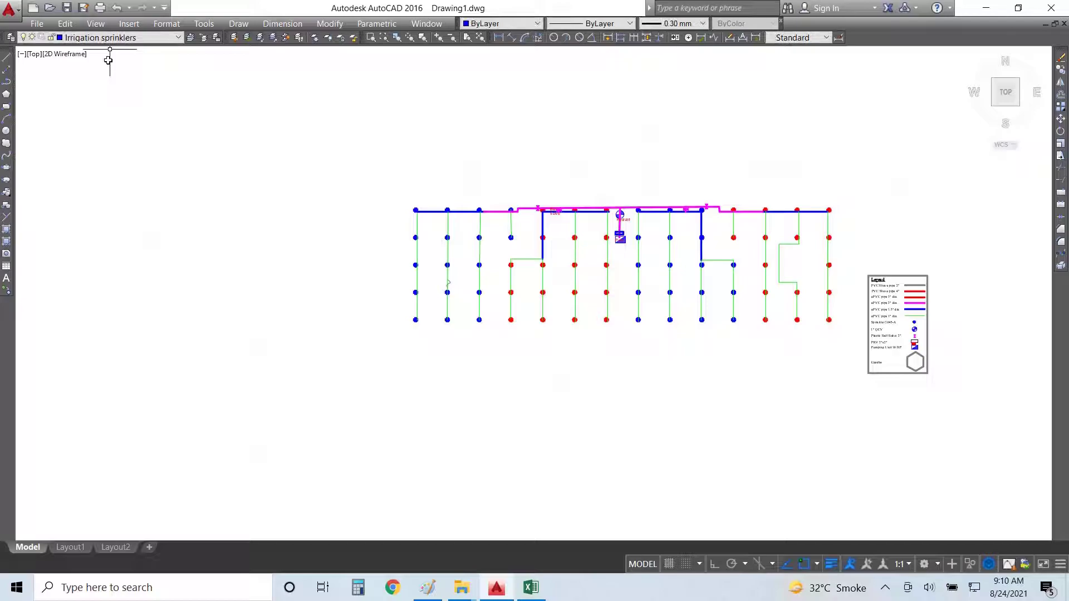
click(125, 37)
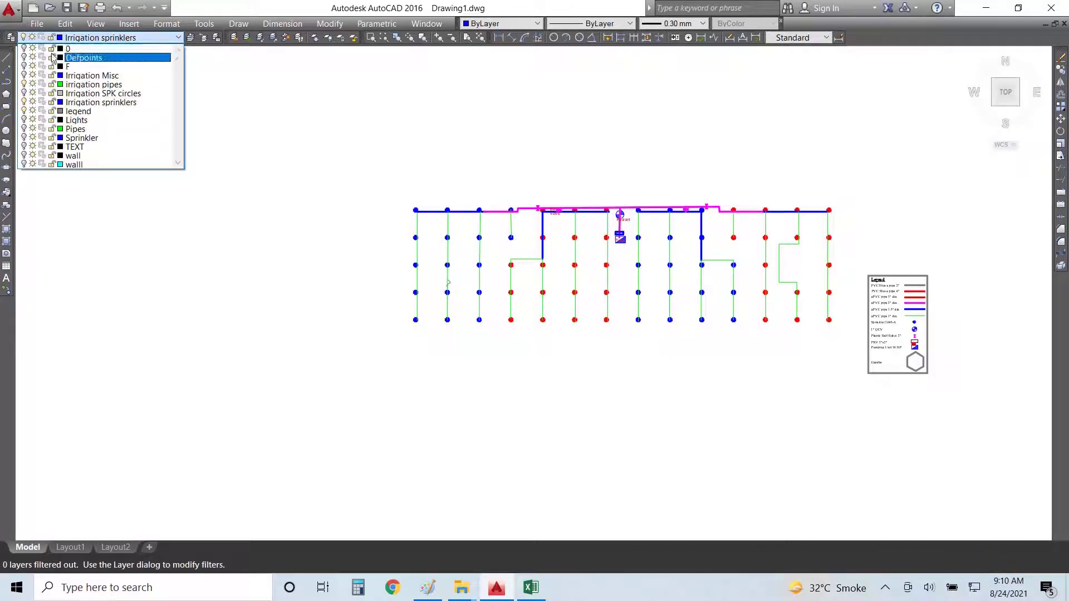
click(25, 49)
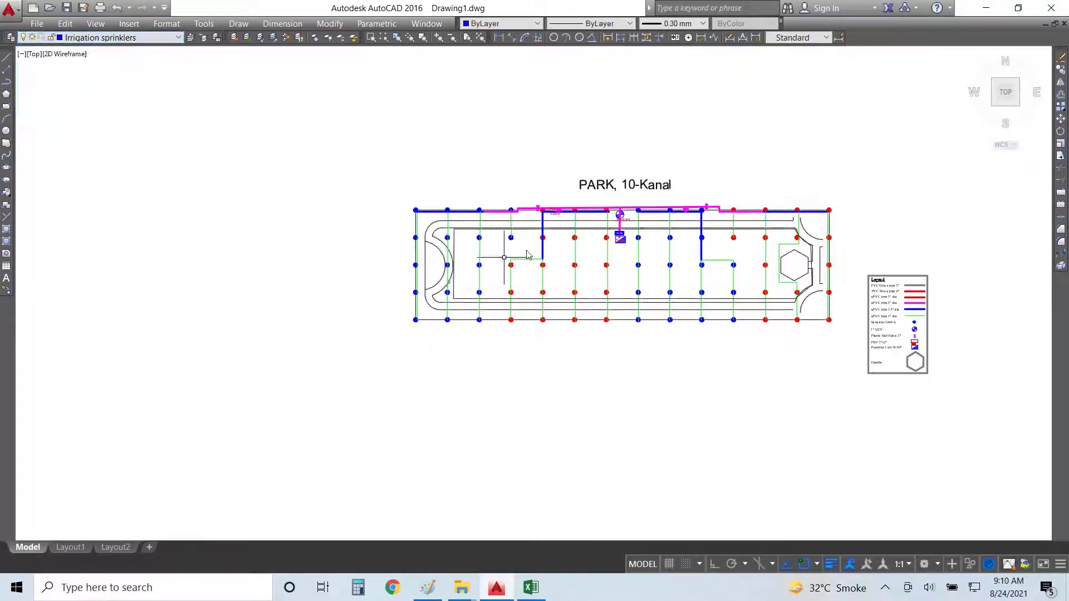
scroll(520, 238, up, 5)
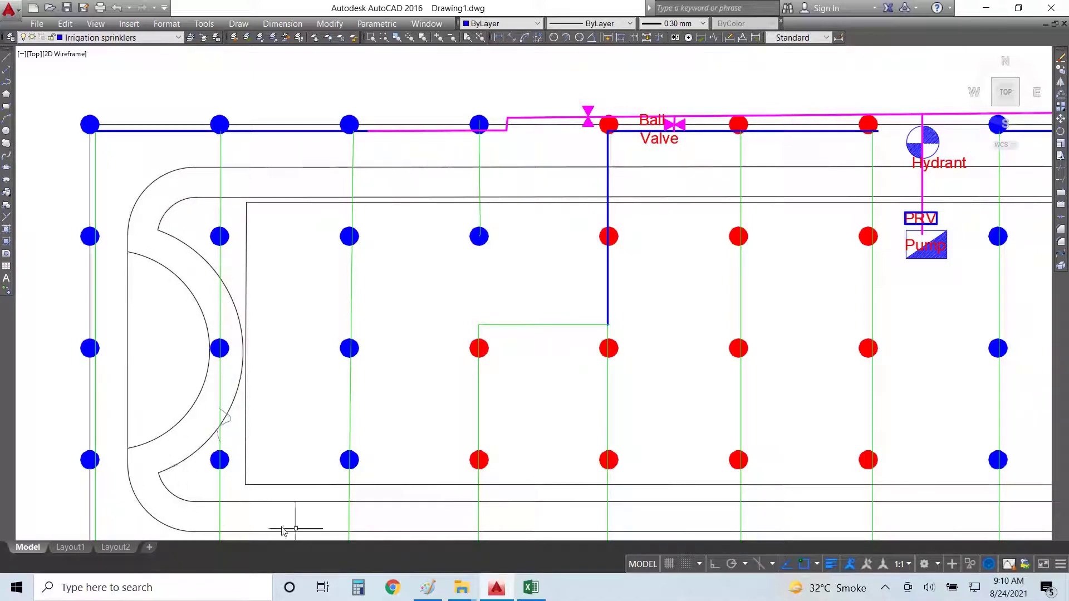
scroll(221, 172, up, 2)
scroll(221, 173, down, 4)
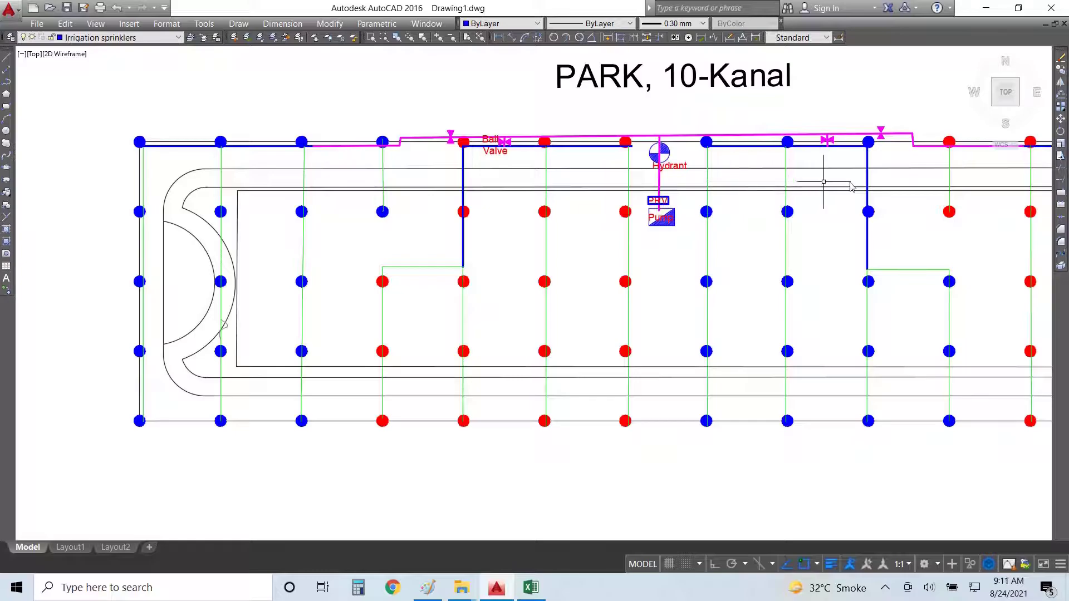
scroll(867, 189, down, 4)
scroll(950, 184, up, 2)
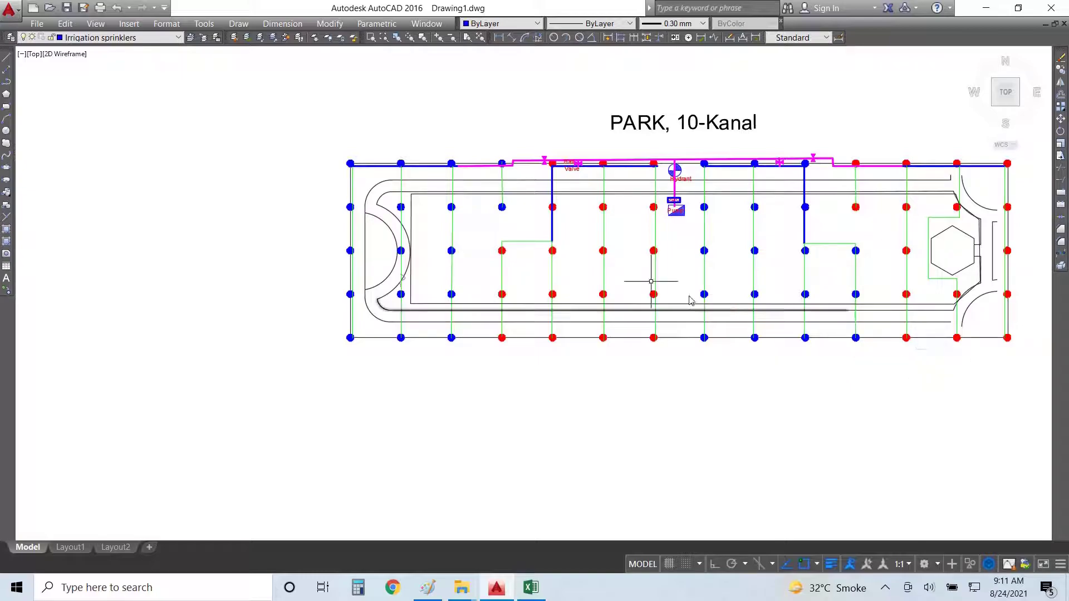
Set the 4" medium sleeving pipe quantity to 290 using +29*10.
key(alt+Tab)
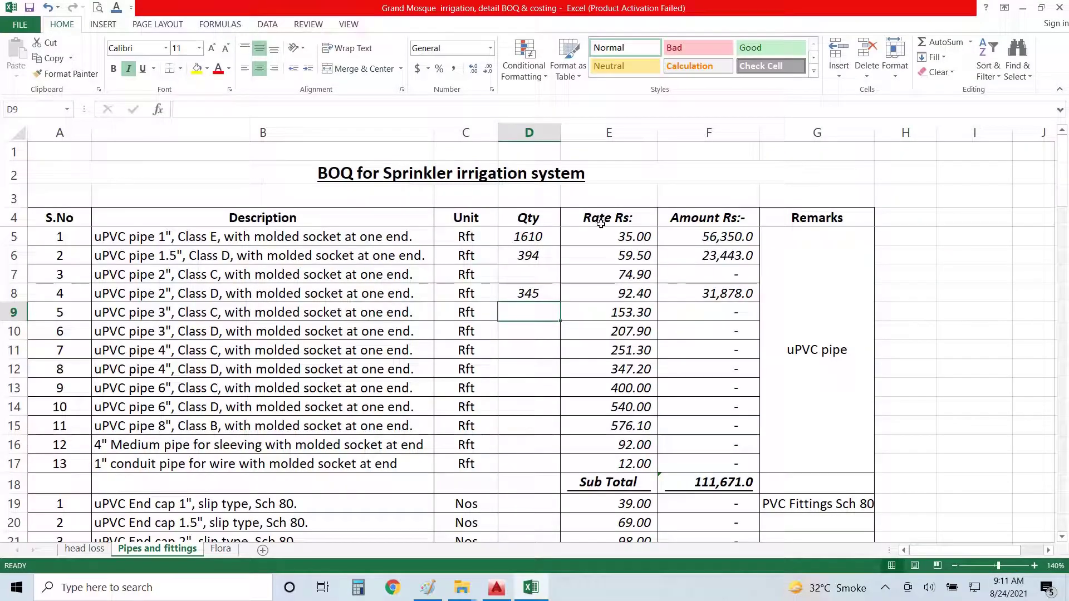
key(Down)
key(Down)
key(Down)
key(Down)
key(Down)
key(Down)
key(Down)
key(Down)
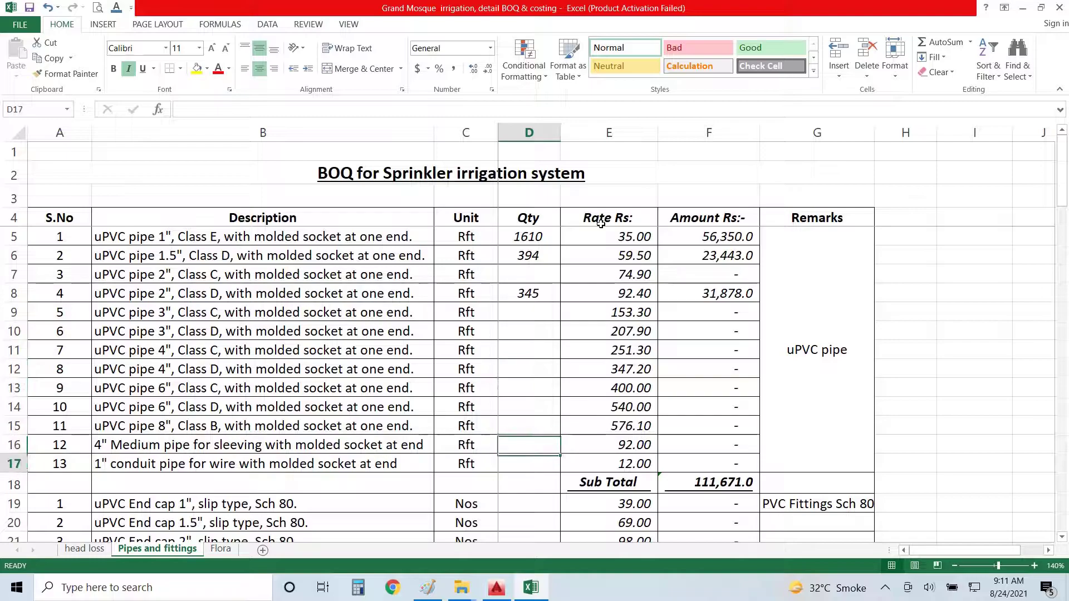
key(Up)
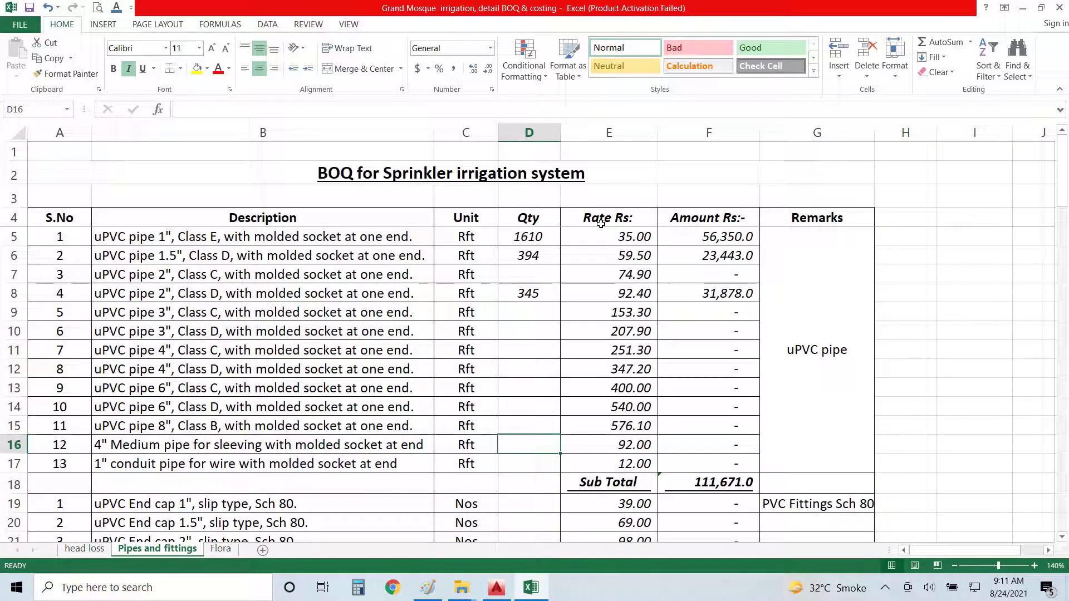
text(+29)
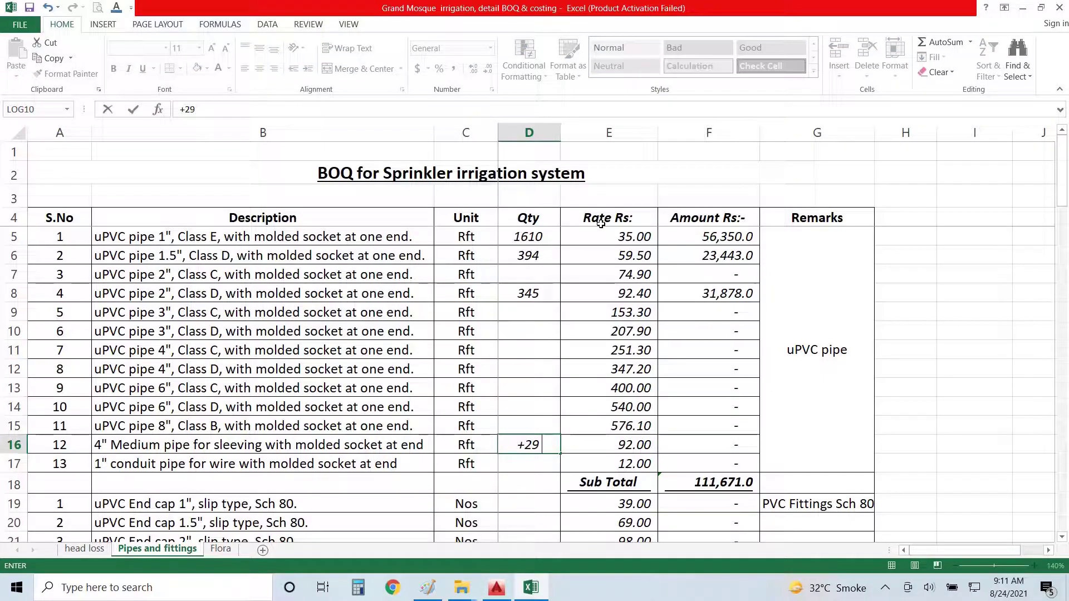
text(*10)
key(Return)
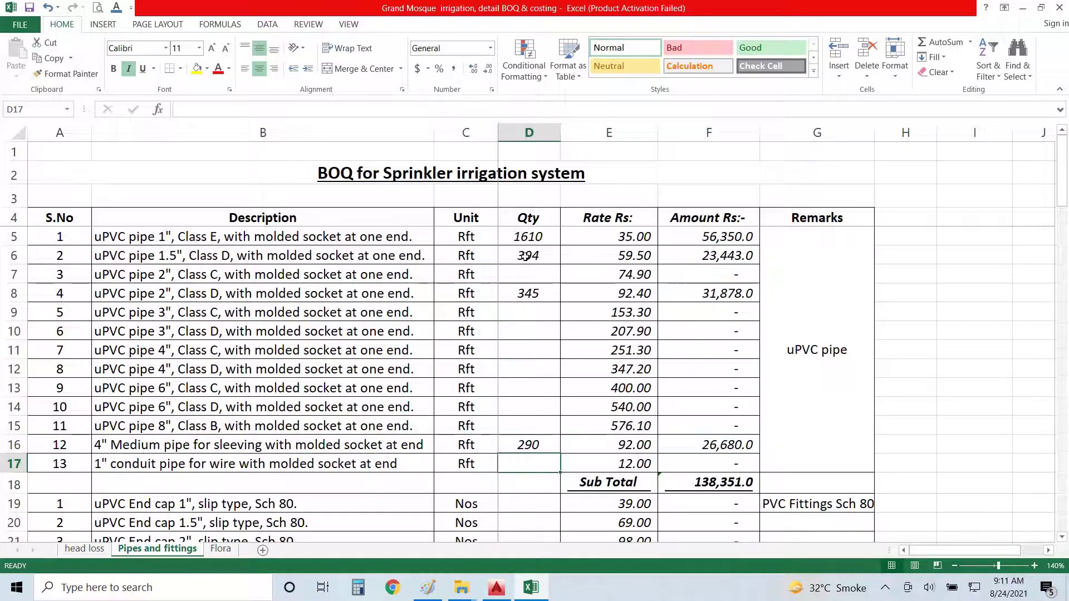
Scroll down to the PVC fittings rows below the pipe Sub Total.
scroll(523, 250, down, 4)
scroll(526, 264, down, 1)
scroll(525, 267, up, 5)
scroll(533, 329, down, 5)
scroll(532, 331, up, 2)
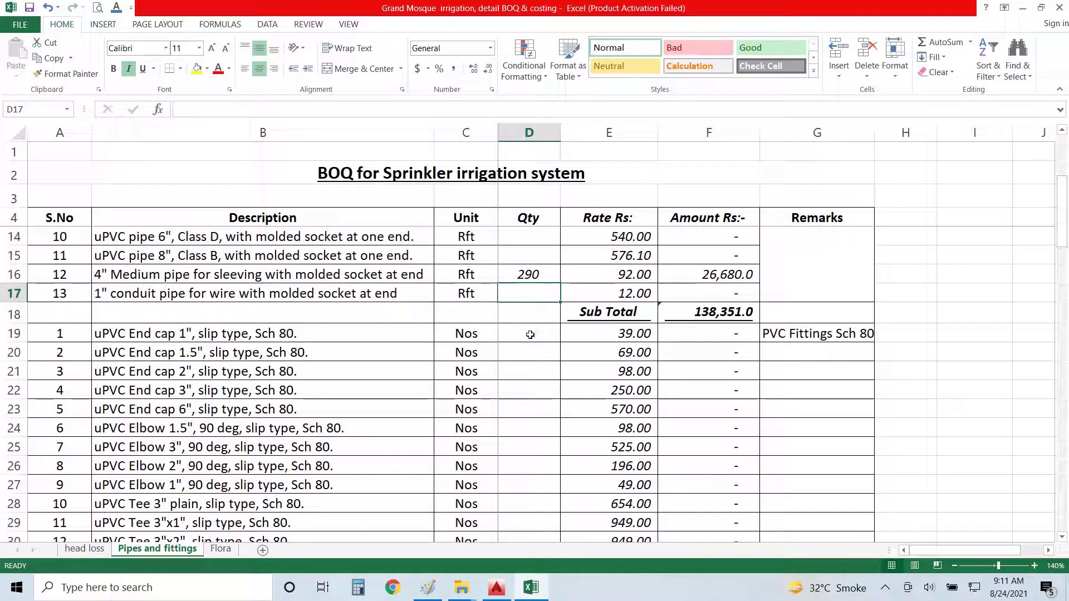
click(531, 335)
key(alt+Tab)
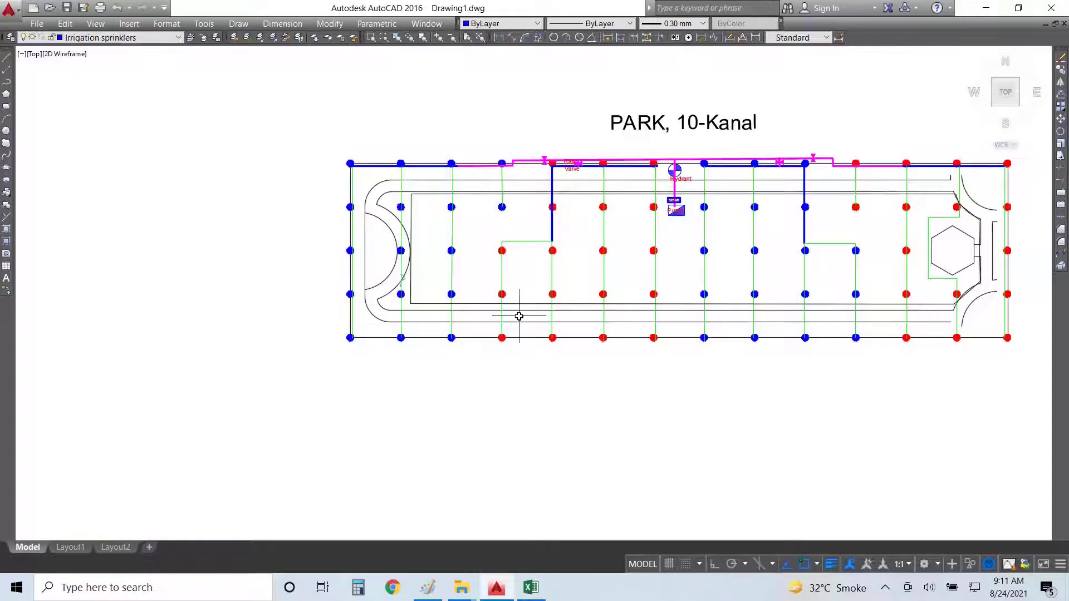
scroll(360, 323, up, 2)
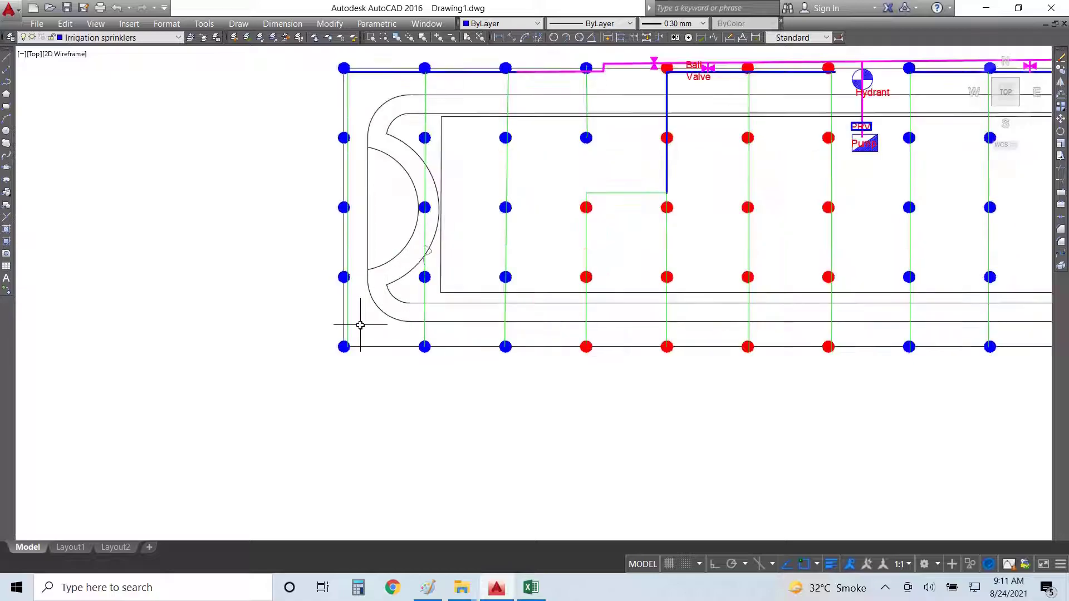
scroll(272, 336, down, 2)
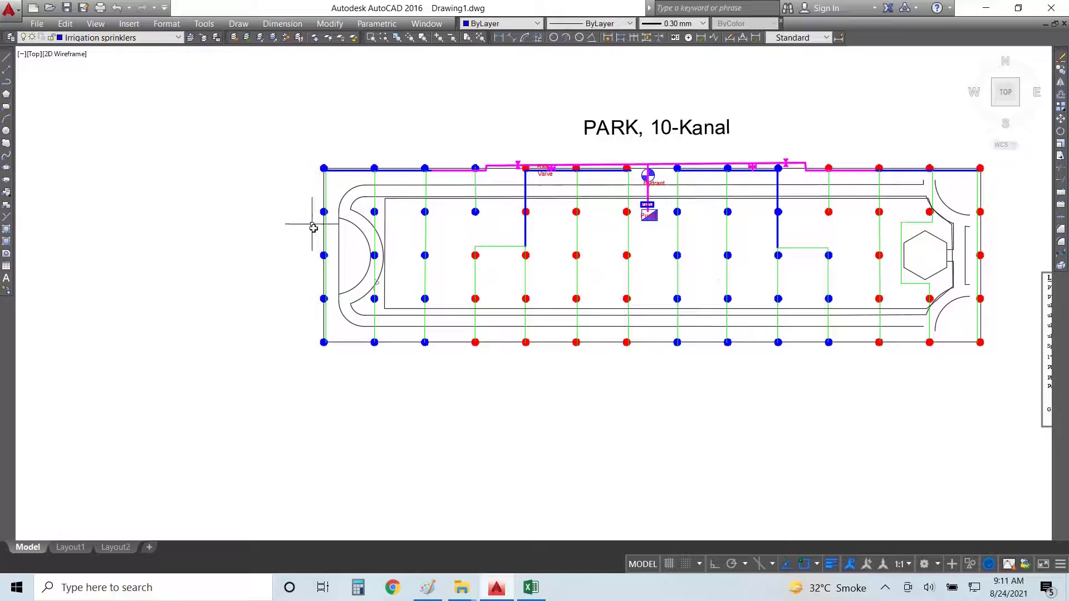
key(alt+Tab)
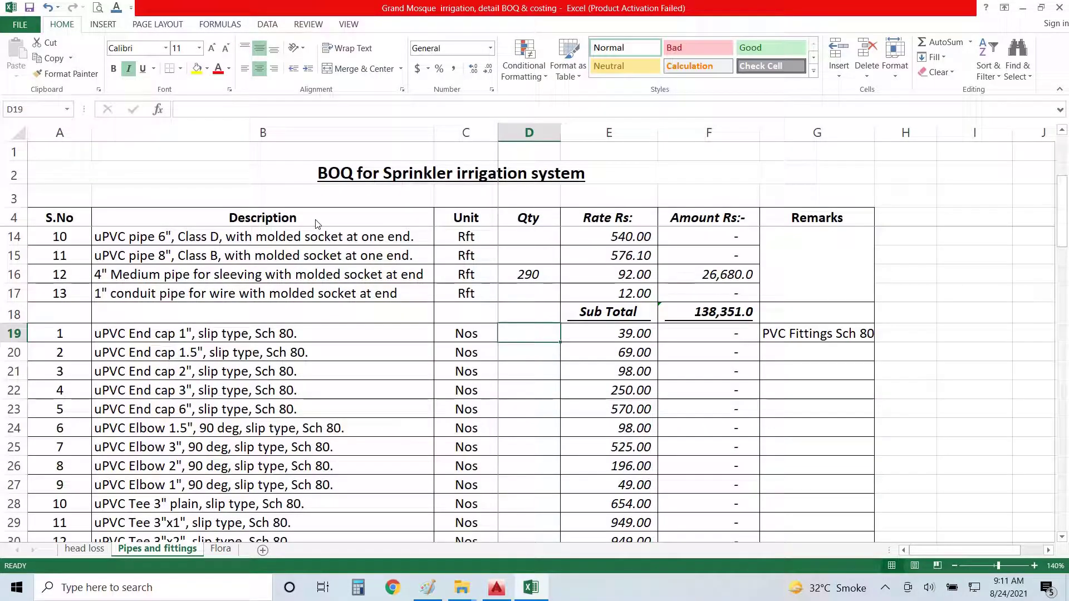
Confirm 14 as the 1-inch end cap quantity and move down to the 1.5-inch elbow row.
text(14)
key(Return)
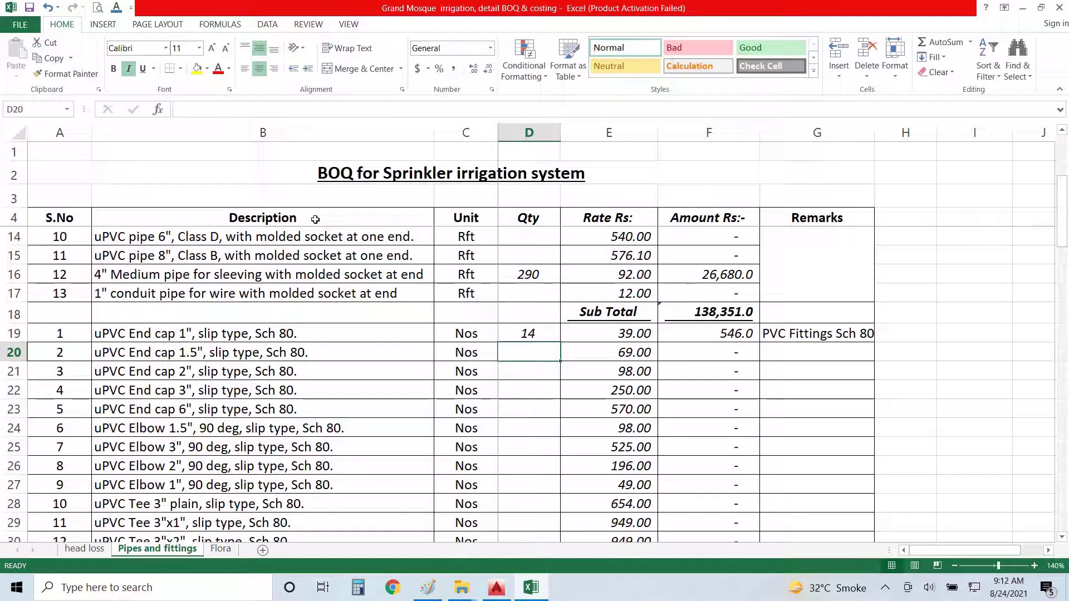
key(Return)
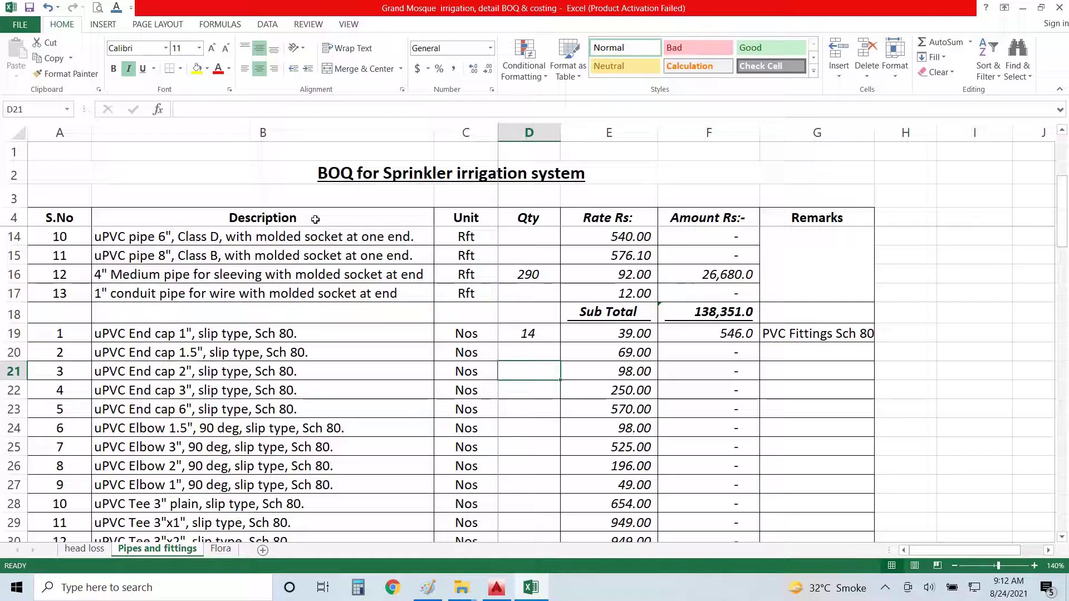
key(Return)
key(Return)
key(Return)
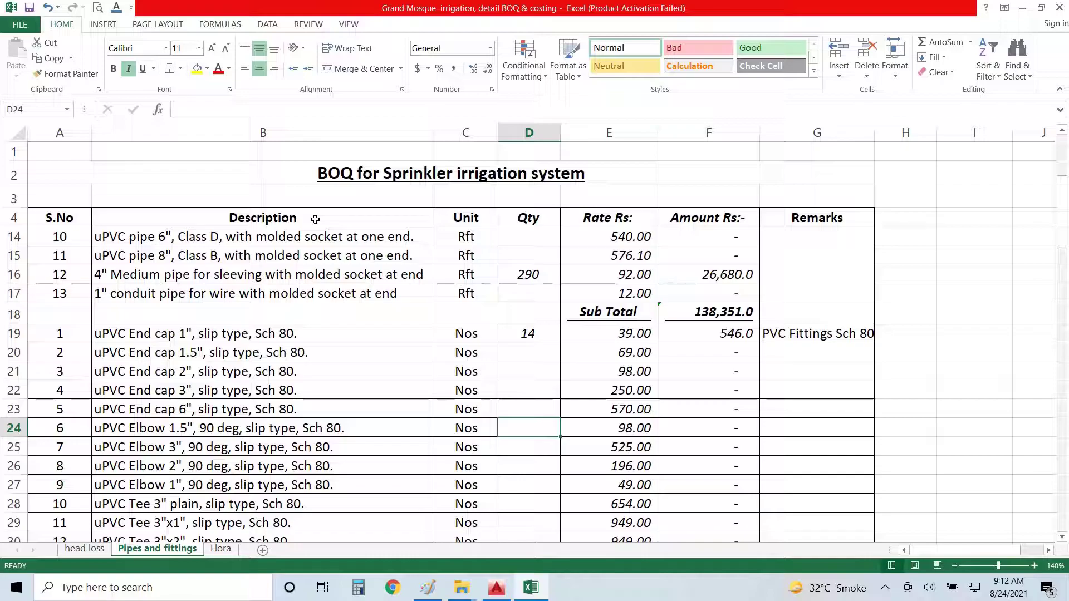
Count the fittings on the park plan, then enter 1 as the 1.5-inch elbow quantity.
key(alt+Tab)
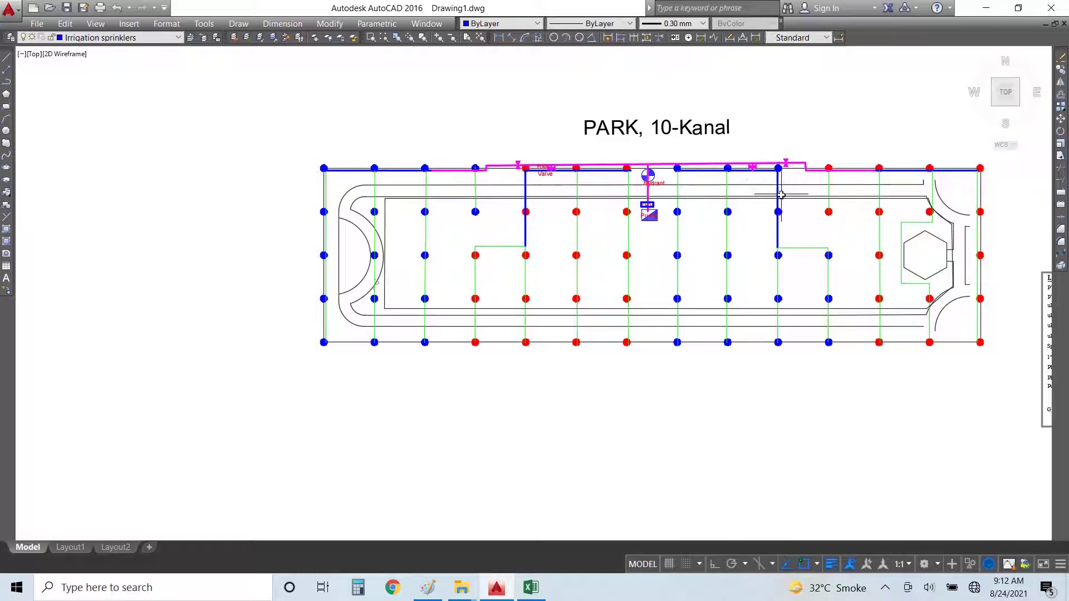
scroll(782, 195, up, 5)
scroll(776, 219, down, 8)
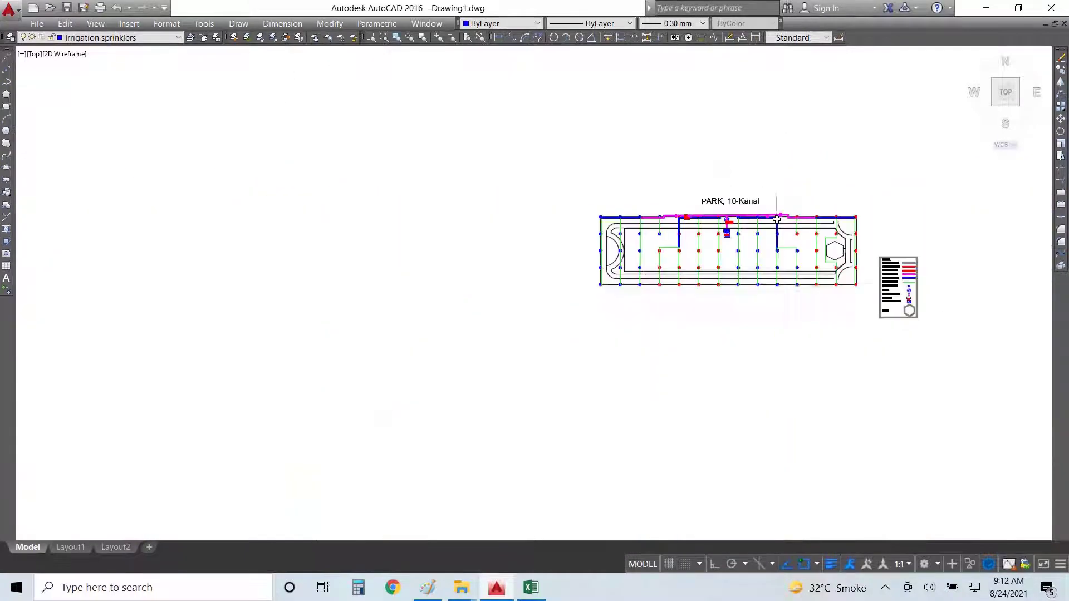
scroll(830, 264, up, 3)
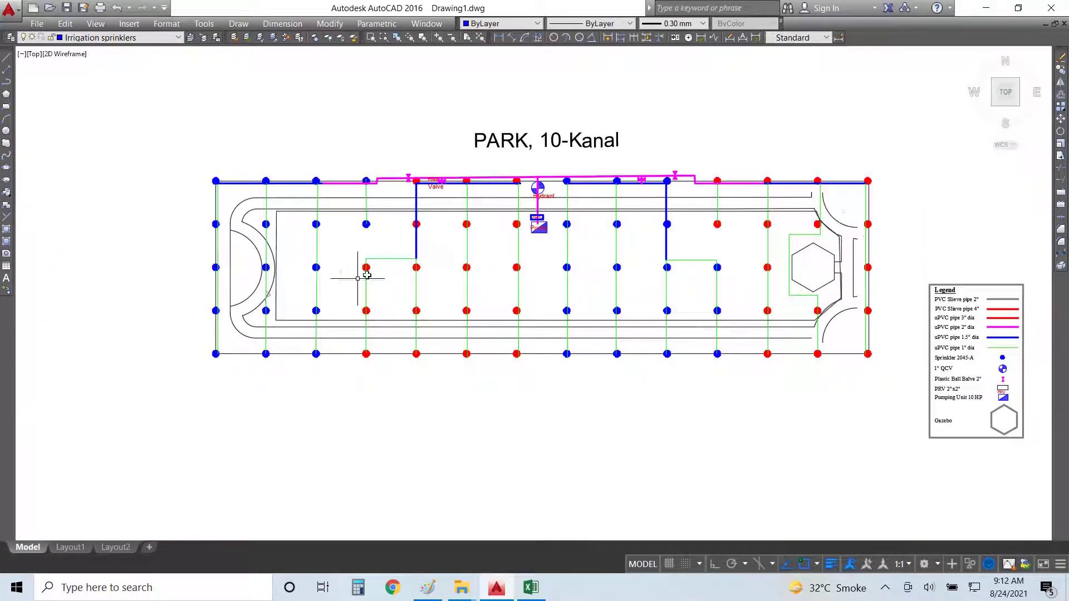
key(alt+Tab)
text(1)
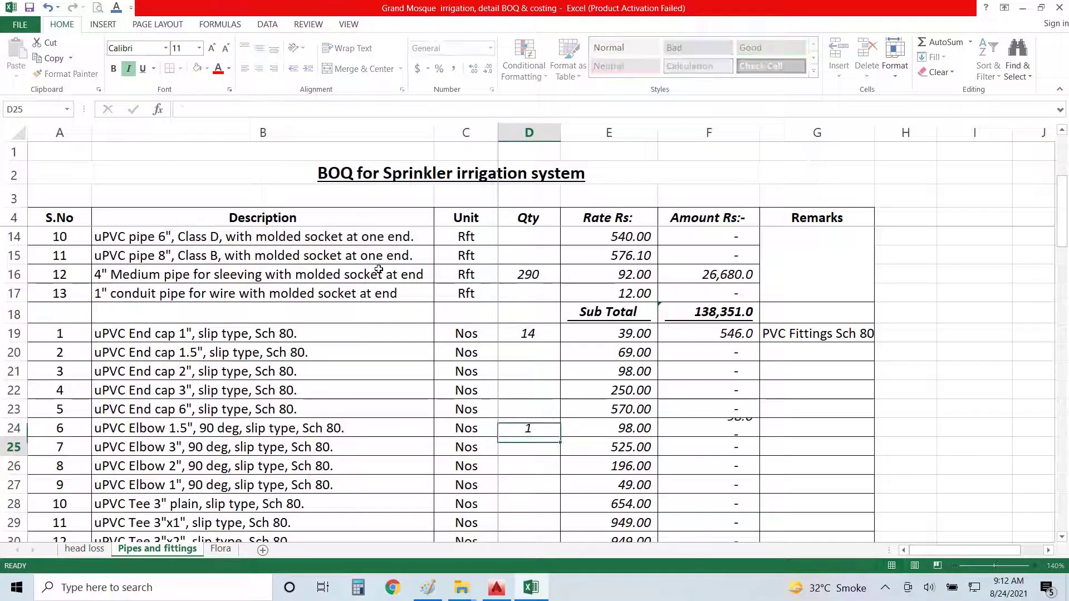
key(Return)
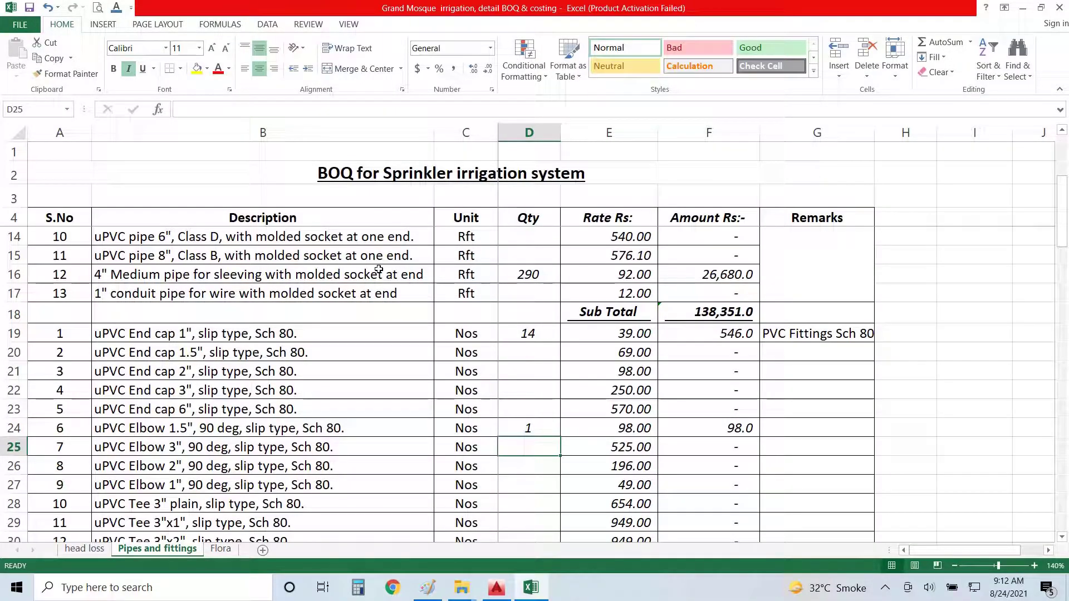
key(Return)
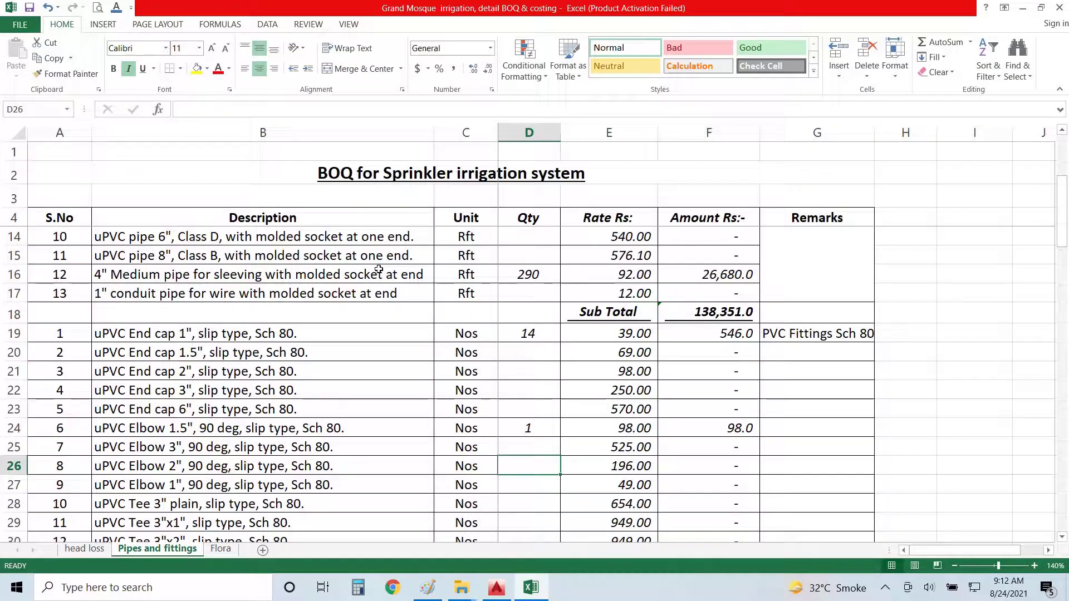
key(alt+Tab)
Select the magenta pipe and drag its corner grip to the left.
scroll(465, 144, up, 4)
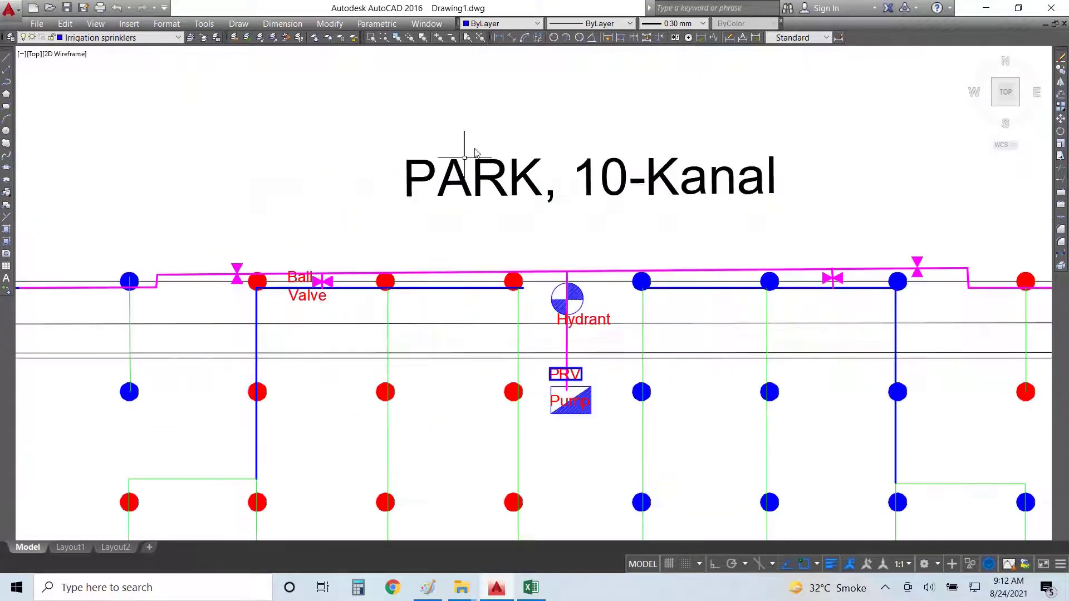
scroll(569, 248, down, 2)
scroll(569, 247, down, 2)
scroll(701, 268, up, 5)
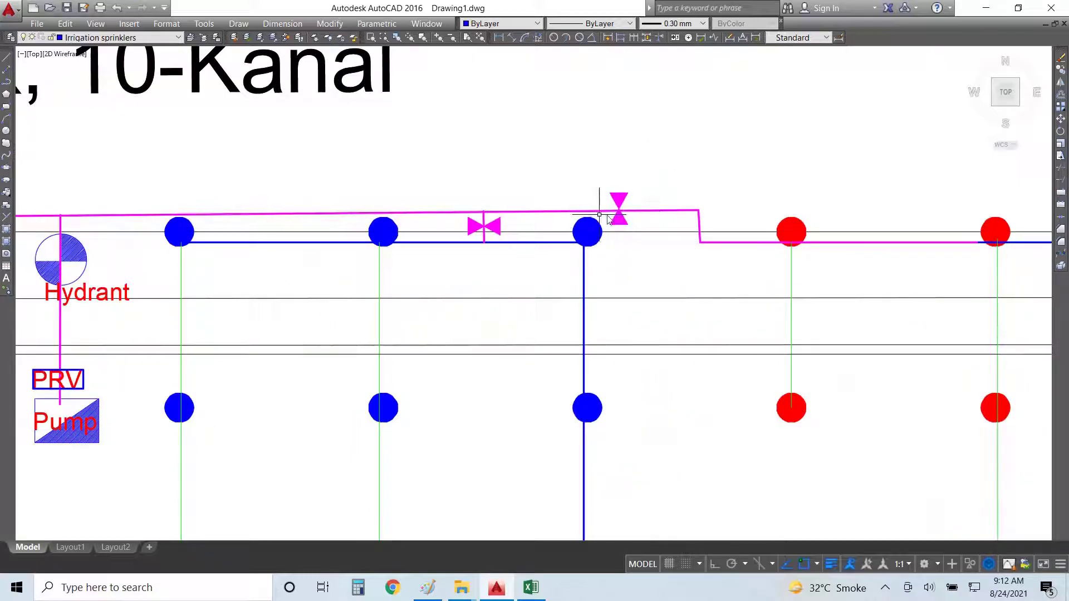
scroll(702, 225, down, 2)
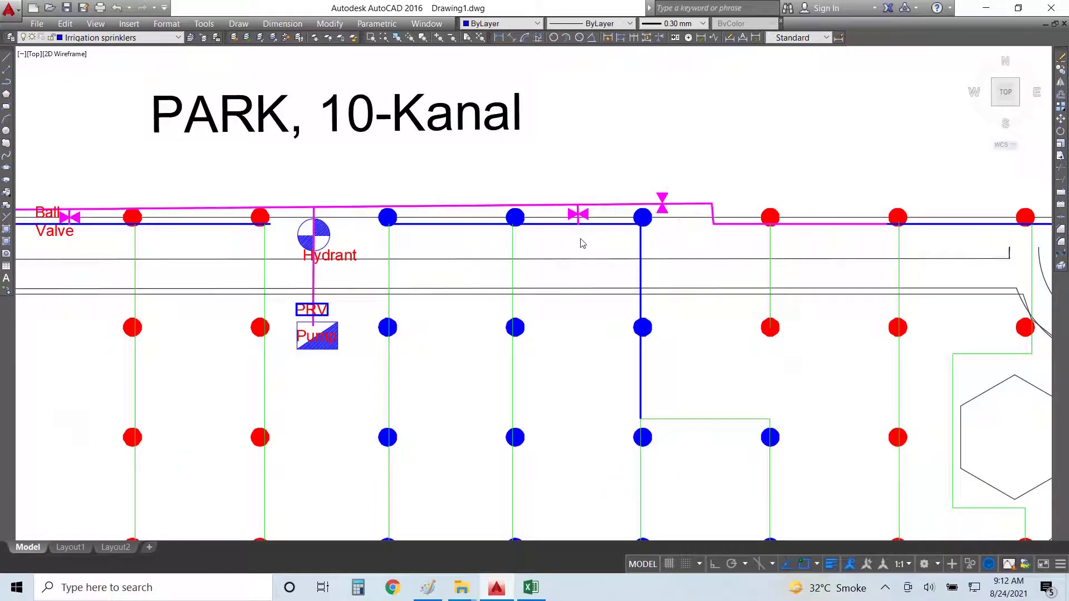
scroll(579, 241, up, 4)
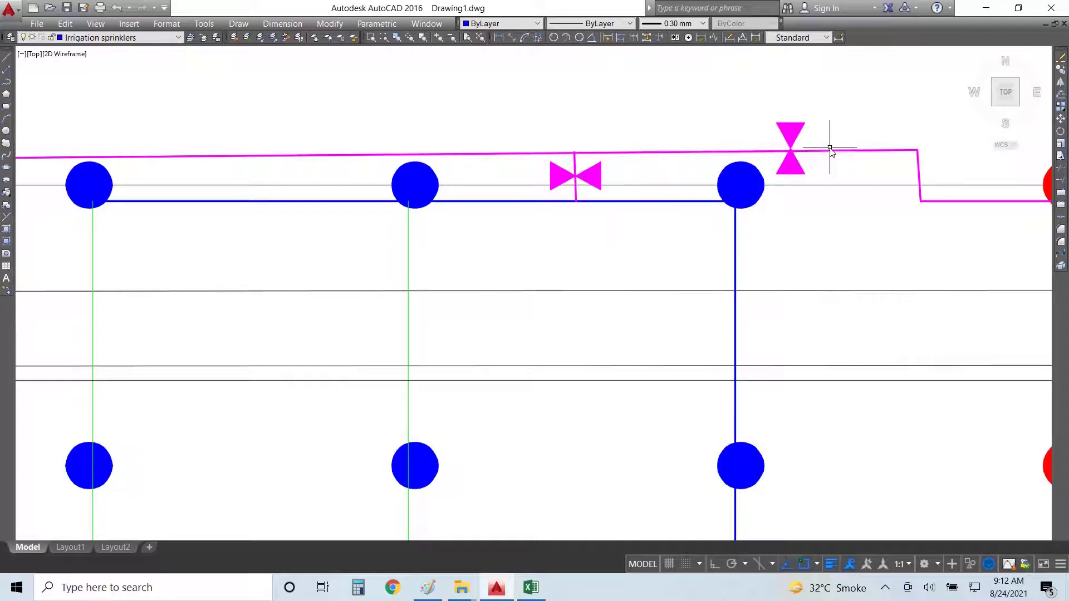
click(920, 174)
click(917, 150)
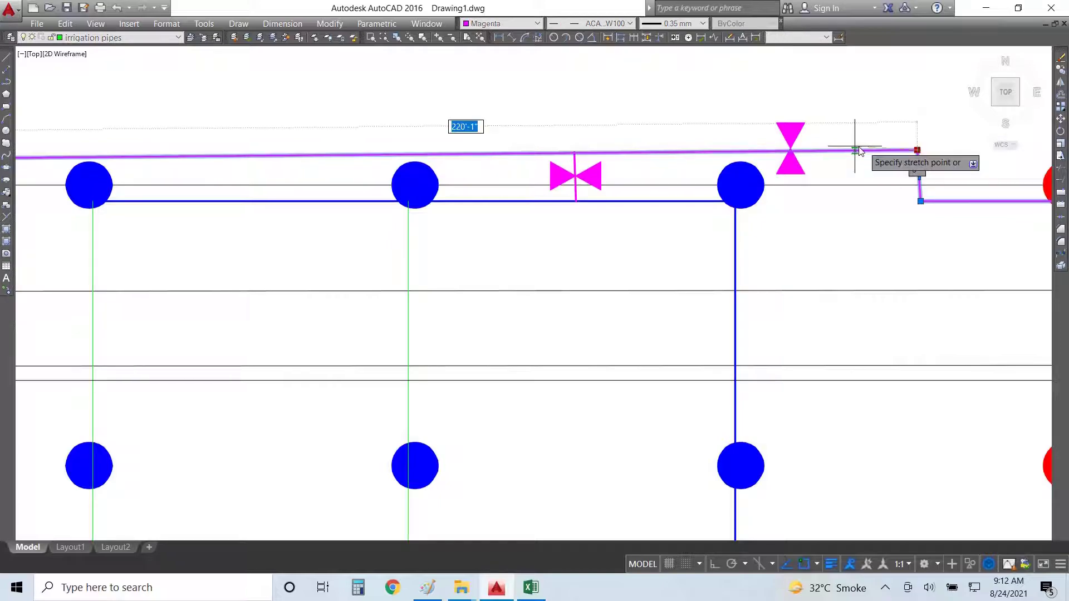
click(823, 150)
Drag the corner further left into a slanted jog near the ball valve, then deselect.
scroll(950, 108, down, 8)
scroll(723, 115, up, 6)
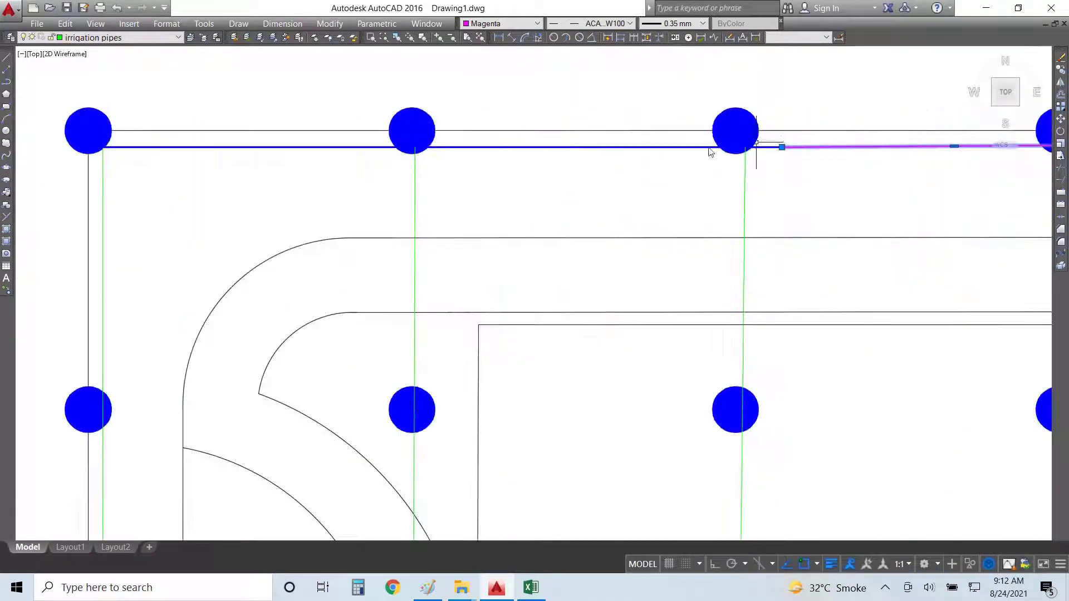
scroll(859, 139, down, 2)
scroll(855, 149, up, 5)
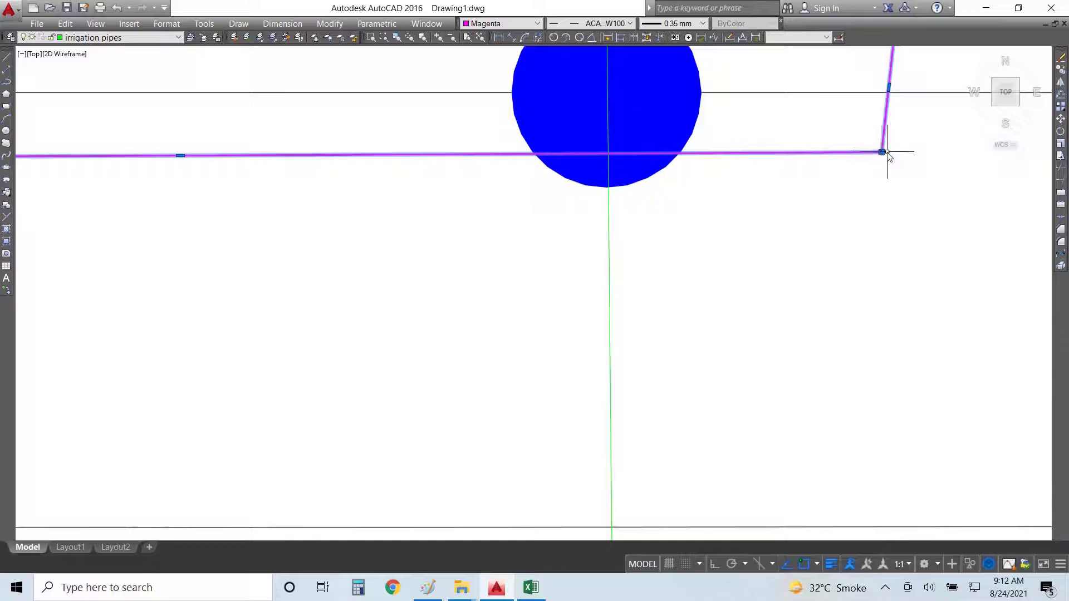
click(882, 152)
click(754, 152)
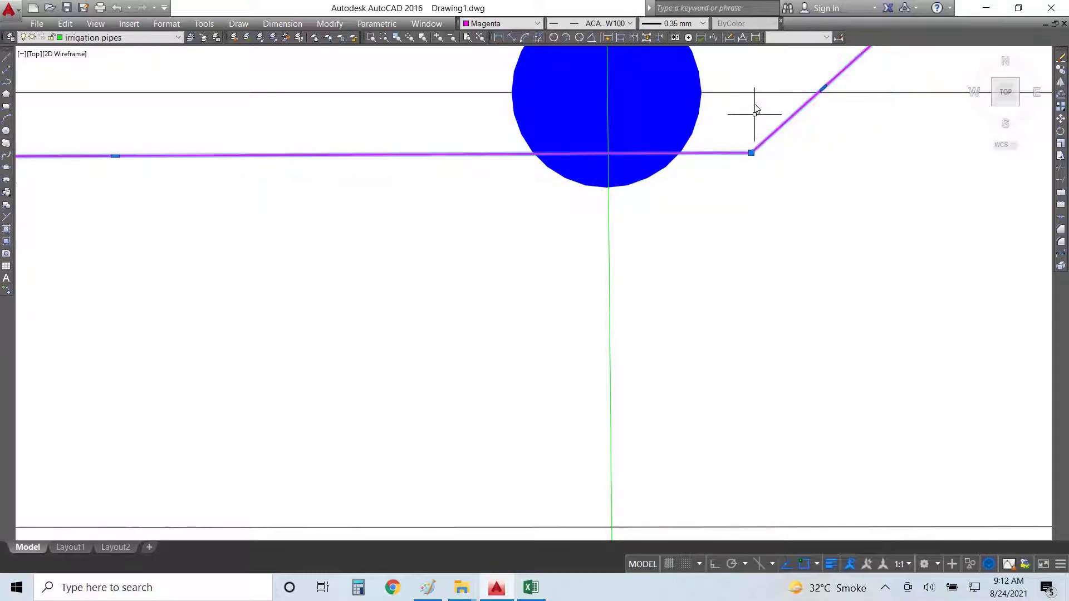
scroll(758, 109, down, 5)
key(Escape)
scroll(751, 143, down, 4)
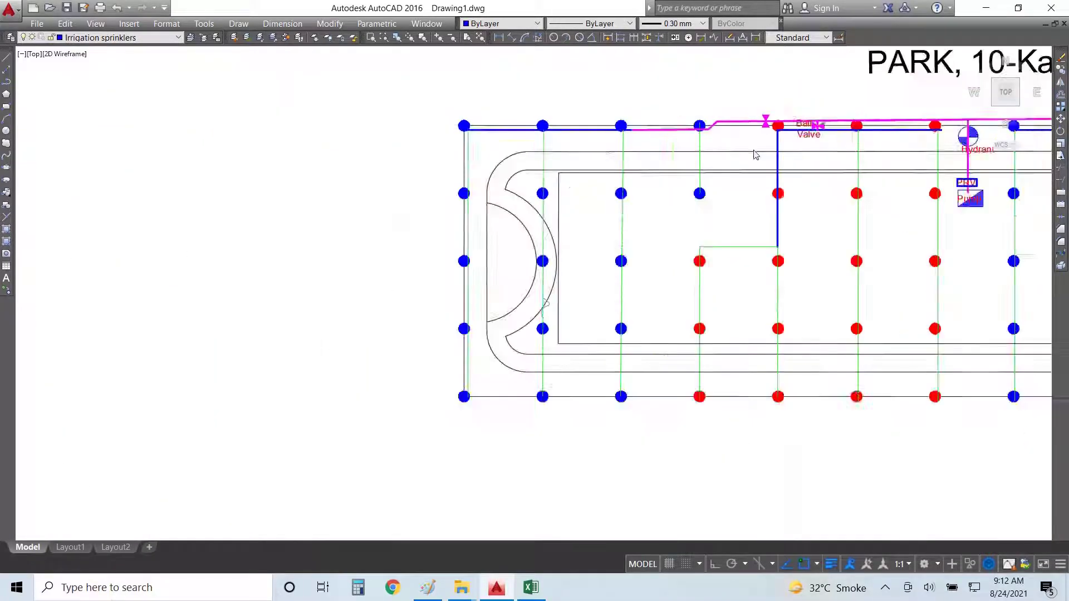
scroll(924, 162, up, 3)
scroll(924, 162, up, 3)
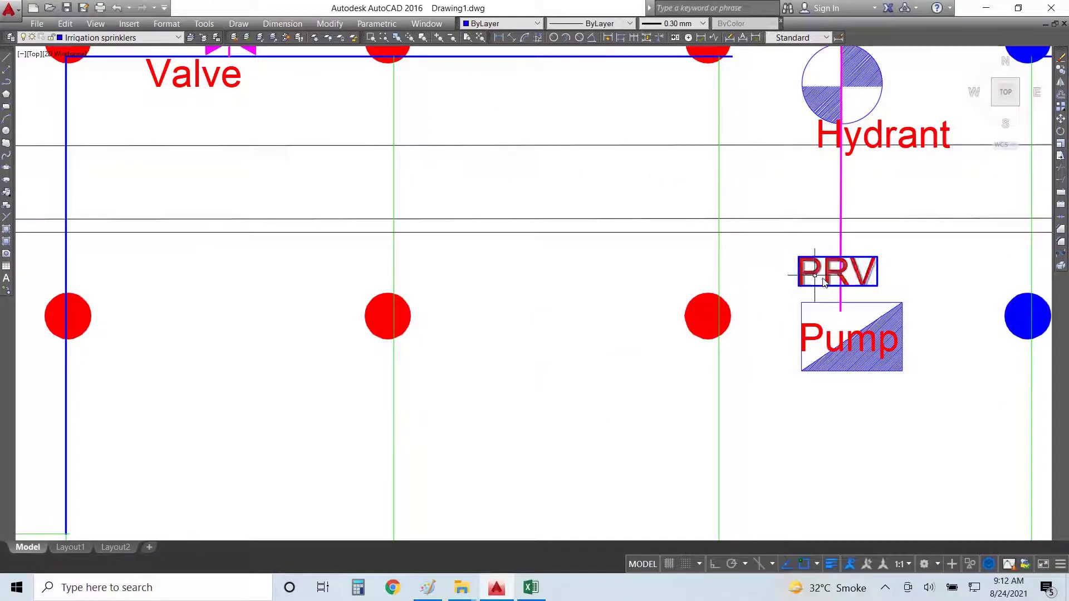
key(alt+Tab)
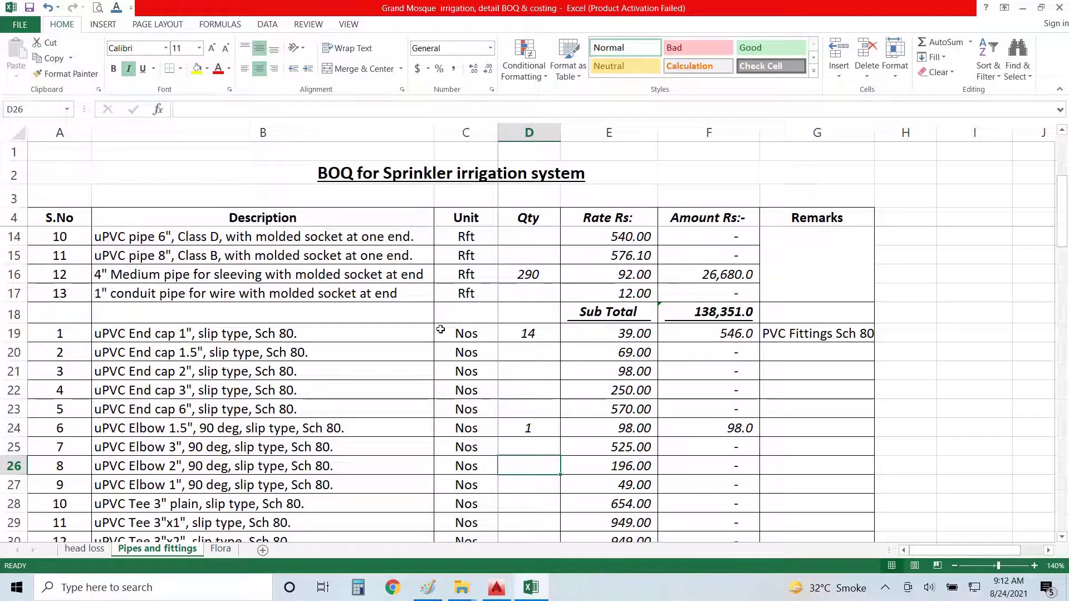
Enter 2 for the 2-inch elbows, recount on the plan, and set the 1.5-inch elbows to 3.
text(2)
key(Return)
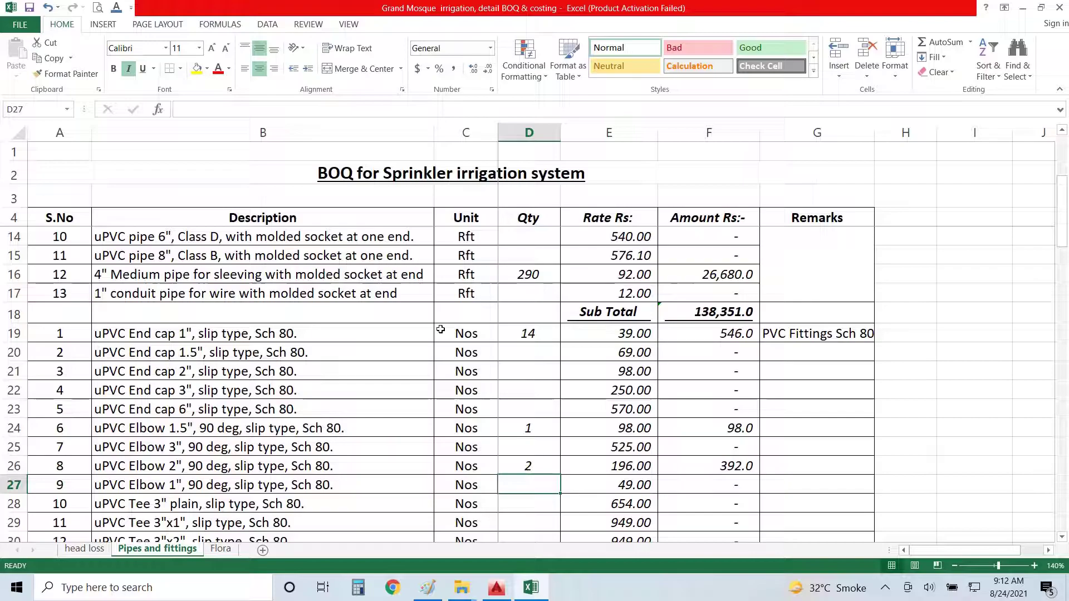
key(alt+Tab)
scroll(473, 282, down, 4)
scroll(473, 283, down, 2)
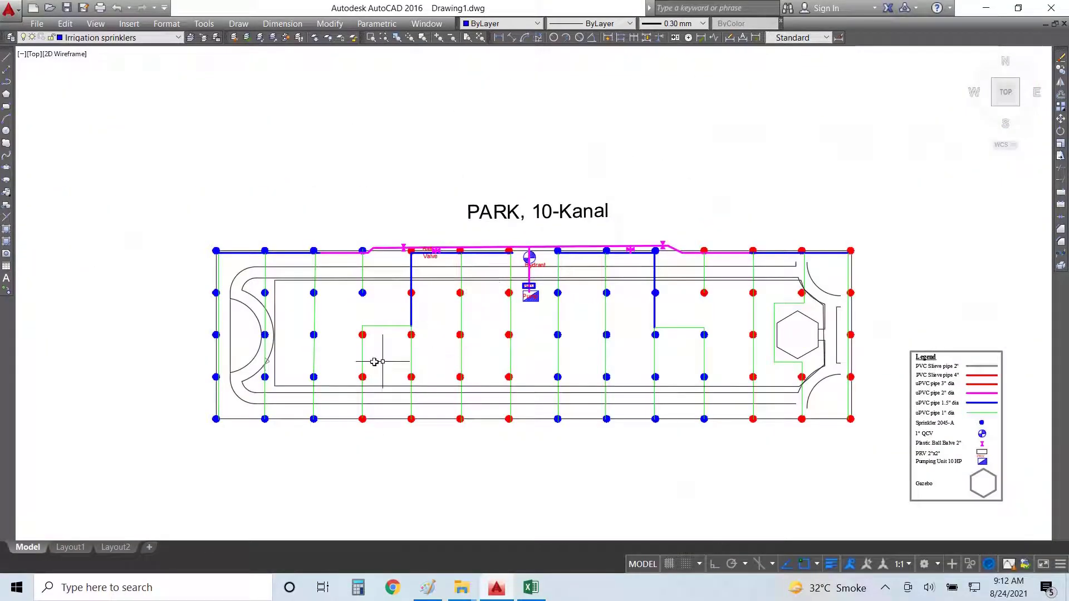
scroll(374, 360, up, 2)
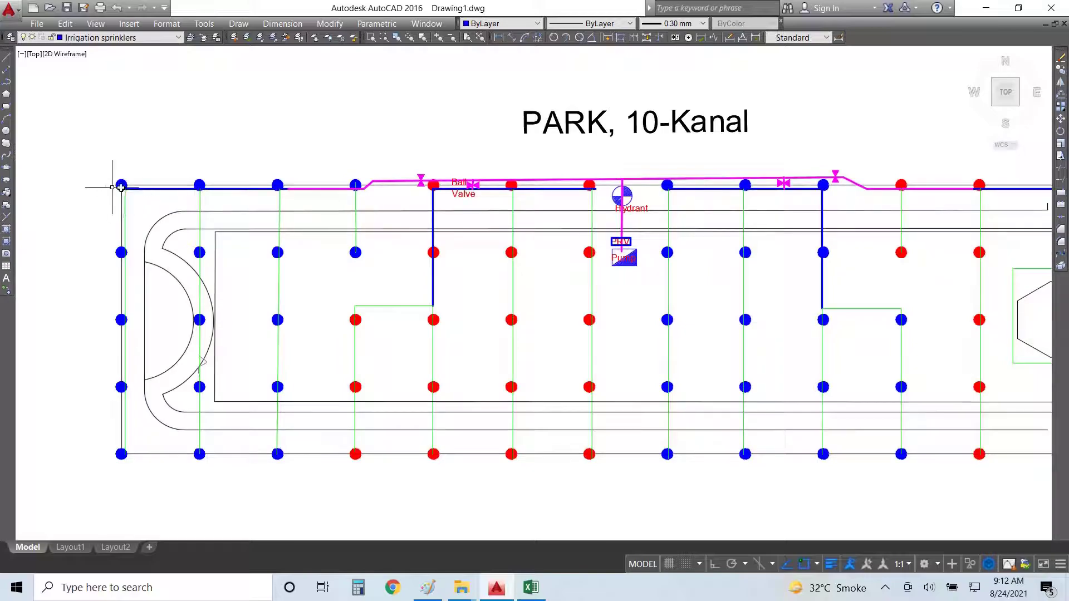
scroll(122, 185, down, 2)
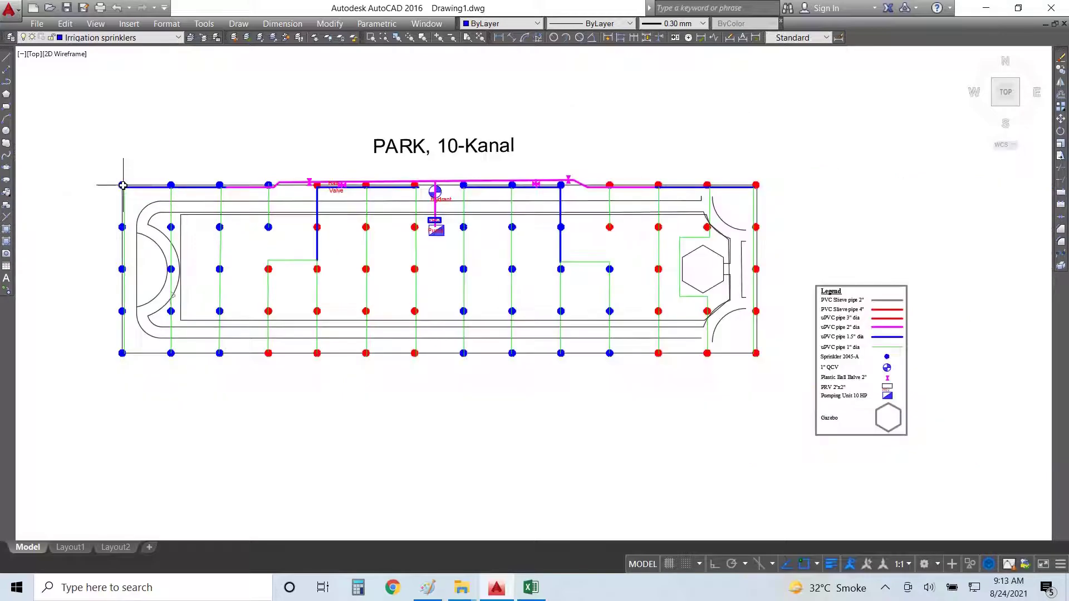
scroll(772, 191, up, 3)
key(alt+Tab)
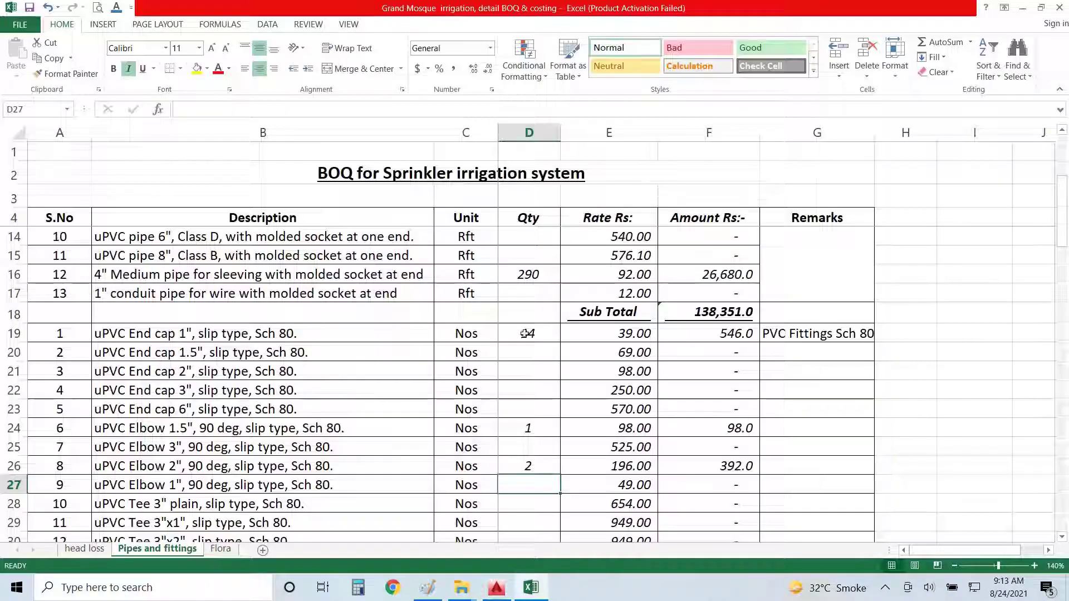
click(521, 423)
text(3)
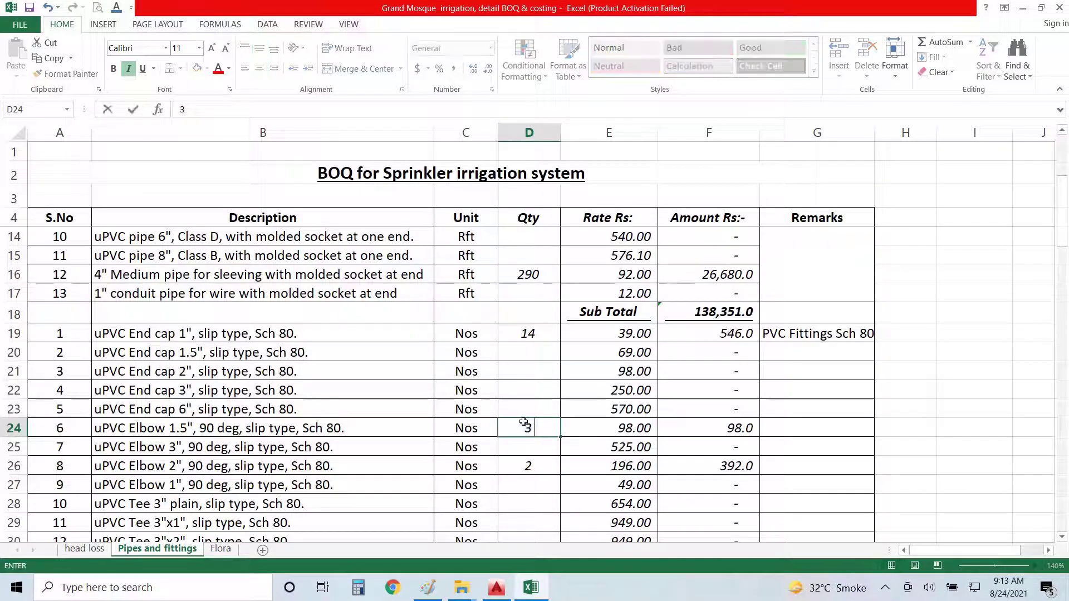
key(Return)
key(Return)
key(Return)
Recheck the plan and set the 1-inch elbow quantity in D27 to 6.
key(alt+Tab)
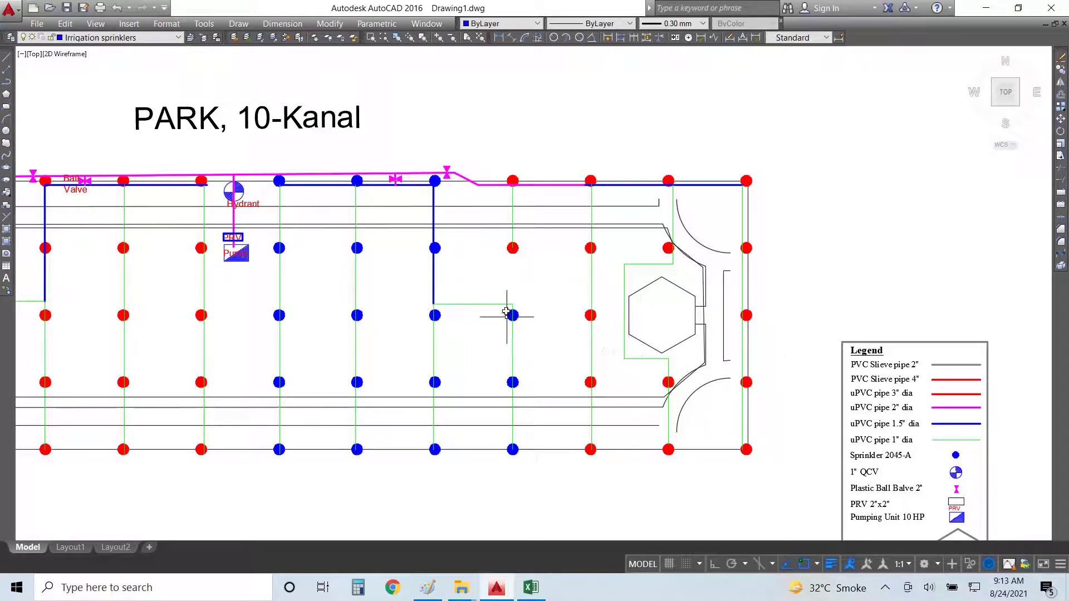
scroll(394, 313, down, 3)
scroll(351, 312, up, 3)
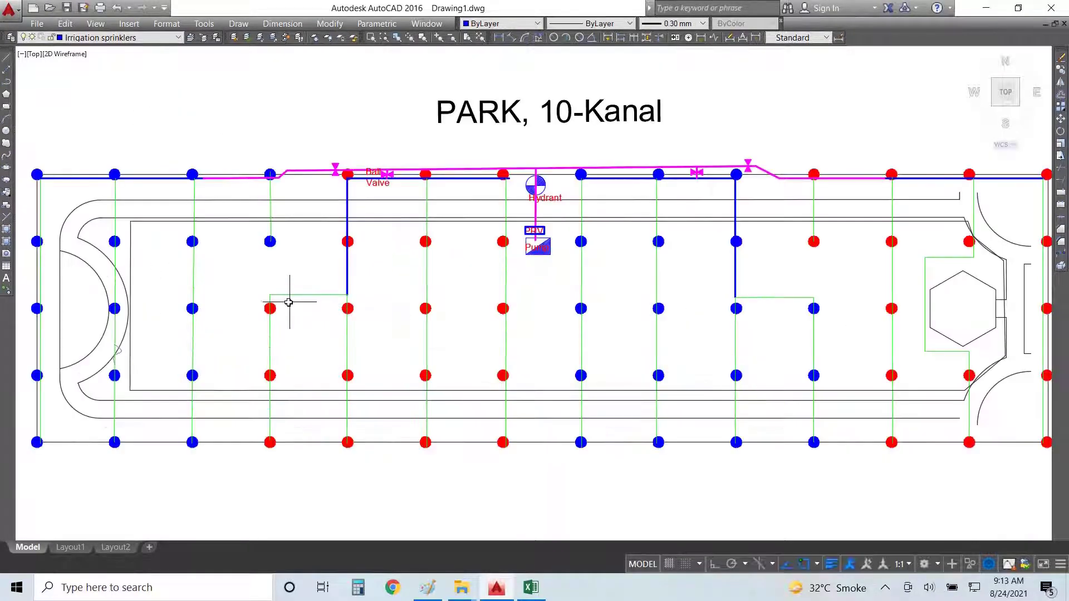
scroll(346, 310, down, 2)
key(alt+Tab)
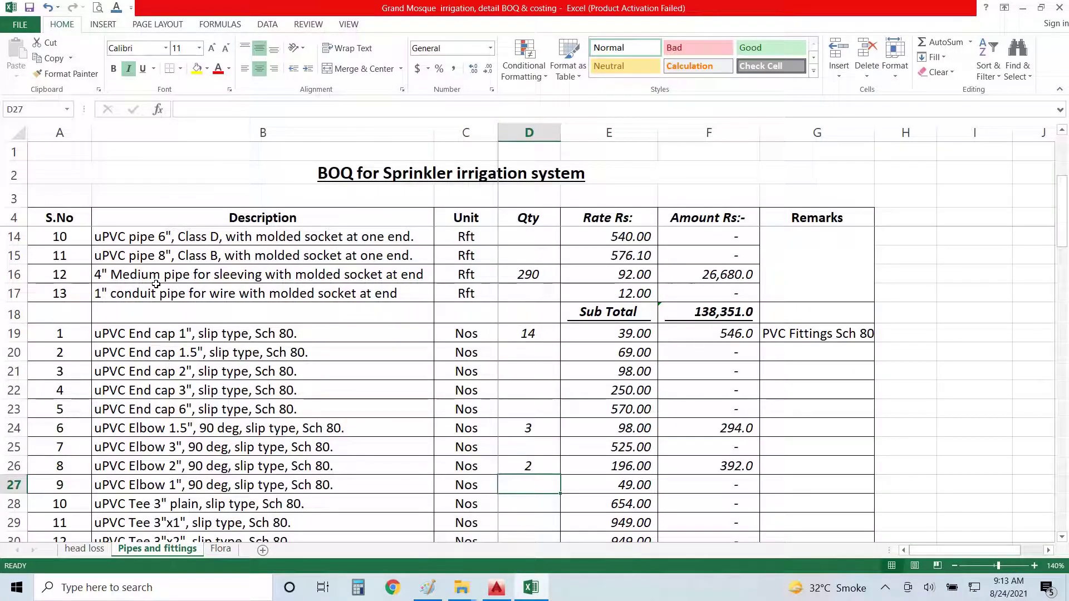
text(6)
key(Return)
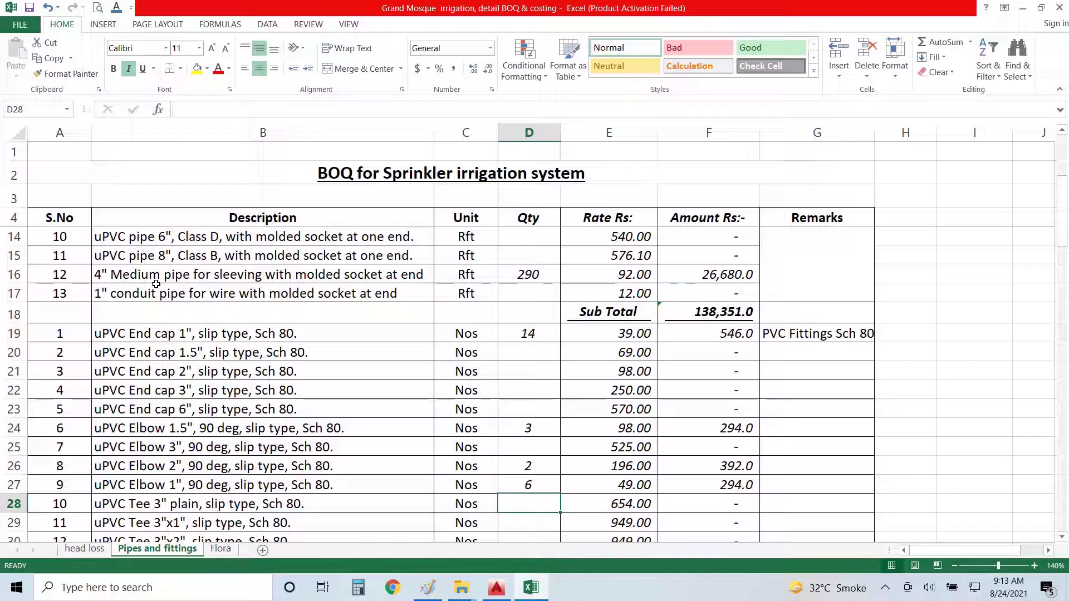
key(Down)
key(Down)
key(Down)
key(Down)
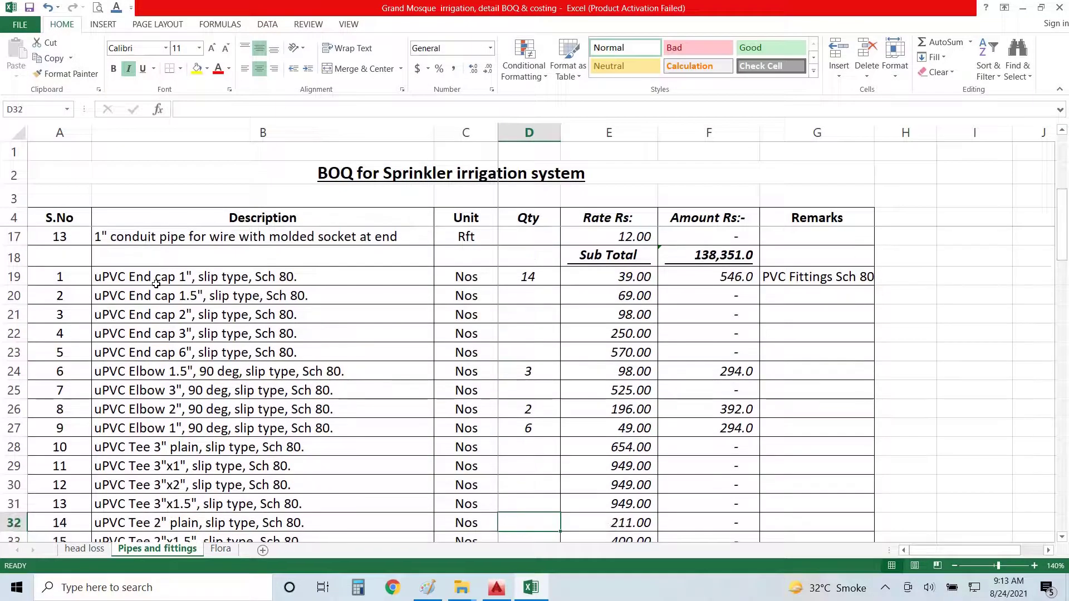
Draw a short line from the magenta pipe at the right-hand valve down to the blue pipe.
key(Up)
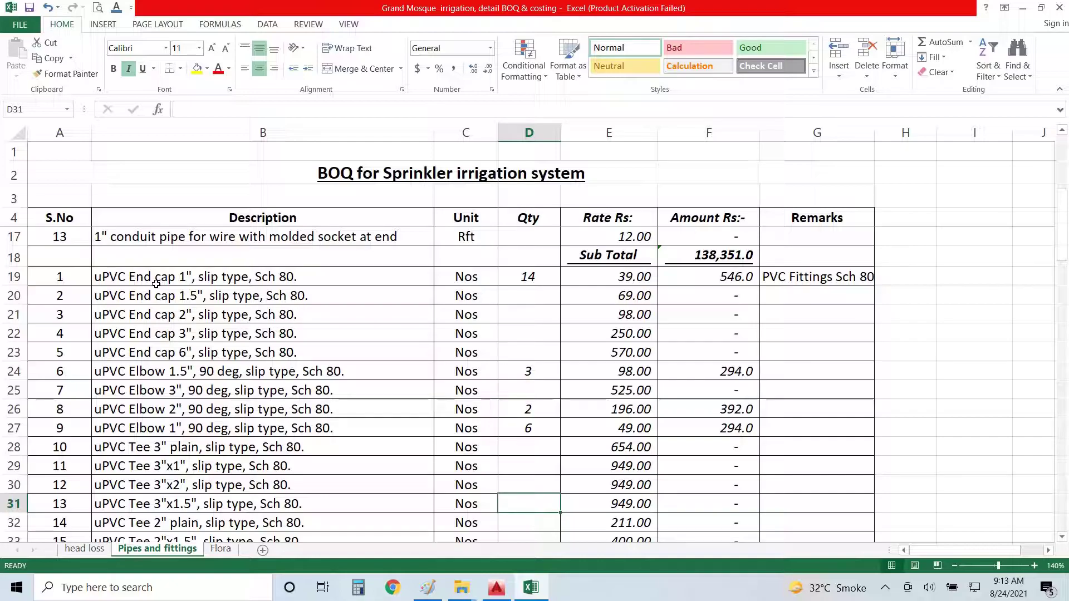
key(Down)
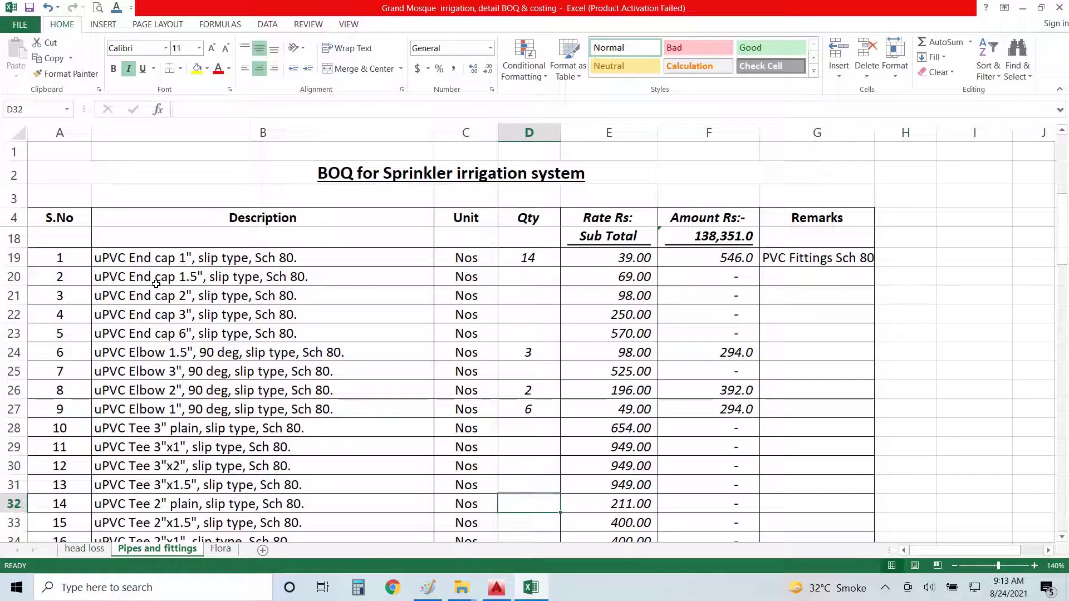
key(alt+Tab)
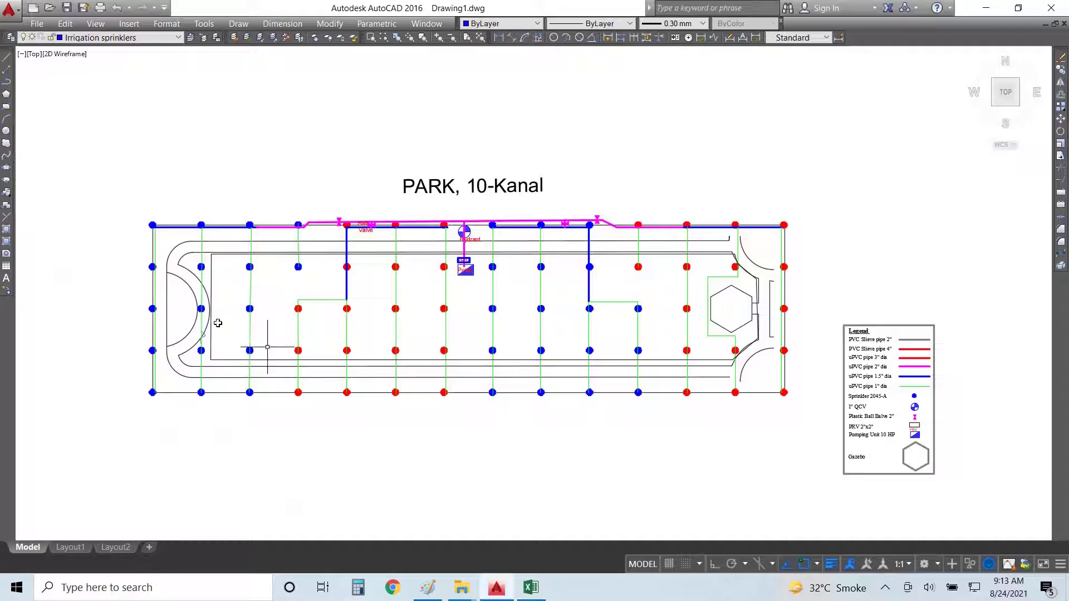
scroll(464, 225, up, 10)
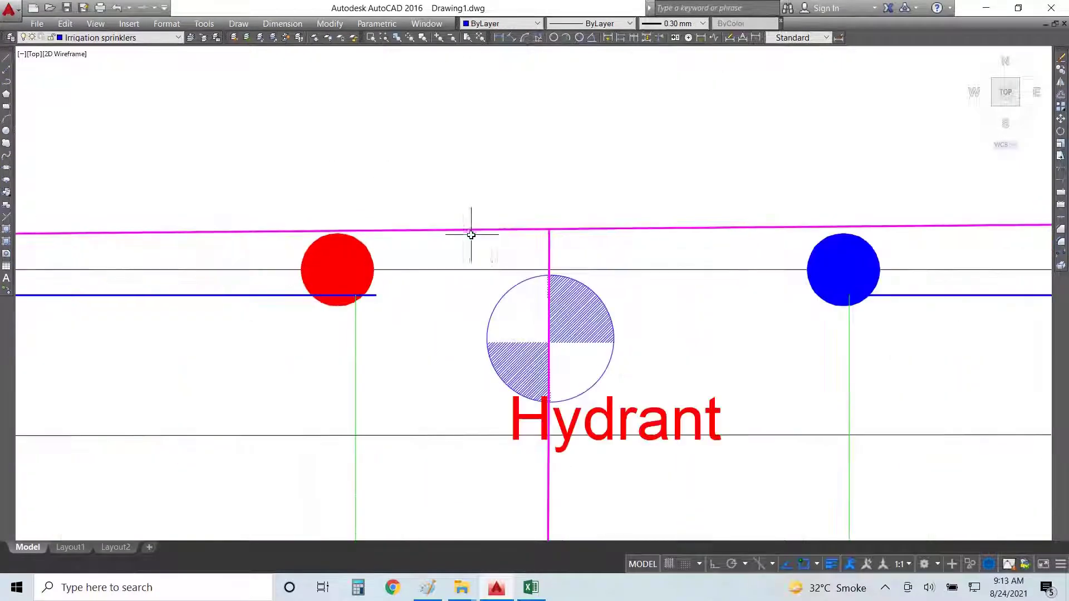
scroll(546, 227, down, 5)
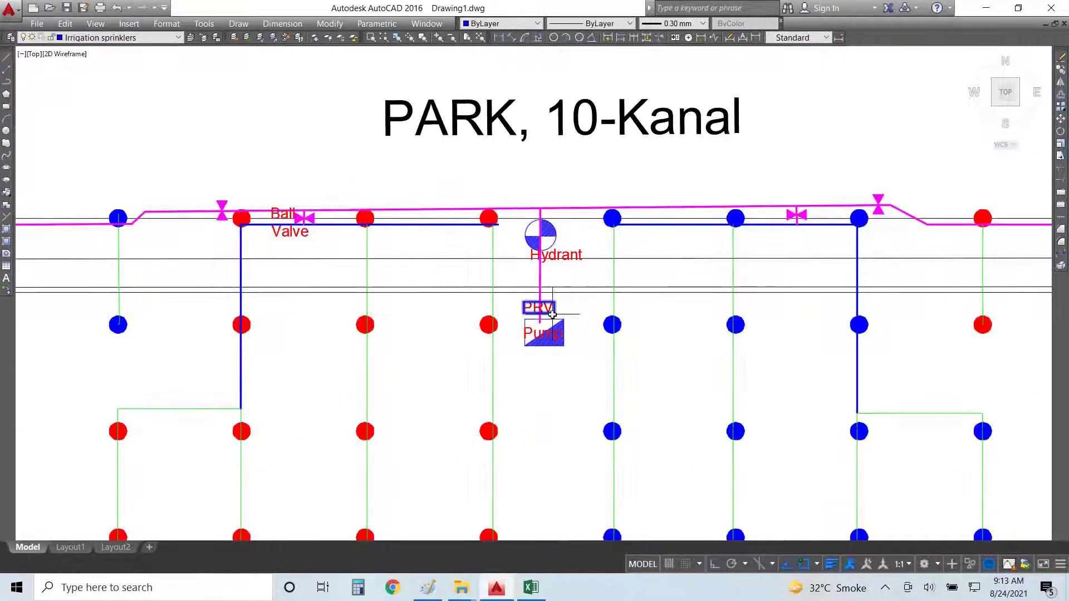
scroll(515, 296, up, 4)
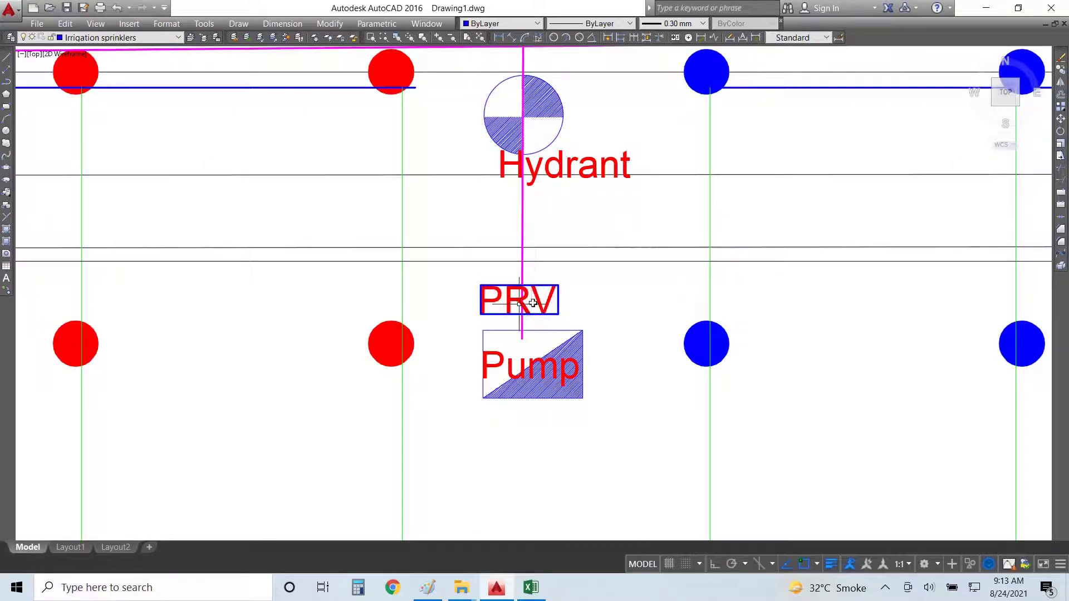
scroll(532, 321, down, 5)
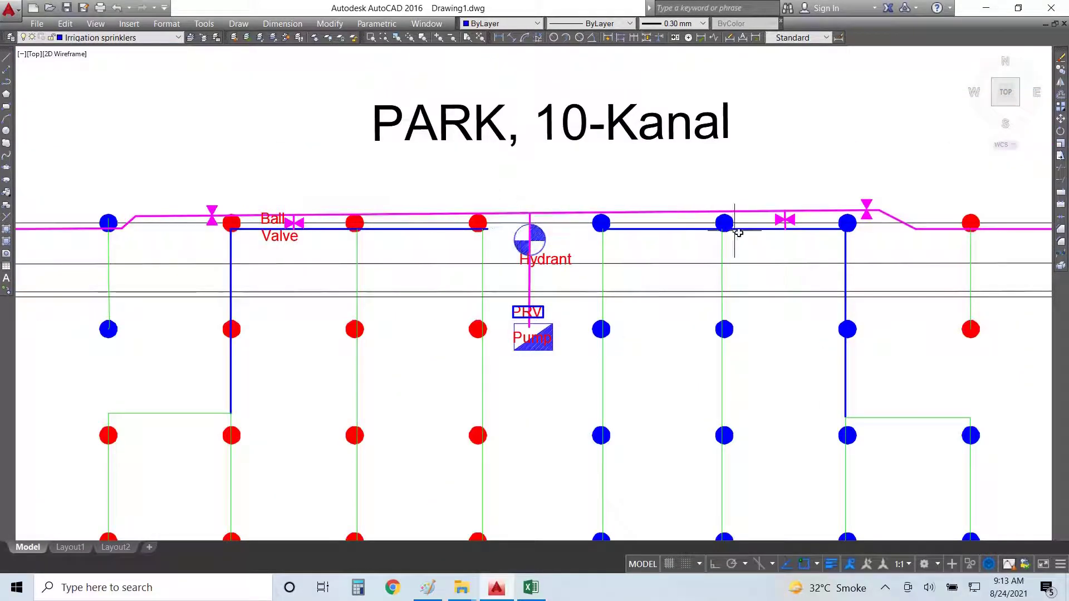
scroll(820, 216, up, 4)
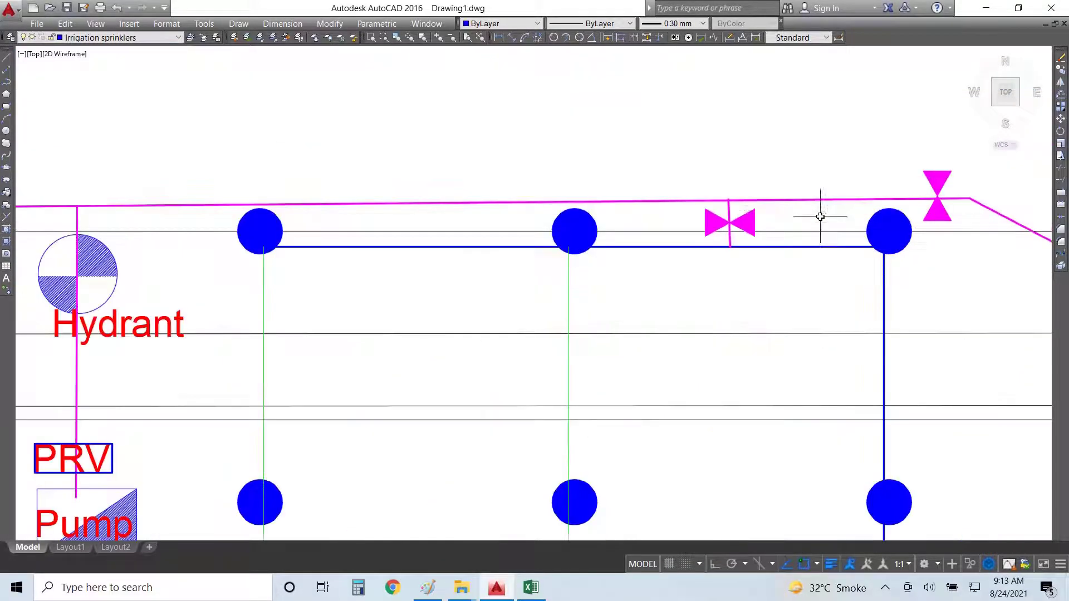
click(726, 199)
click(737, 249)
scroll(734, 233, down, 2)
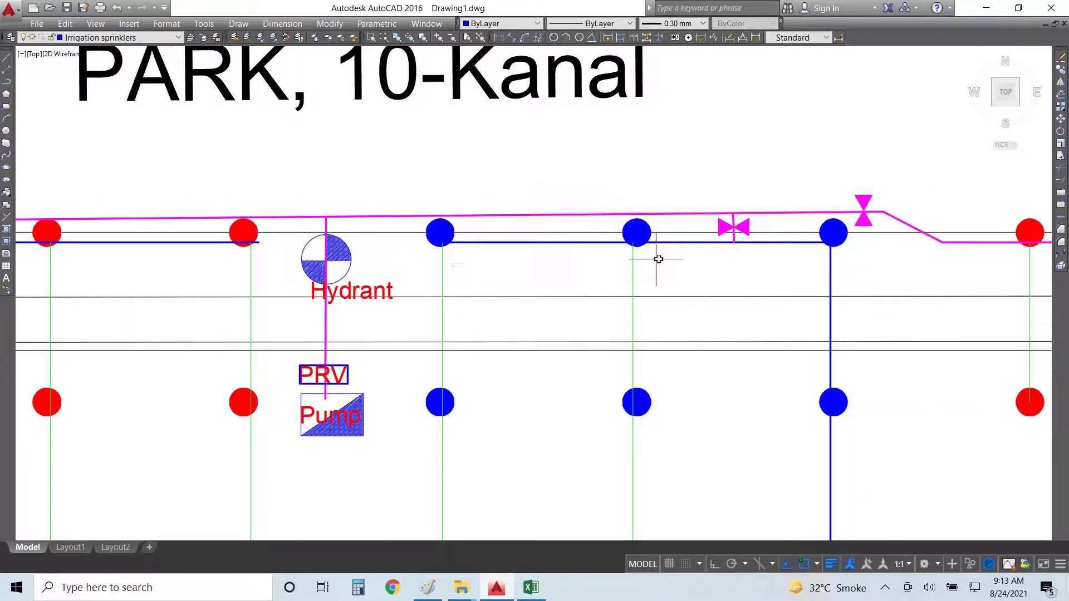
scroll(864, 251, down, 2)
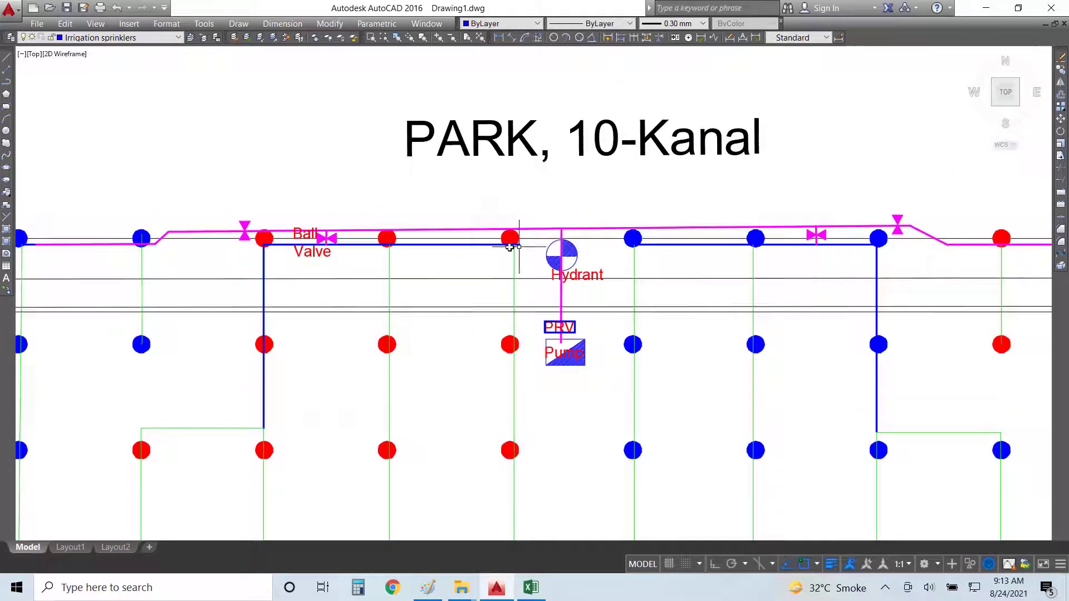
scroll(322, 228, up, 2)
scroll(322, 228, up, 3)
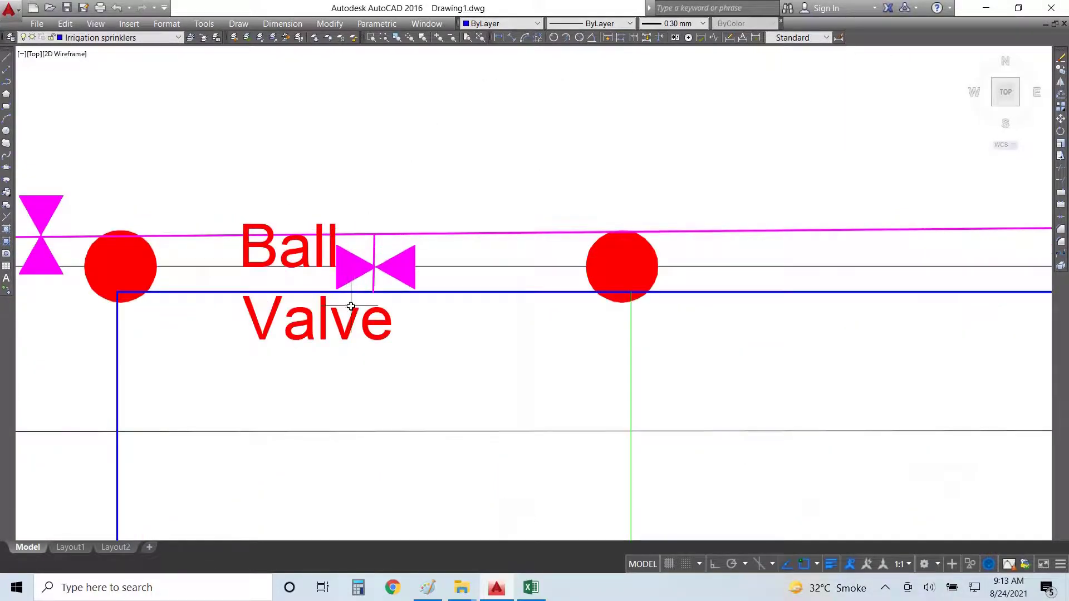
scroll(357, 301, down, 2)
scroll(287, 309, down, 3)
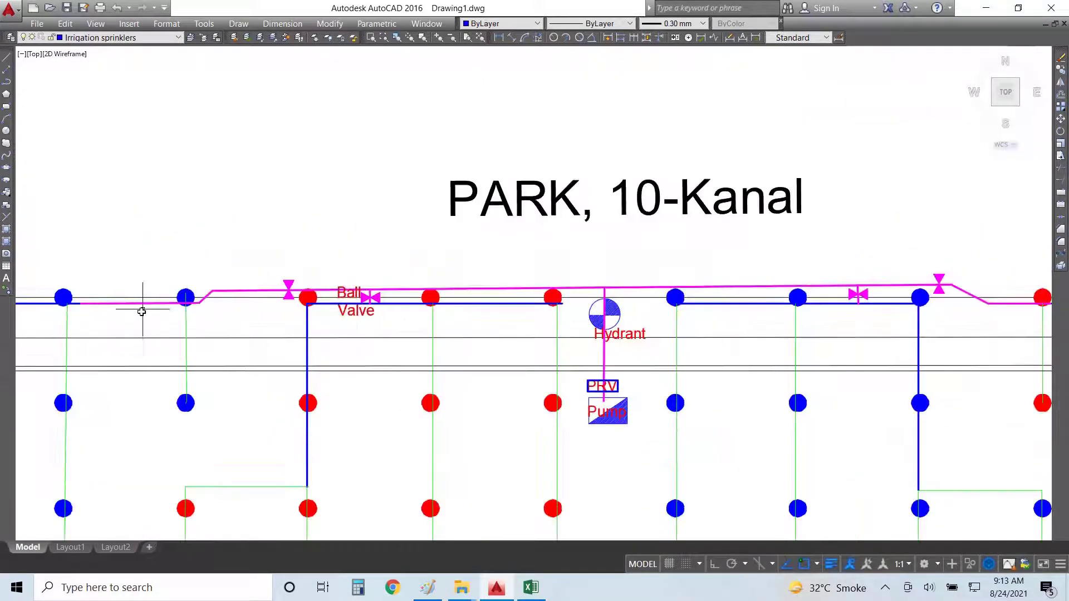
Set the 2-inch plain tee quantity to 6, giving an amount of 1,266.0.
key(alt+Tab)
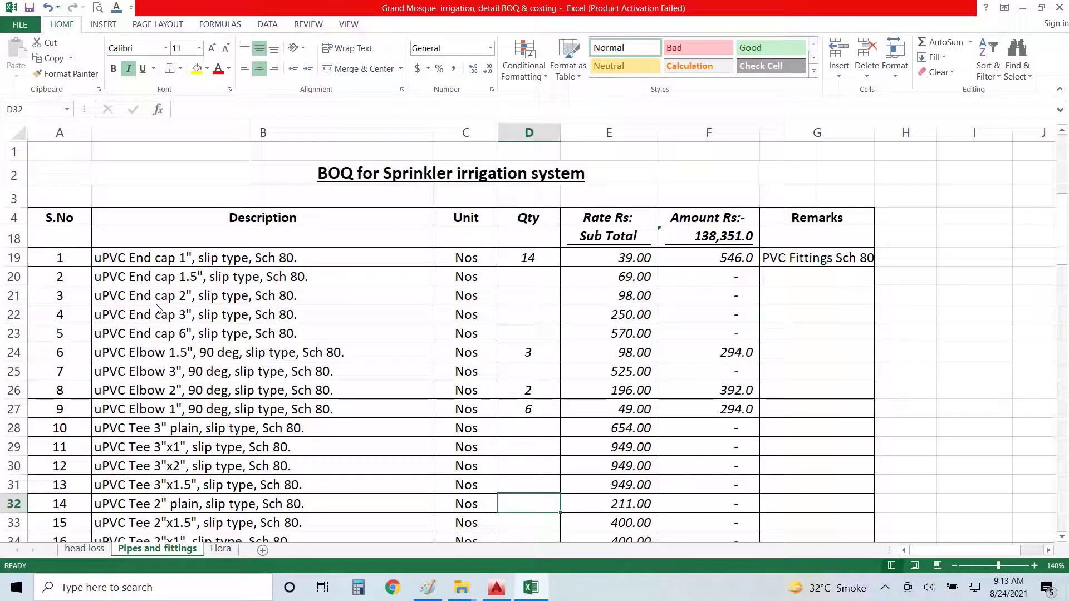
text(6)
key(Return)
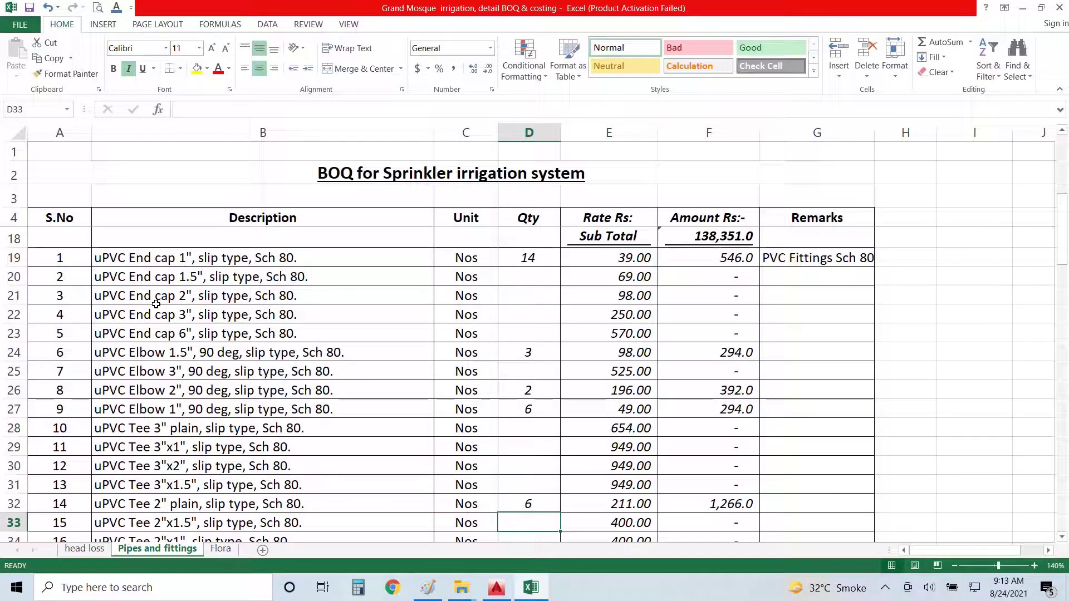
key(alt+Tab)
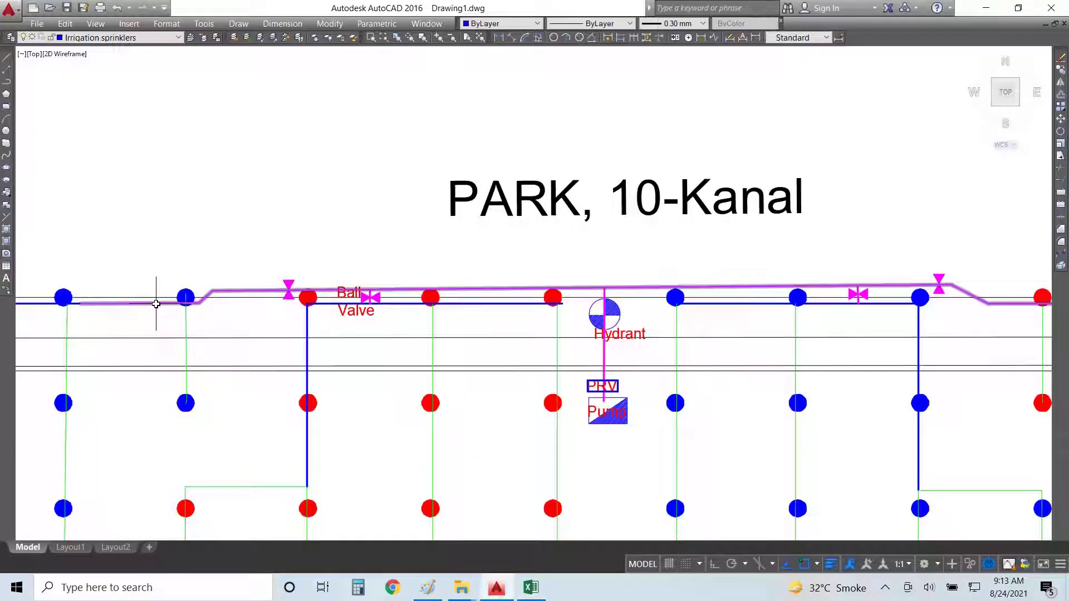
scroll(245, 136, down, 4)
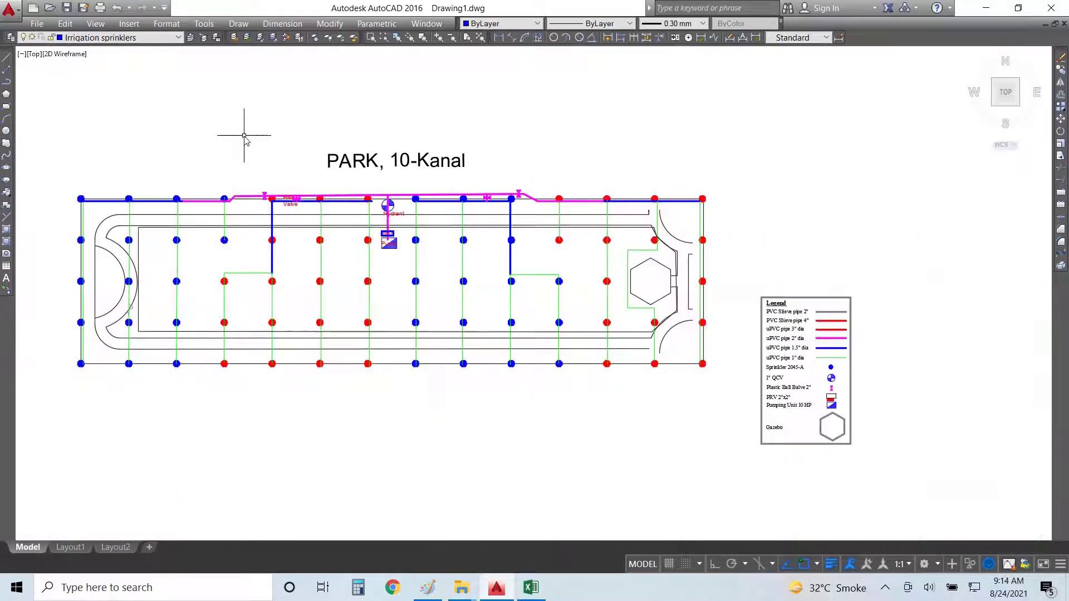
scroll(582, 198, up, 5)
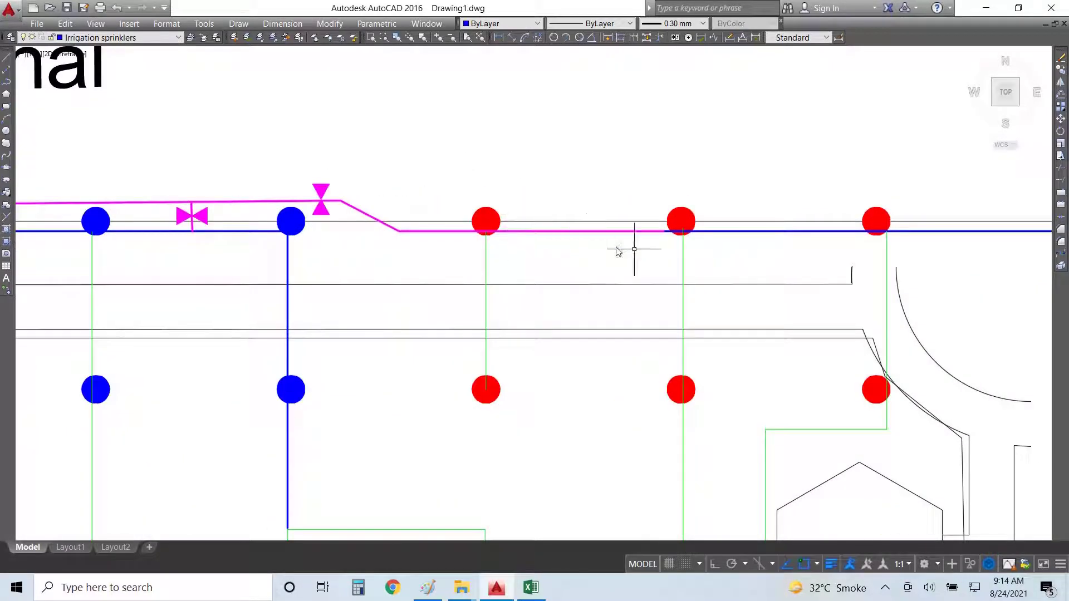
scroll(800, 216, down, 3)
scroll(124, 216, up, 2)
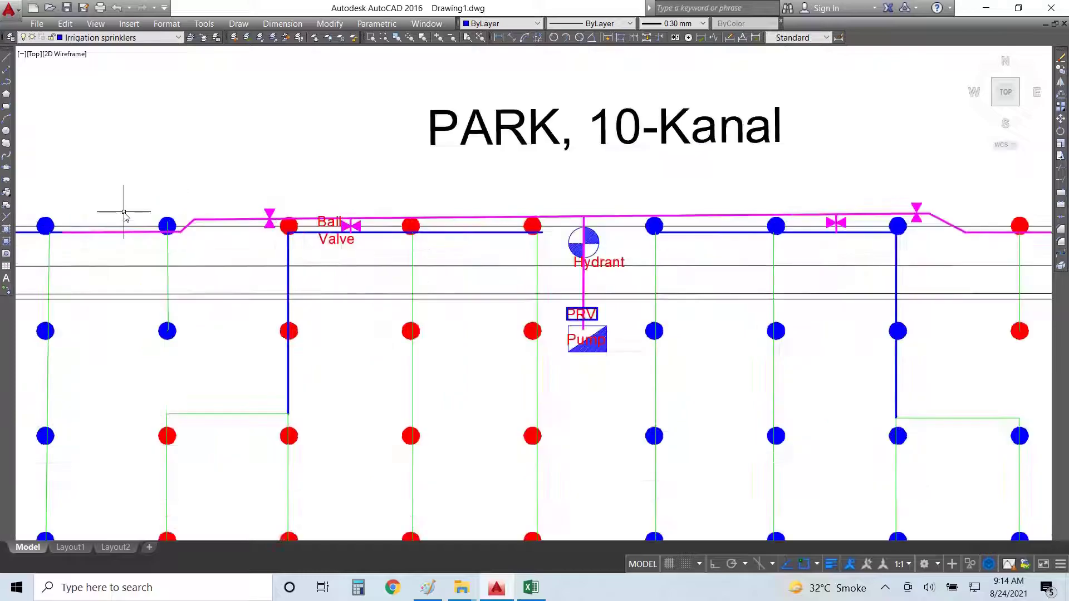
key(alt+Tab)
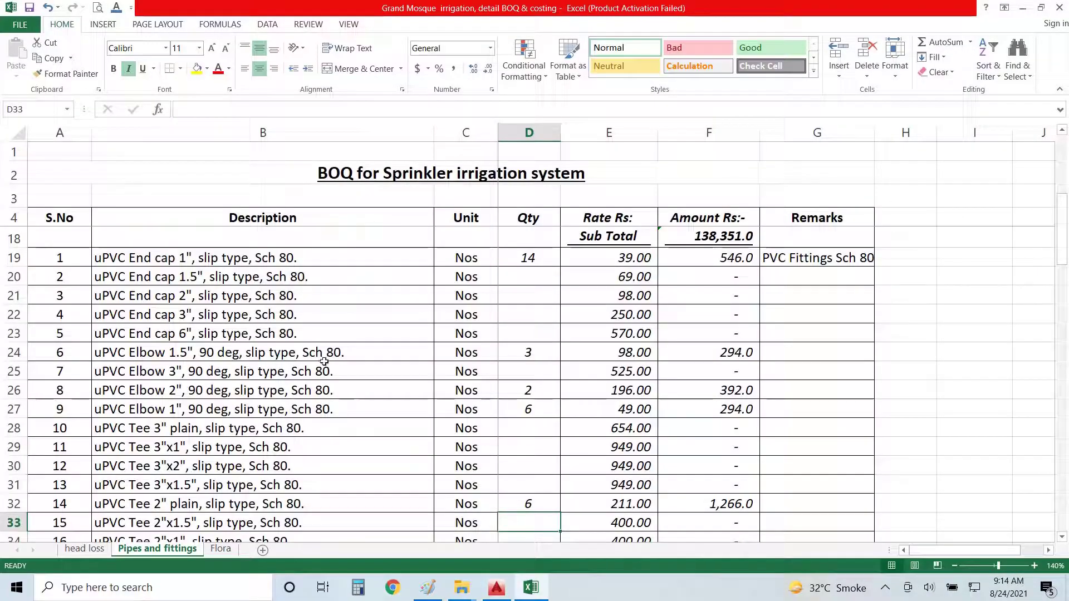
scroll(366, 412, down, 1)
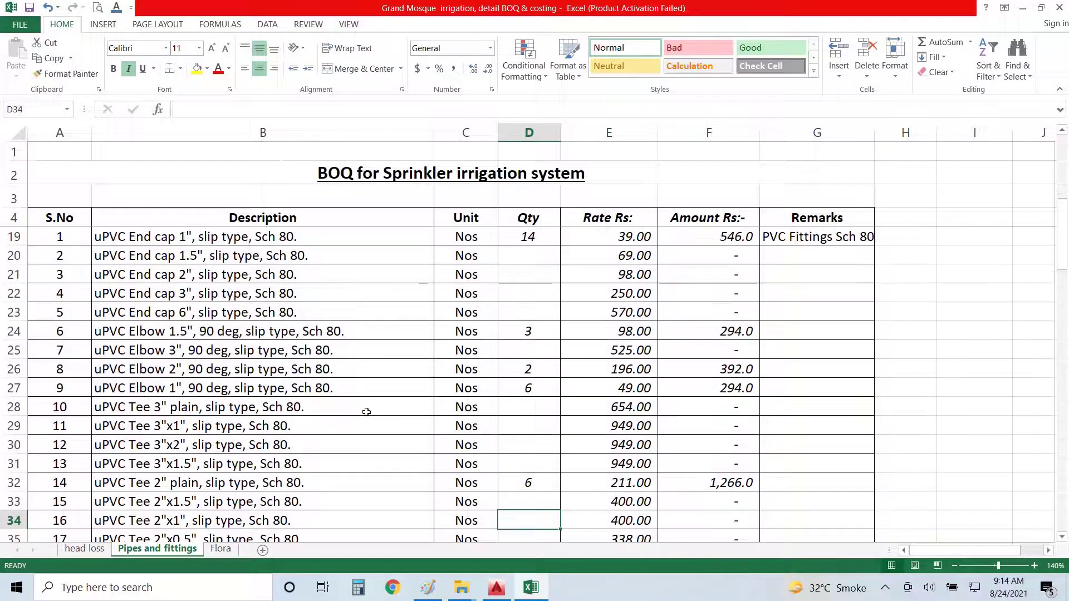
Select the magenta run between the blue sprinklers to read its pipe layer, then deselect it.
key(alt+Tab)
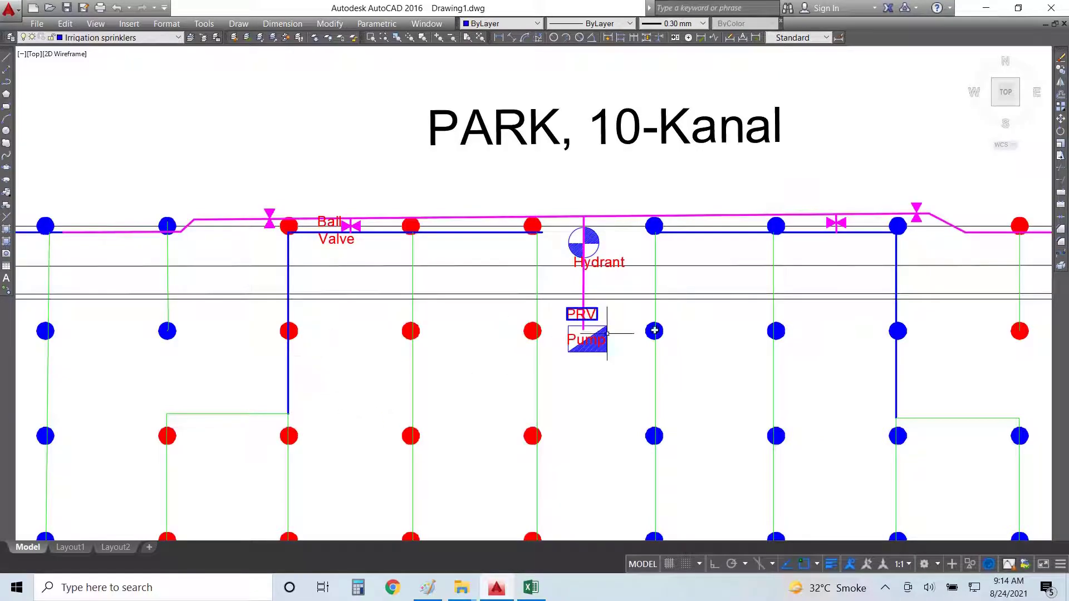
scroll(773, 231, down, 4)
scroll(946, 224, up, 2)
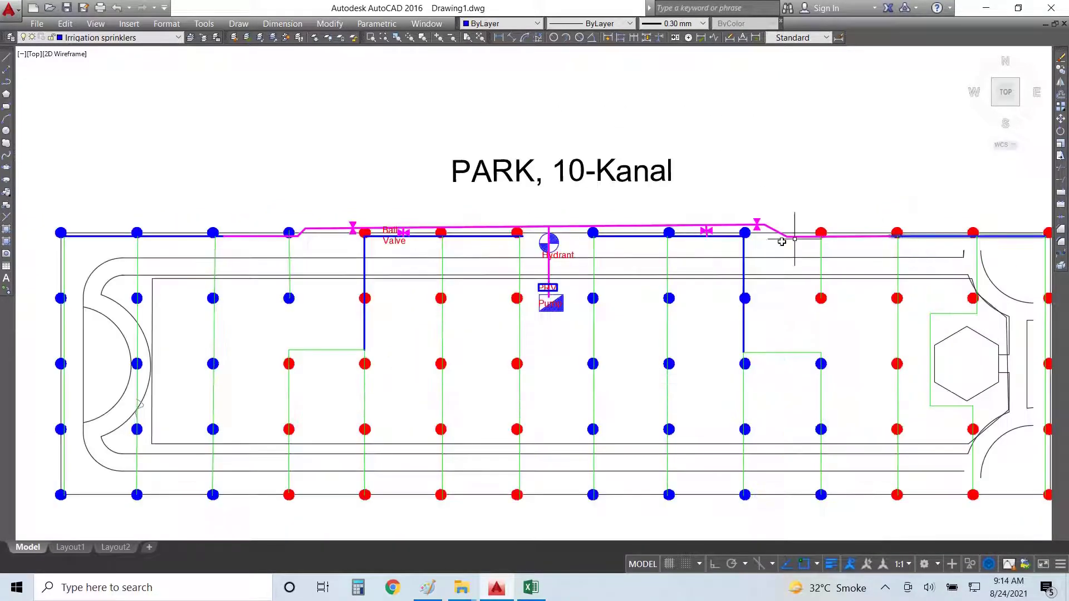
scroll(910, 239, down, 2)
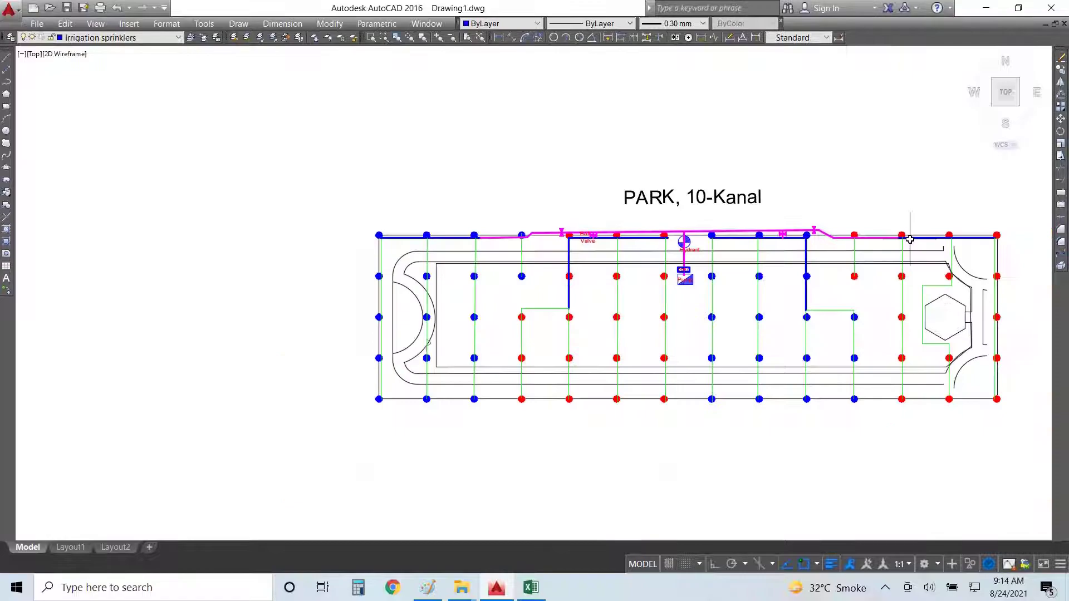
scroll(717, 243, up, 4)
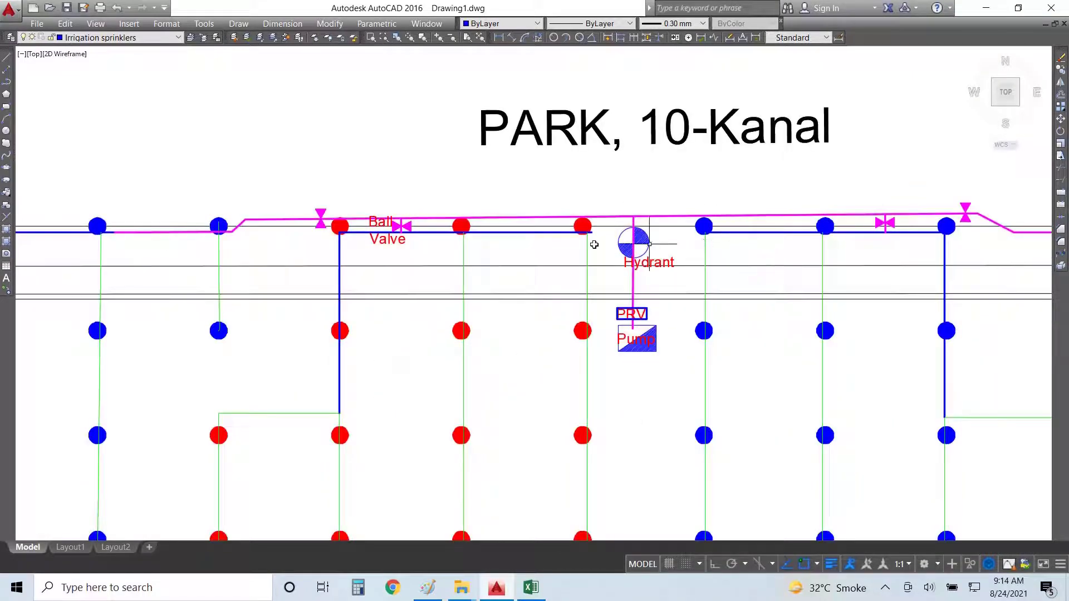
scroll(352, 239, down, 3)
scroll(231, 235, up, 3)
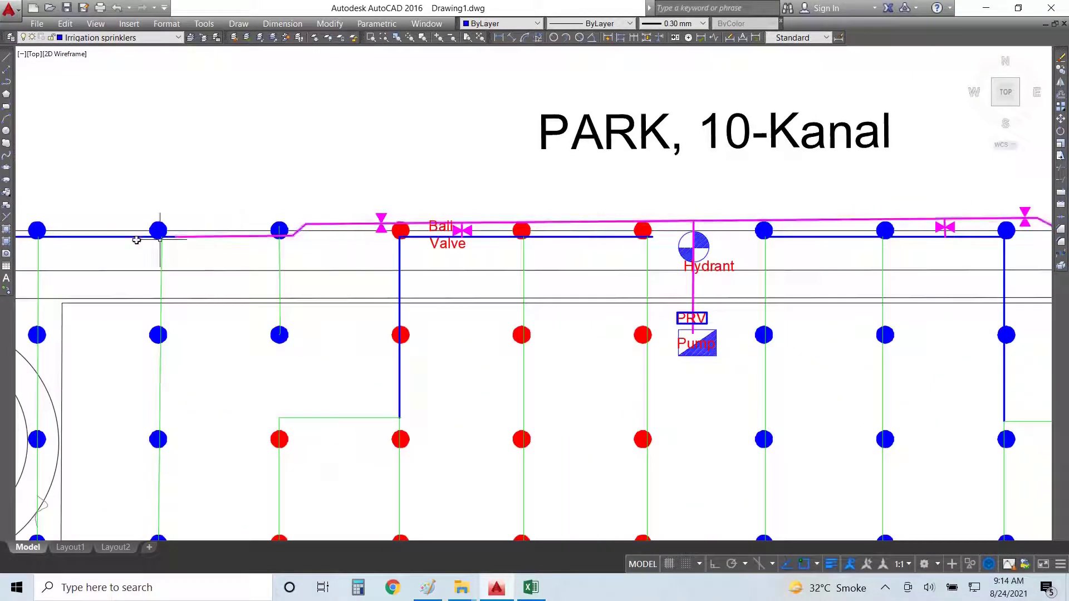
scroll(135, 240, up, 4)
scroll(325, 256, down, 1)
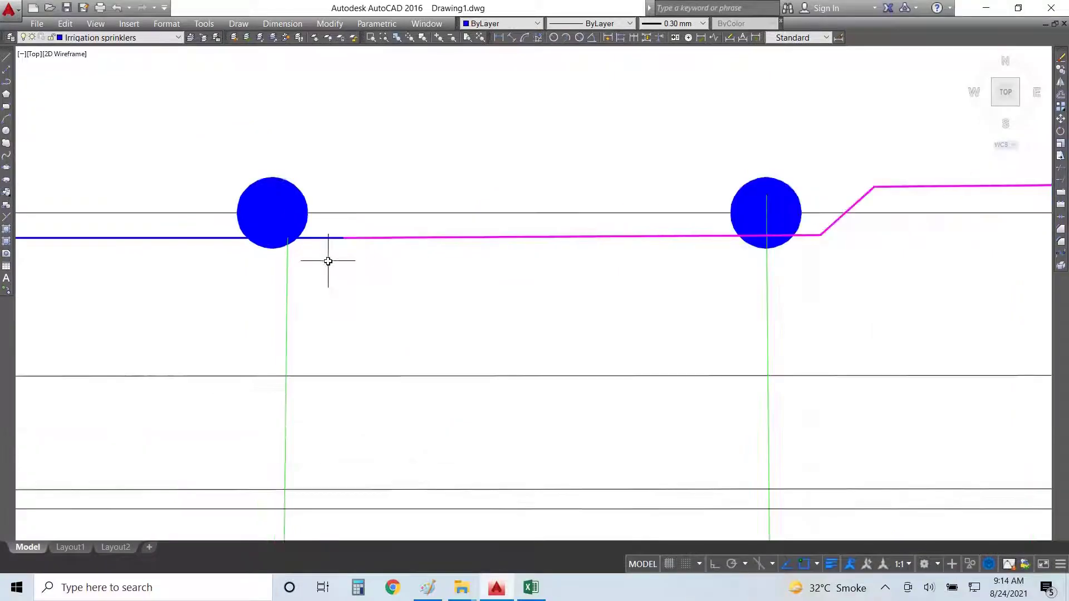
scroll(326, 249, up, 1)
click(359, 229)
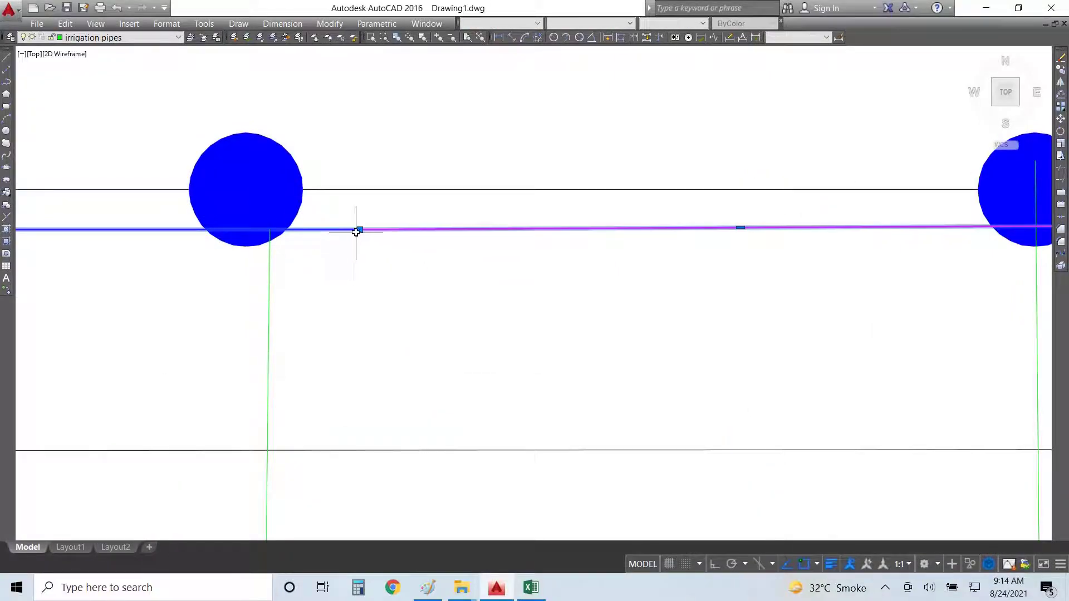
key(Escape)
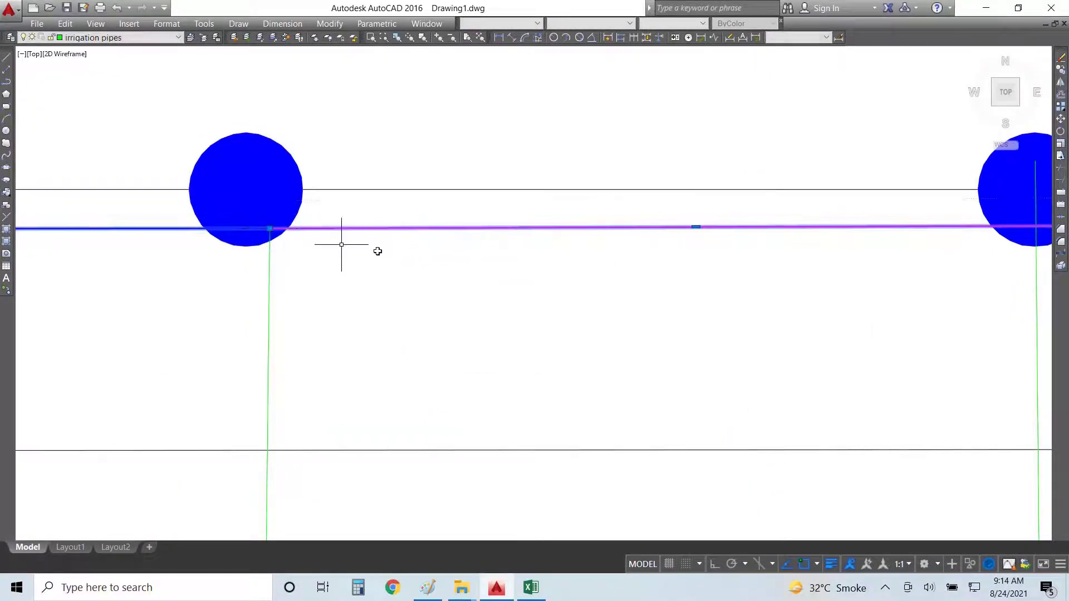
scroll(429, 274, down, 3)
key(alt+Tab)
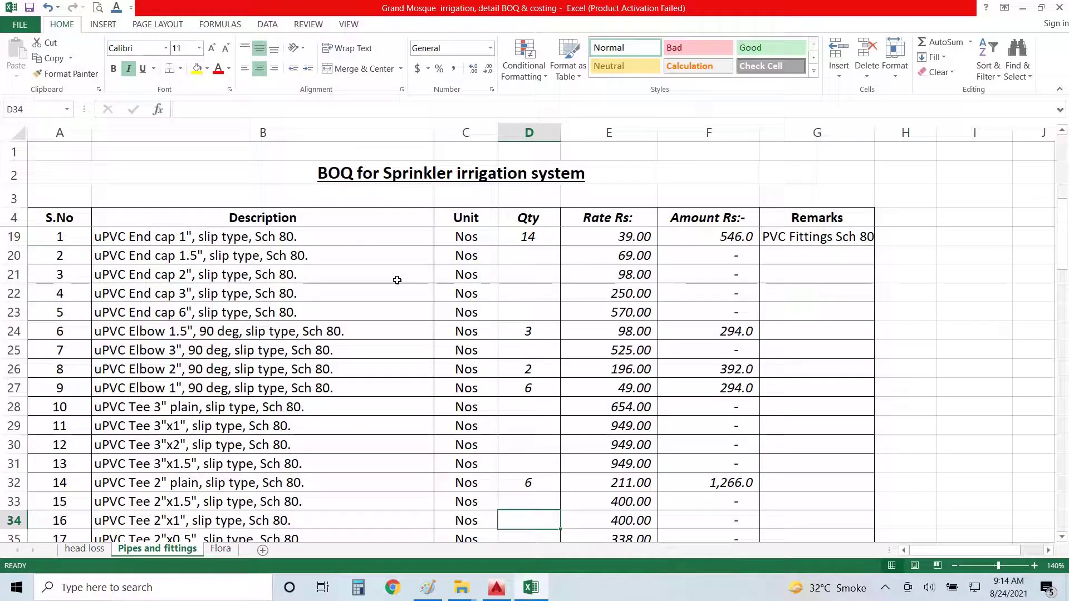
Enter 4 for the 2"x1" tee in D34, leaving rows 35 and 36 blank.
text(4)
key(Return)
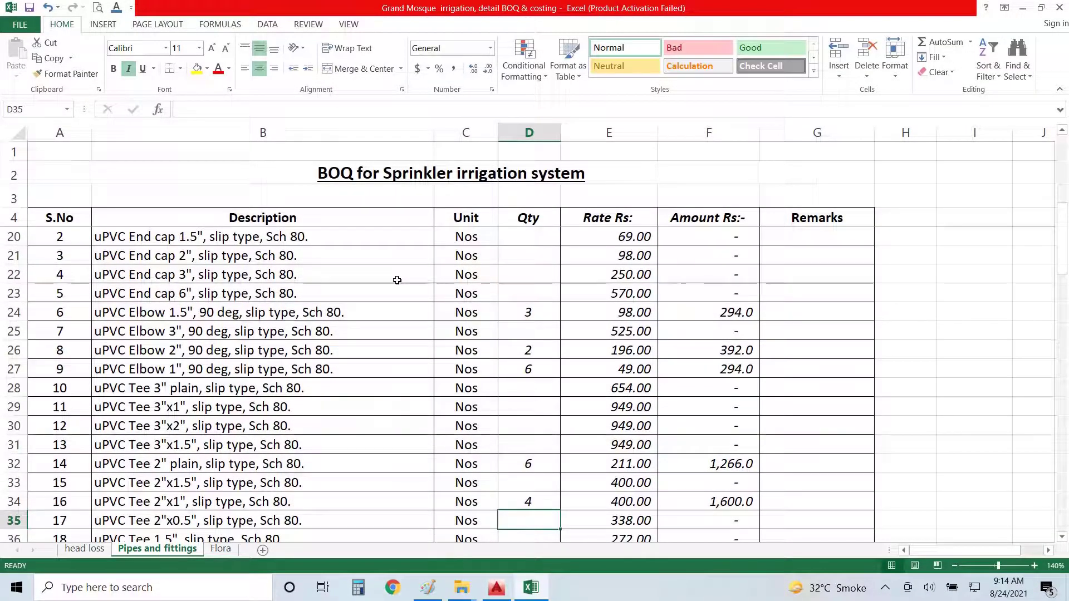
key(Return)
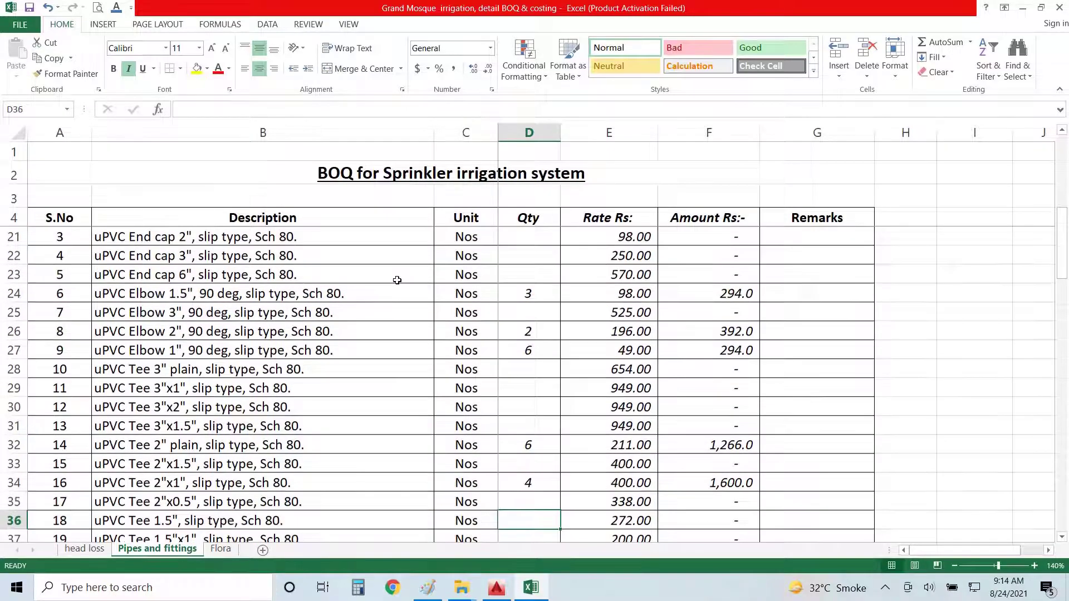
key(alt+Tab)
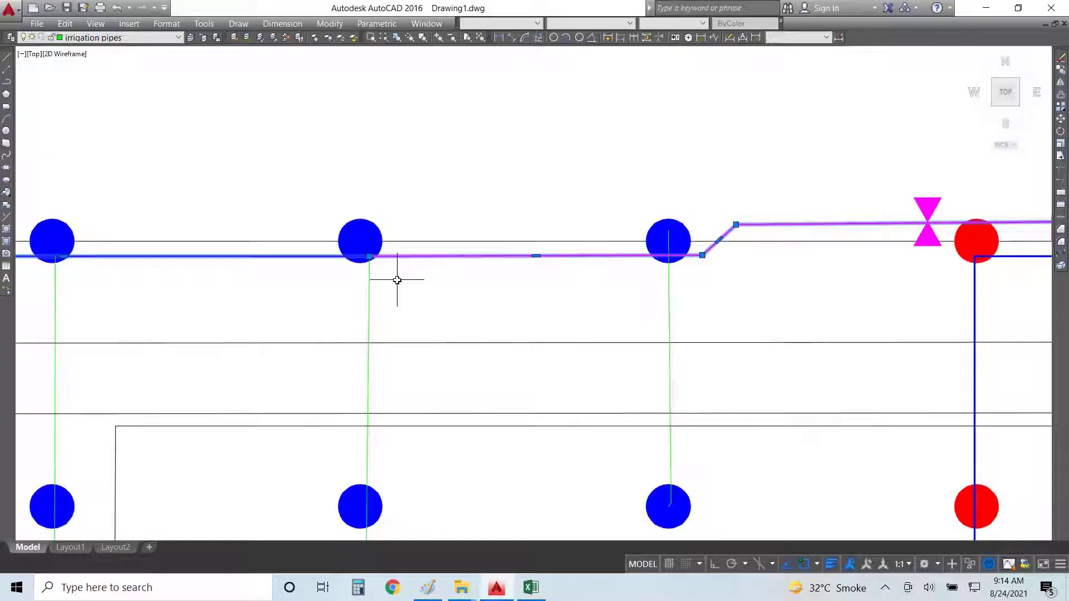
scroll(287, 150, down, 4)
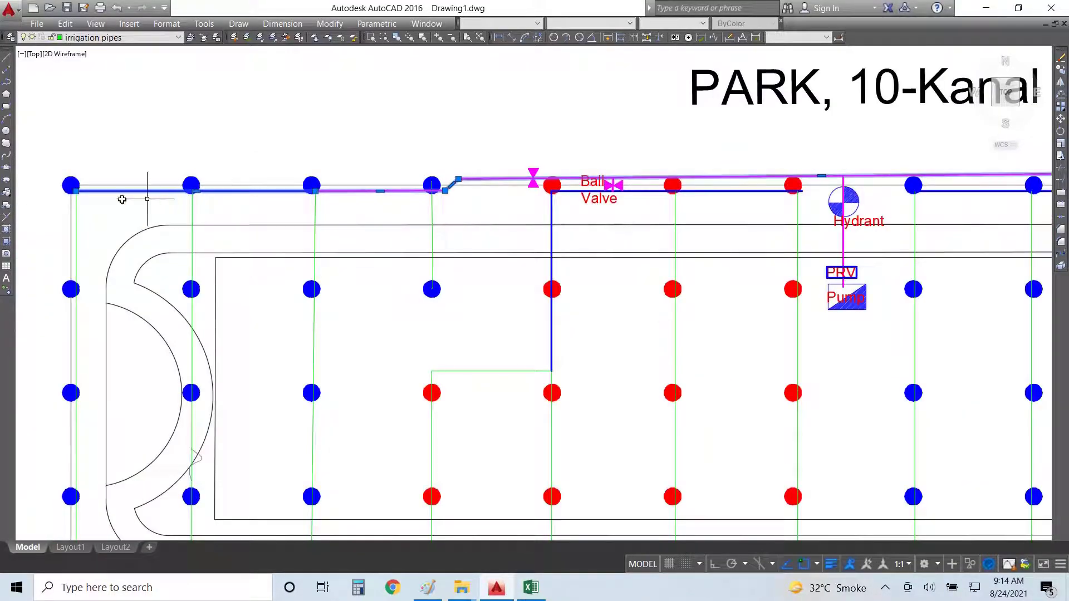
scroll(393, 230, down, 2)
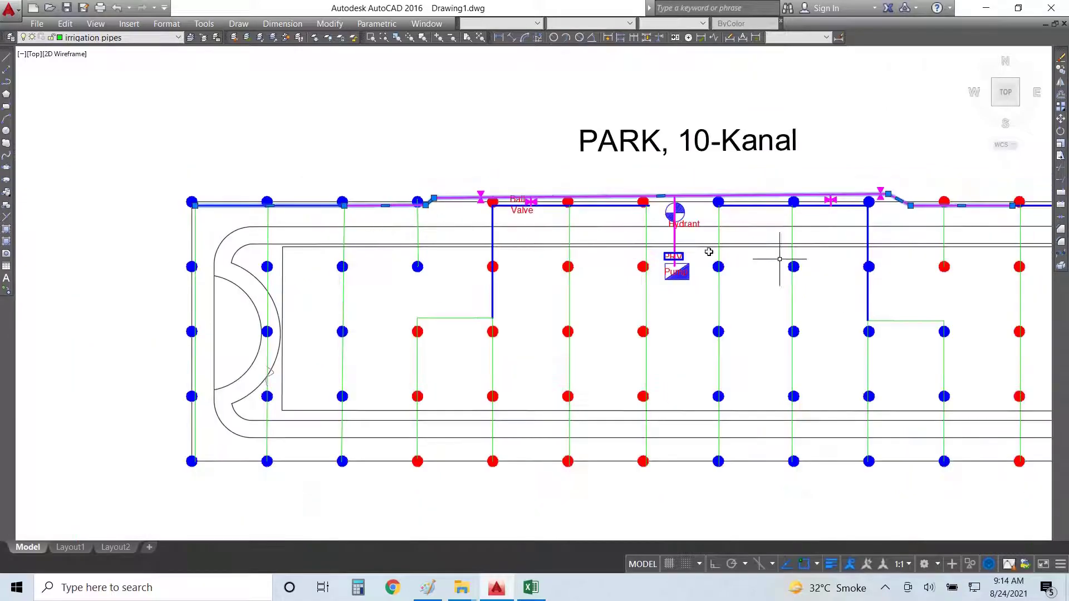
scroll(926, 299, up, 2)
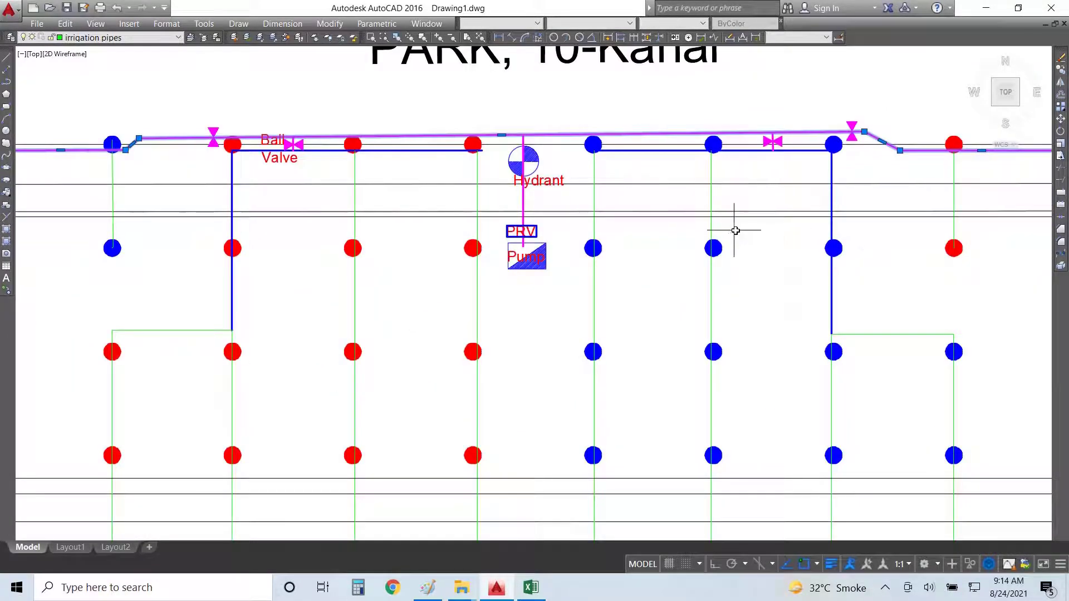
key(alt+Tab)
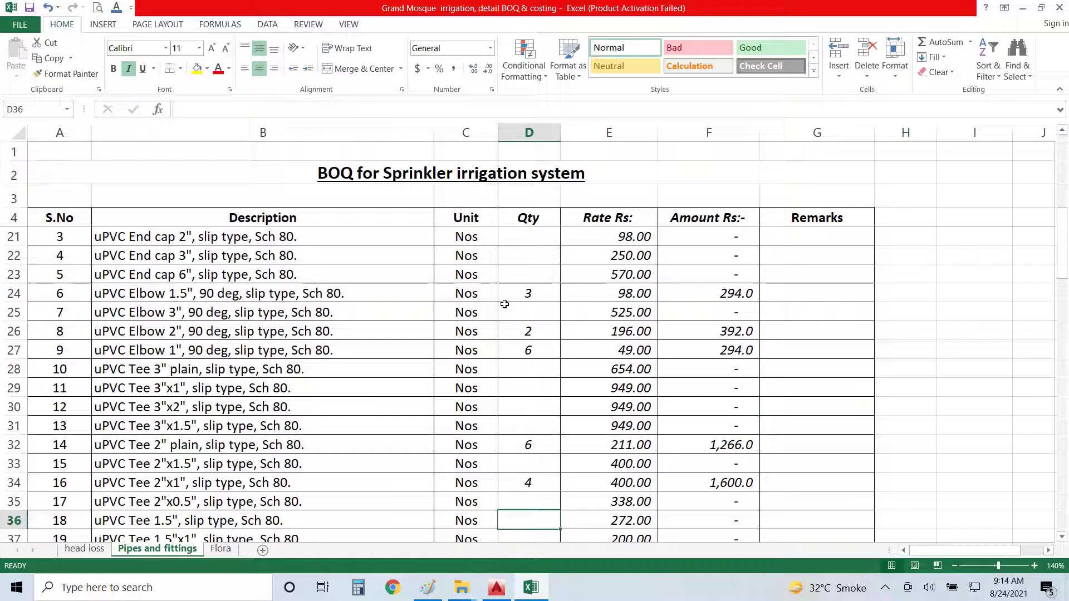
key(Down)
Stretch the pipe end in AutoCAD so it meets the green line.
key(alt+Tab)
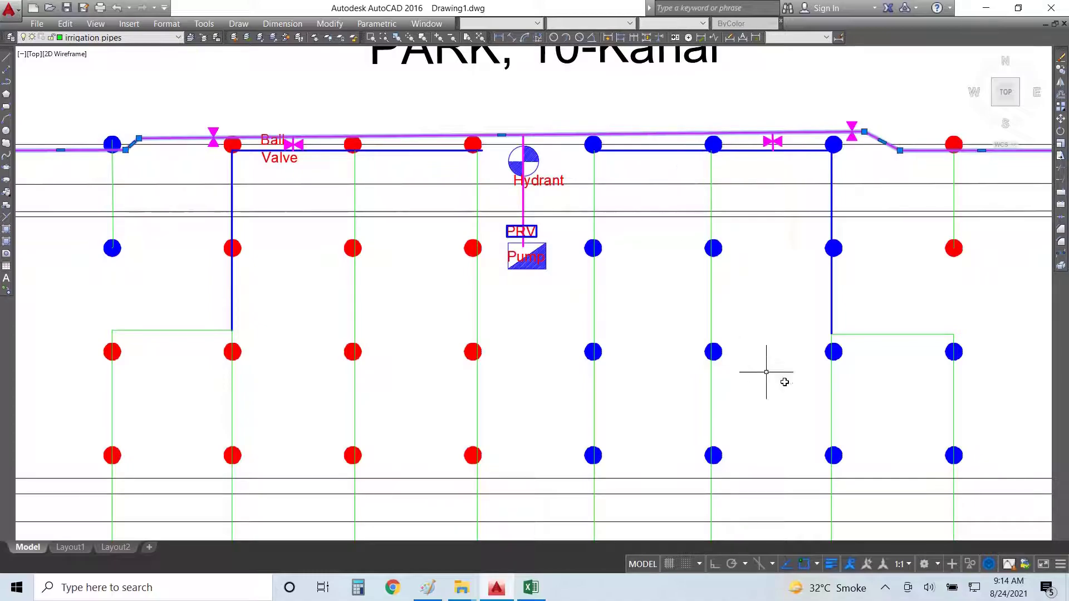
scroll(838, 342, down, 4)
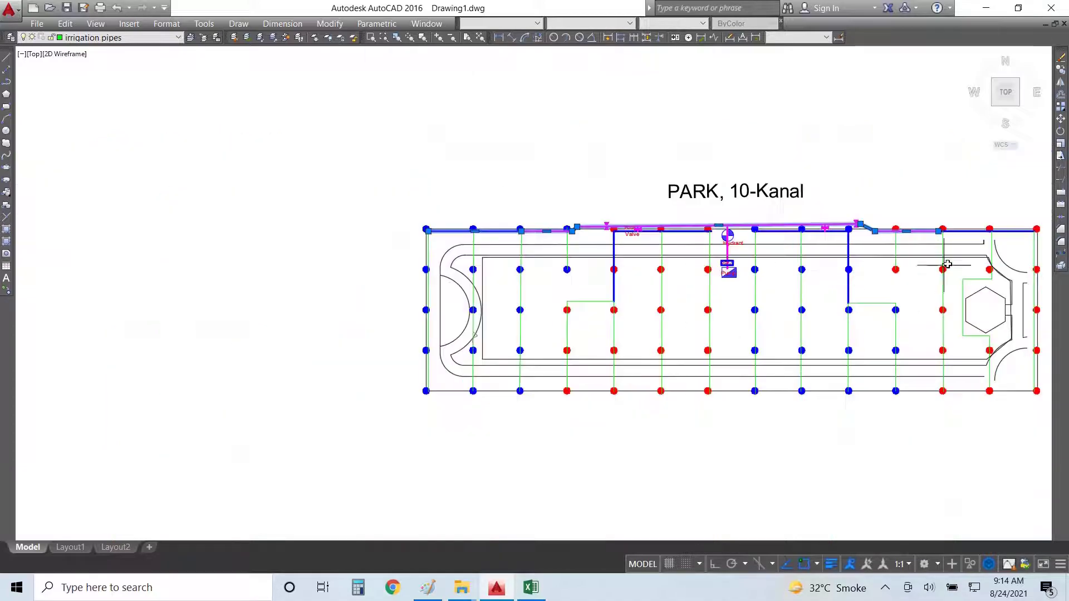
scroll(941, 267, up, 4)
scroll(807, 236, down, 2)
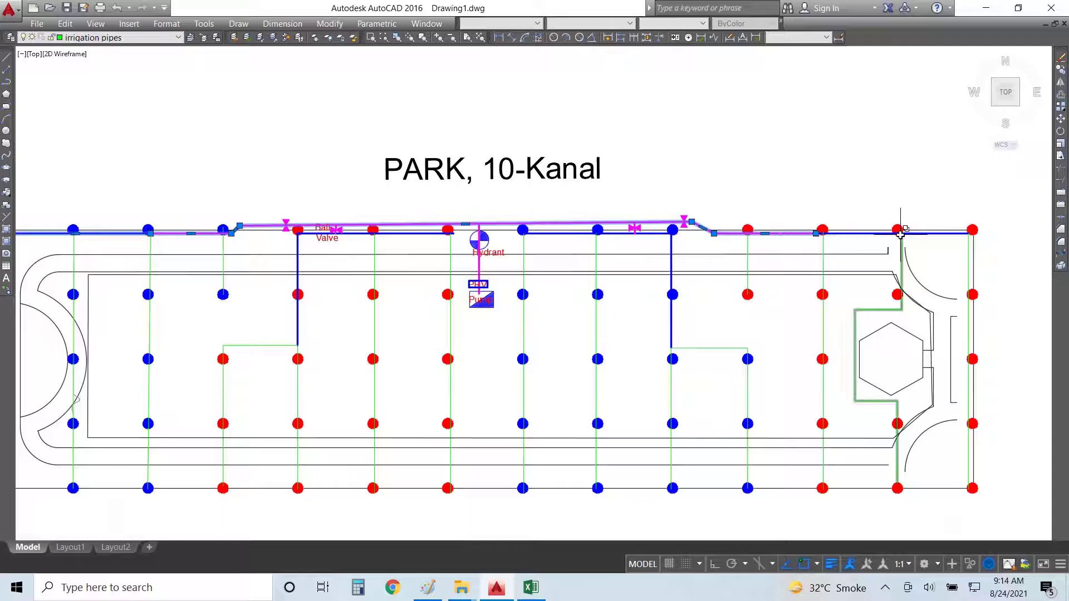
scroll(813, 239, up, 4)
scroll(781, 245, up, 5)
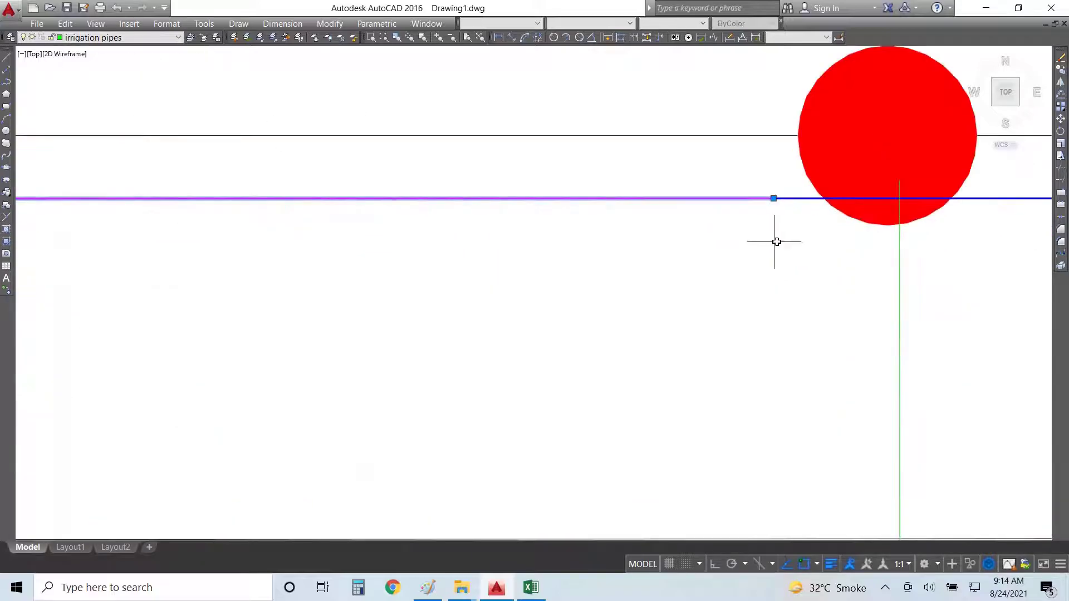
click(776, 198)
click(899, 198)
scroll(640, 220, down, 4)
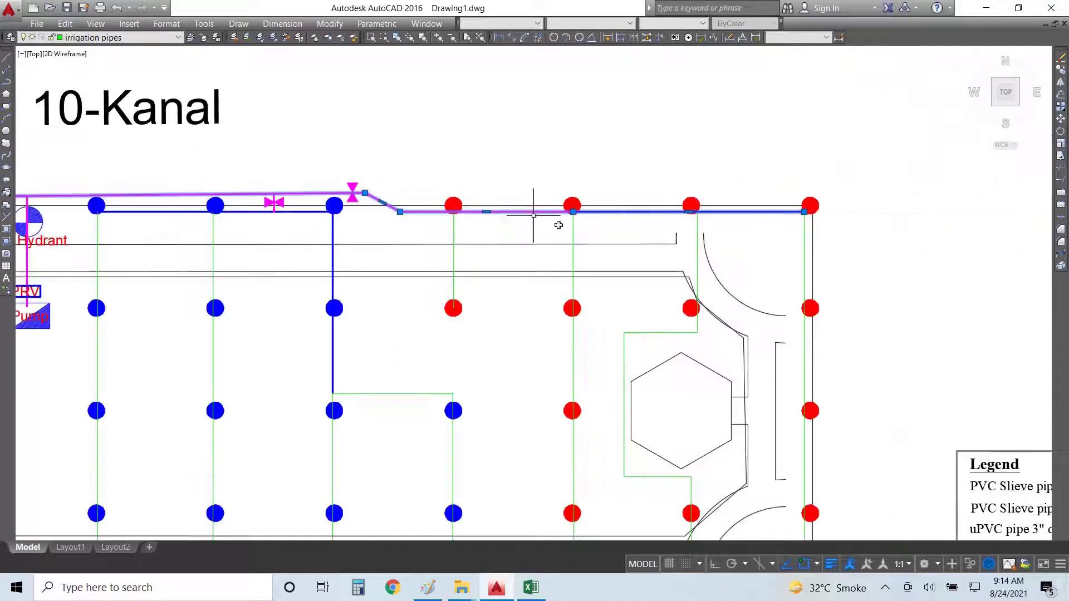
key(Escape)
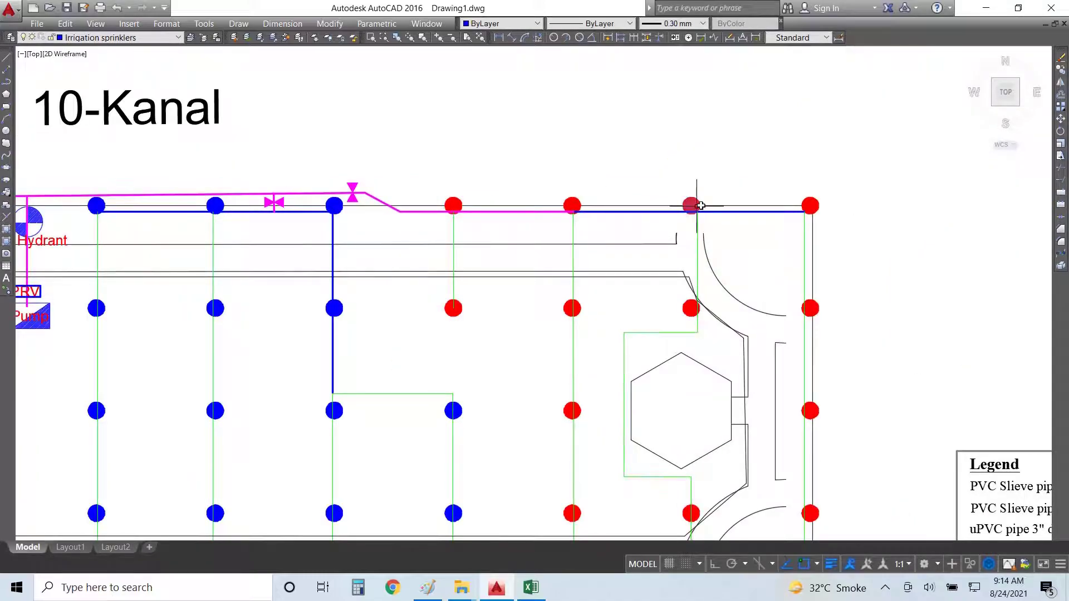
scroll(453, 210, down, 6)
scroll(518, 210, up, 6)
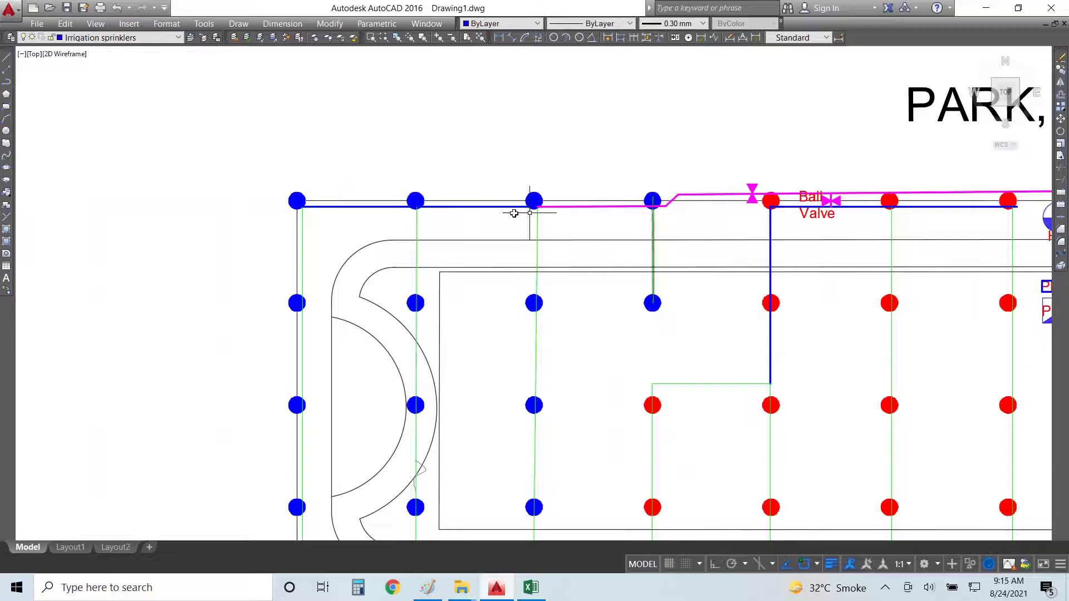
scroll(415, 232, down, 6)
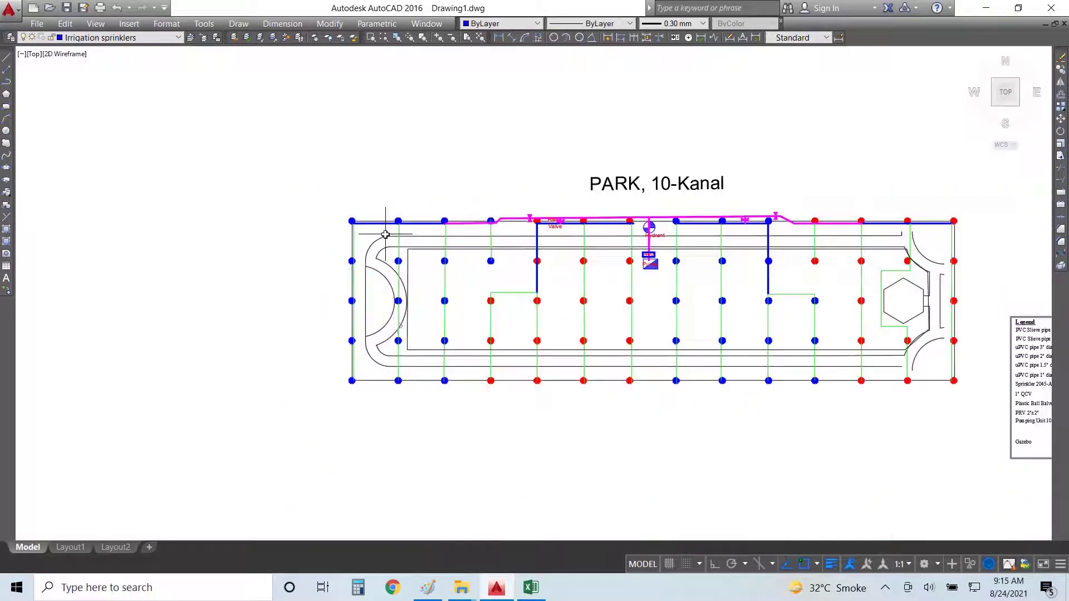
scroll(576, 233, up, 6)
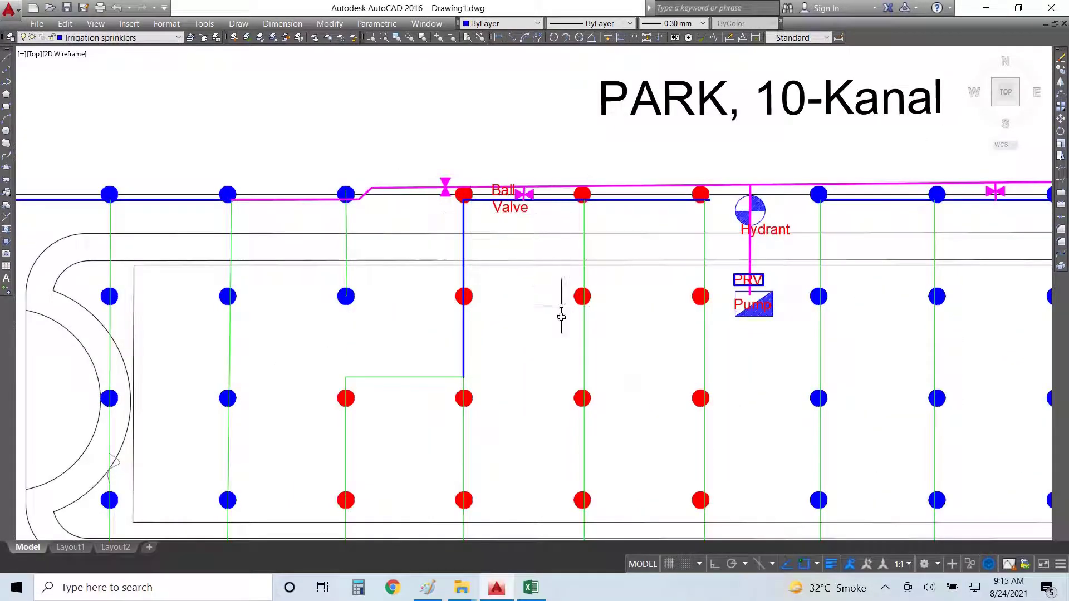
Record tee quantities 5 in D37 (1.5"x1") and 12 in D38 (1.5"x0.5").
key(alt+Tab)
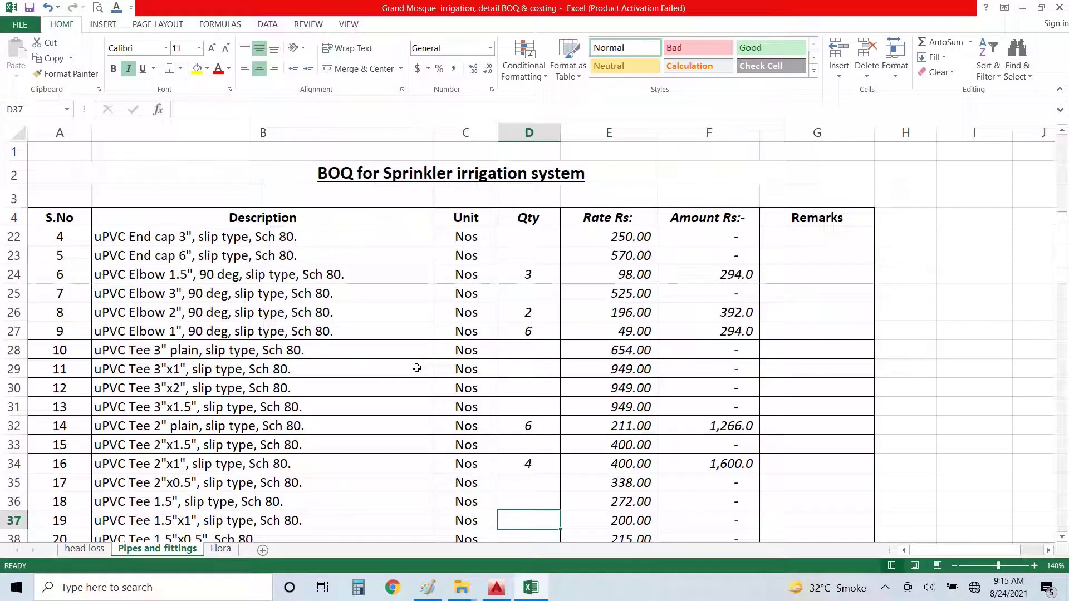
text(5)
key(Return)
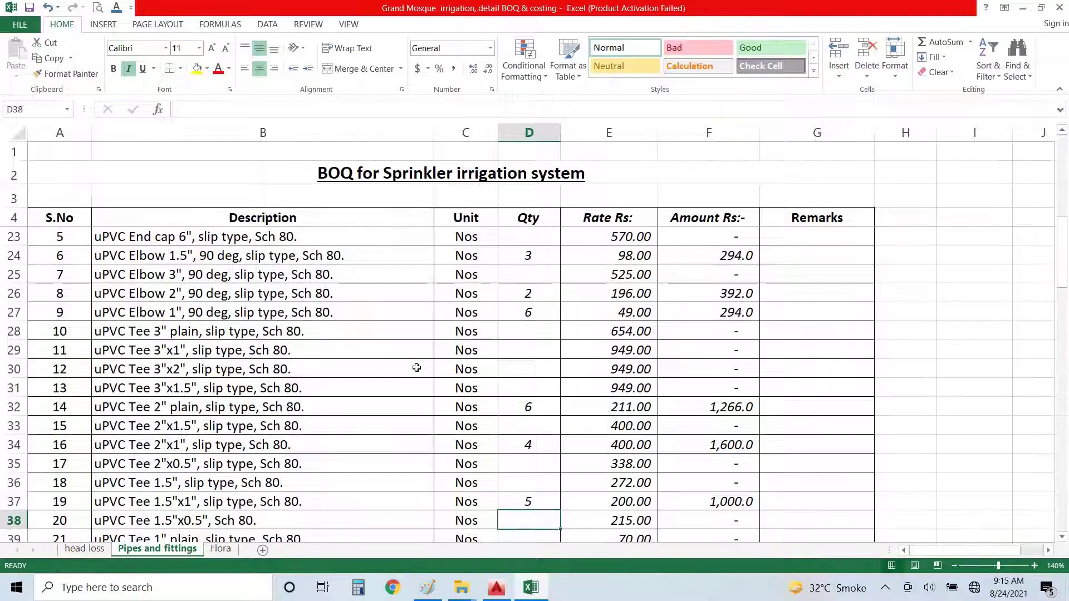
key(alt+Tab)
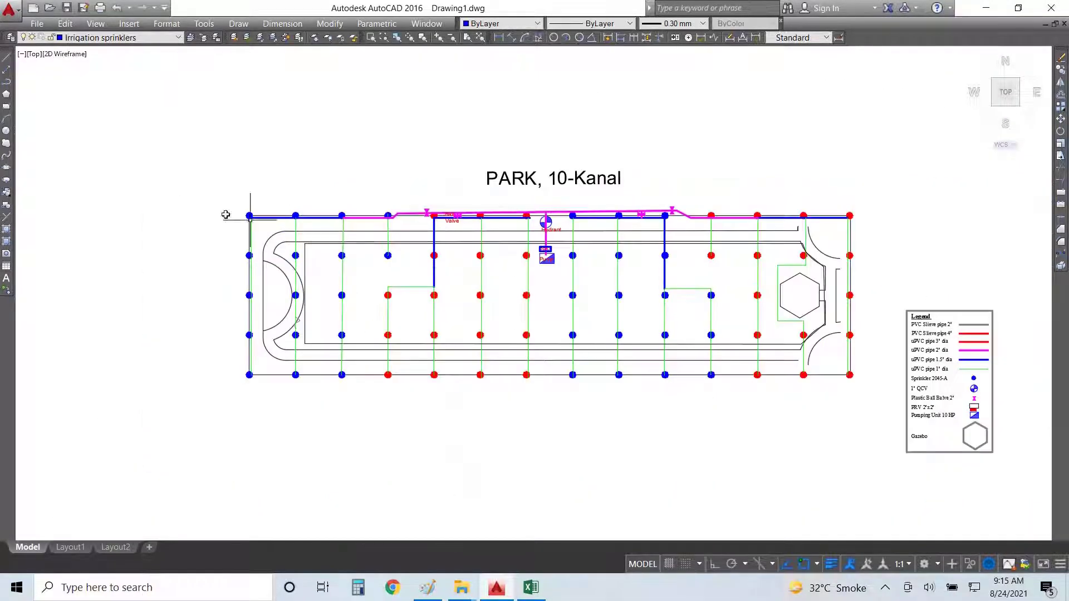
scroll(245, 215, up, 2)
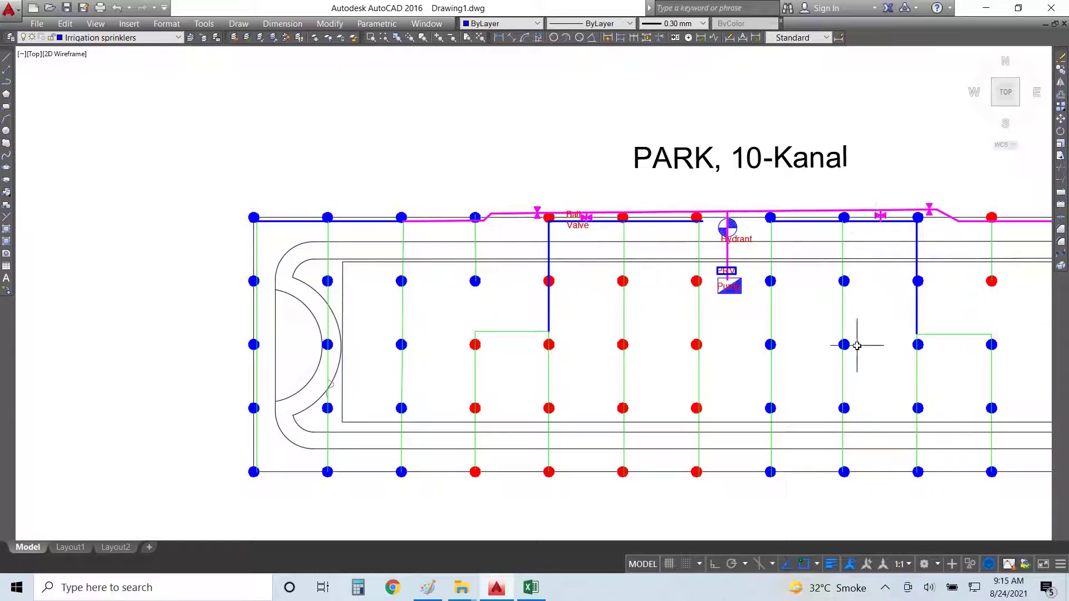
scroll(780, 334, down, 4)
scroll(958, 294, up, 2)
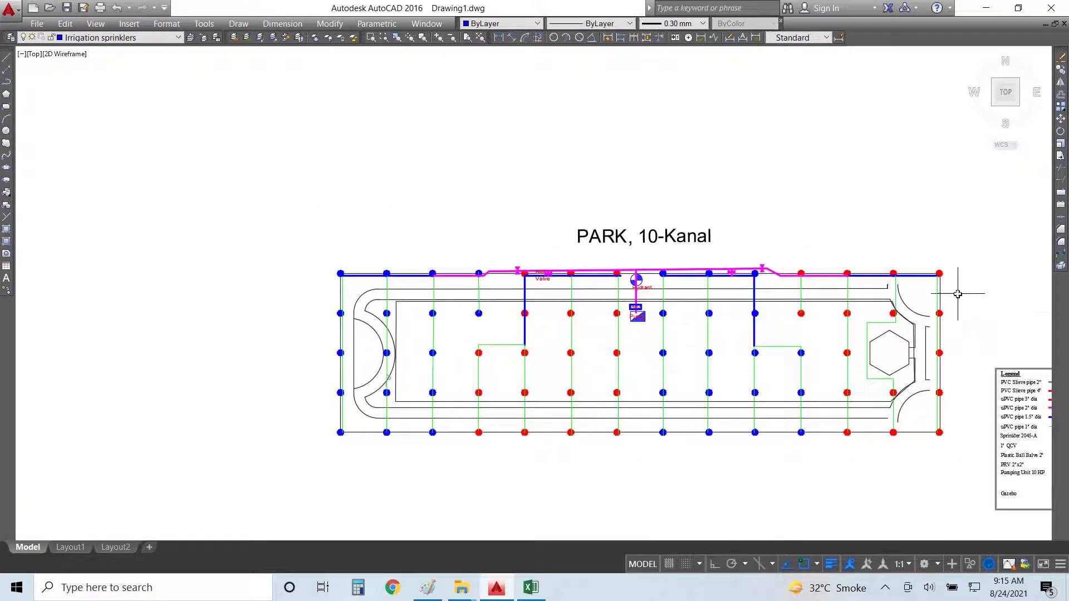
key(alt+Tab)
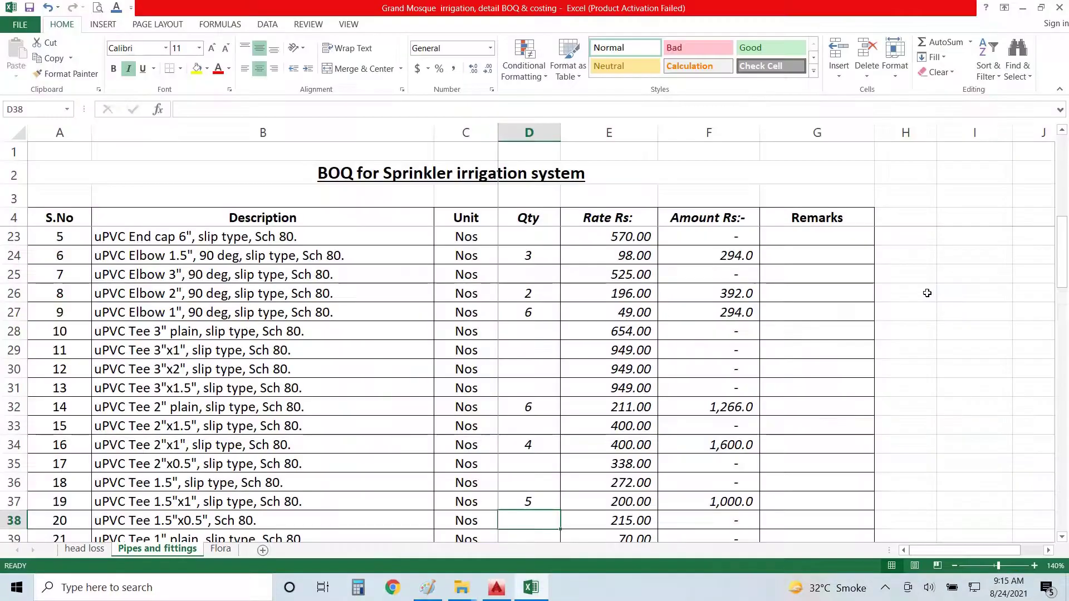
text(12)
key(Return)
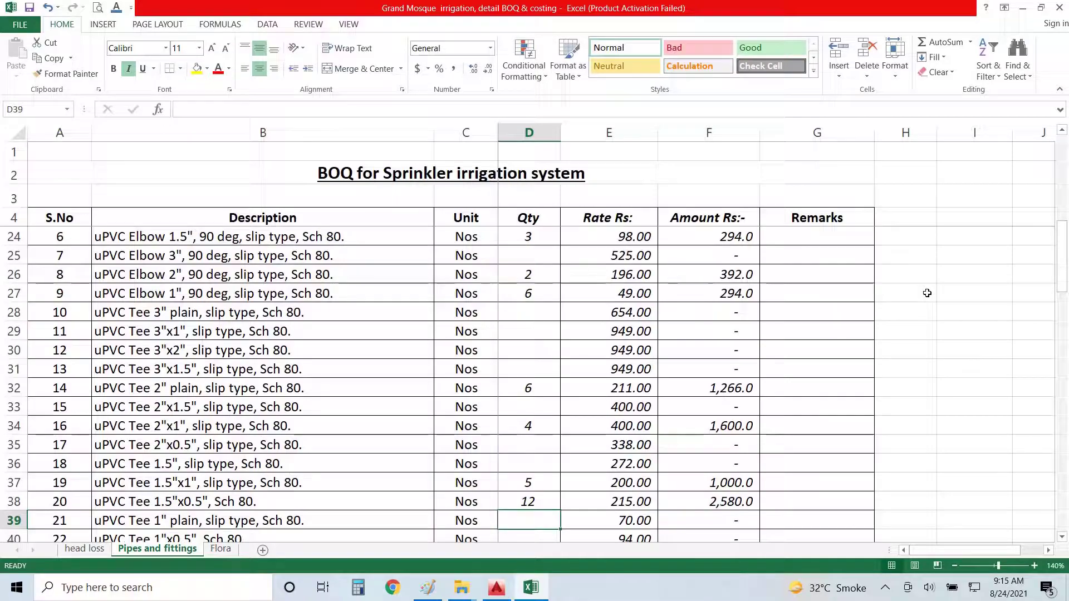
key(alt+Tab)
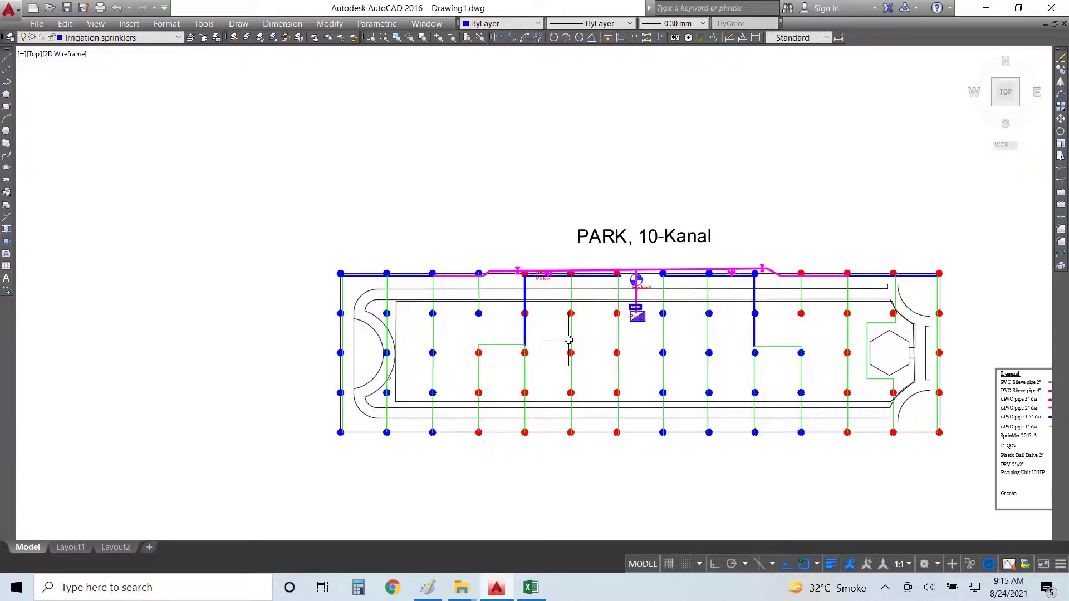
Enter the formula =67-D38 in D40 so the 1"x0.5" tee quantity reads 55.
key(alt+Tab)
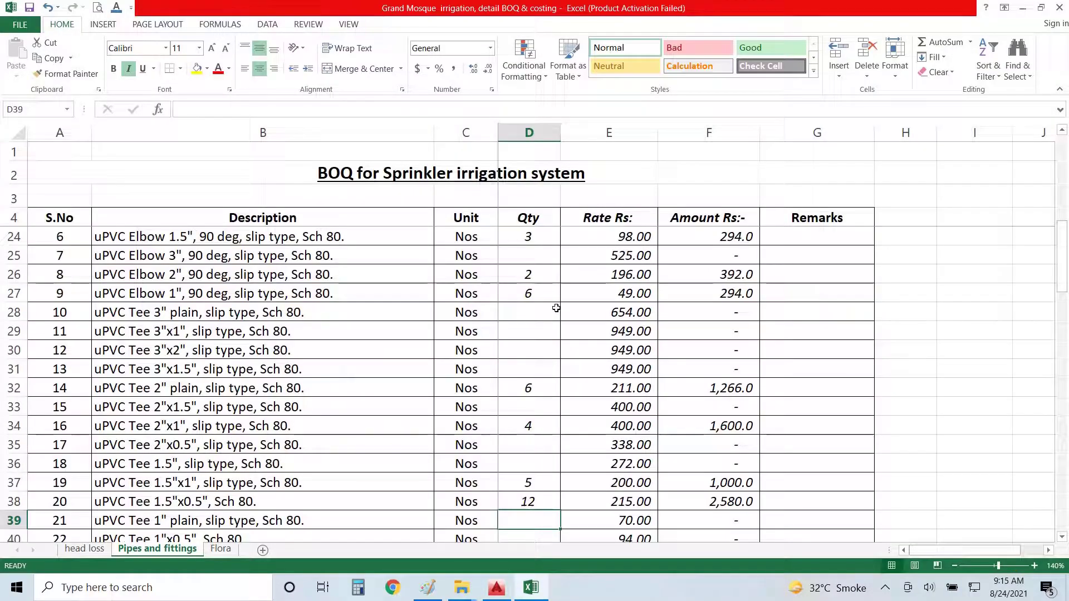
scroll(556, 308, down, 1)
key(alt+Tab)
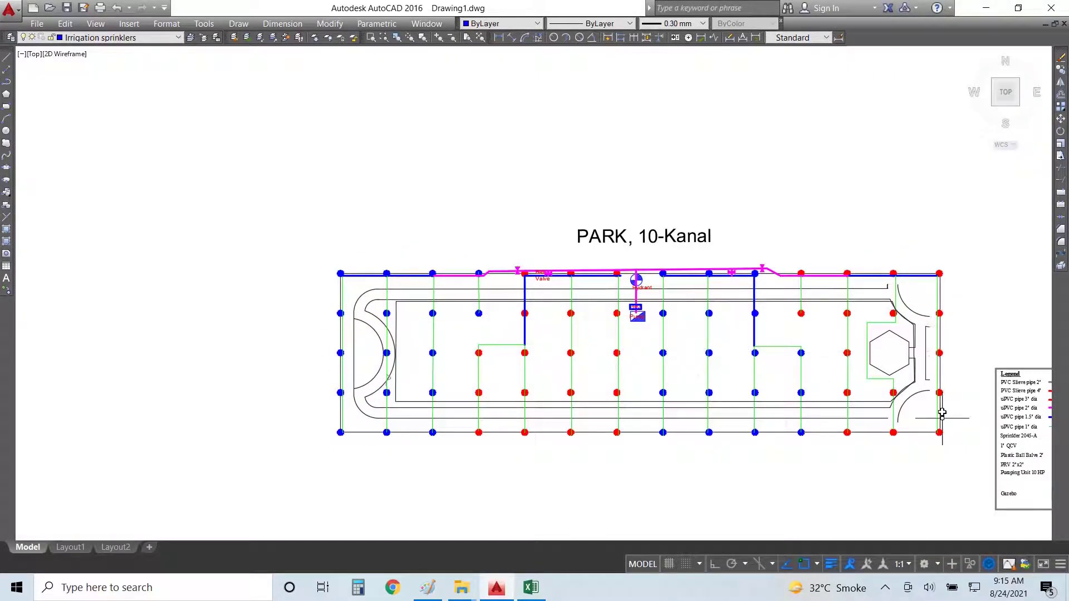
key(alt+Tab)
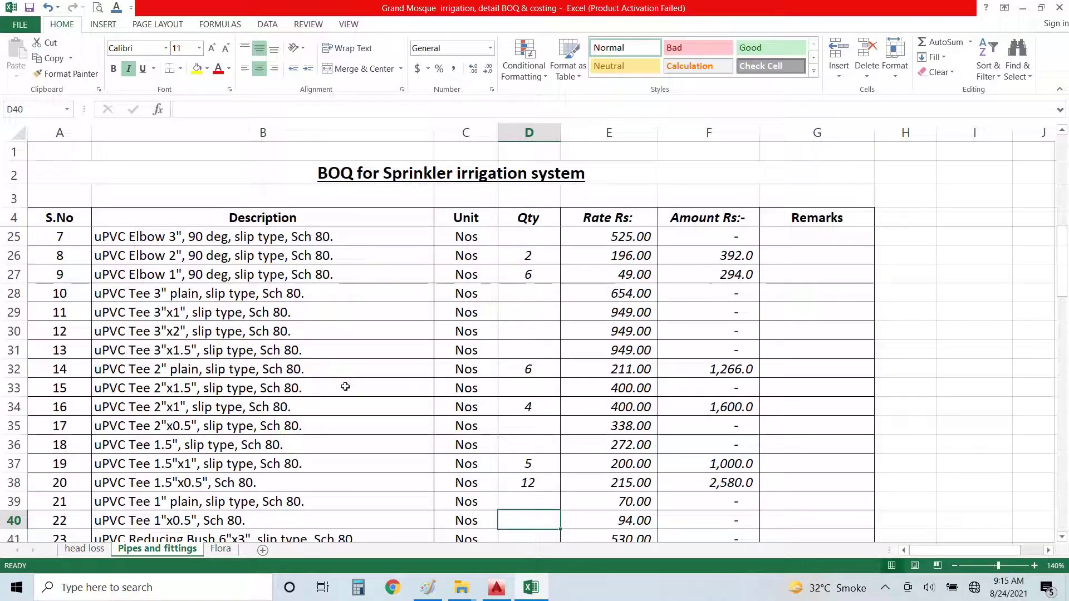
text(+)
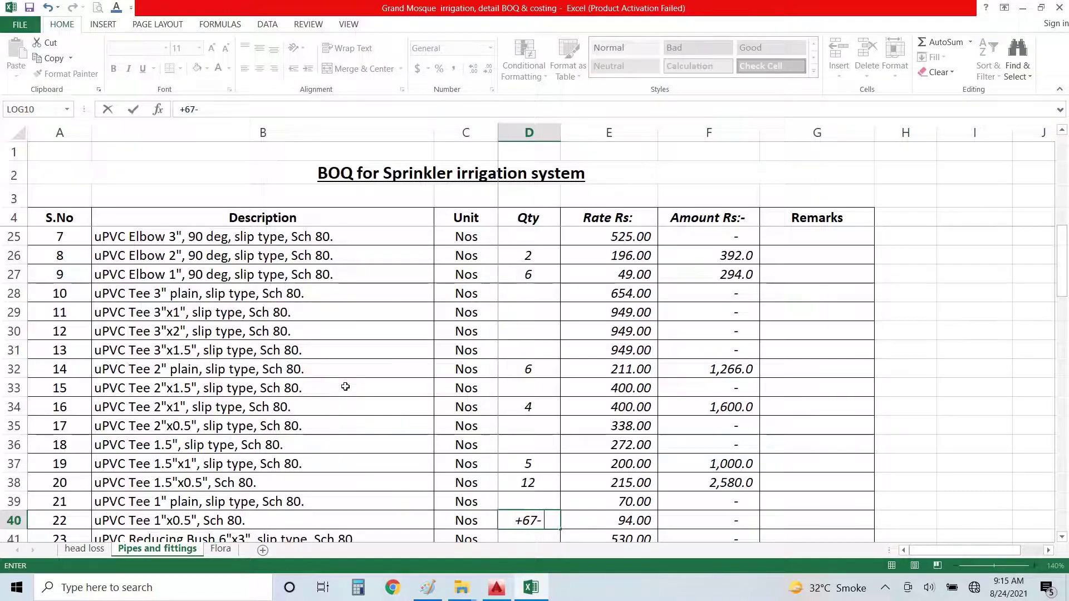
text(67-)
key(Up)
key(Up)
key(Return)
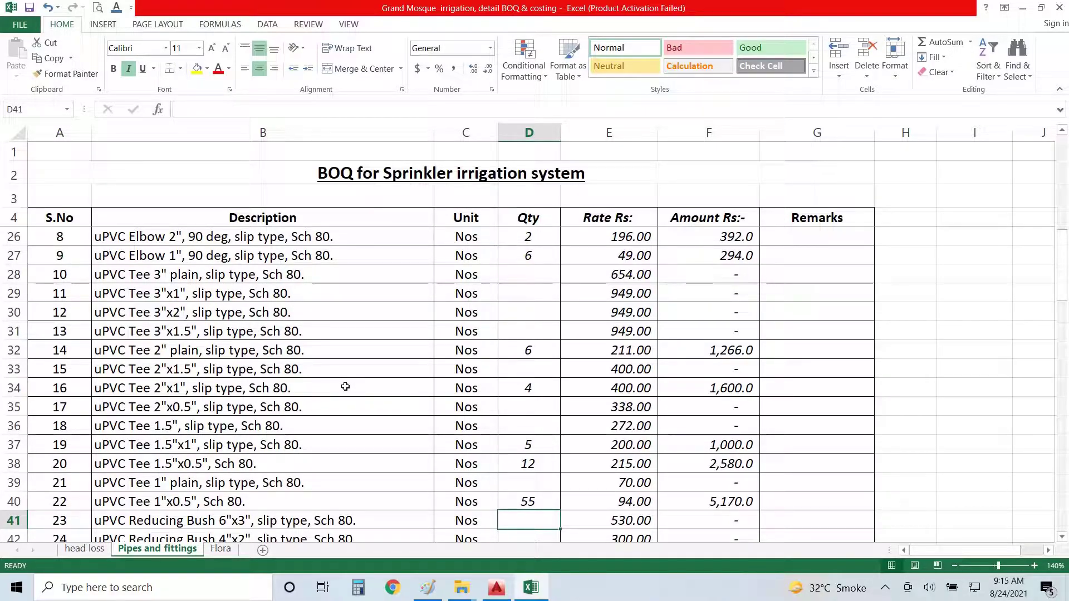
key(Down)
key(Down)
key(Down)
key(Down)
key(Up)
key(Up)
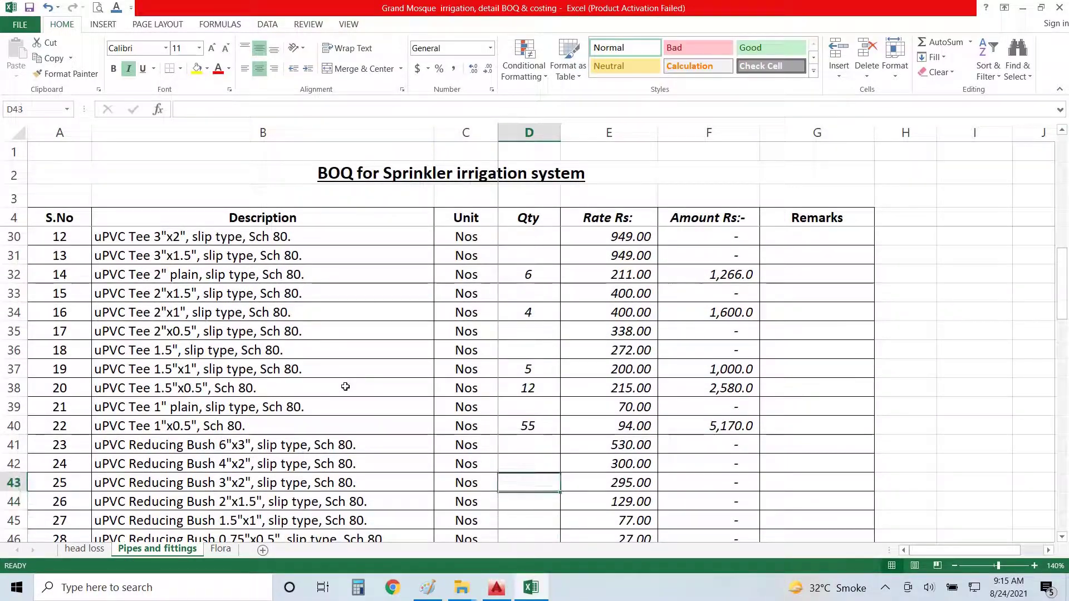
key(Down)
Zoom around the ball valve and hydrant on the park plan, then return to the Excel BOQ.
key(alt+Tab)
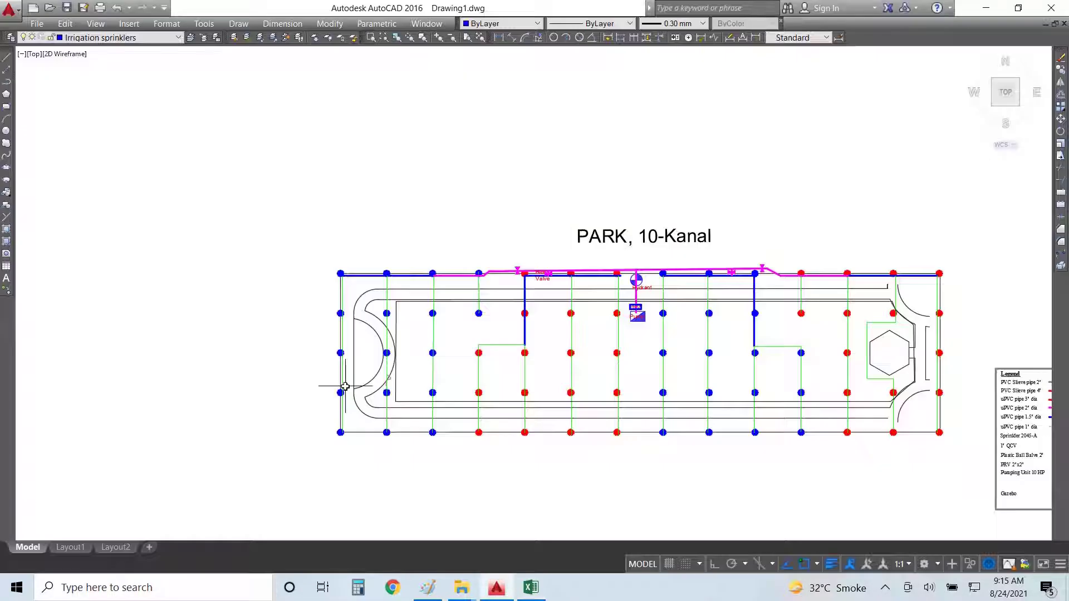
scroll(802, 302, up, 6)
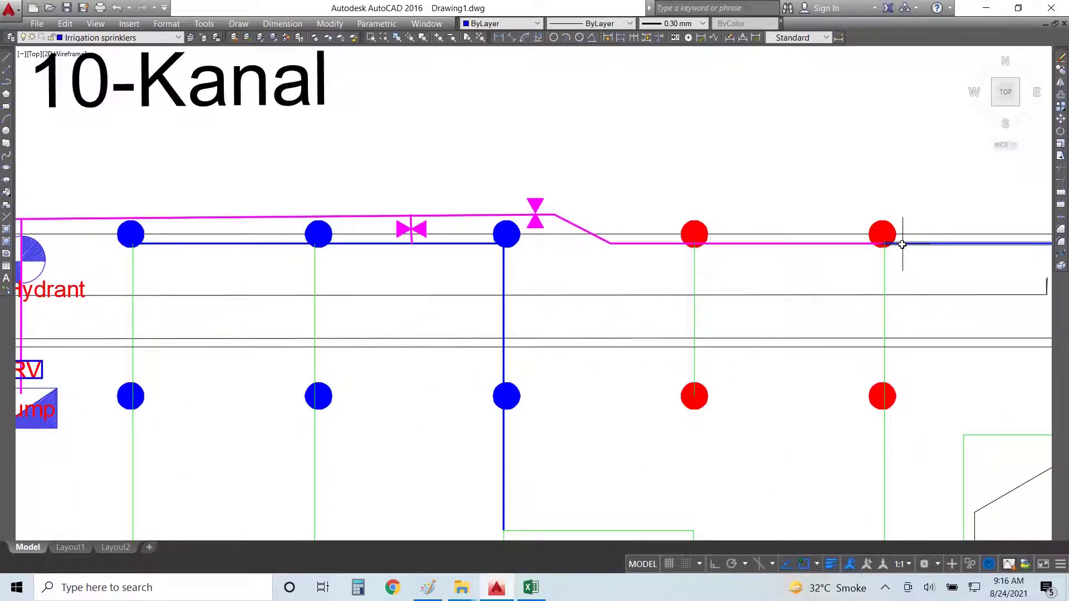
scroll(902, 244, down, 3)
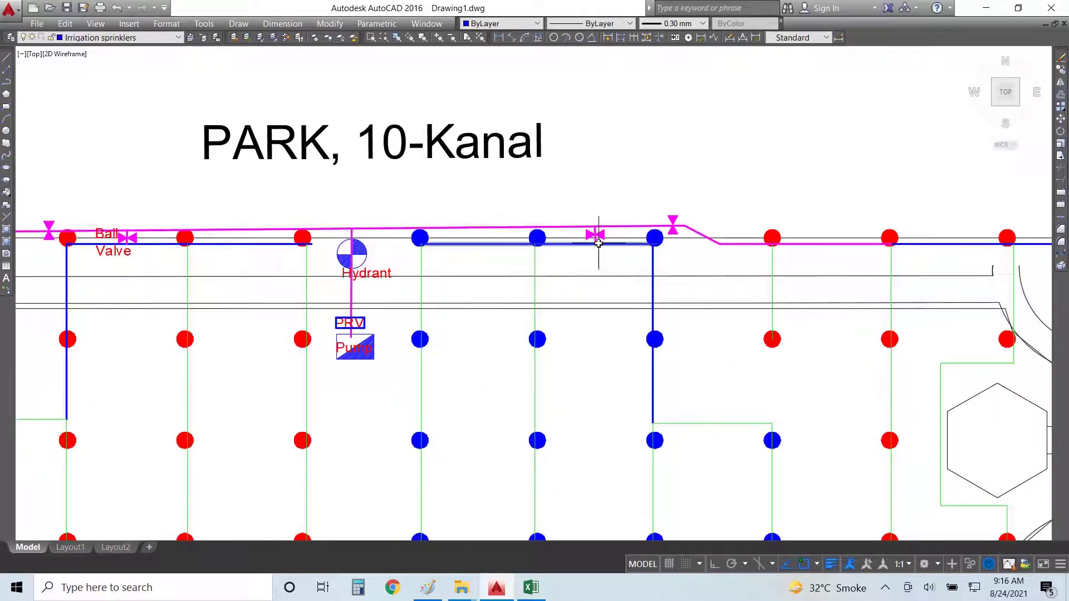
scroll(548, 240, up, 3)
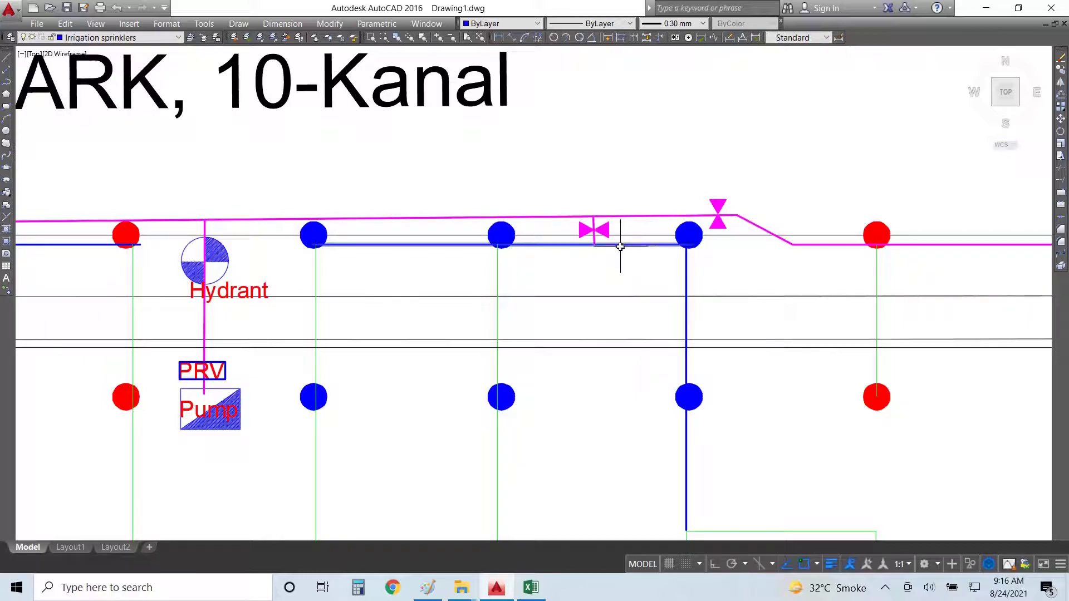
scroll(620, 246, down, 3)
scroll(112, 239, up, 4)
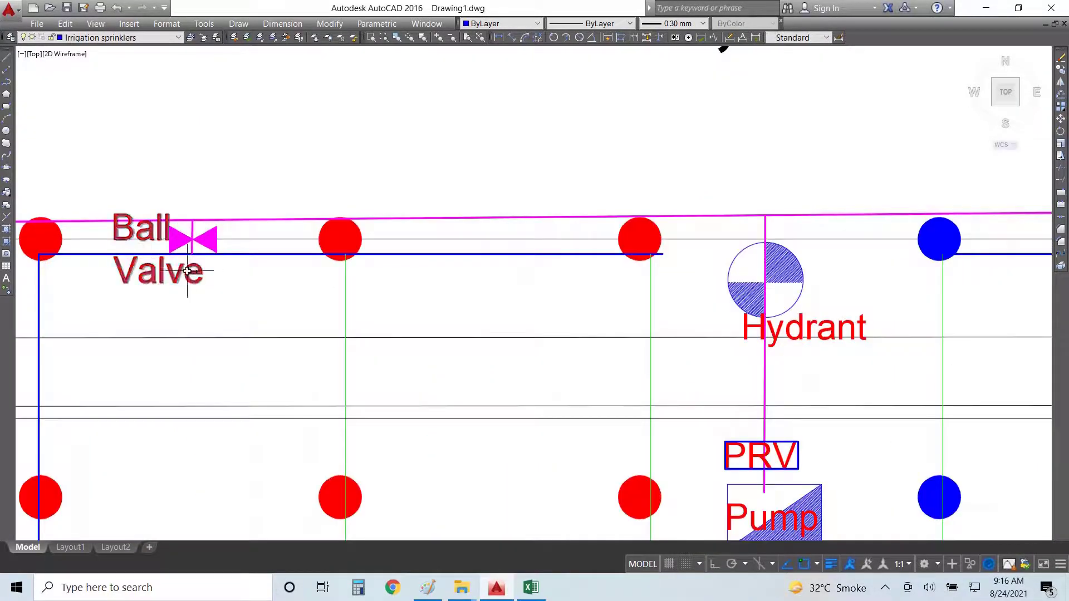
scroll(340, 257, down, 4)
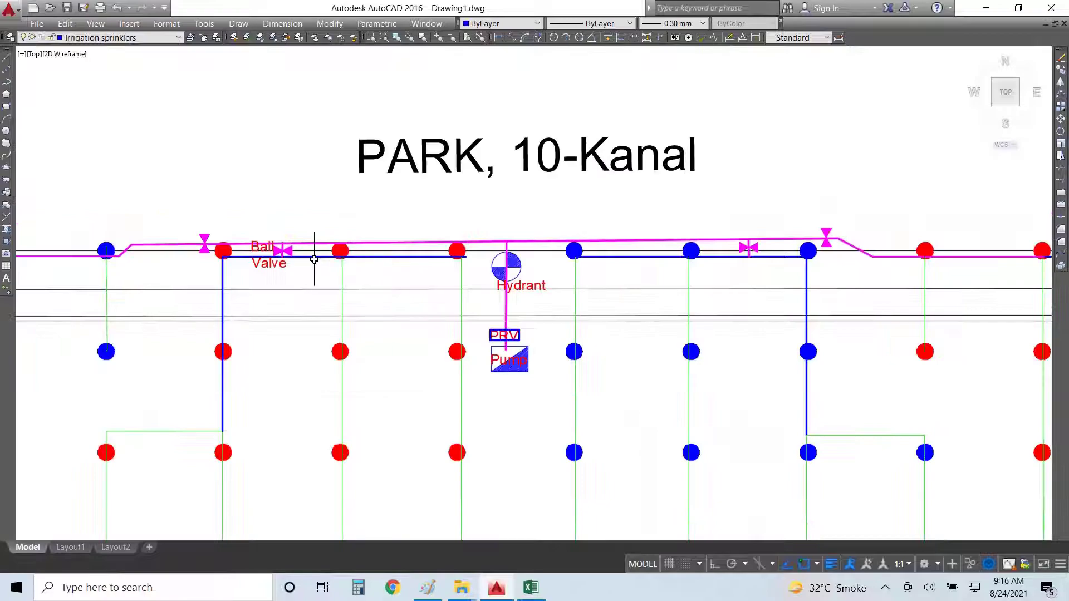
scroll(114, 248, up, 4)
scroll(100, 254, down, 4)
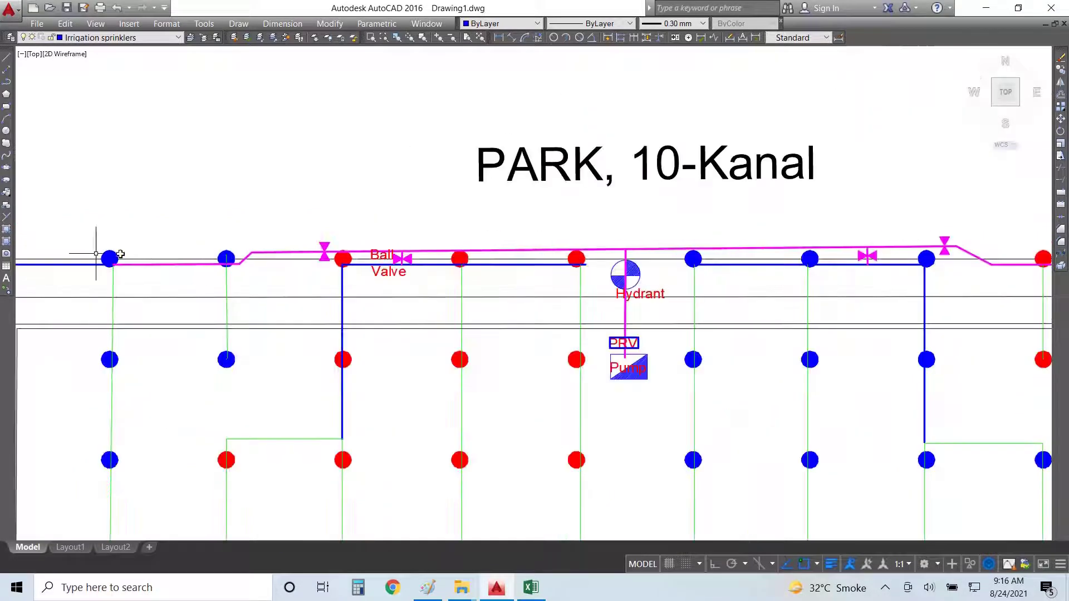
scroll(97, 261, up, 4)
scroll(255, 275, down, 5)
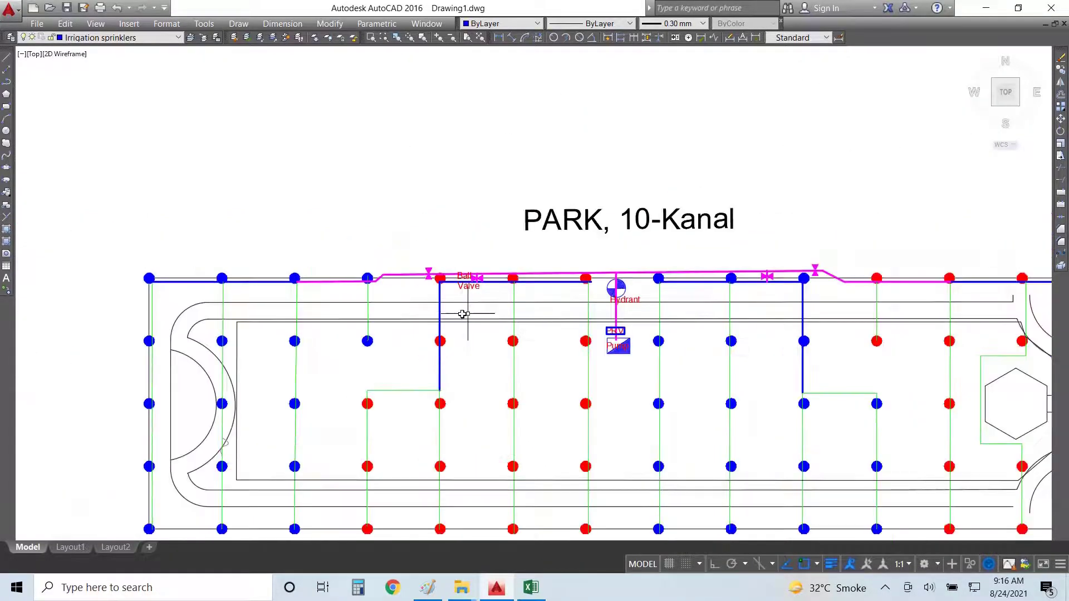
scroll(606, 298, up, 8)
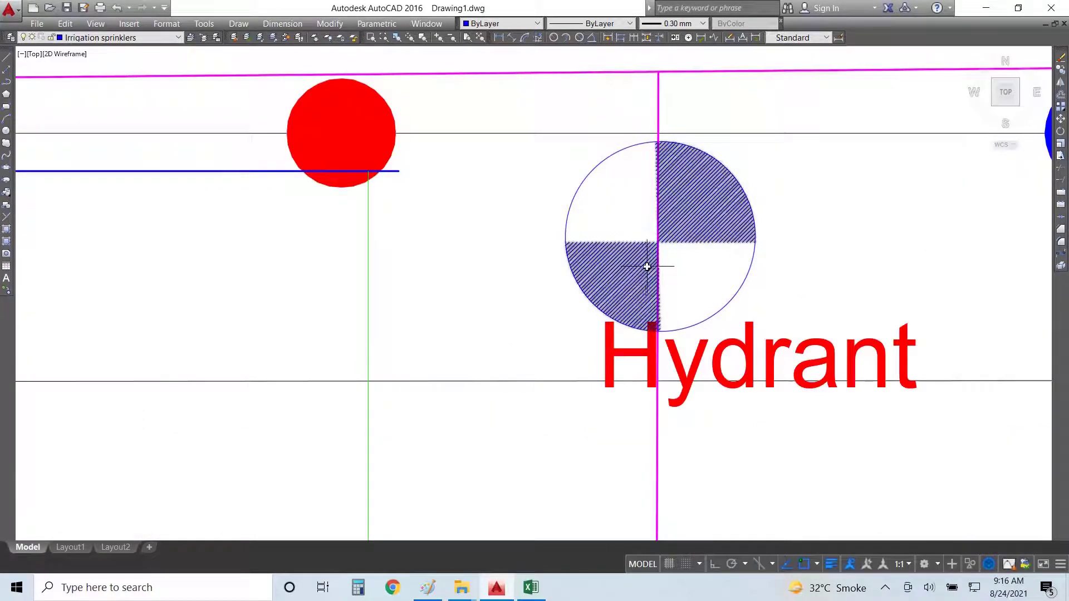
scroll(646, 265, down, 2)
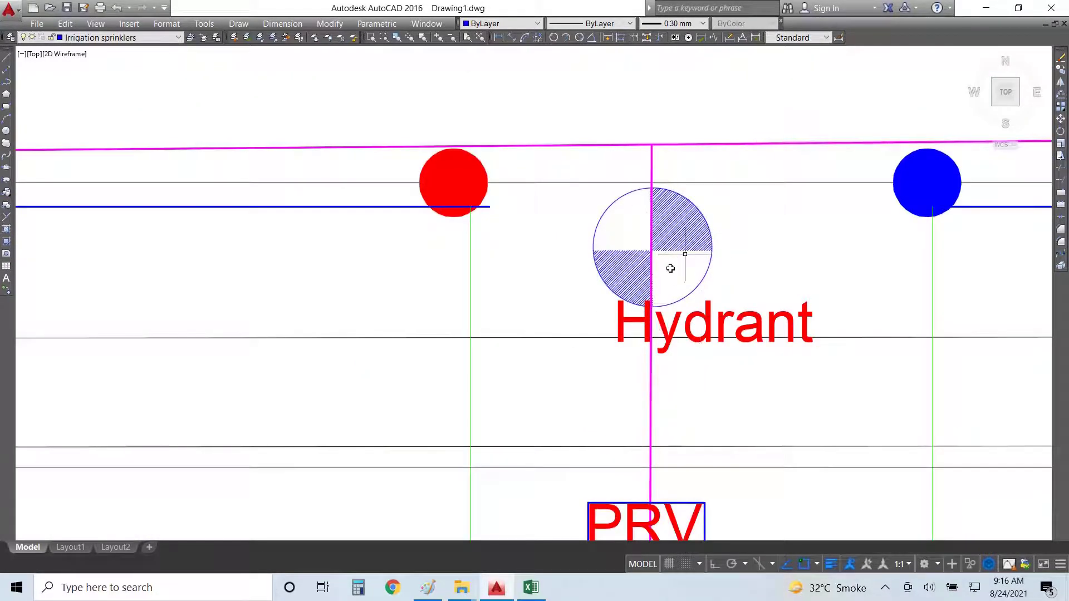
key(alt+Tab)
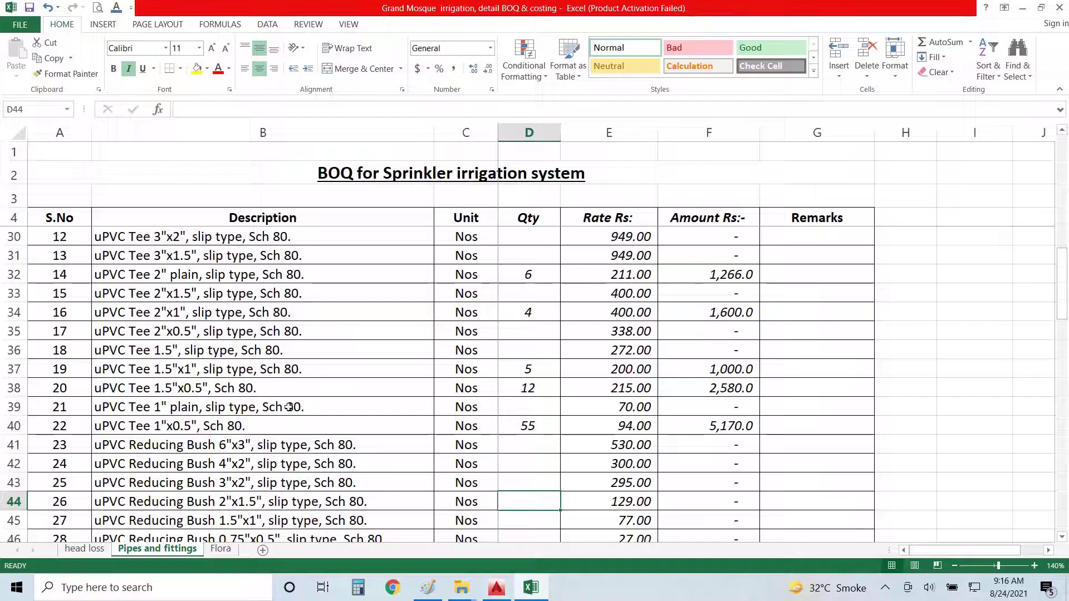
key(Up)
key(Up)
key(Up)
key(Up)
key(Up)
key(Up)
key(Up)
key(Up)
key(Up)
key(Up)
key(Up)
key(Up)
key(Up)
key(Up)
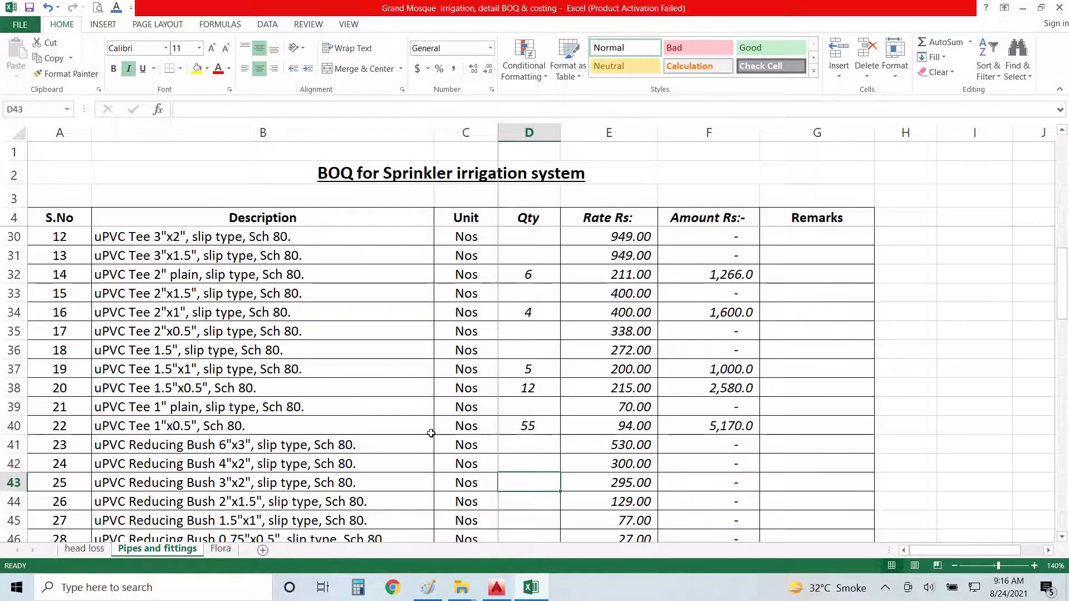
Enter 8 as the 2"x1.5" reducing bush quantity in D44.
scroll(431, 433, up, 1)
key(Down)
key(Down)
key(Down)
key(Down)
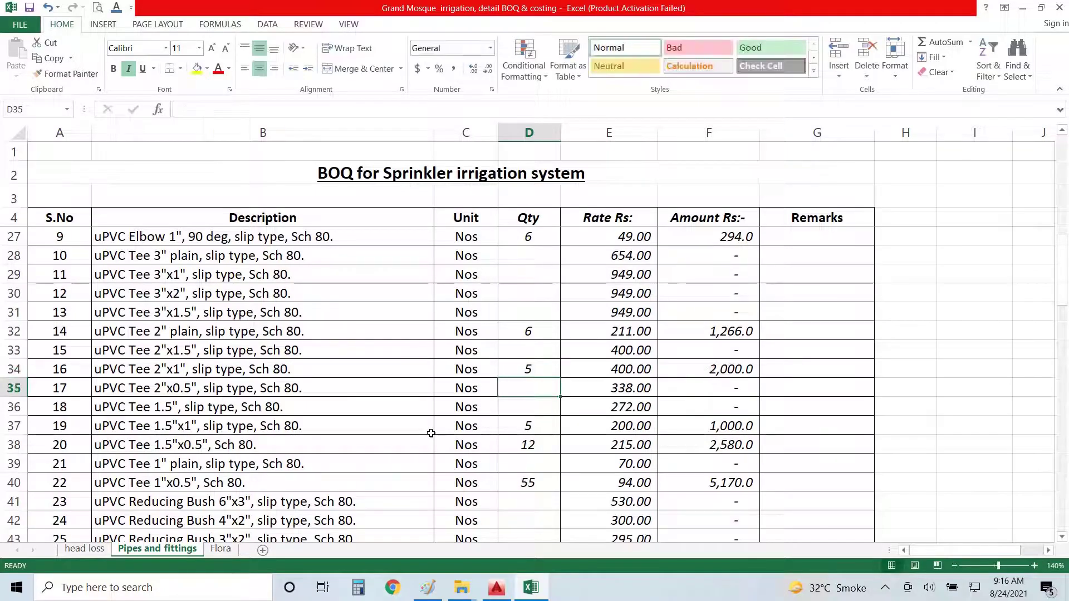
key(Down)
key(Down)
key(Down)
key(Down)
key(Down)
key(Down)
key(Down)
key(Down)
key(Down)
key(Down)
key(Down)
key(Down)
key(Down)
key(Down)
key(Down)
key(Down)
key(Down)
key(Down)
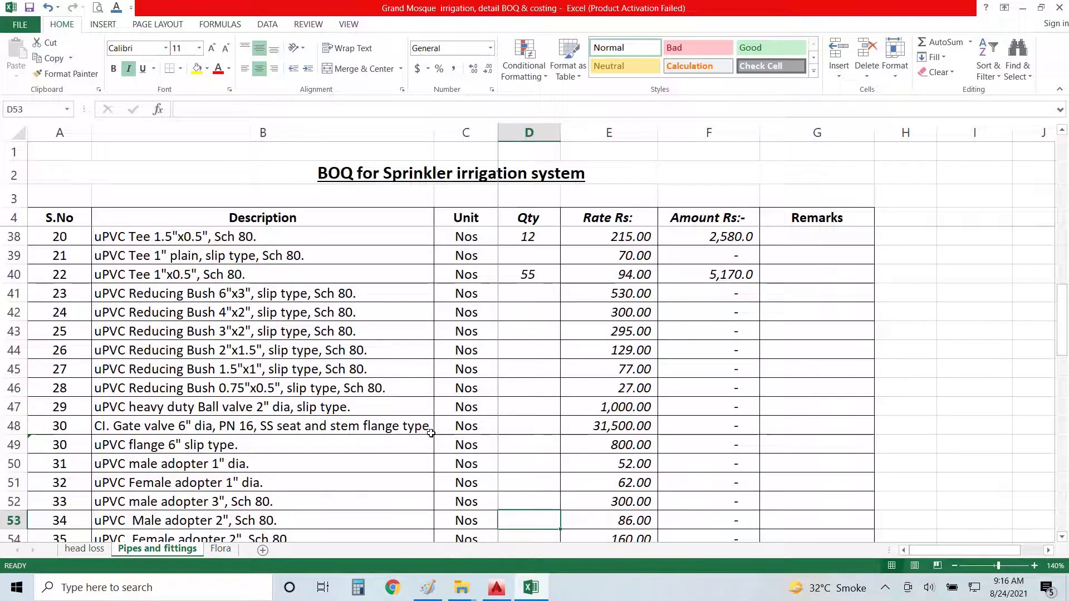
key(Down)
key(Down)
key(Down)
key(Down)
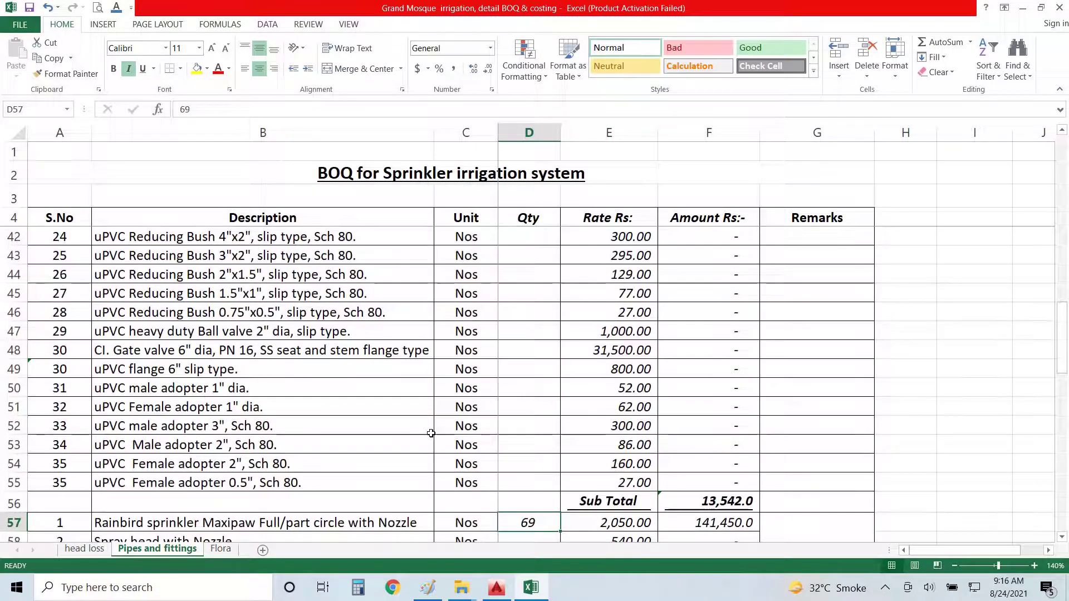
key(Up)
key(Up)
key(Up)
key(Up)
key(Up)
key(Up)
key(Up)
key(Up)
key(Up)
key(Up)
key(Up)
key(Up)
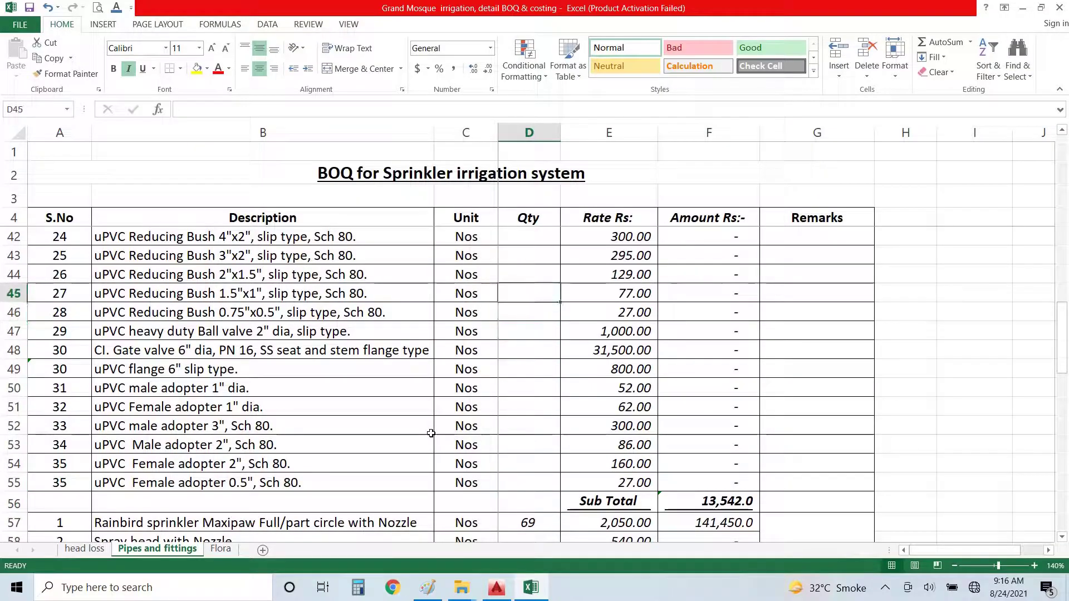
key(Up)
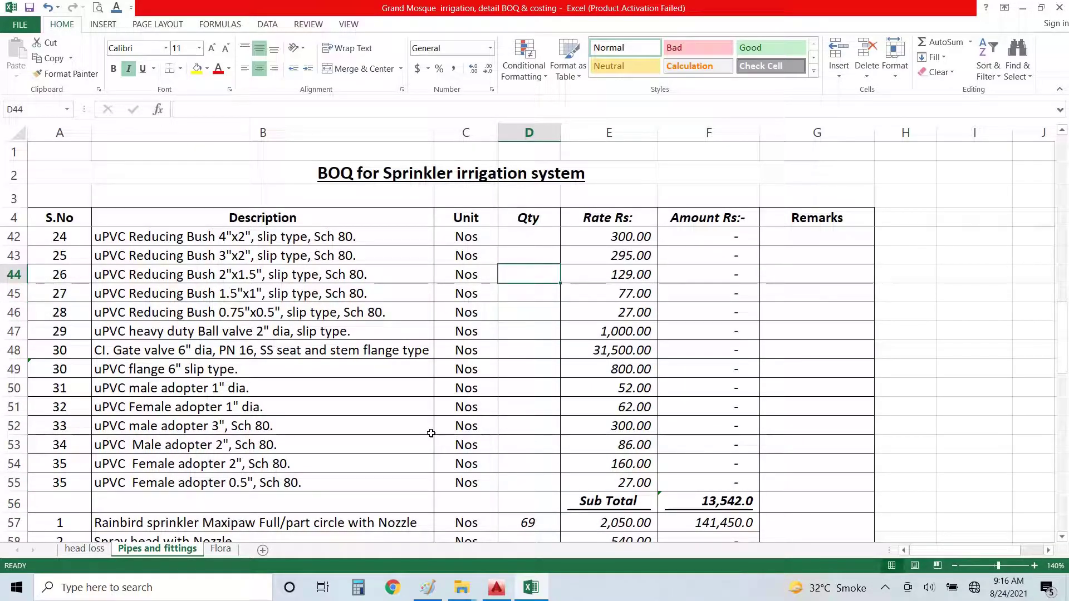
text(8)
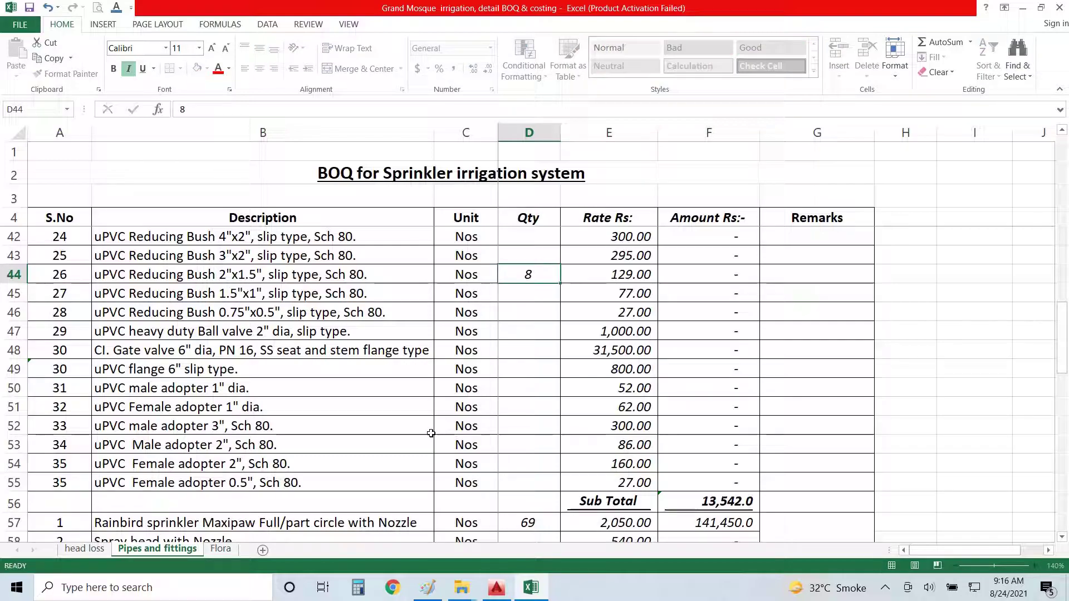
key(Return)
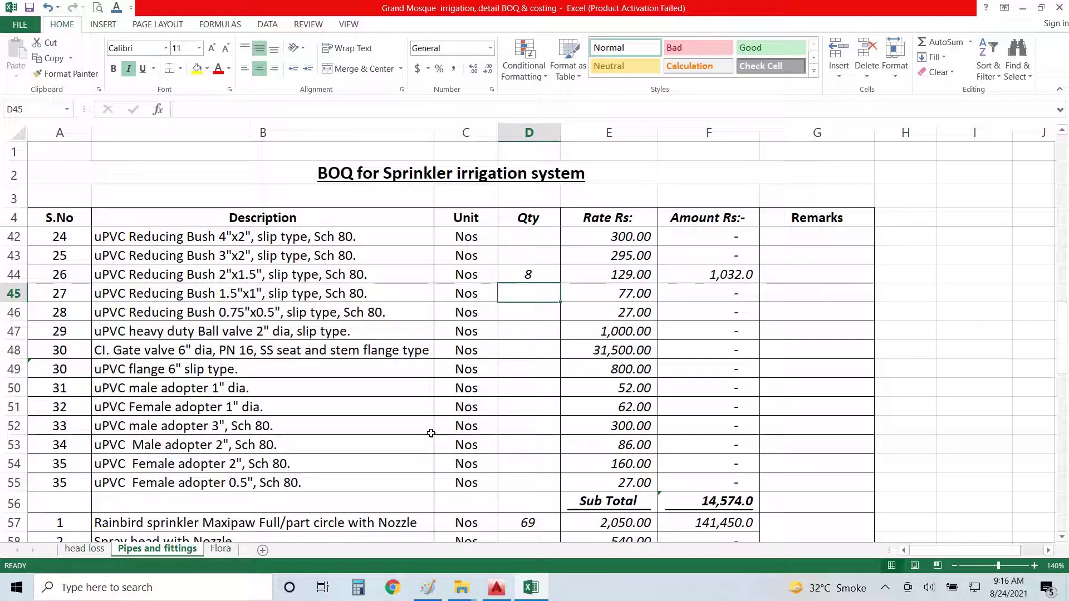
key(alt+Tab)
scroll(495, 331, down, 8)
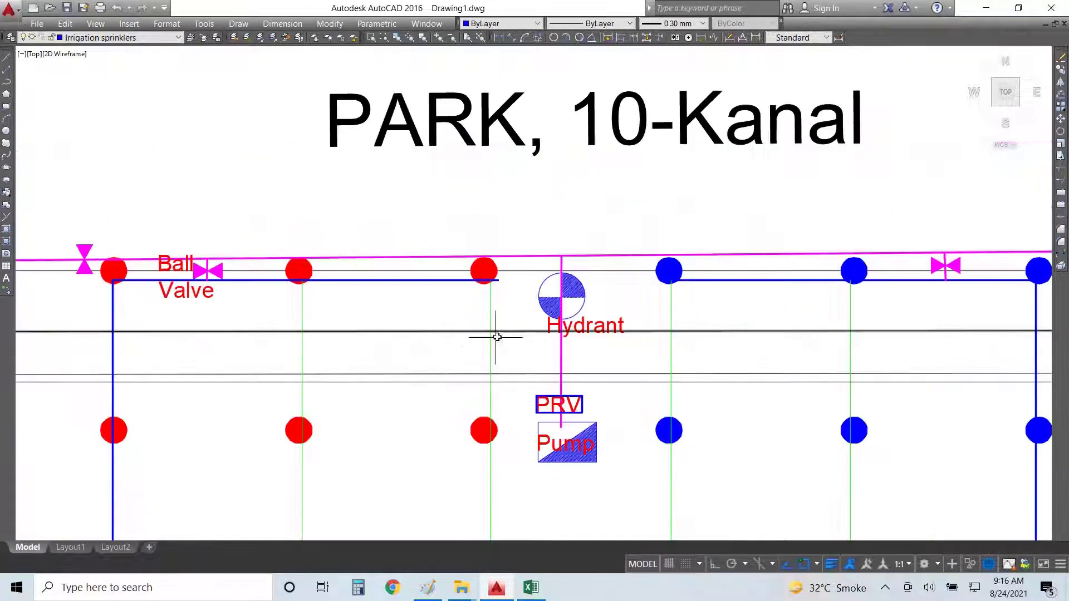
Enter 6 for the 1.5"x1" reducing bush in D45, leaving D46 blank.
scroll(79, 284, up, 4)
scroll(213, 264, down, 4)
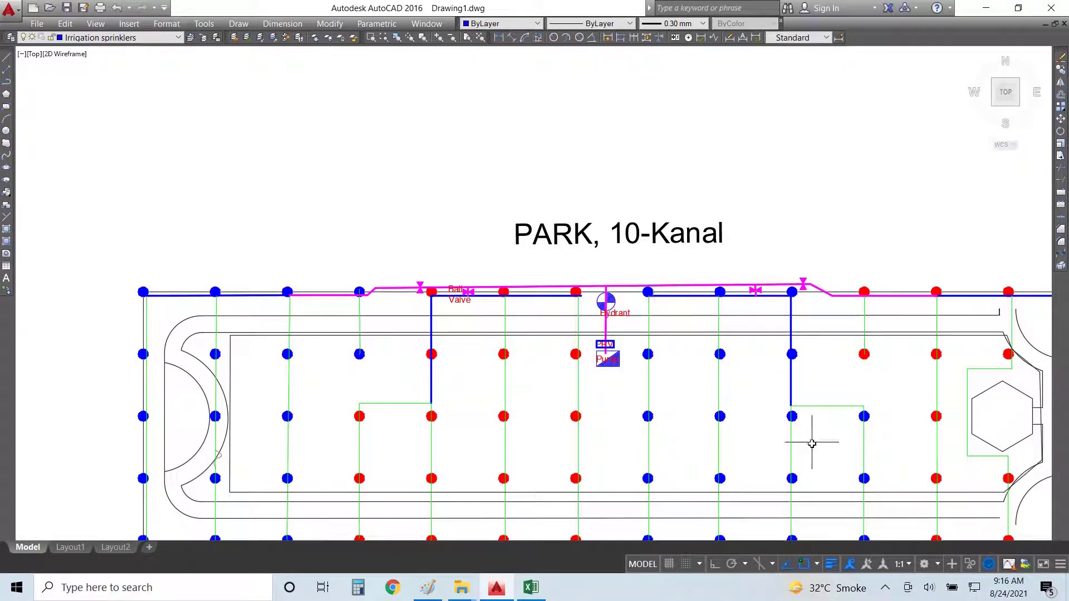
scroll(692, 393, down, 2)
scroll(919, 337, up, 2)
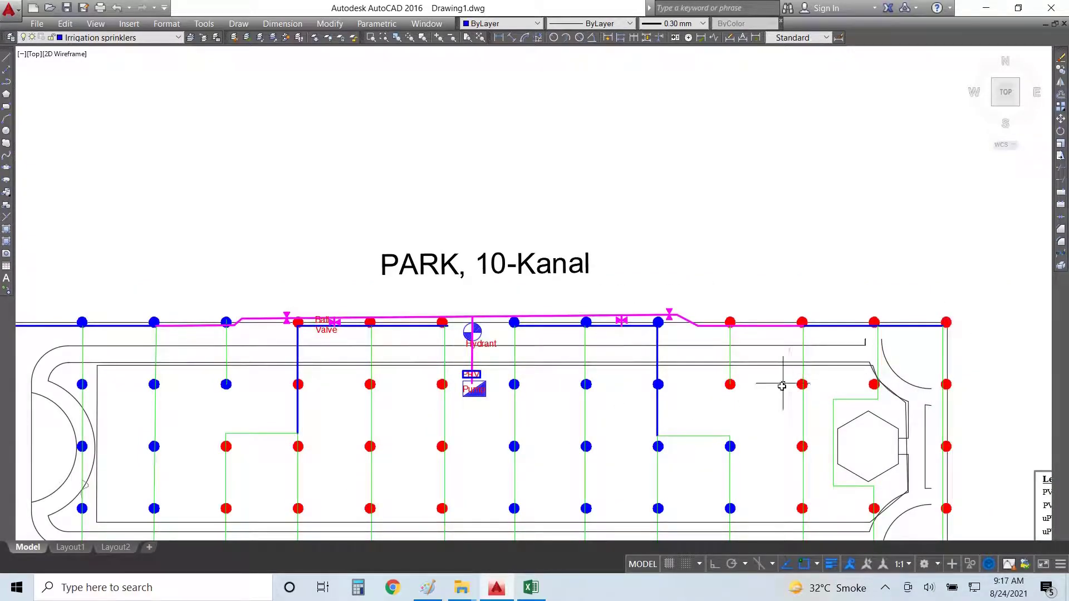
key(alt)
key(alt+Tab)
text(6)
key(Return)
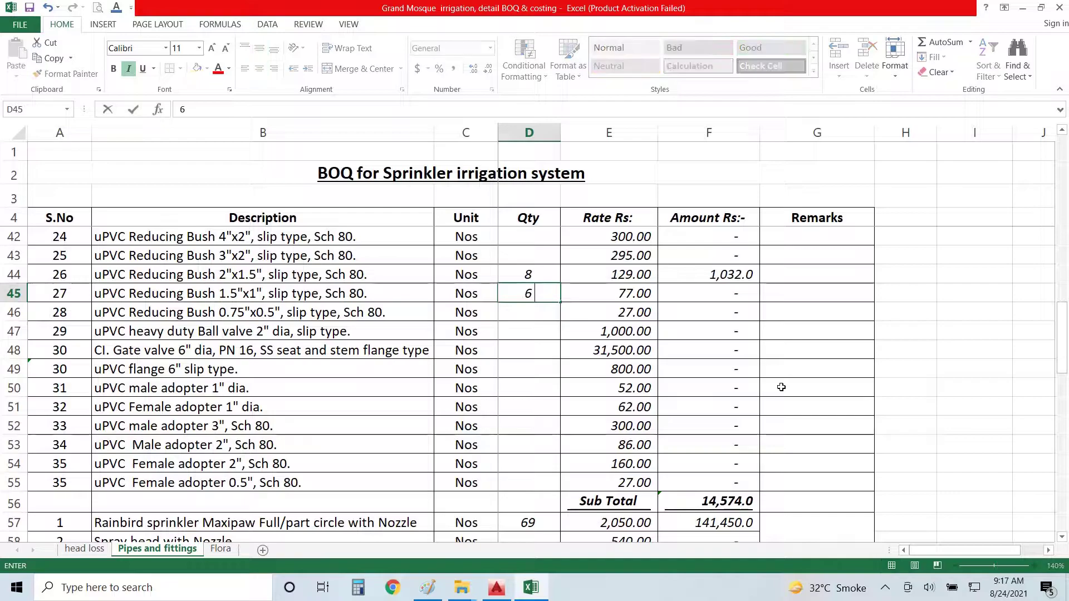
key(Return)
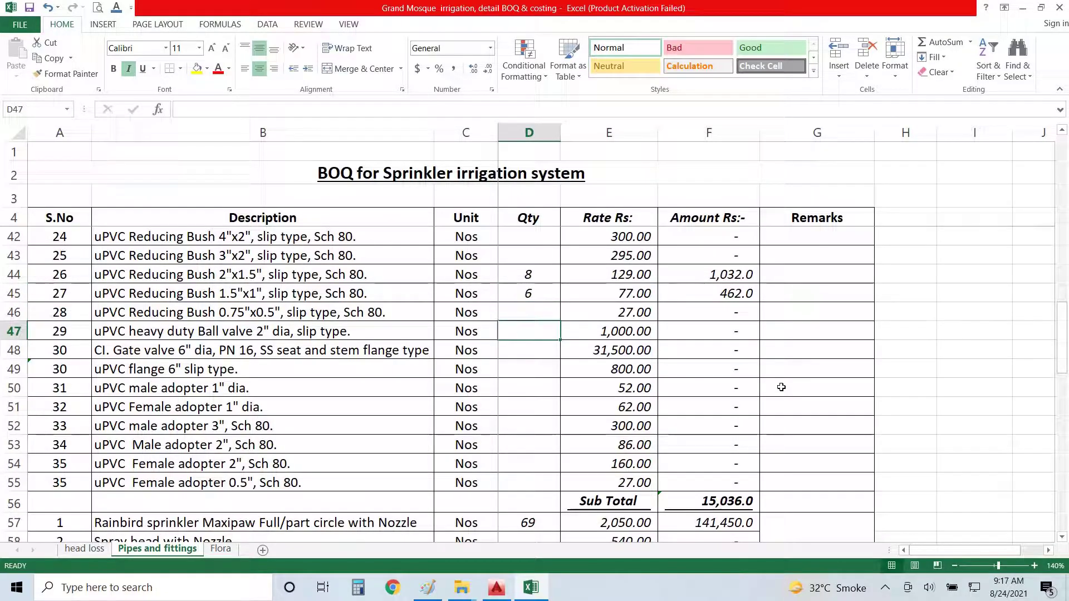
Enter 4 for the 2" ball valve in D47 and 1 for the 1" male adopter in D50.
key(alt+Tab)
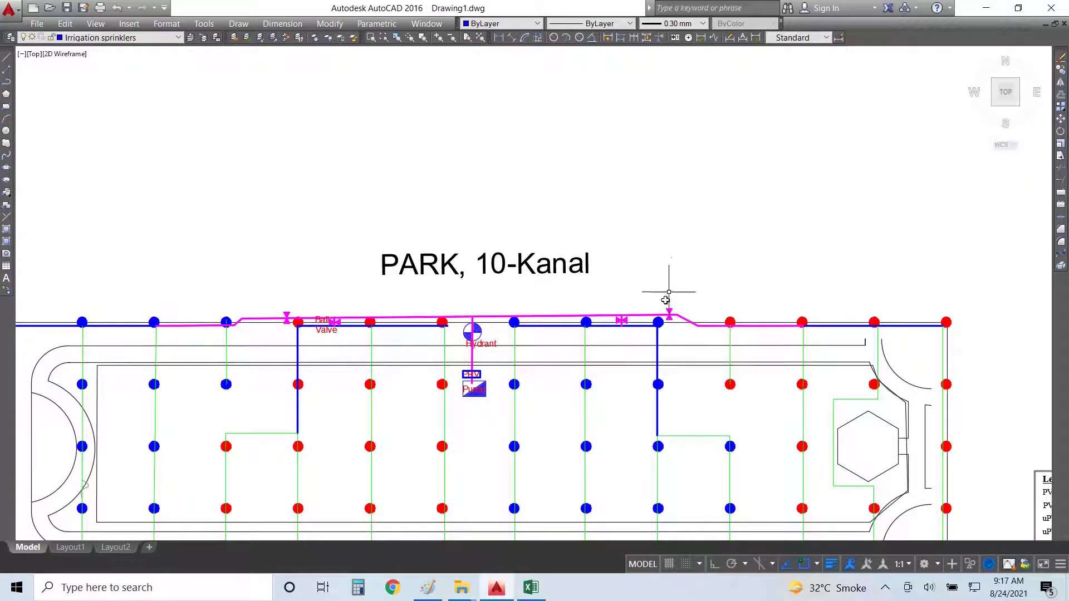
key(alt+Tab)
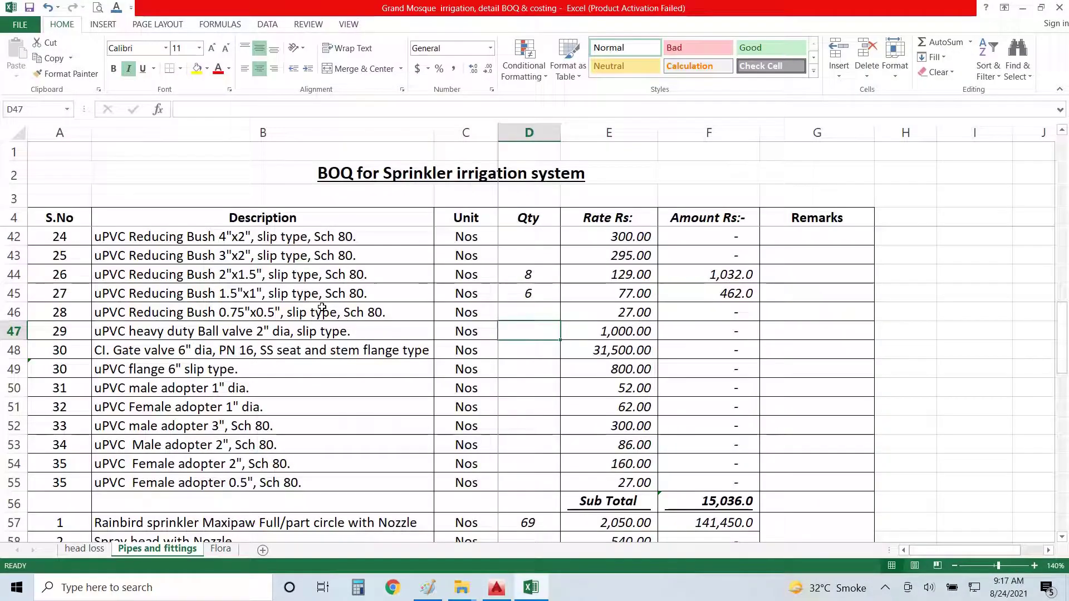
text(4)
key(Return)
key(Down)
key(Down)
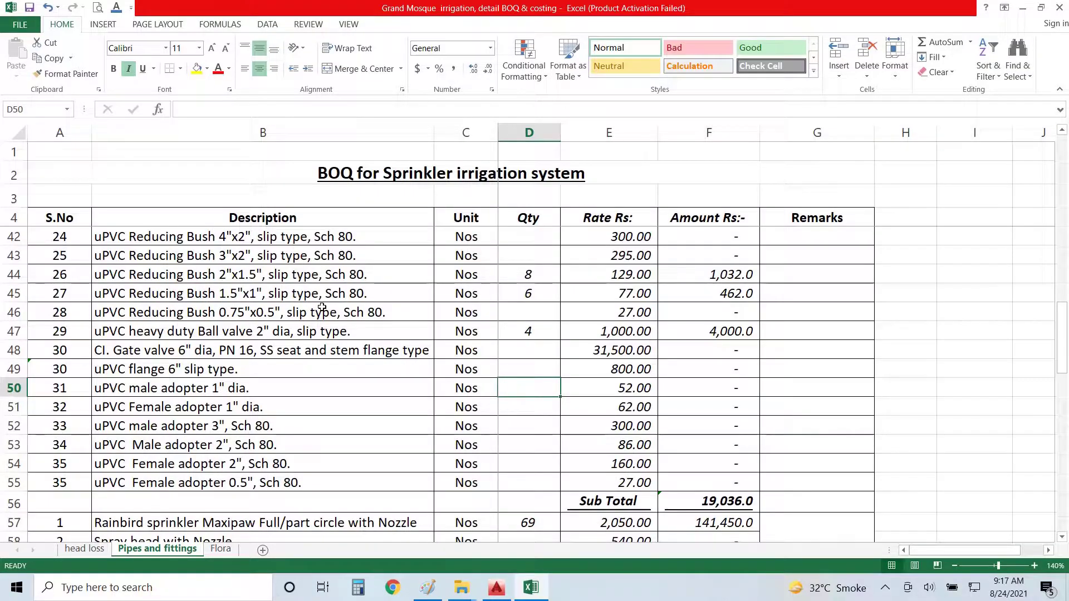
text(1)
key(Return)
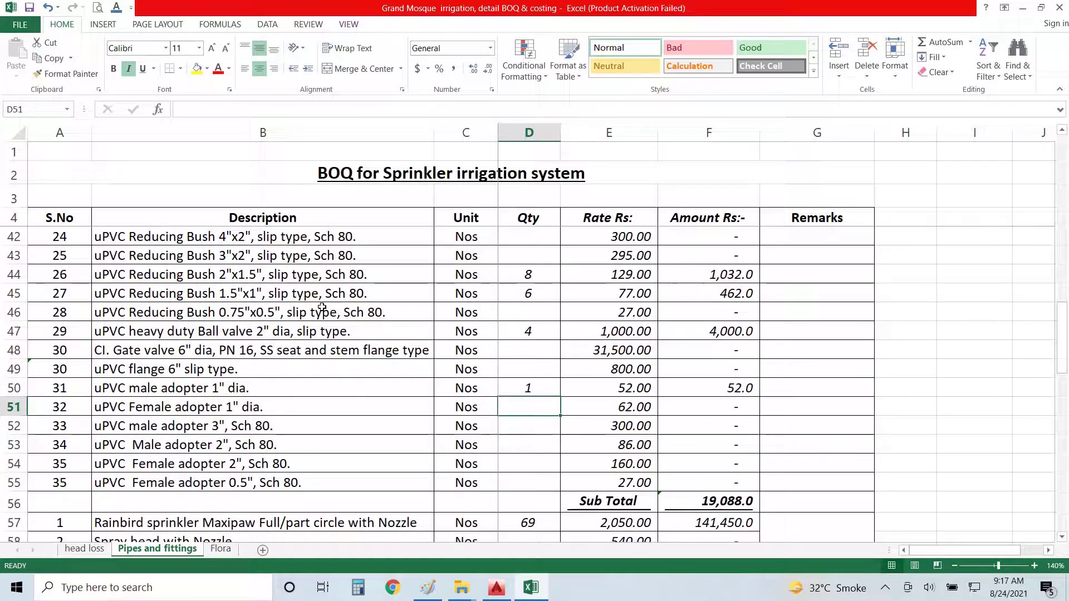
Enter 3 for the 2" female adopter and 67 for the 0.5" female adopter.
key(Return)
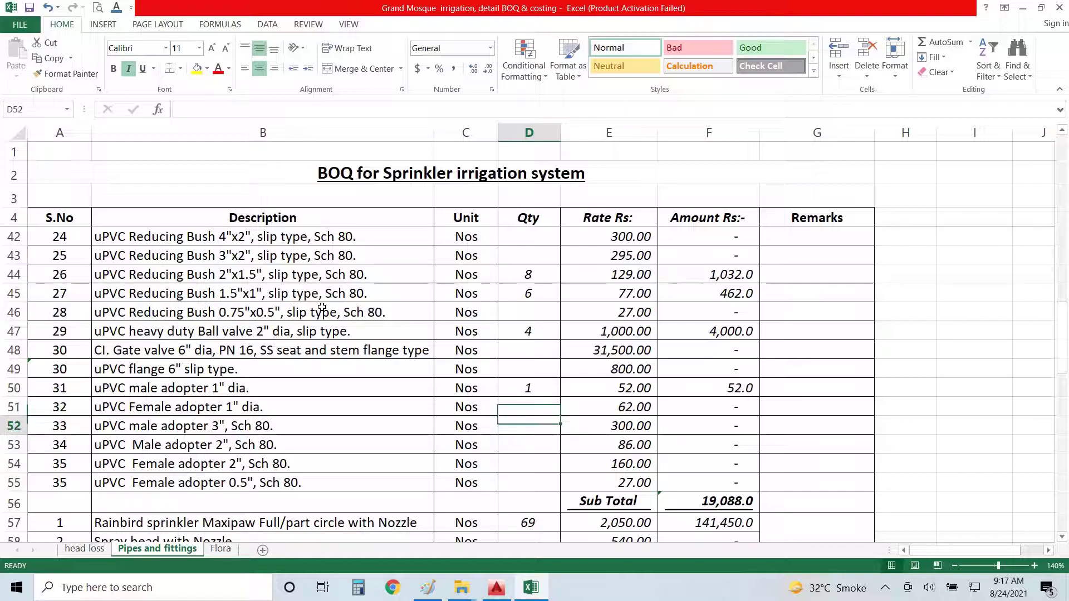
key(Return)
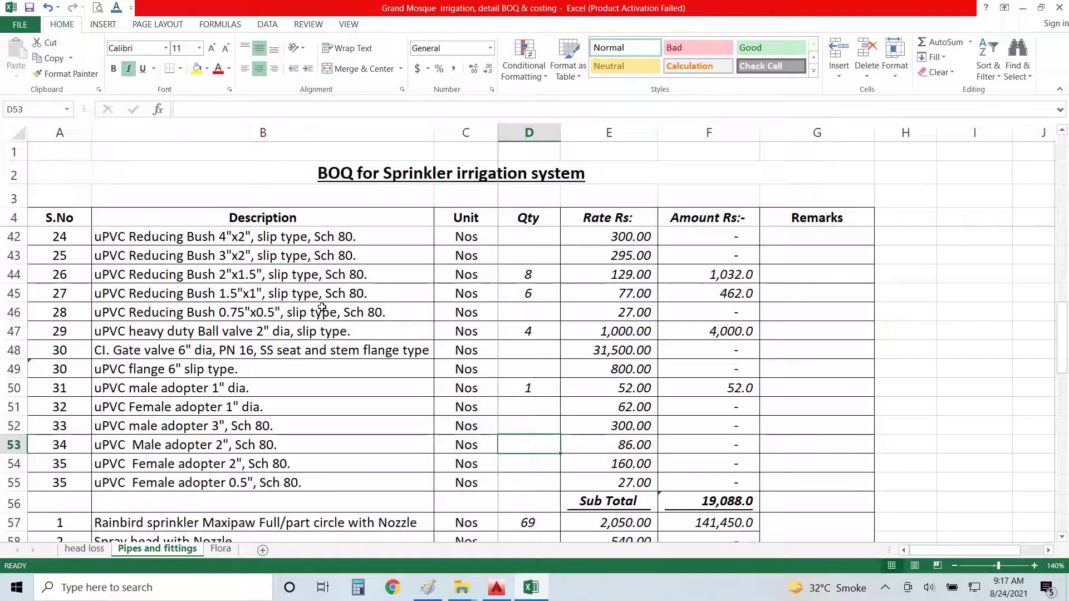
key(Return)
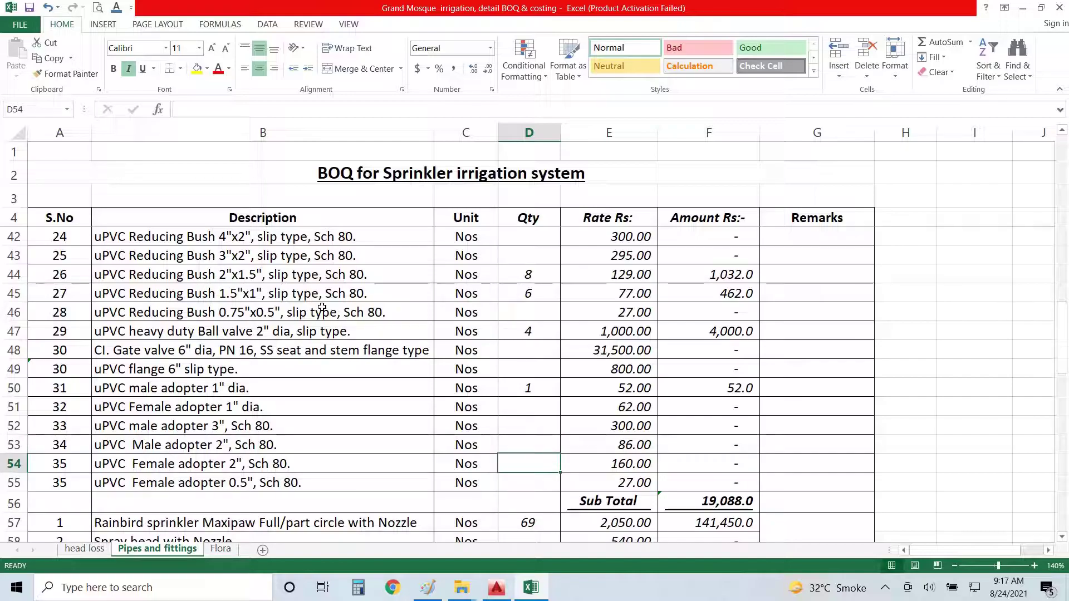
key(Up)
key(Down)
key(alt+Tab)
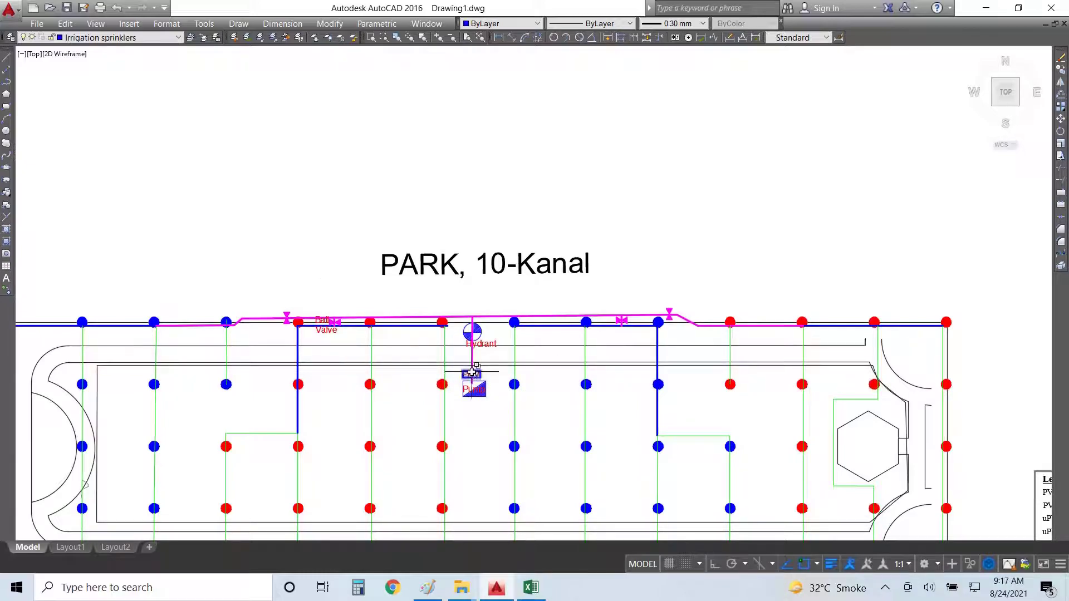
key(alt+Tab)
text(3)
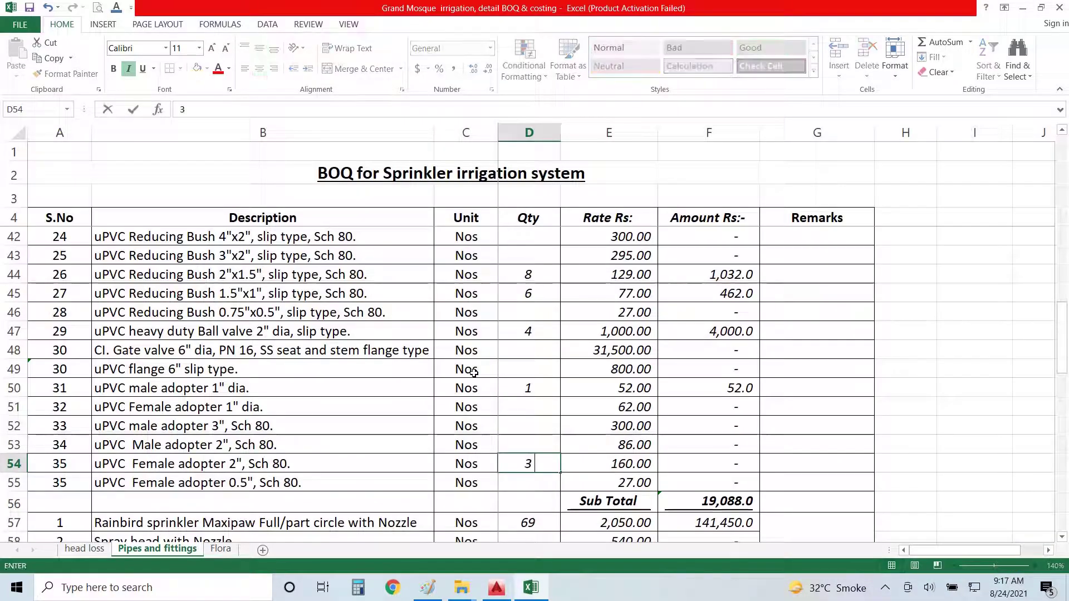
key(Return)
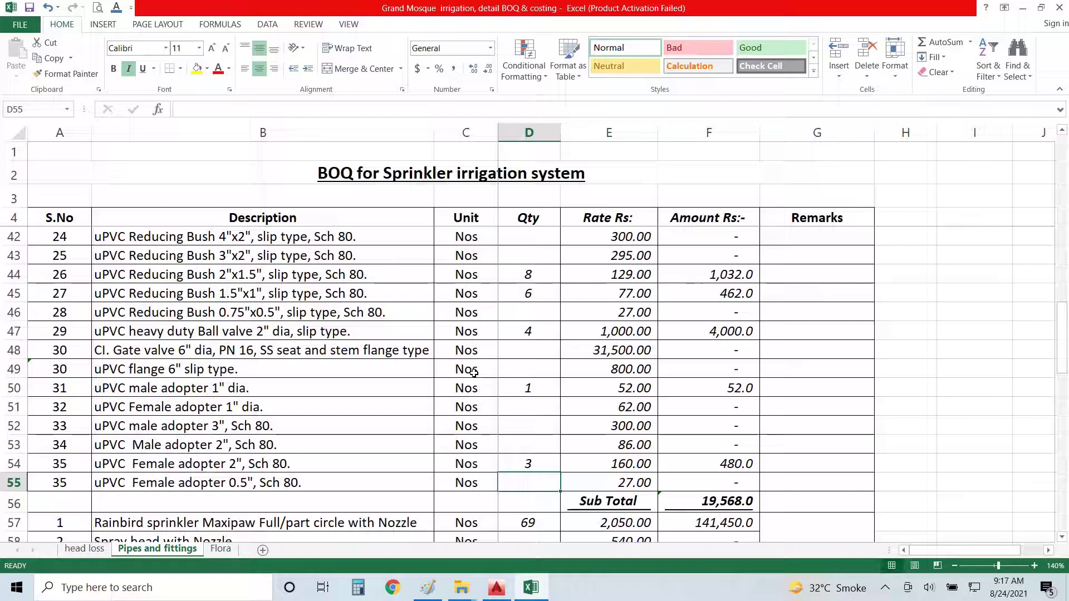
text(67)
key(Return)
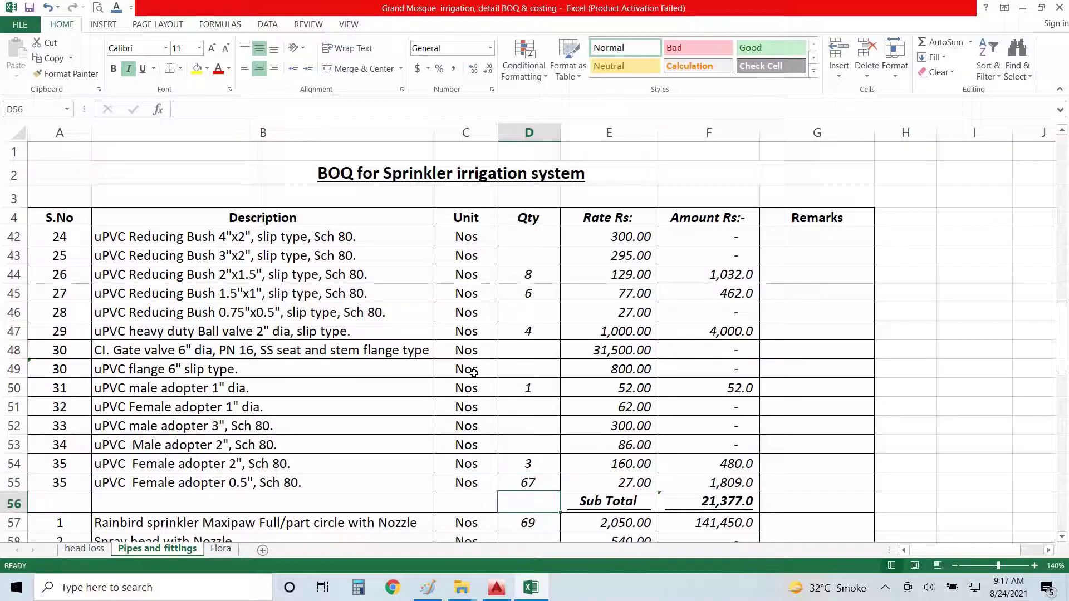
Correct the 0.5" female adopter quantity to 69 and change D40 to =69-D38.
scroll(482, 415, down, 1)
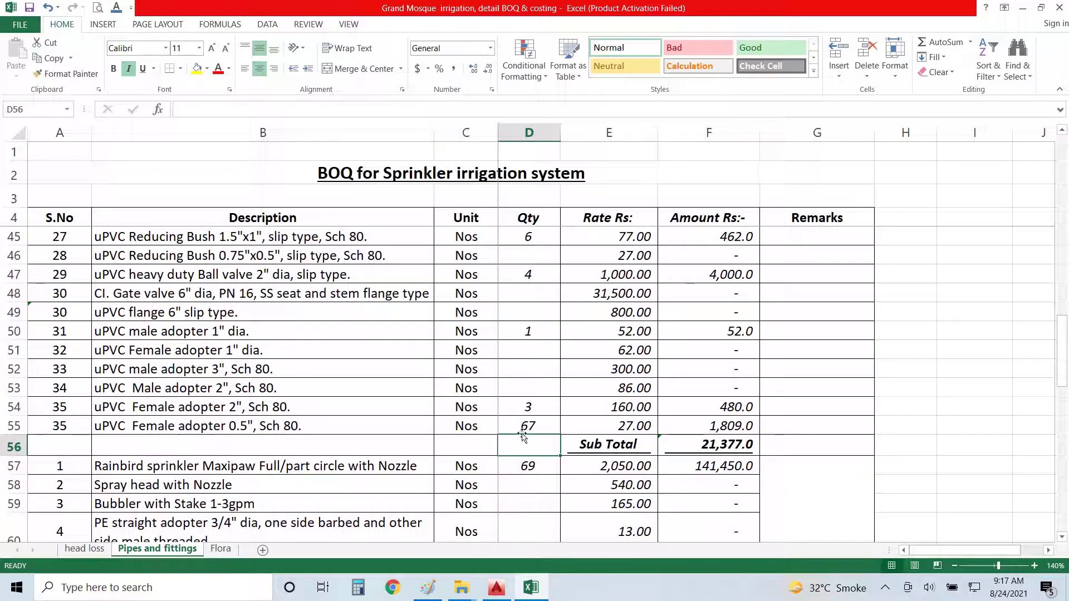
click(524, 431)
text(69)
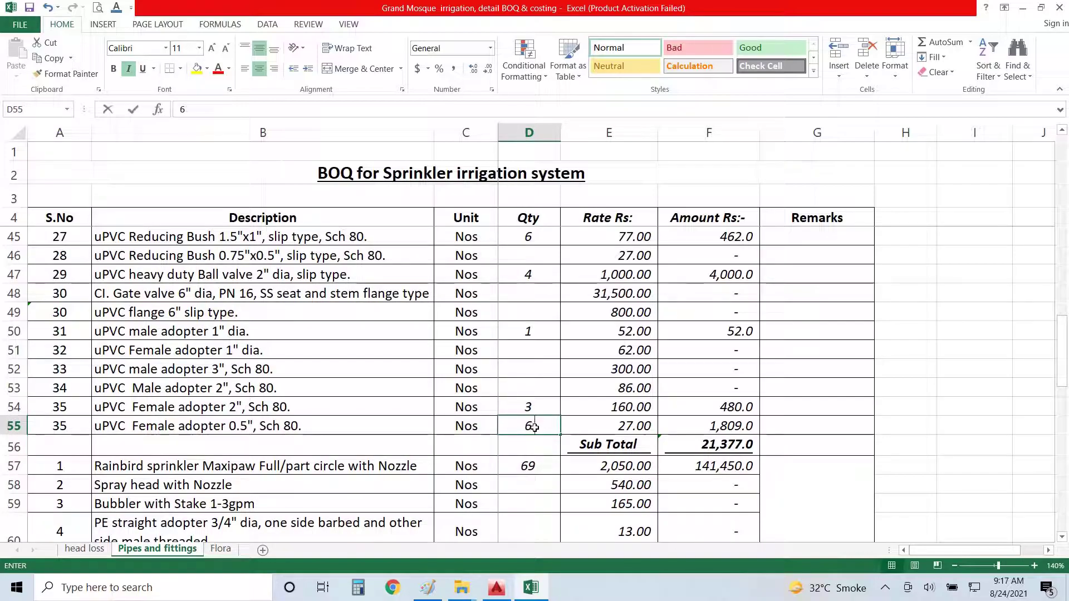
click(544, 363)
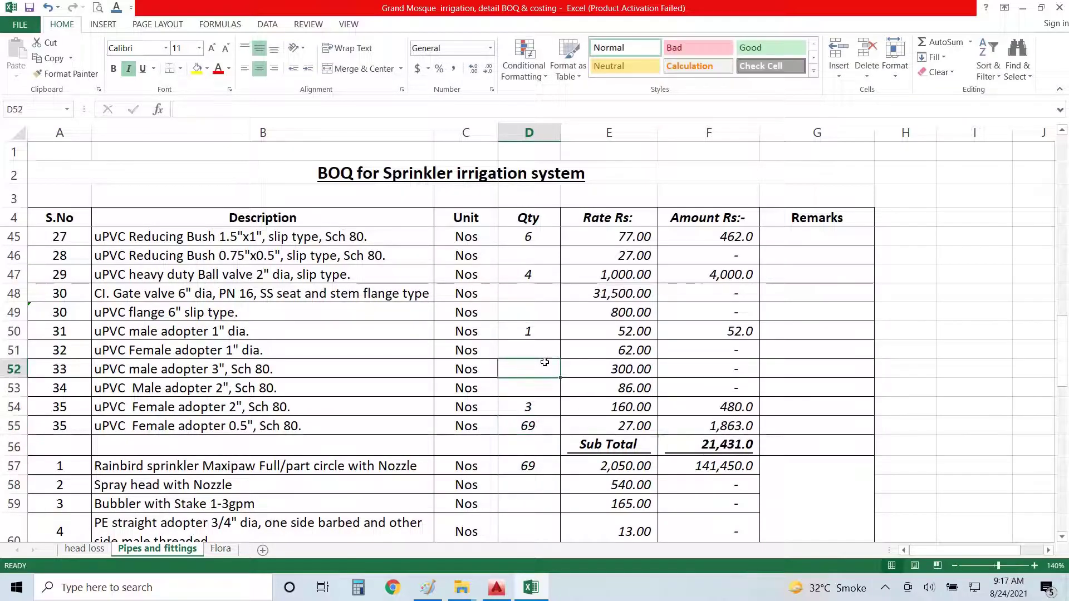
scroll(544, 362, up, 4)
click(541, 371)
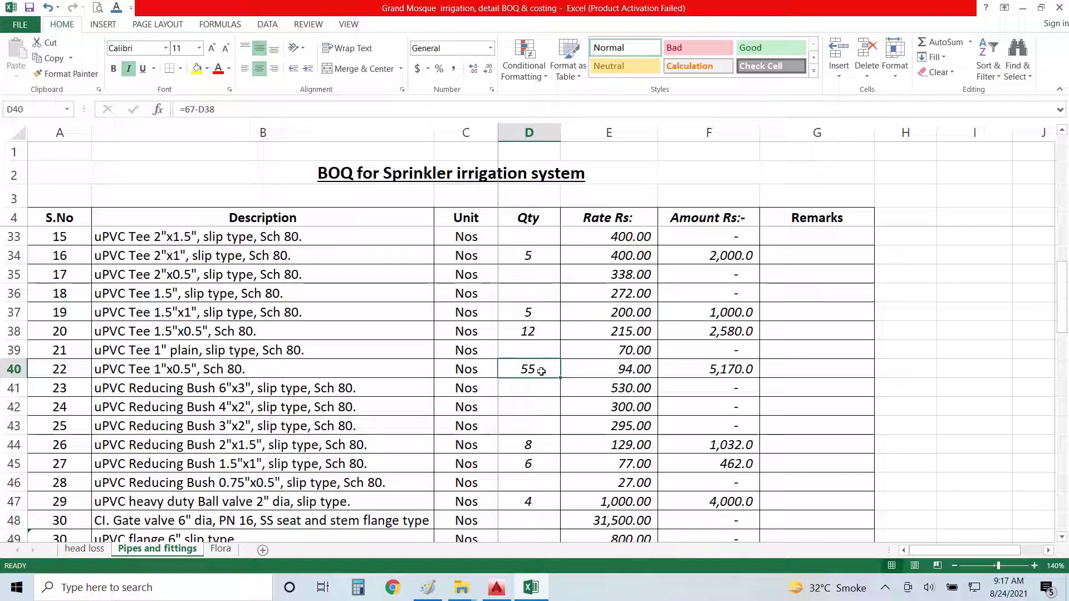
double_click(541, 372)
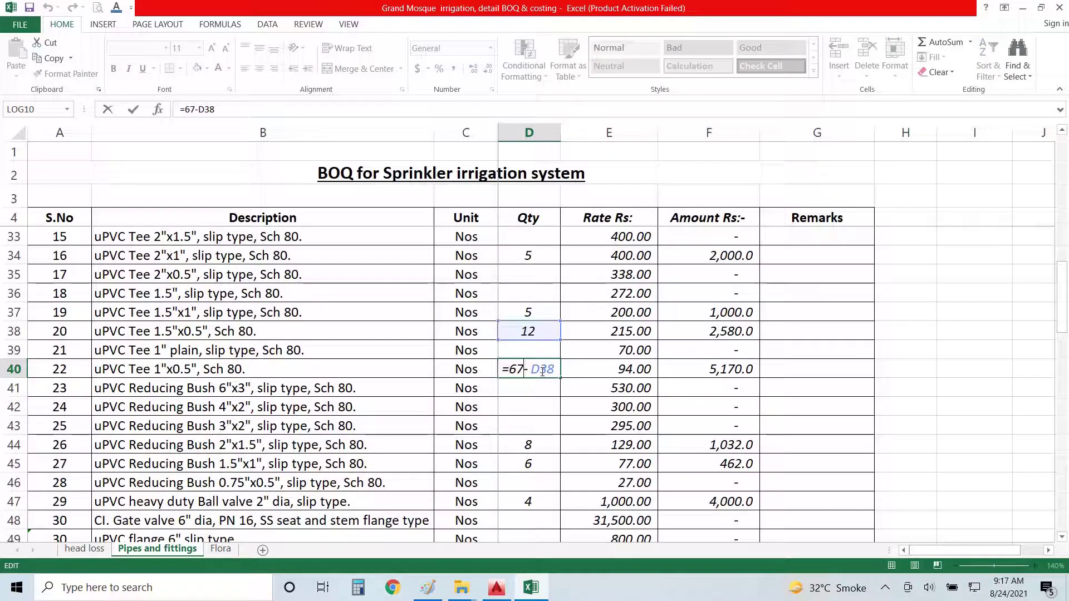
key(shift+Left)
text(9)
key(Return)
Enter 35 as the PE straight adopter quantity in D60.
scroll(536, 398, down, 5)
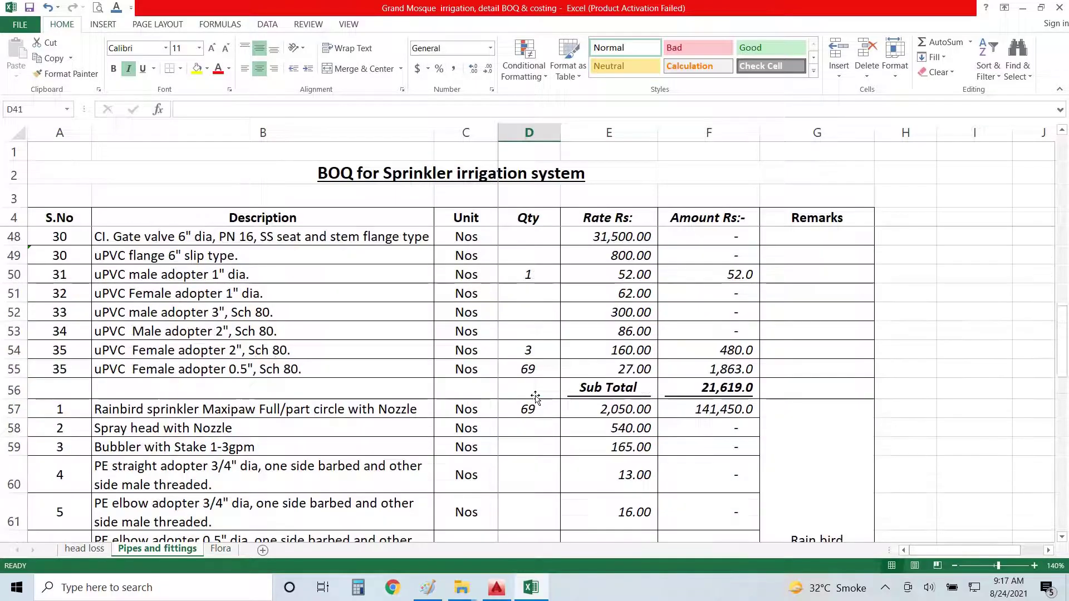
scroll(535, 399, down, 3)
click(518, 291)
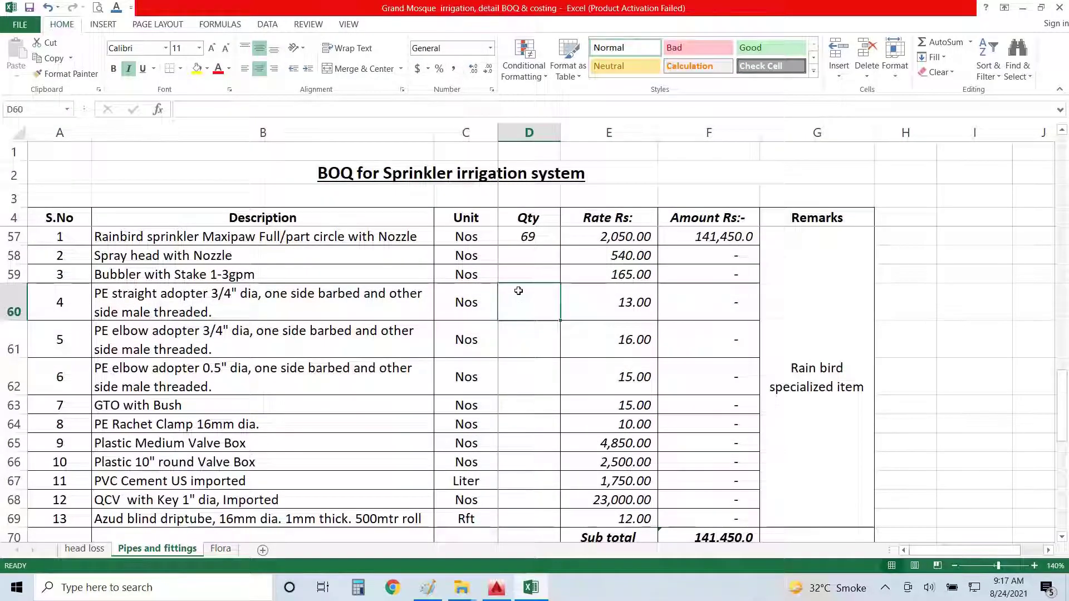
scroll(518, 290, up, 1)
click(526, 318)
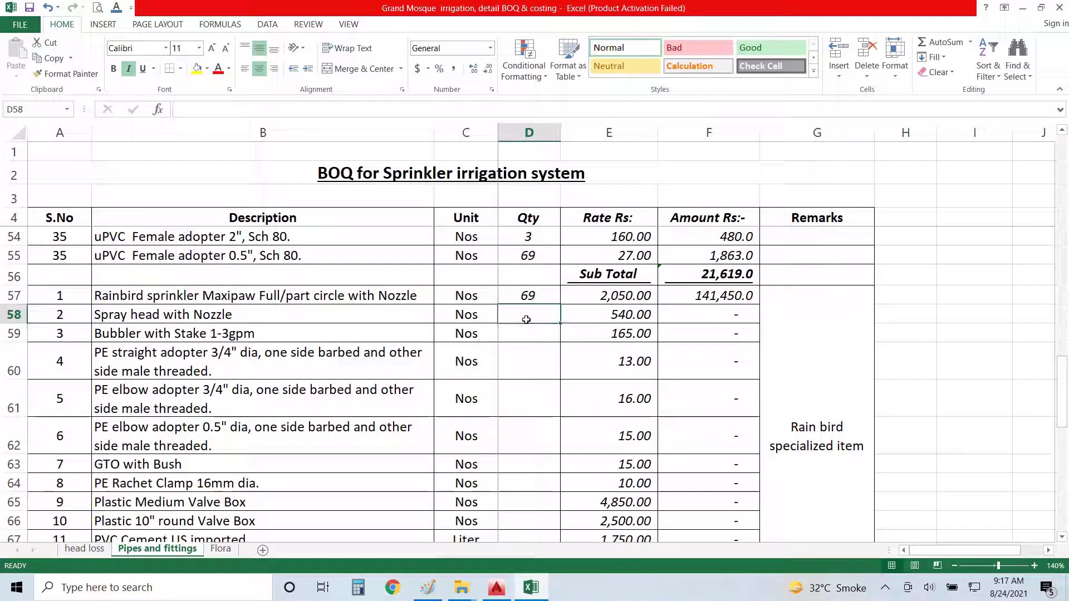
key(Down)
key(Down)
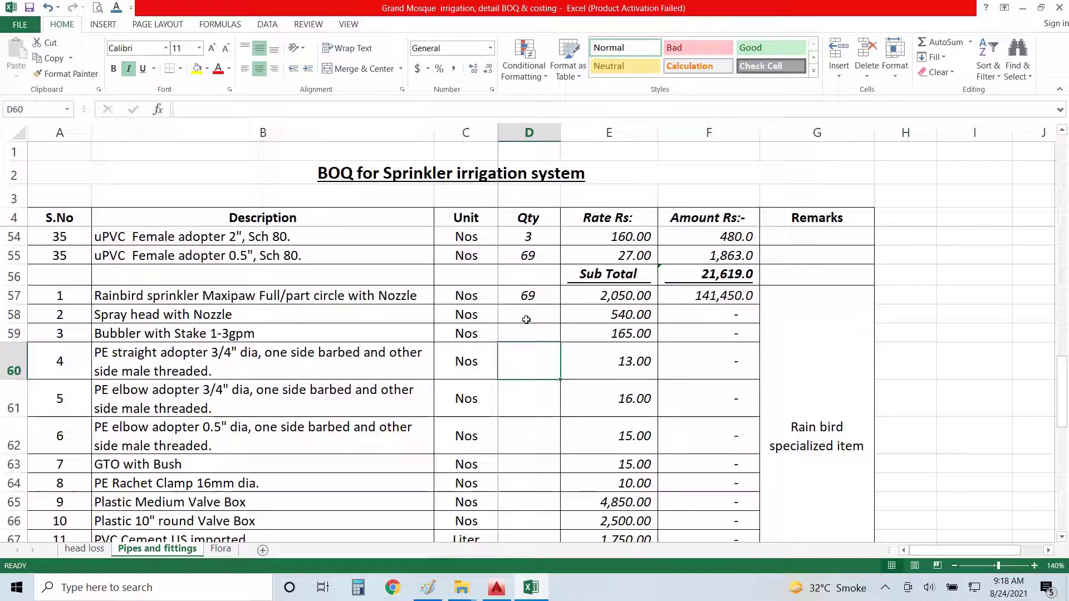
key(Up)
key(Up)
key(Up)
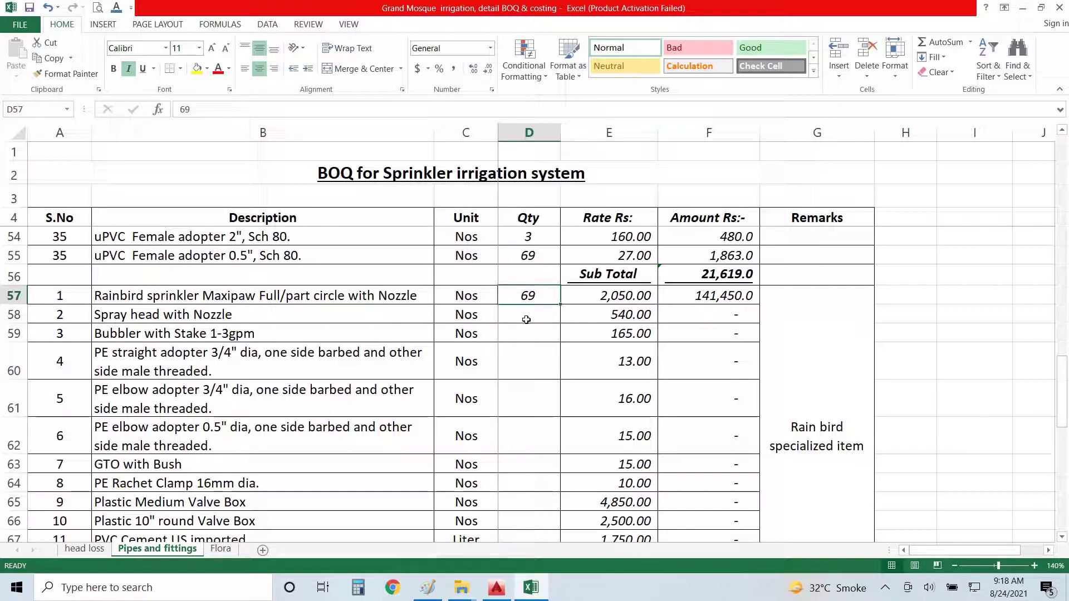
key(Down)
key(Down)
key(Down)
key(Down)
key(Up)
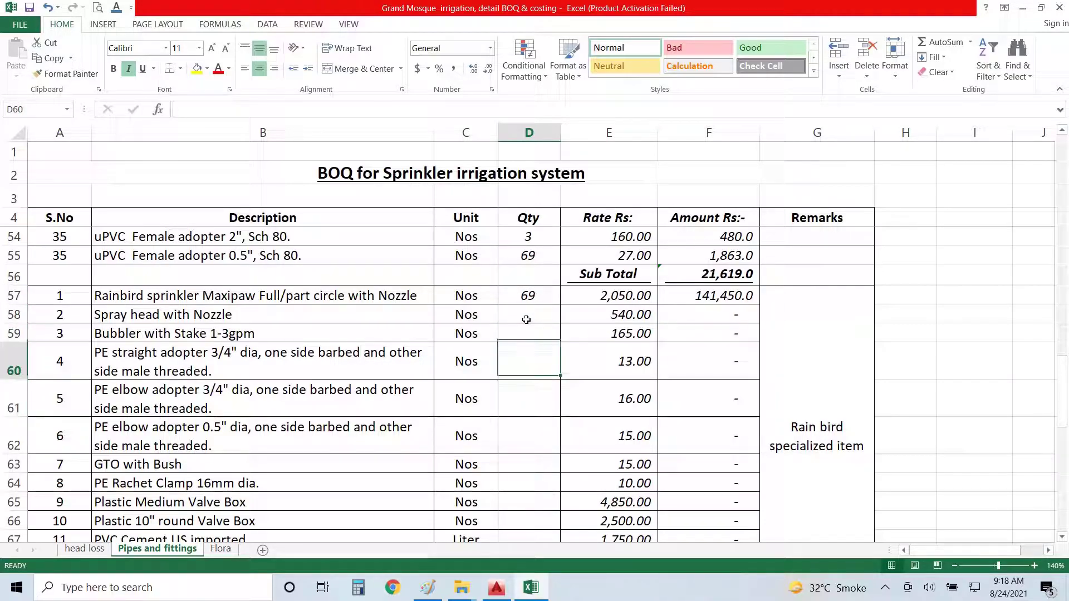
text(35)
key(Return)
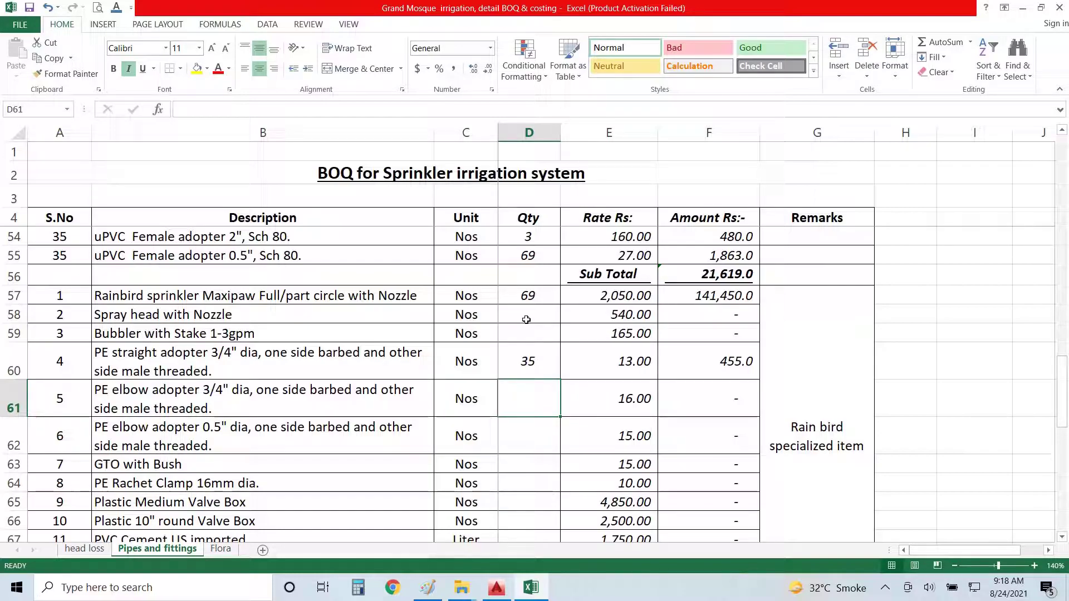
Give the 0.5" elbow adopter quantity 50 and correct D60 to 50.
key(Down)
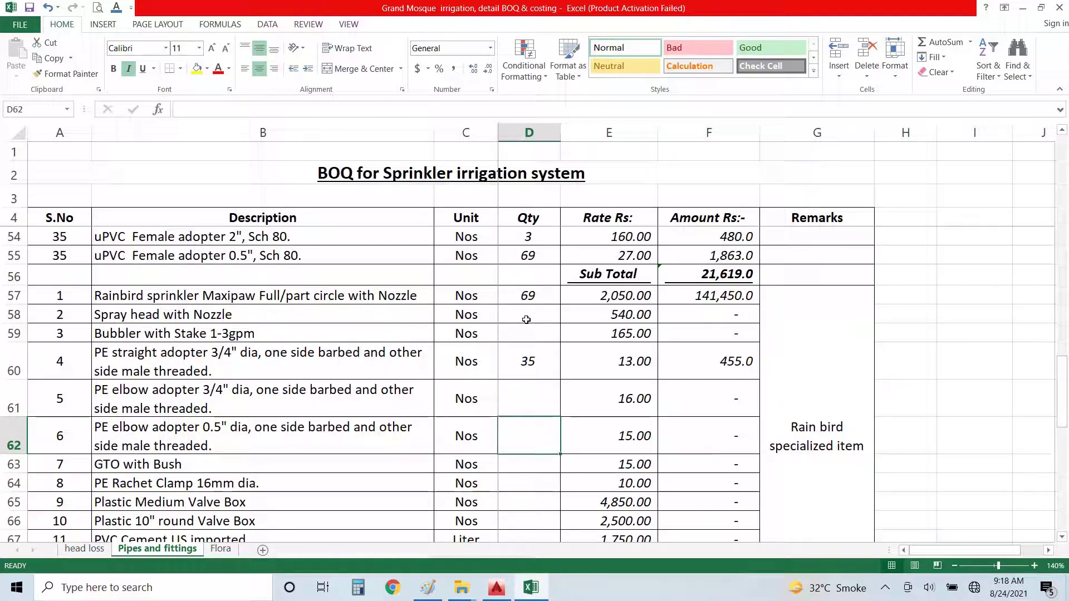
text(50)
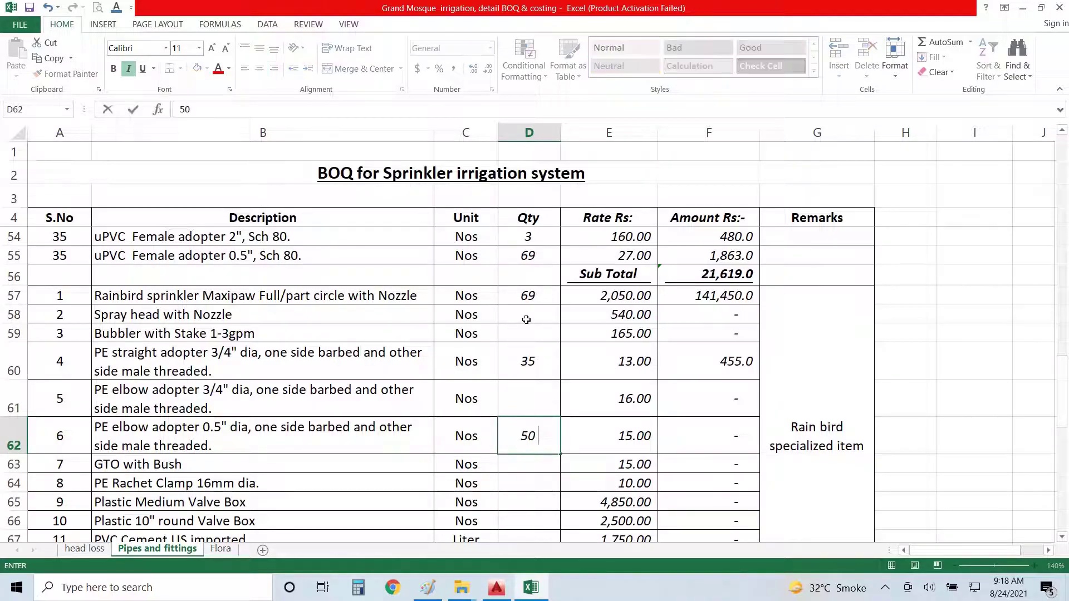
key(Return)
key(Up)
key(Up)
key(Up)
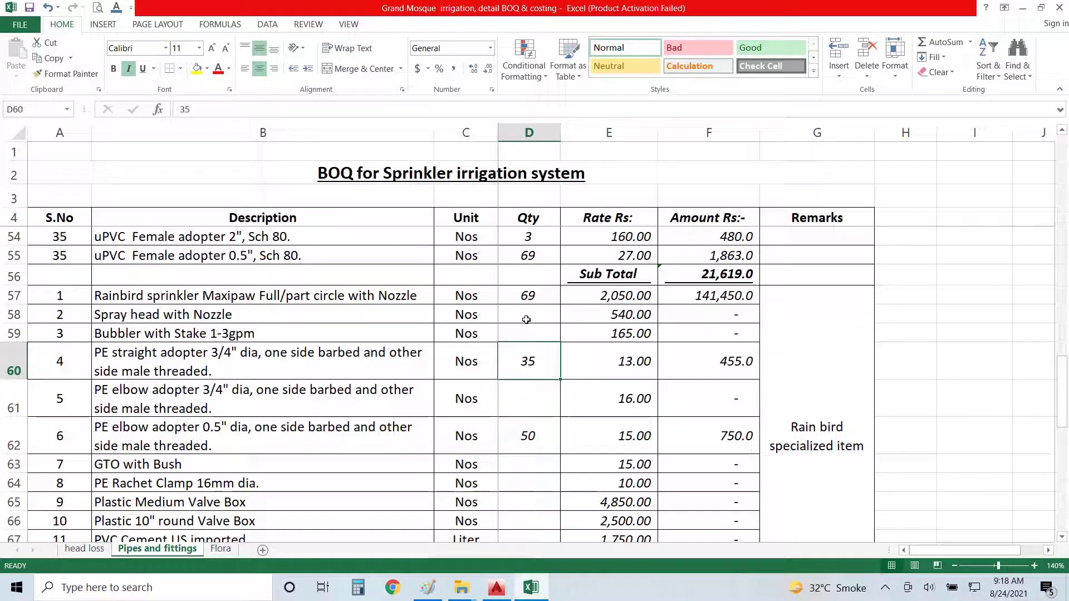
text(50)
key(Return)
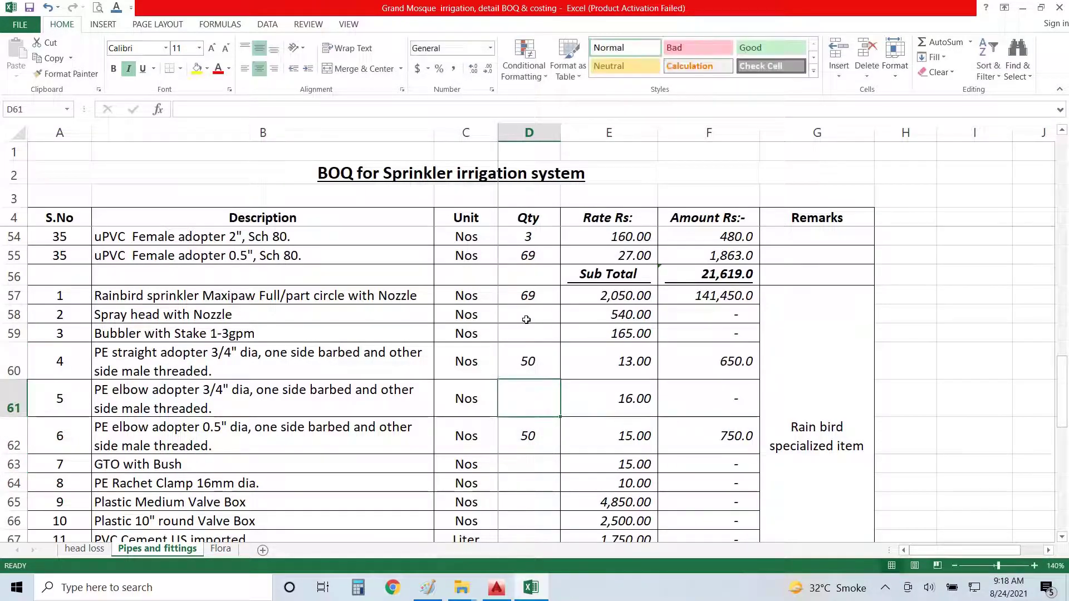
Clear the GTO with Bush quantity in D63, leaving 100 as the PE Rachet Clamp quantity.
key(Down)
key(Down)
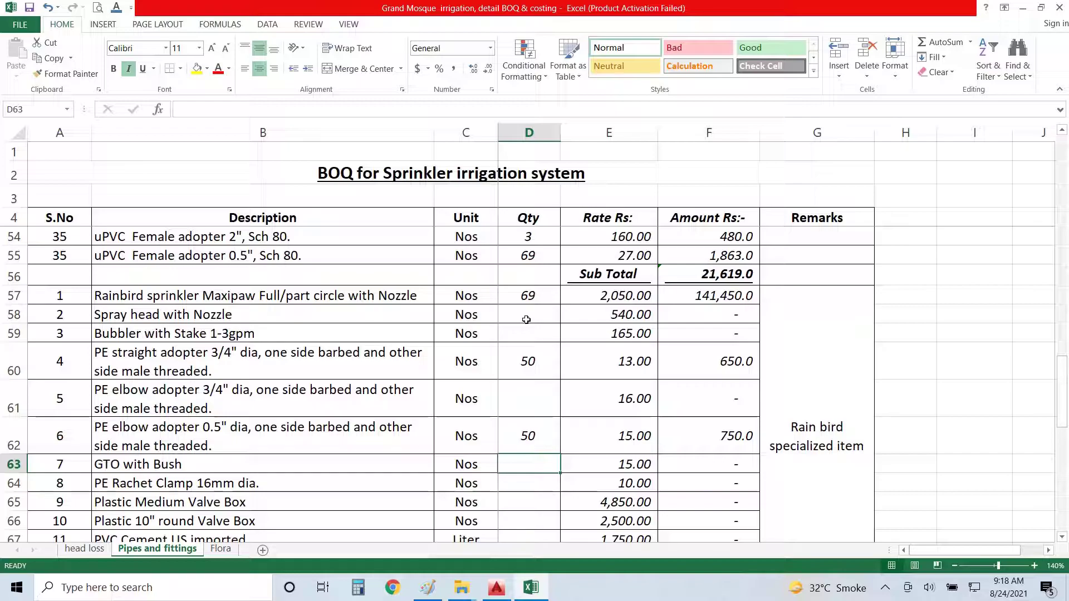
key(Down)
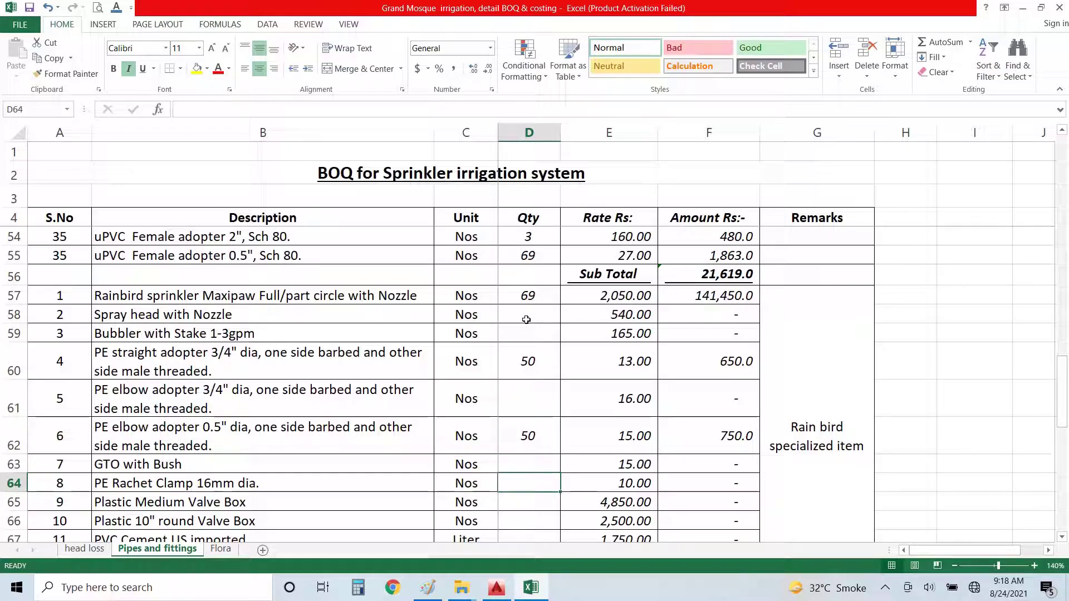
key(Up)
text(1)
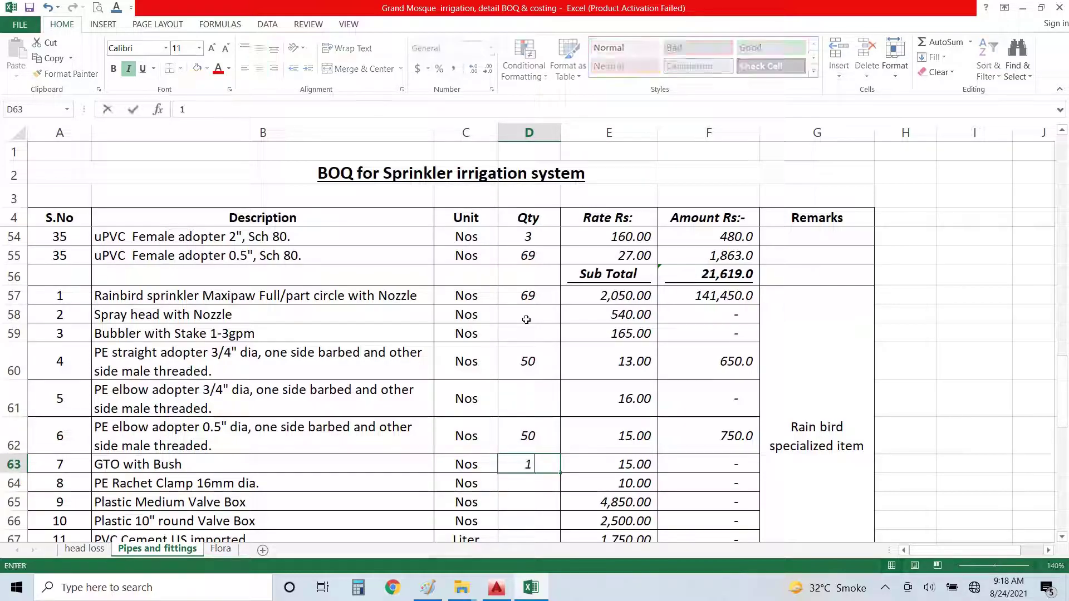
text(00)
key(Return)
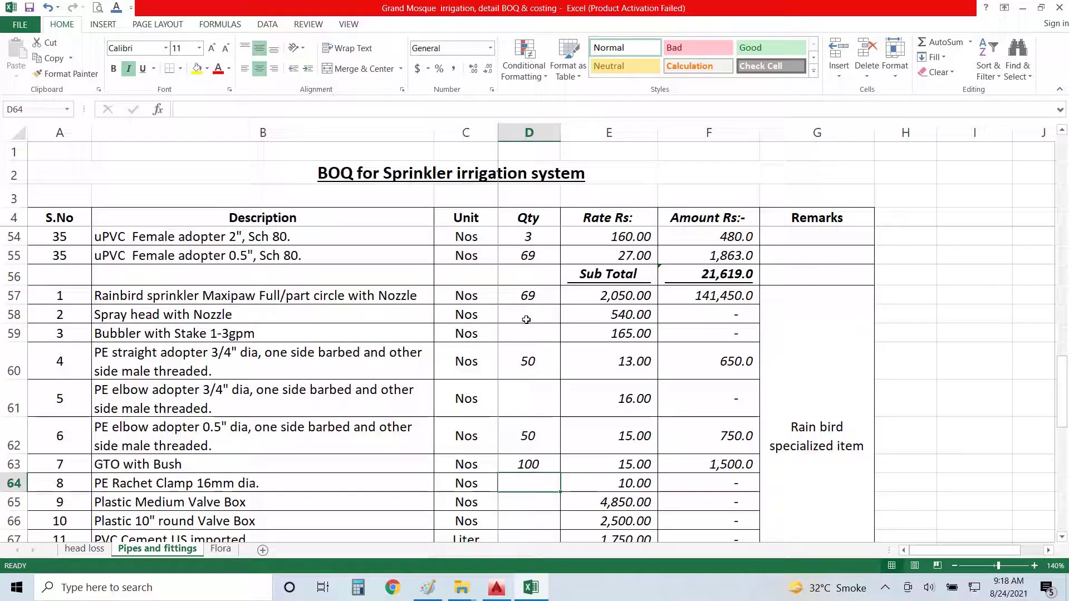
key(Down)
key(Up)
key(Down)
key(Up)
key(Up)
key(BackSpace)
key(Return)
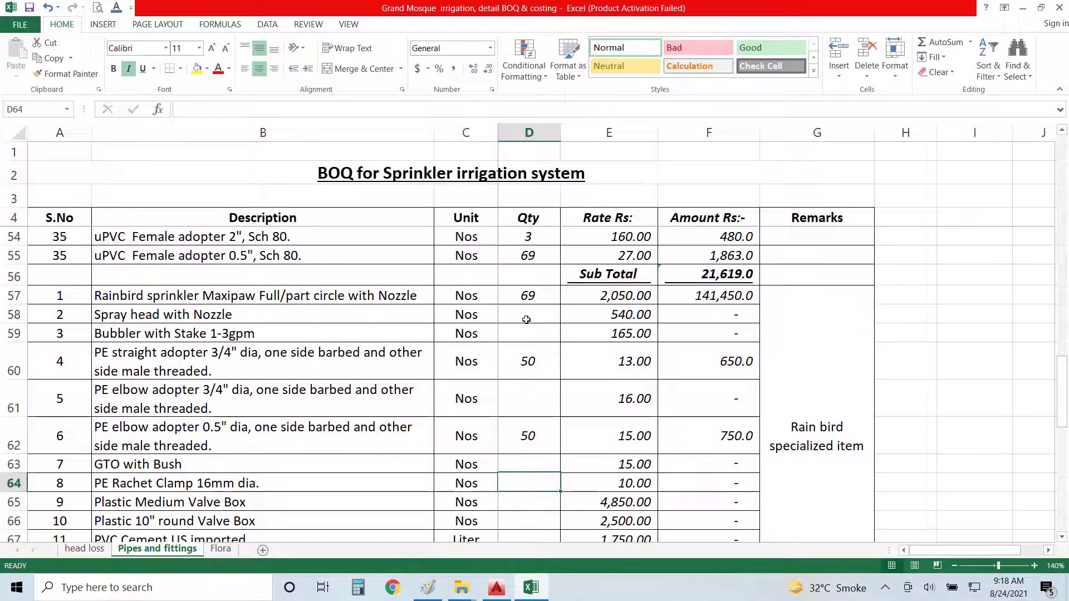
key(BackSpace)
Enter quantity 100 for the PE ratchet clamp and 5 for the 10" valve box.
text(100)
key(Return)
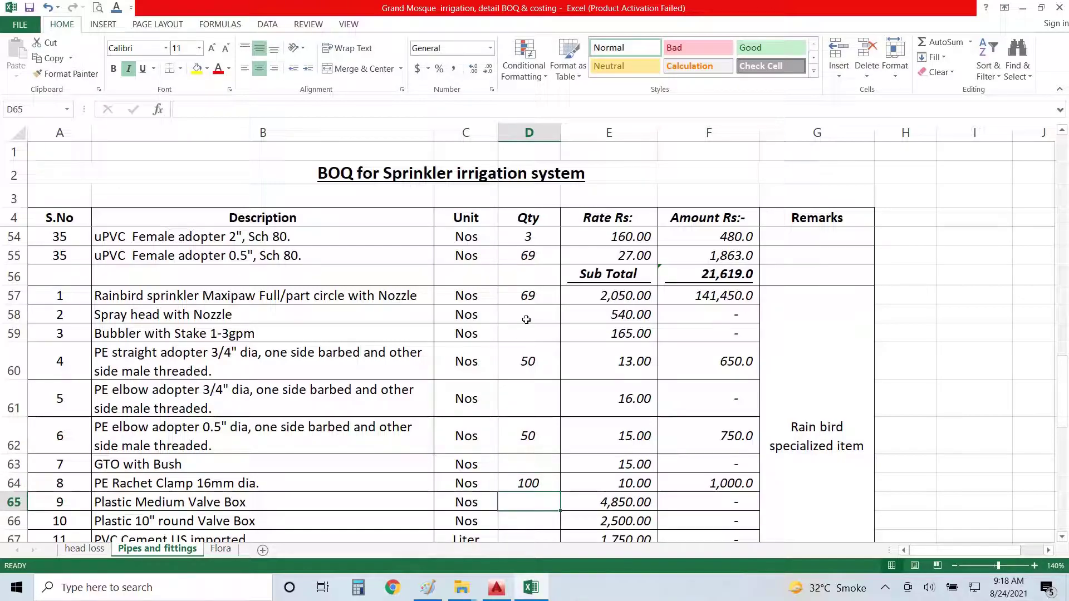
key(Down)
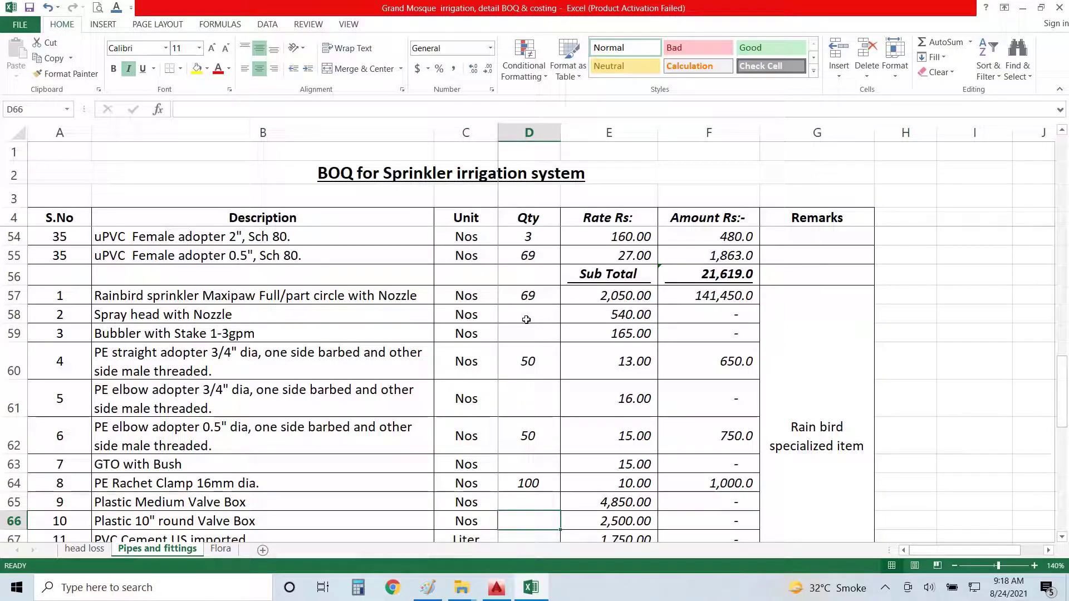
text(5)
key(Return)
key(Up)
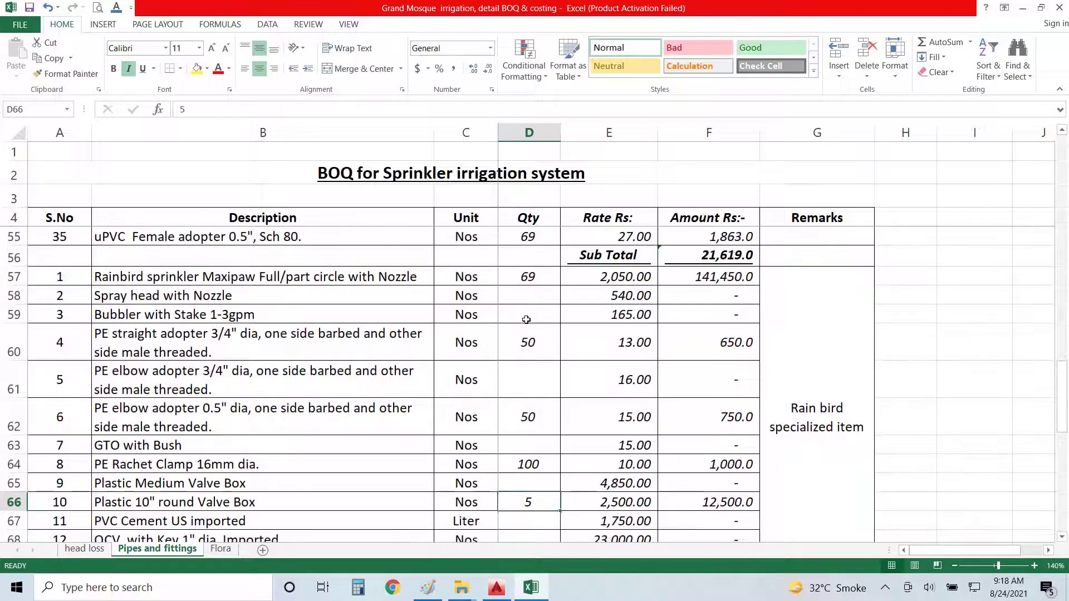
key(Up)
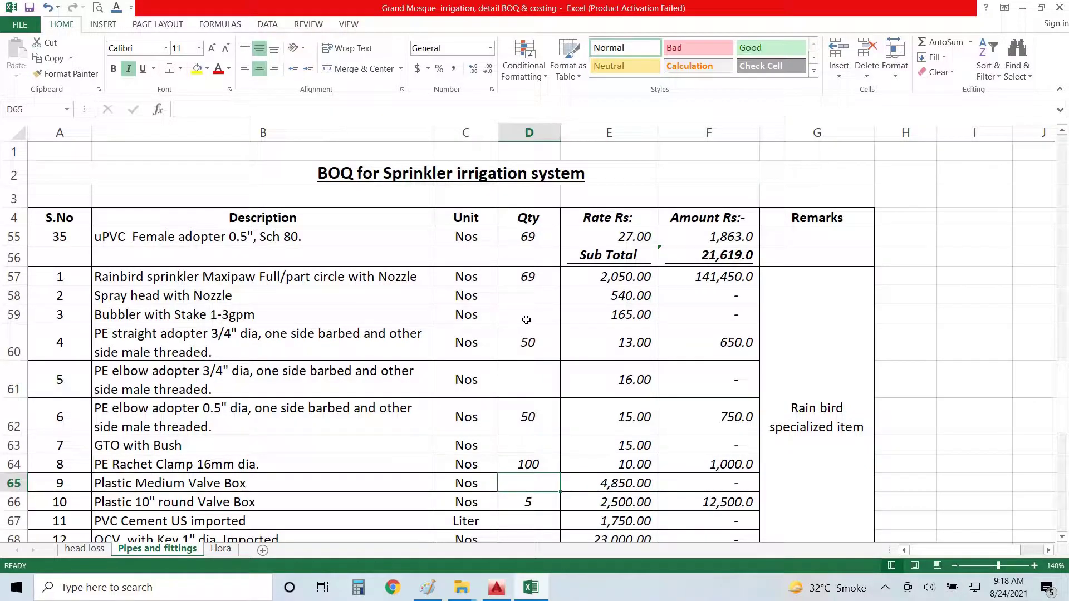
Check the AutoCAD irrigation drawing, then enter quantity 2 for the medium valve box.
key(alt+Tab)
scroll(446, 444, up, 6)
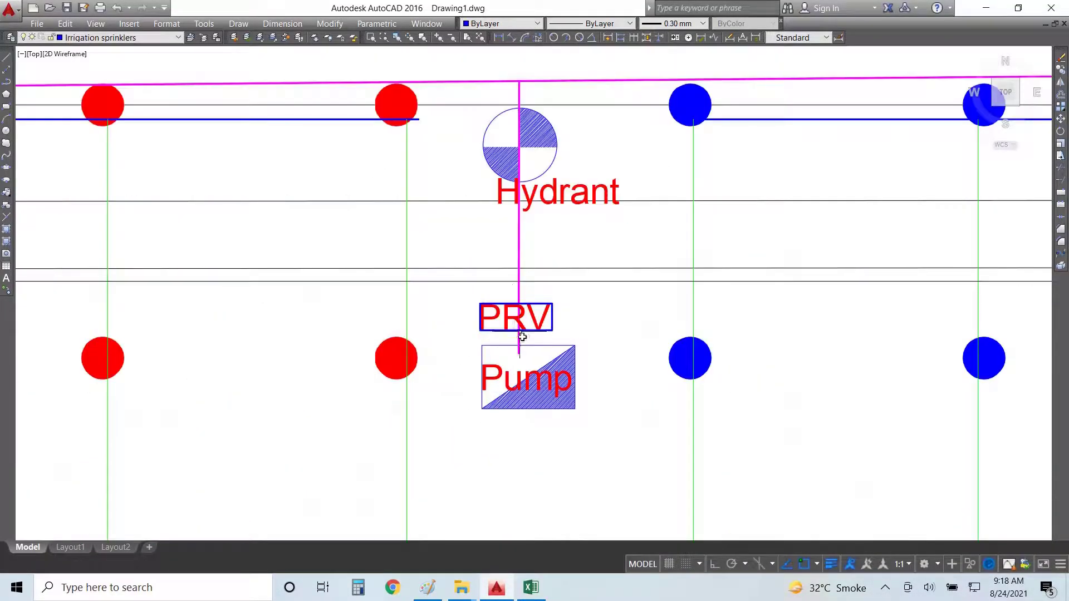
key(alt+Tab)
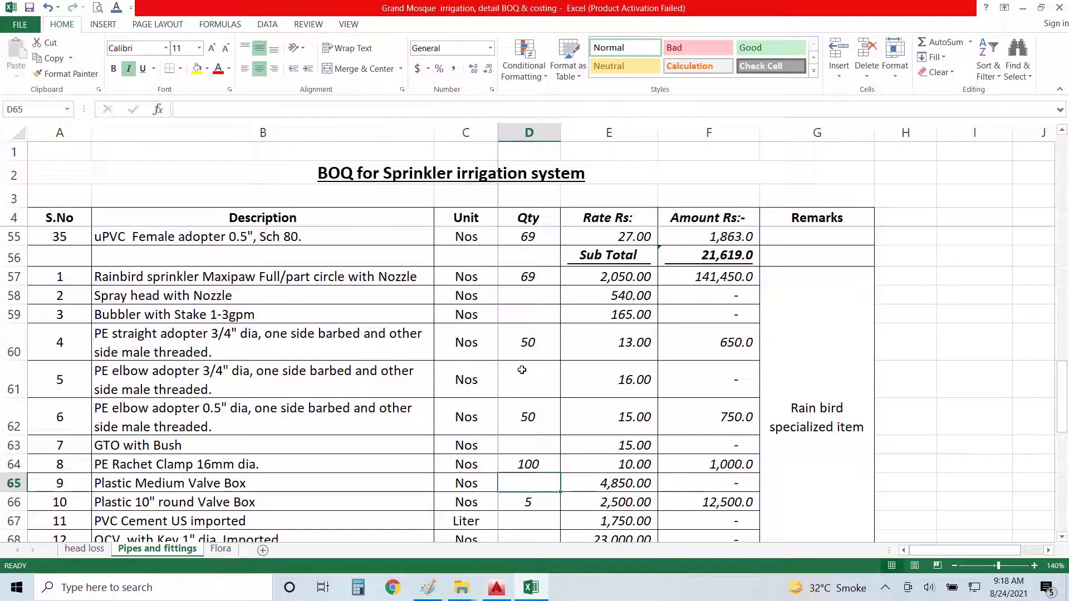
text(2)
key(Return)
Enter 2 for PVC cement, 1 for the QCV and +69*3 (207) for the driptube.
scroll(530, 398, down, 3)
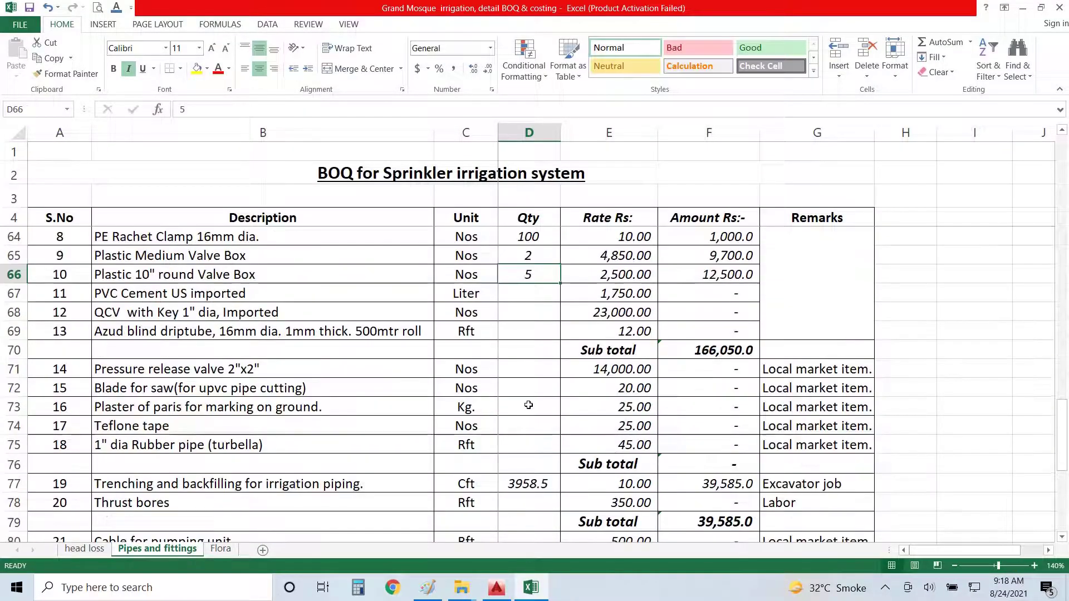
click(520, 307)
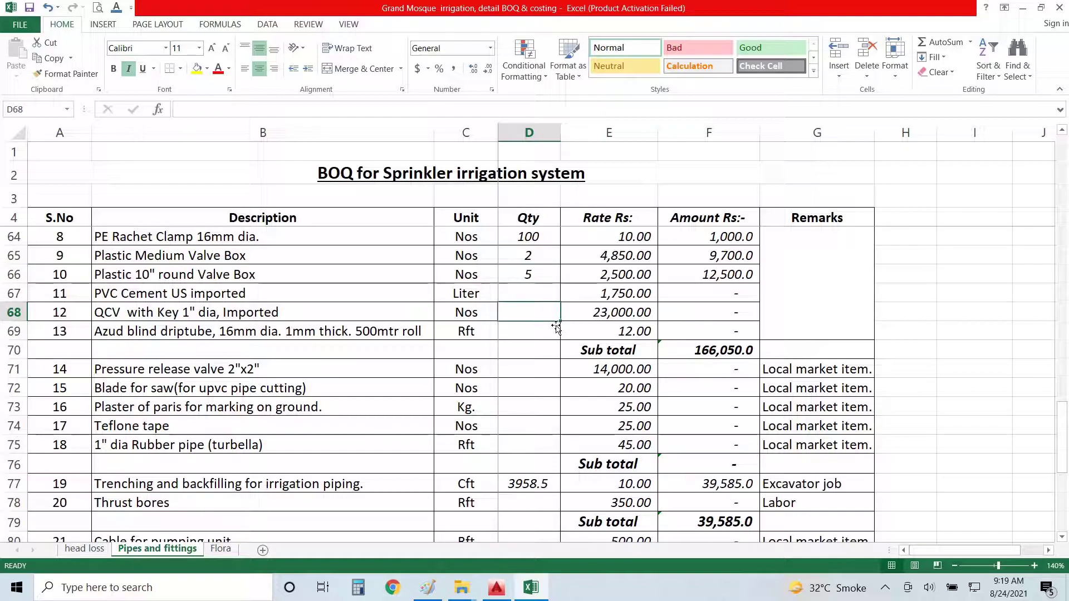
key(Up)
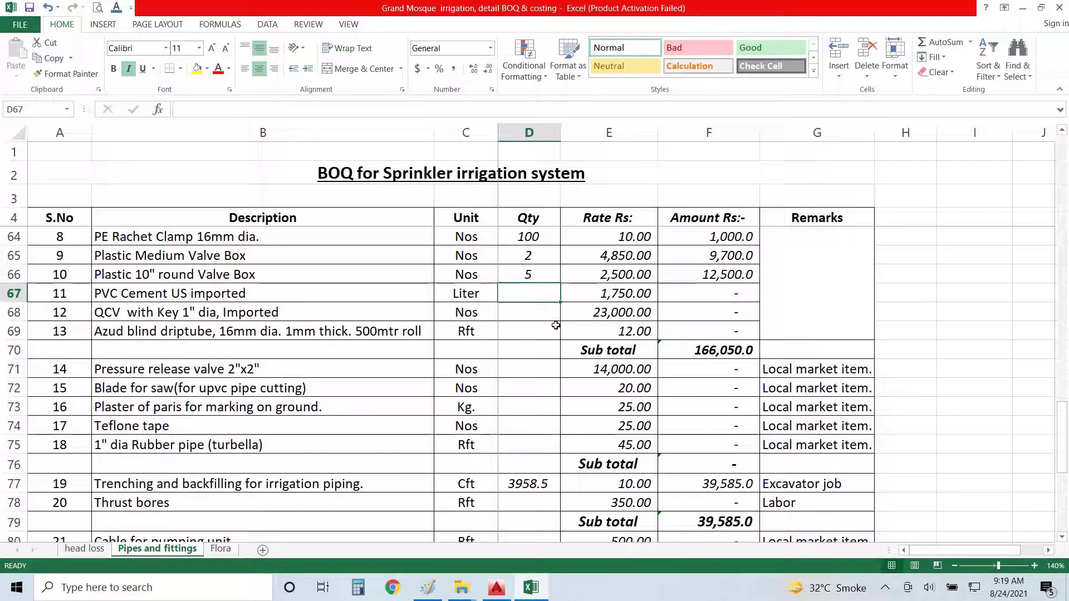
text(2)
key(Return)
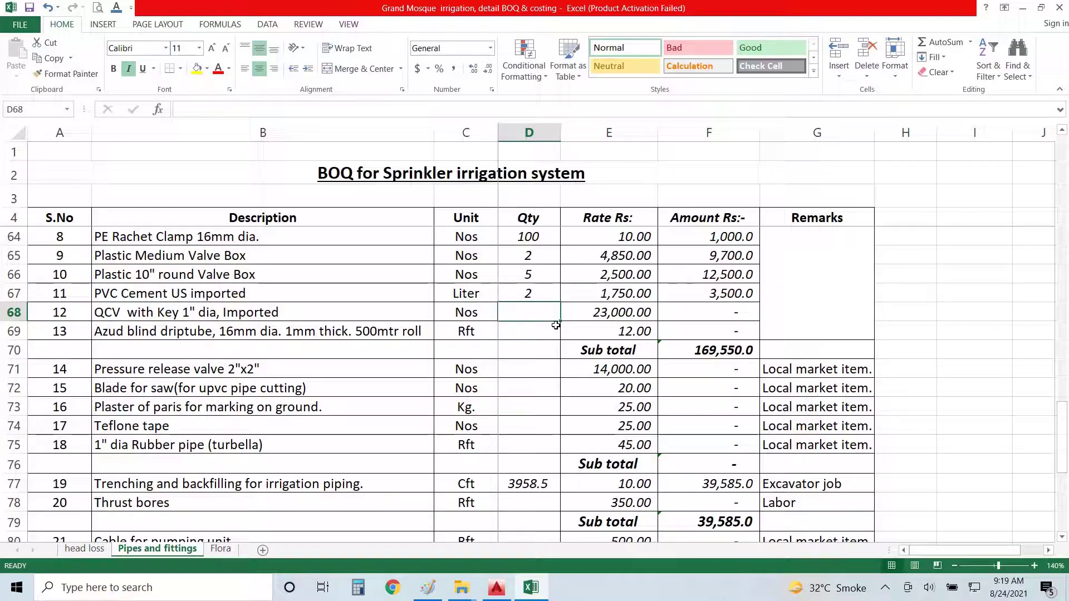
text(1)
key(Return)
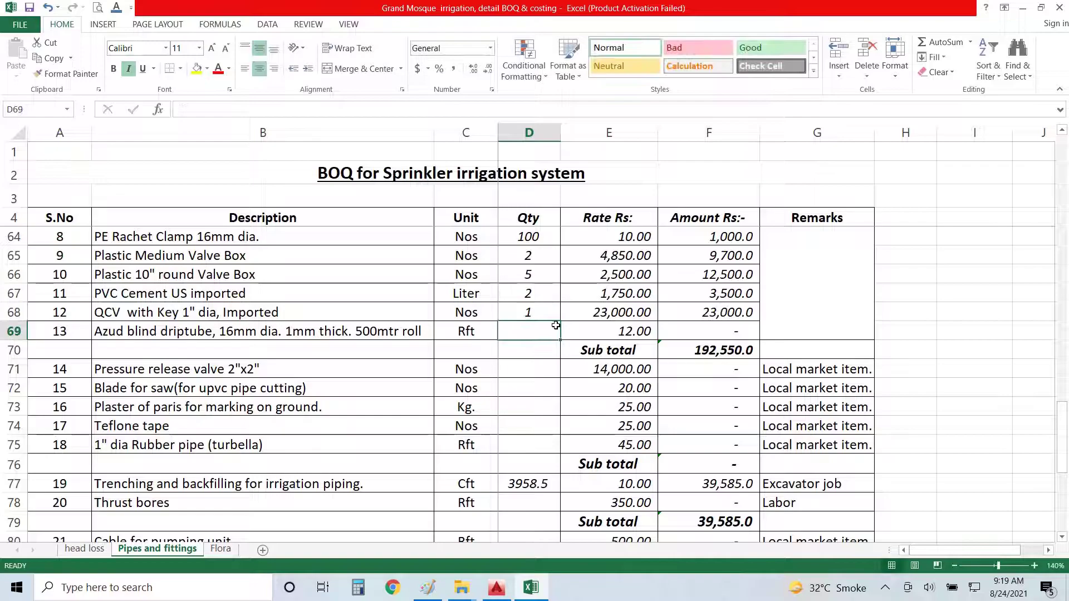
text(+)
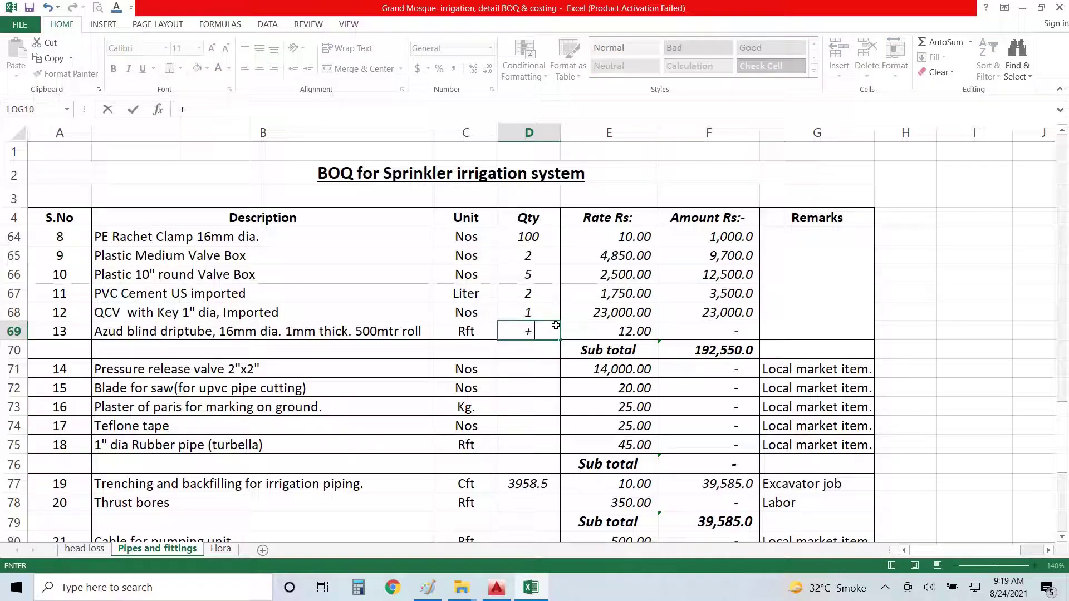
text(69*3)
key(Return)
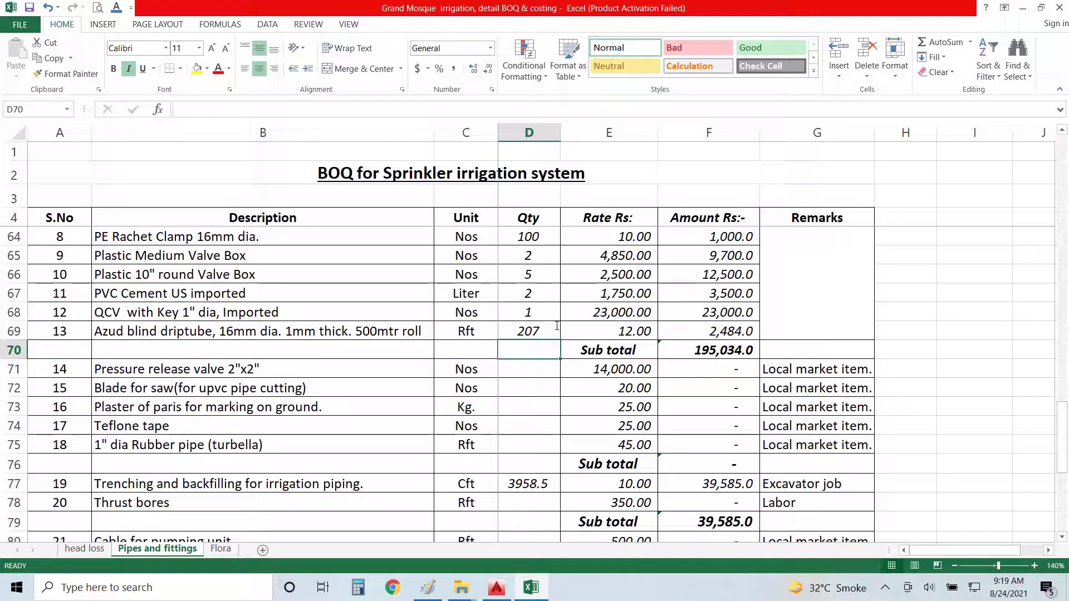
Enter quantities 1 pressure release valve, 2 saw blades, 10 plaster of paris and 69 Teflon tape.
key(Down)
key(Down)
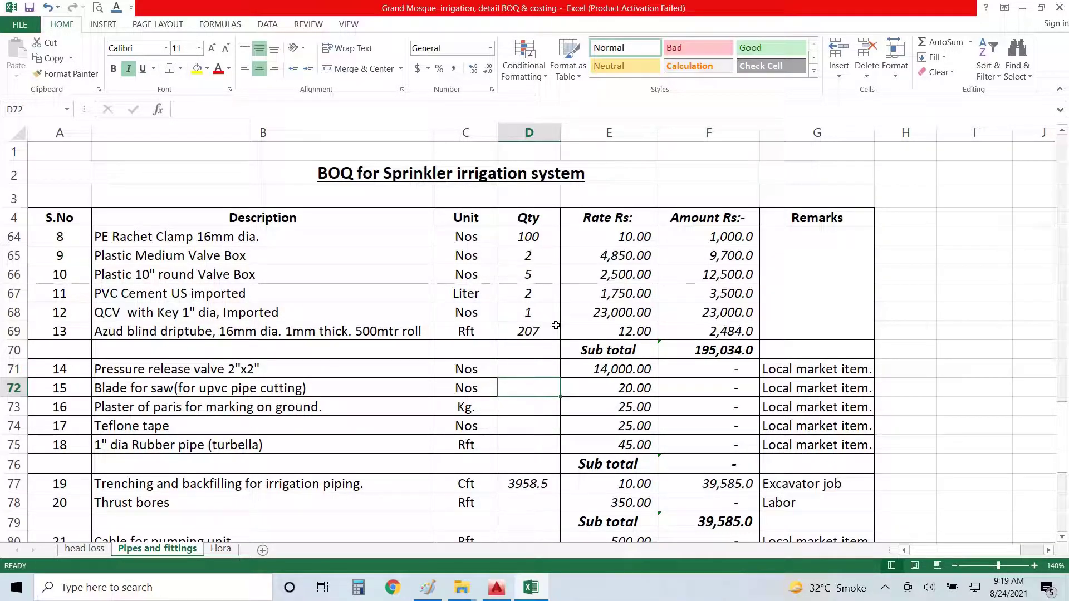
key(Up)
text(1)
key(Return)
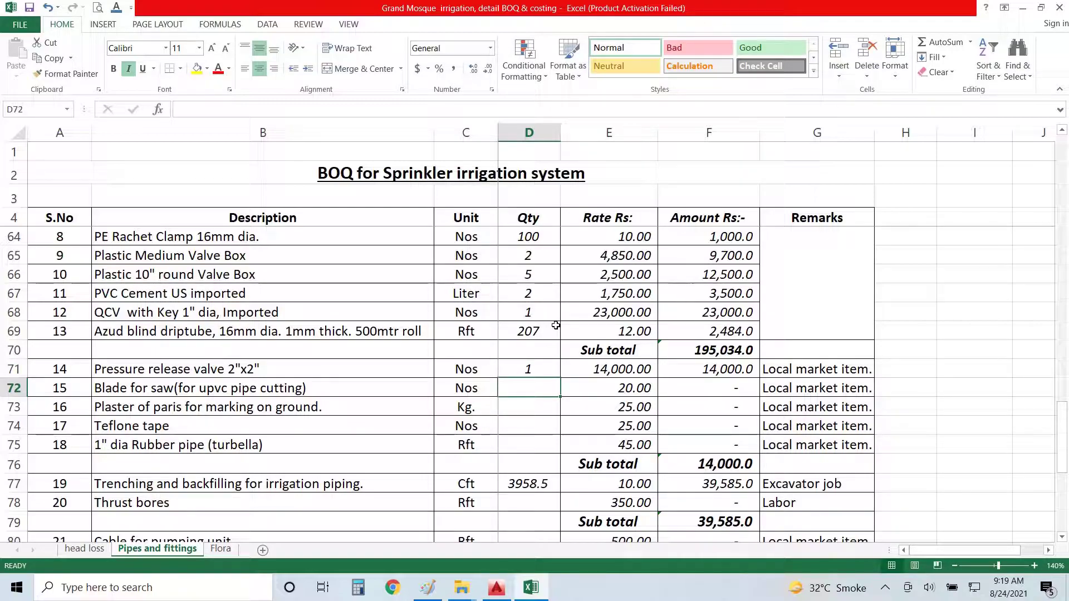
text(2)
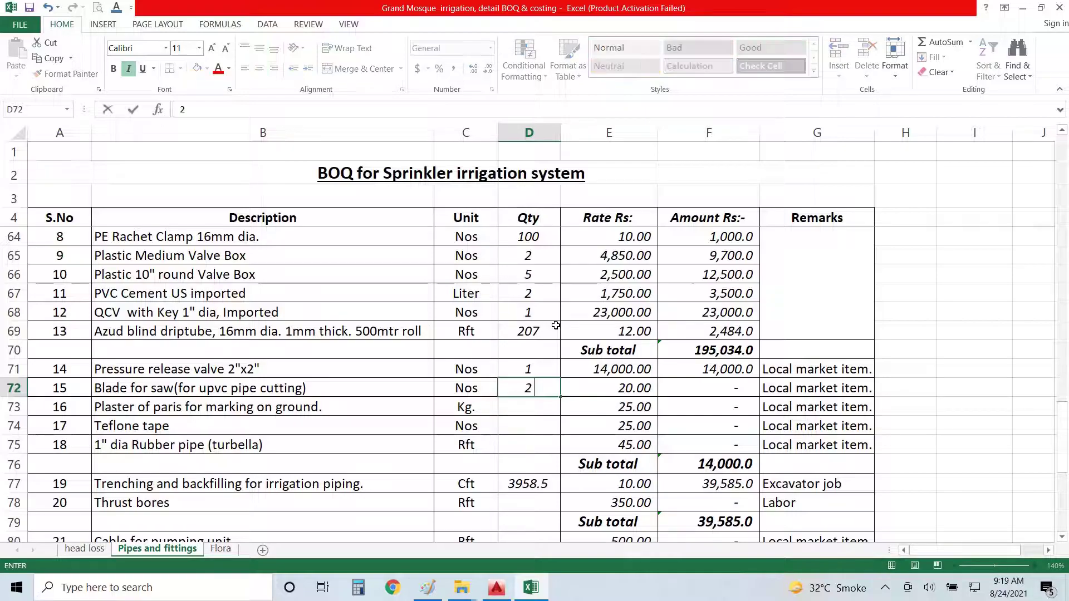
key(Return)
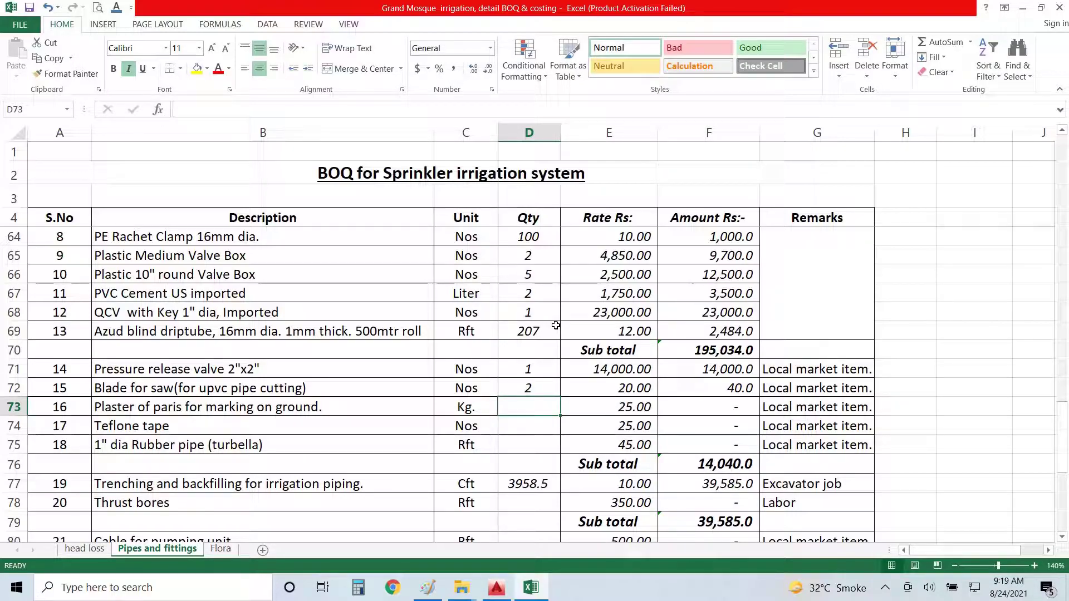
text(10)
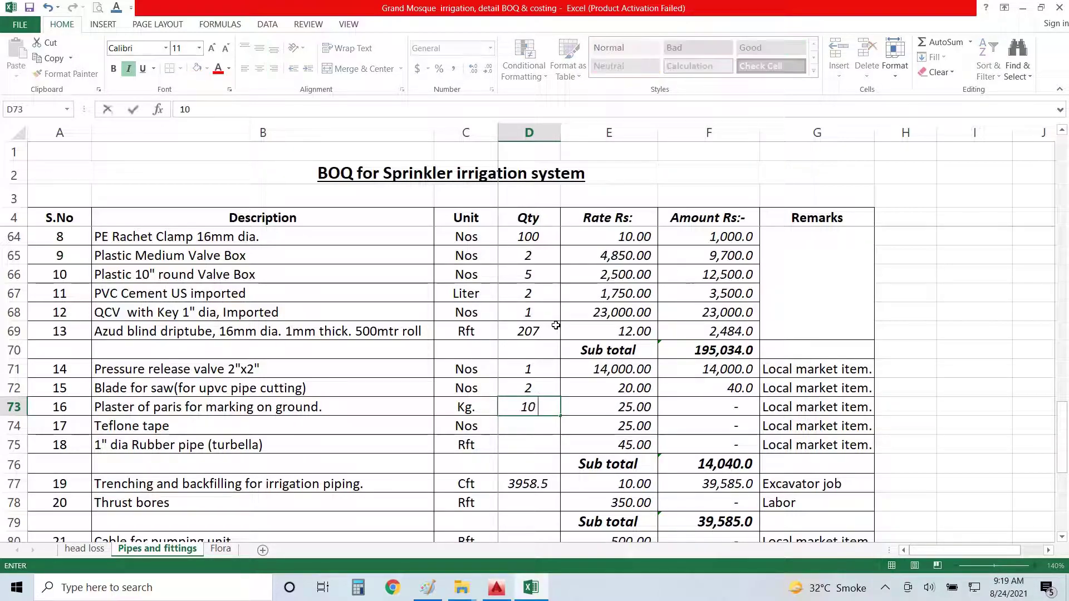
key(Return)
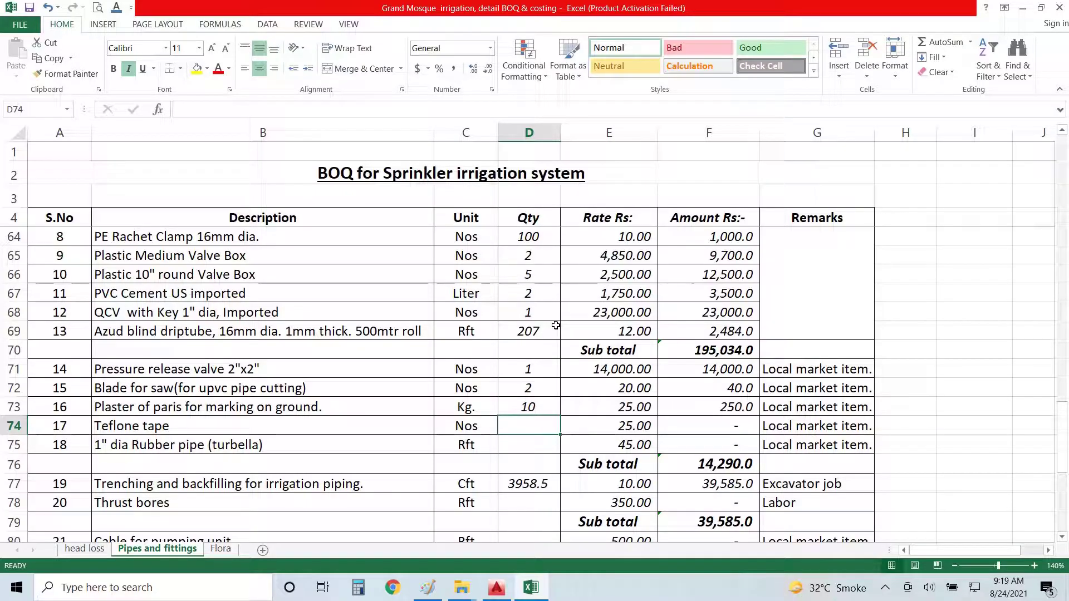
text(69)
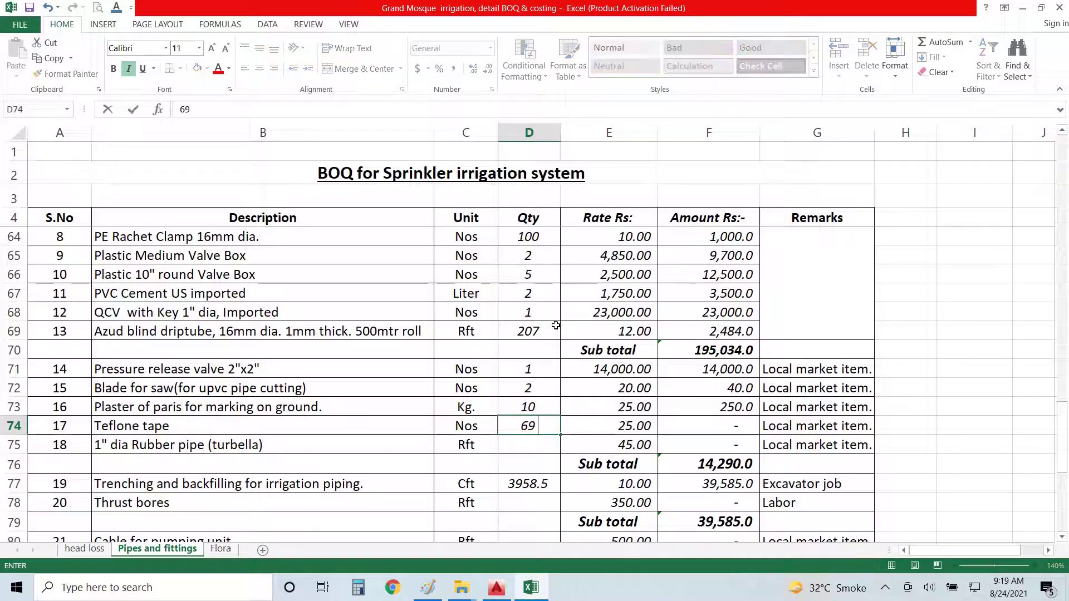
key(Return)
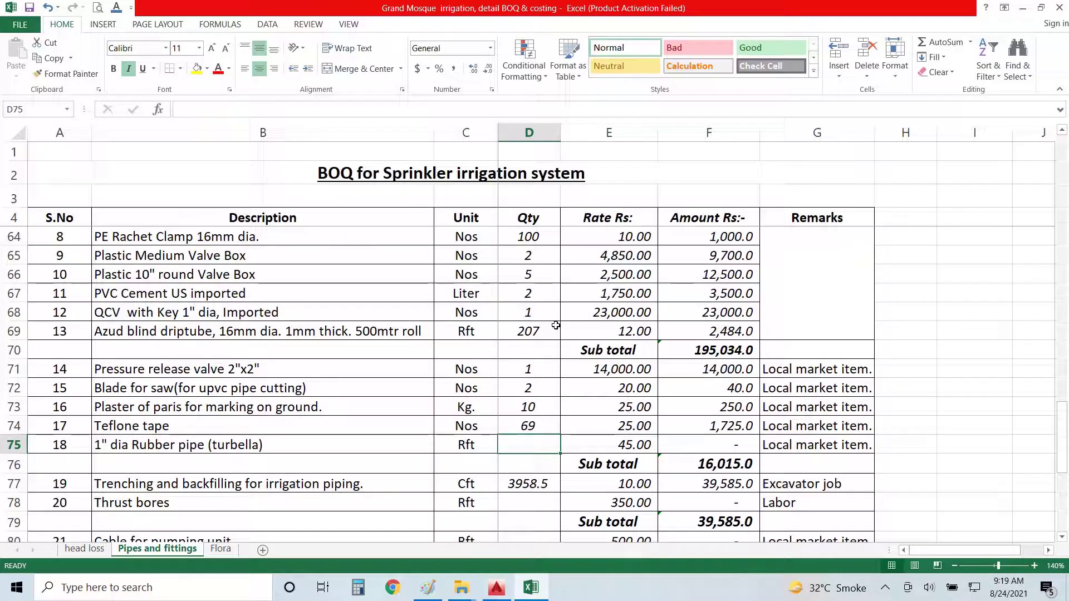
key(Return)
key(Return)
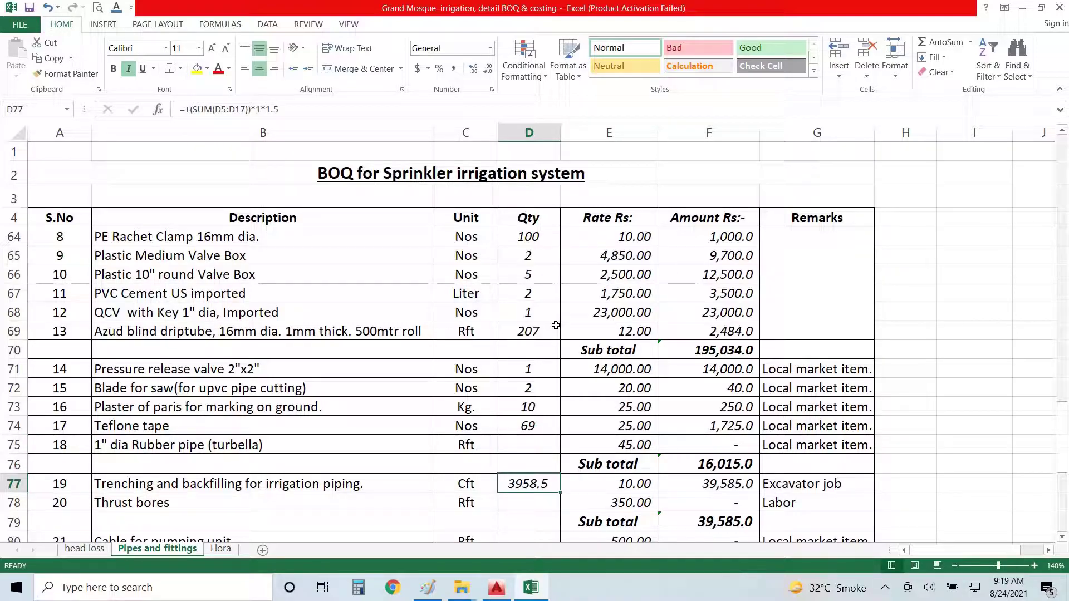
scroll(582, 276, up, 20)
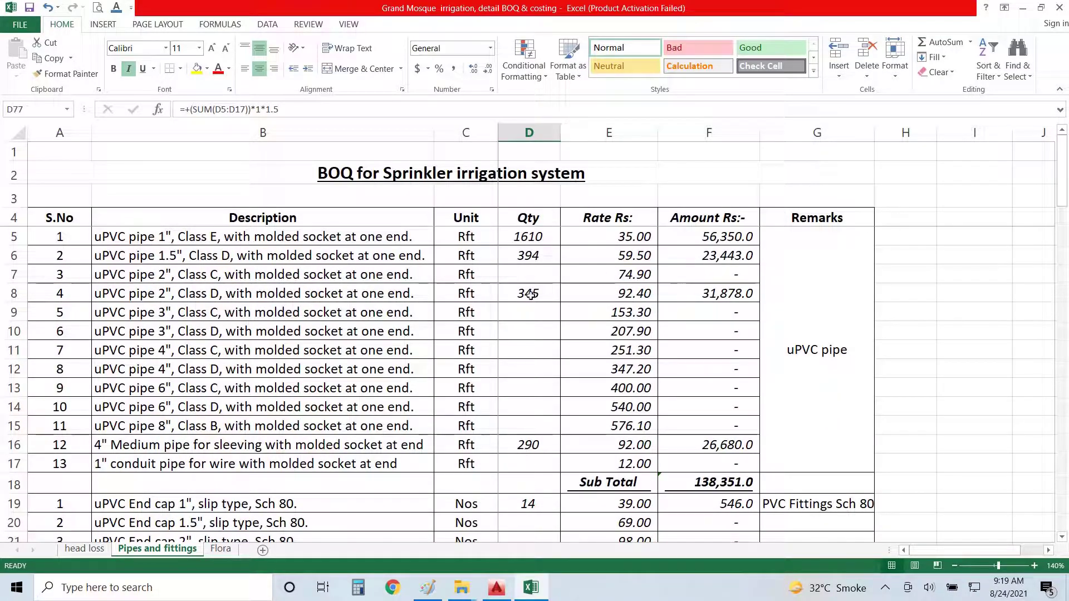
scroll(530, 402, down, 20)
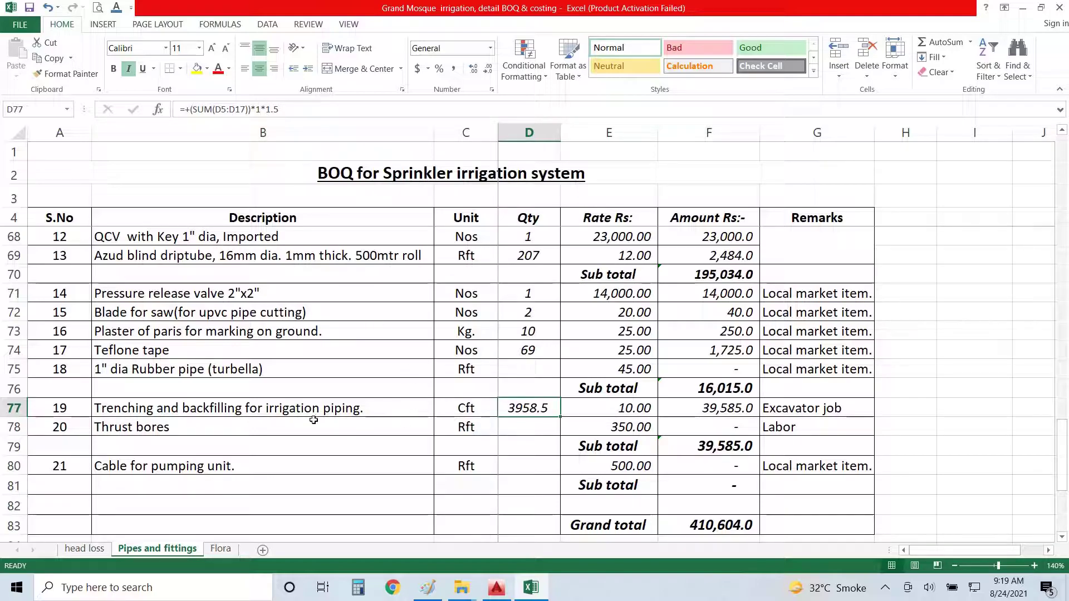
click(526, 486)
click(528, 472)
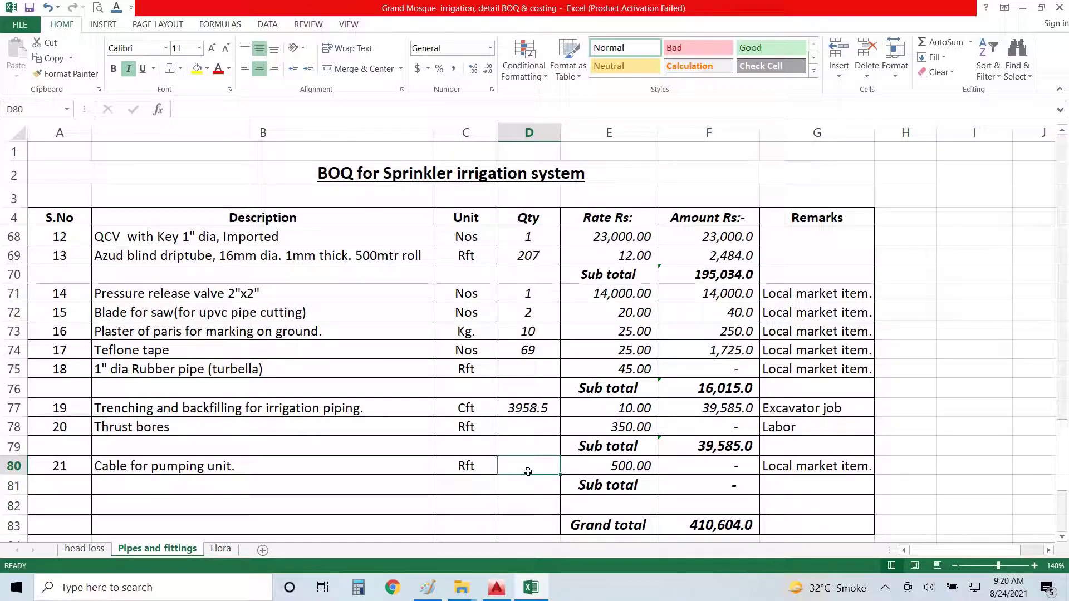
scroll(579, 456, down, 3)
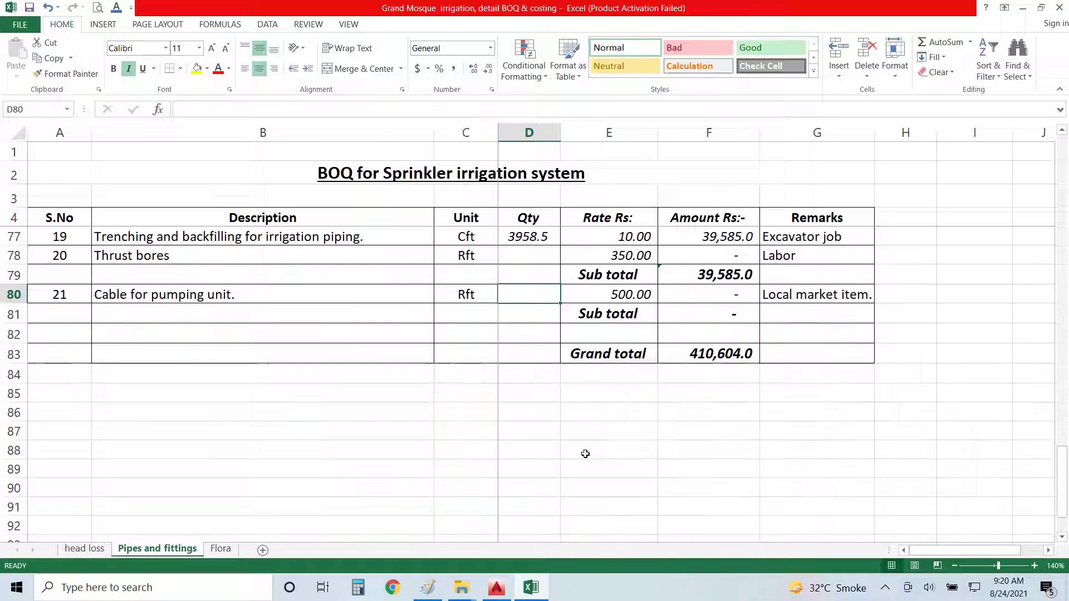
scroll(696, 415, up, 1)
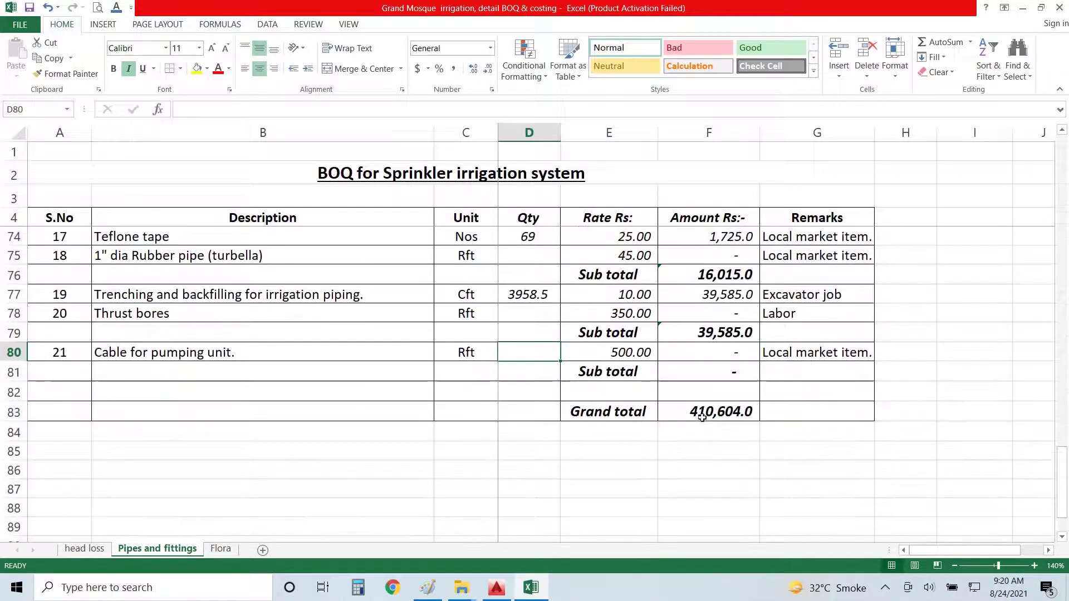
Add a '5% contengency' label below Grand total and start its formula =+F83*5.
double_click(729, 416)
key(Return)
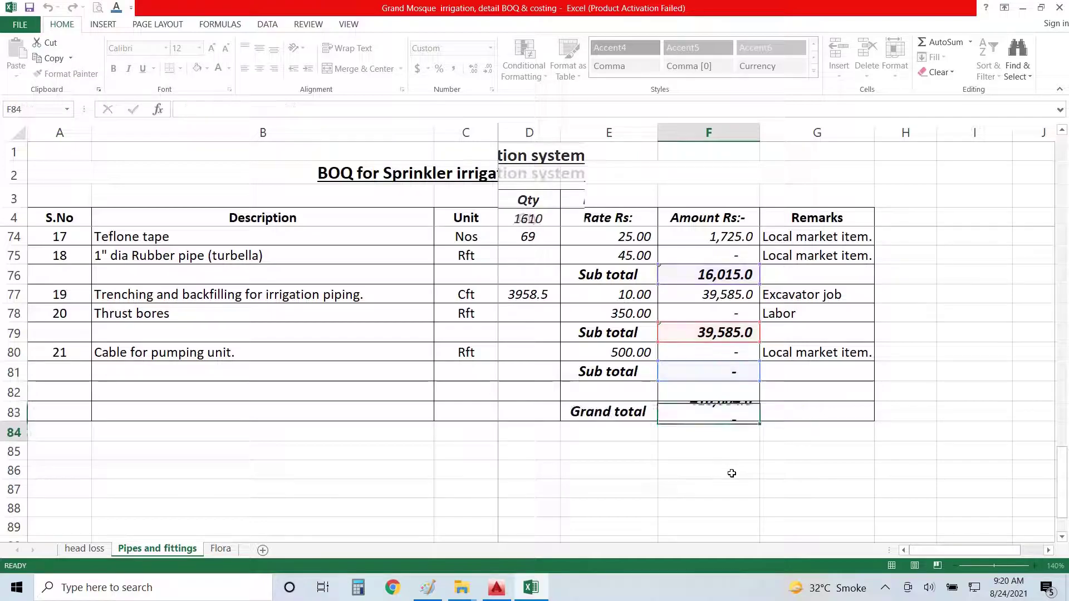
key(Down)
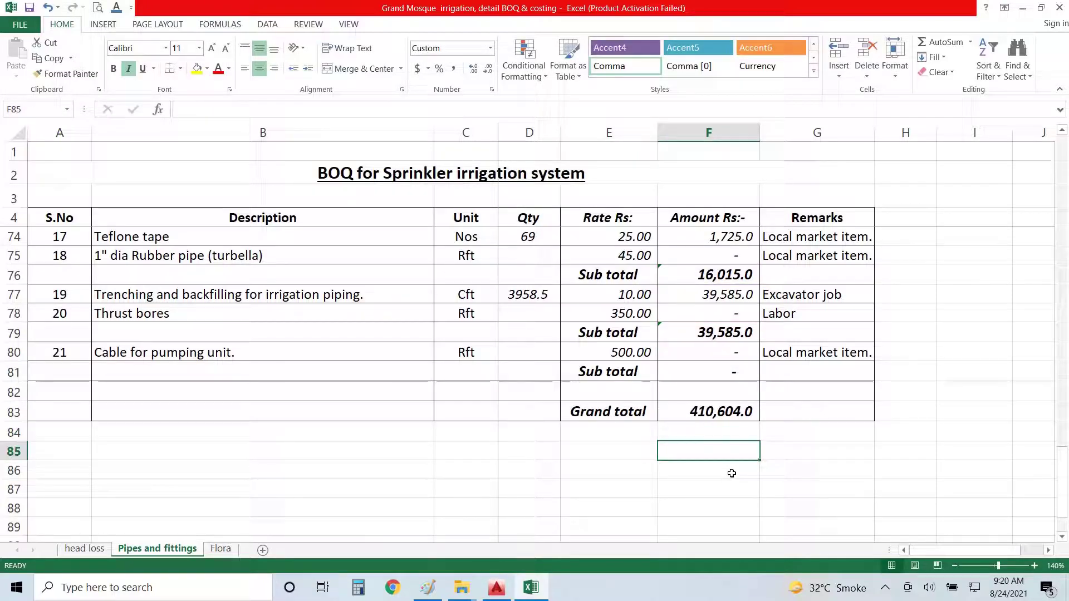
text(+)
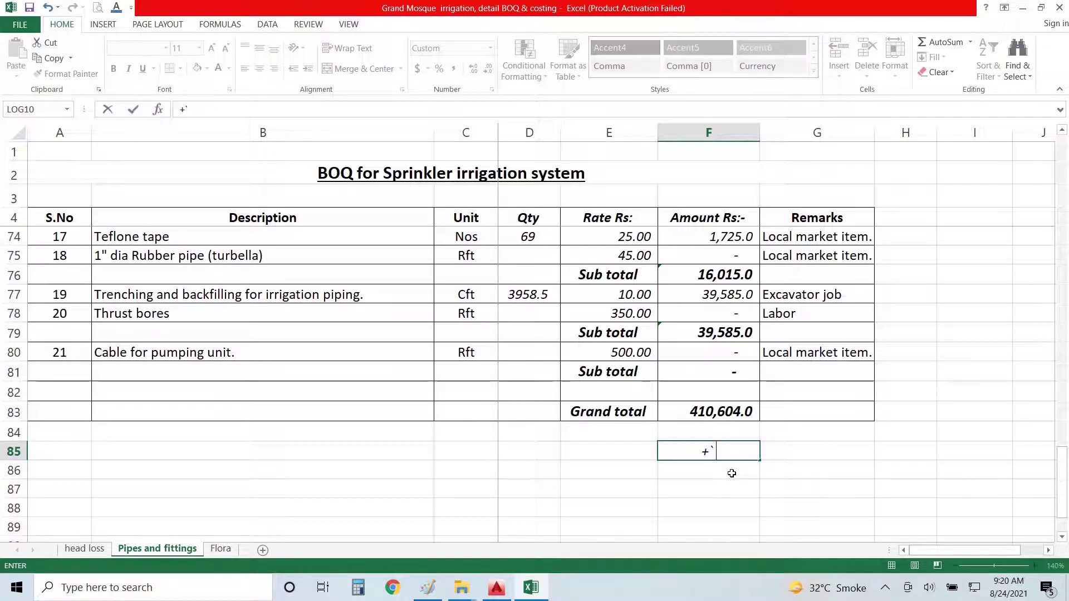
key(Escape)
key(Left)
key(Up)
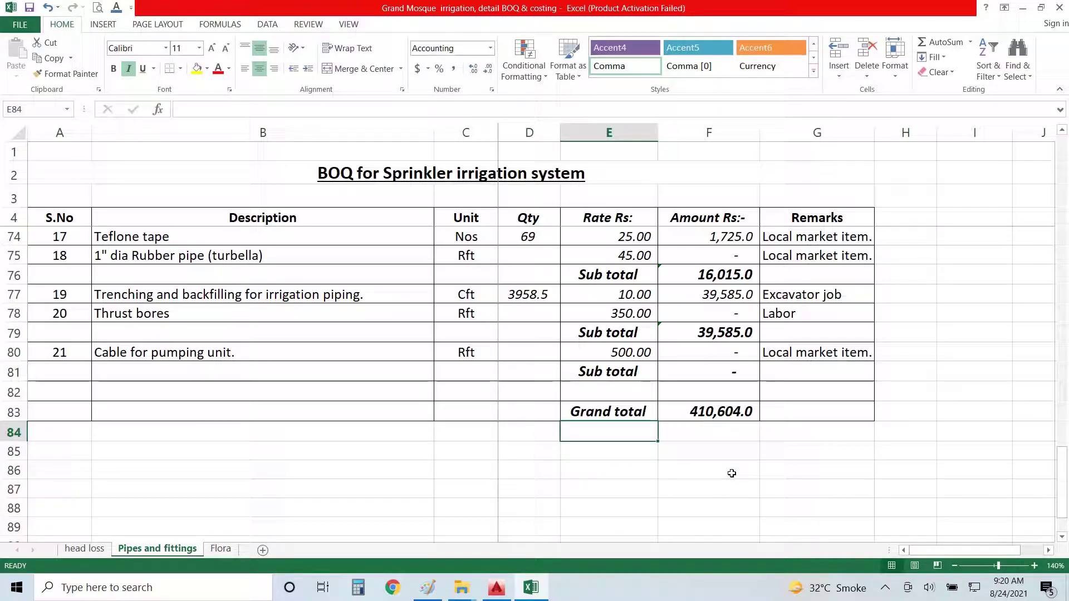
text(5)
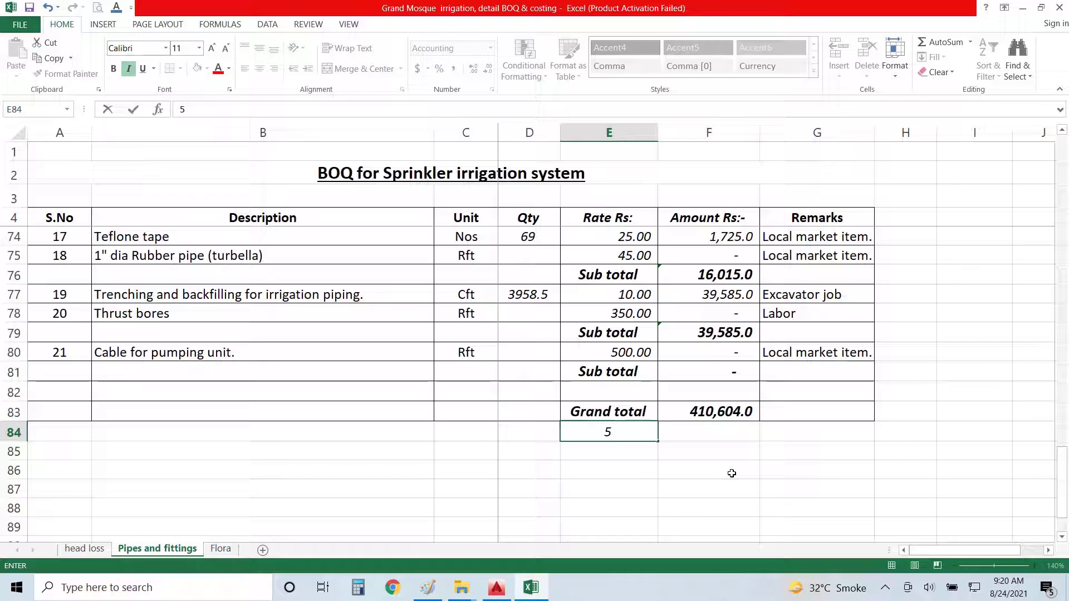
text(% contengency)
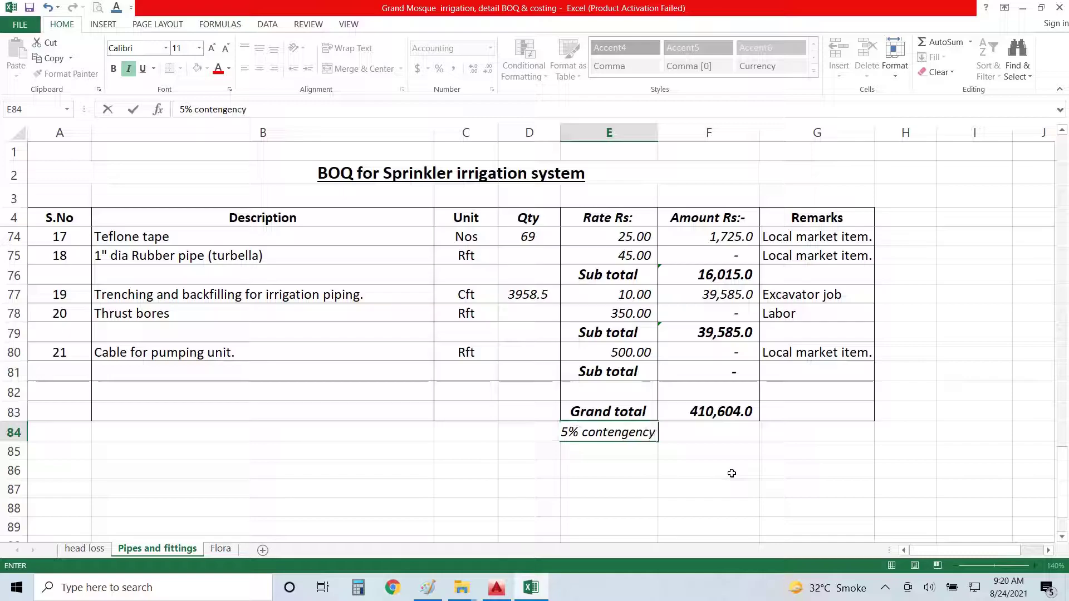
key(Tab)
text(+)
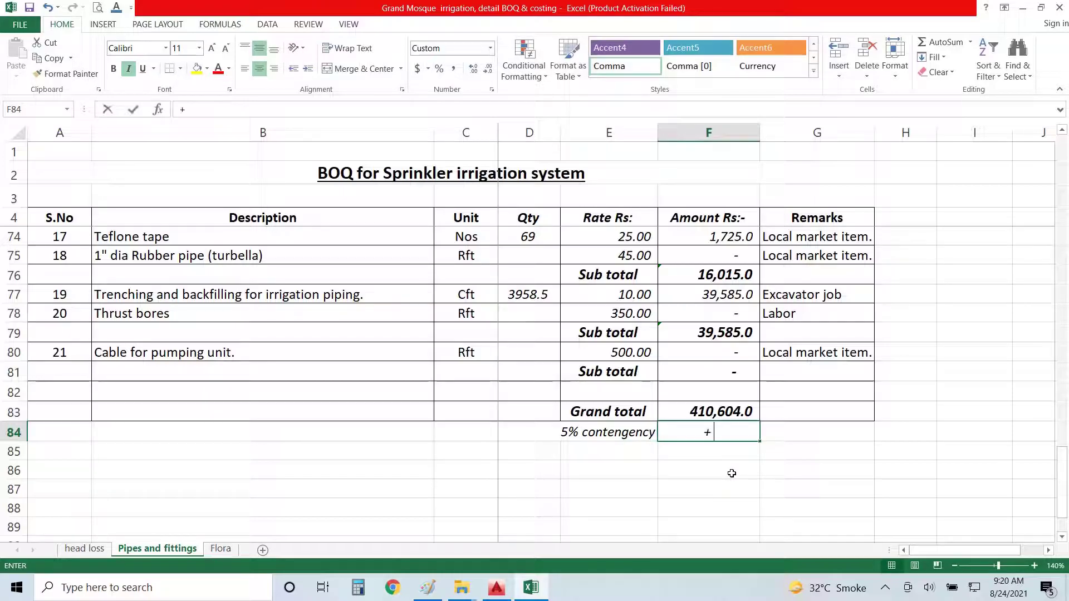
key(Up)
text(*)
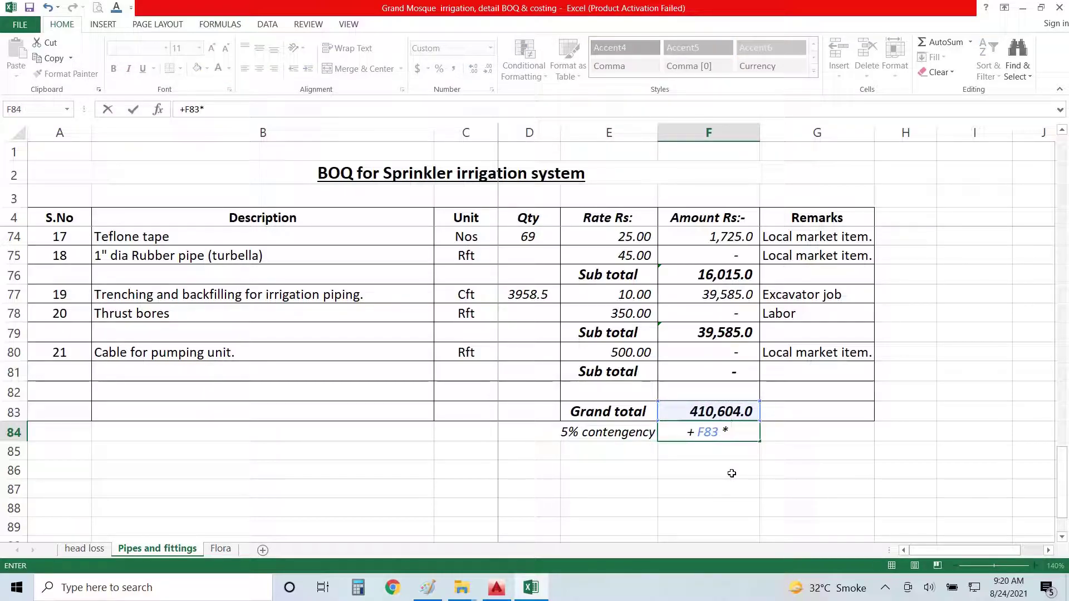
text(55)
key(BackSpace)
Finish the =+F83*5% contingency formula and enter =+F83+F84 in the row below.
text(%)
key(Return)
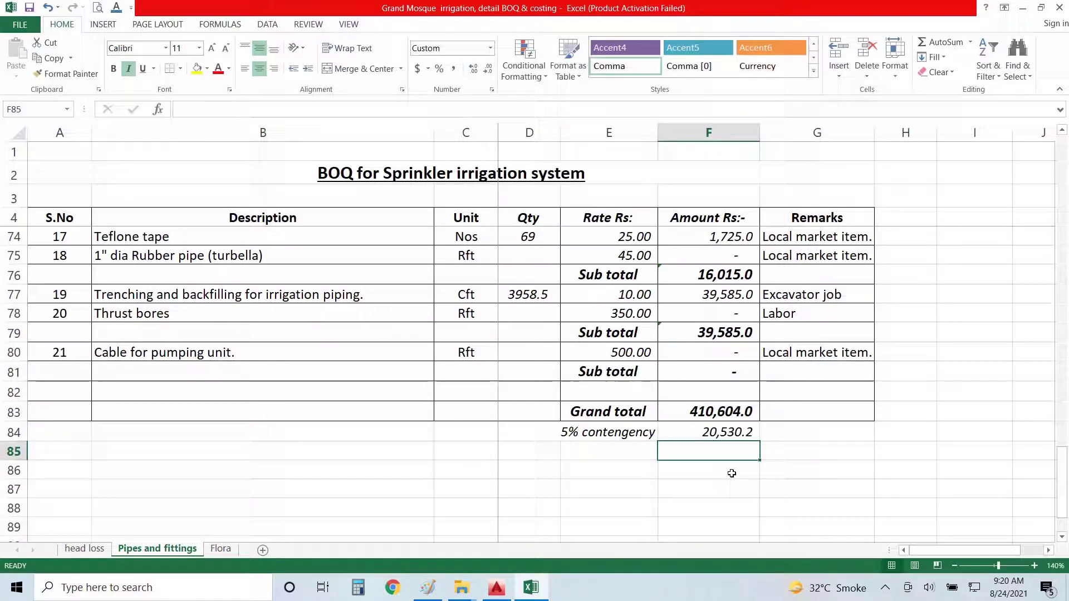
text(+)
key(Up)
key(Up)
text(+)
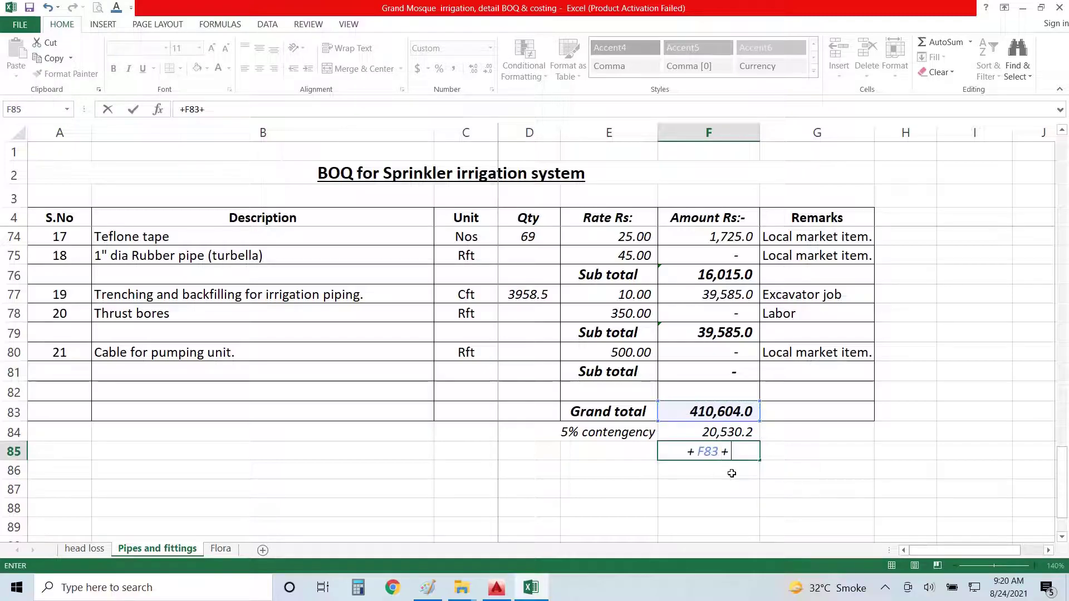
key(Up)
key(Return)
Rename the Grand total label to Total and label the new sum row 'G total'.
key(Left)
key(Up)
key(Up)
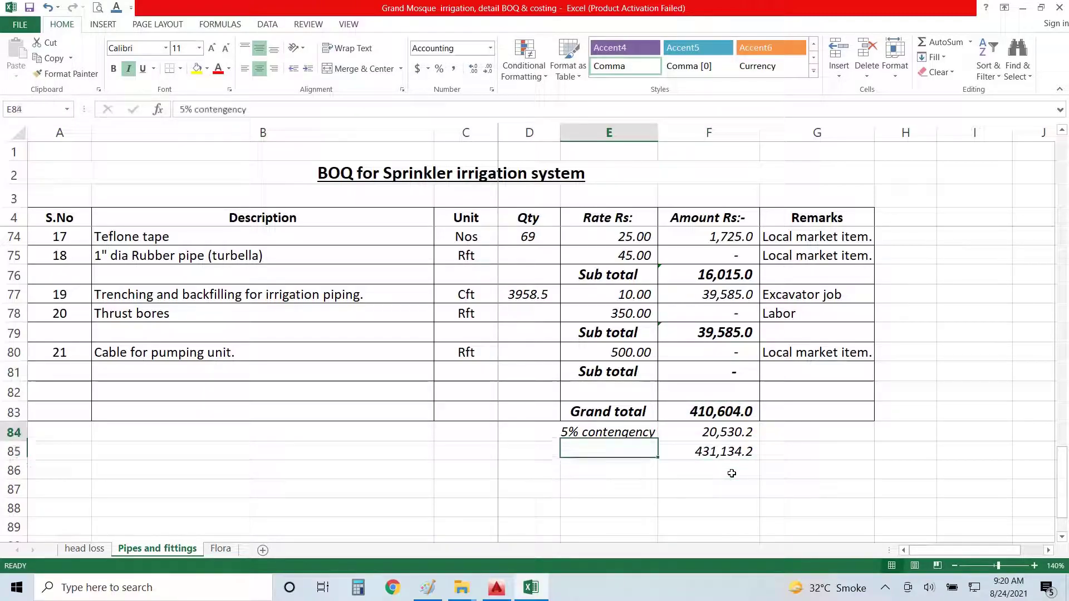
key(Up)
key(F2)
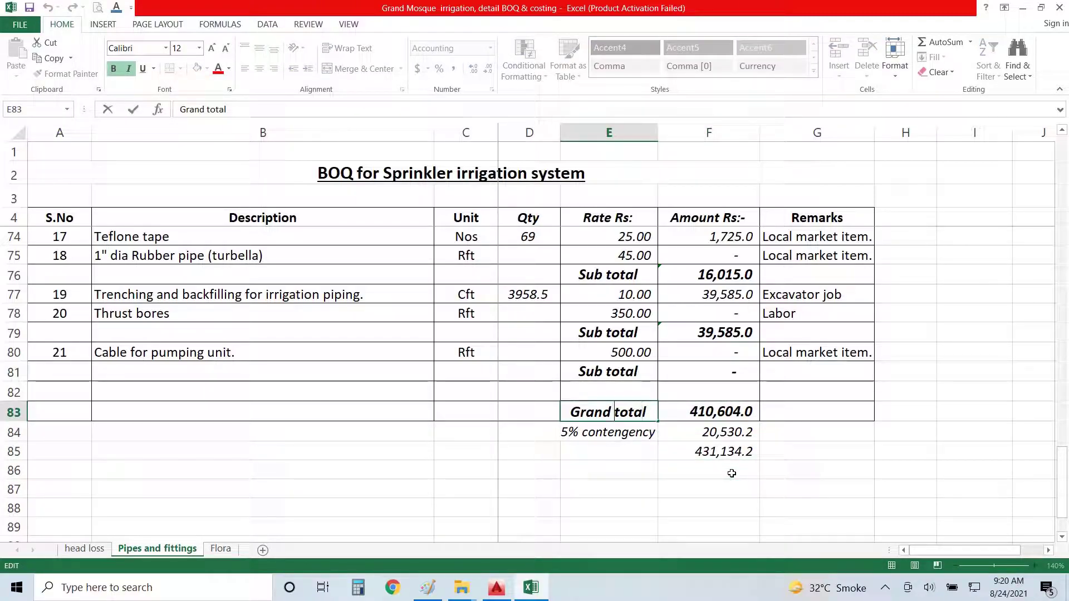
key(BackSpace)
key(BackSpace)
key(BackSpace)
key(BackSpace)
key(BackSpace)
key(BackSpace)
key(BackSpace)
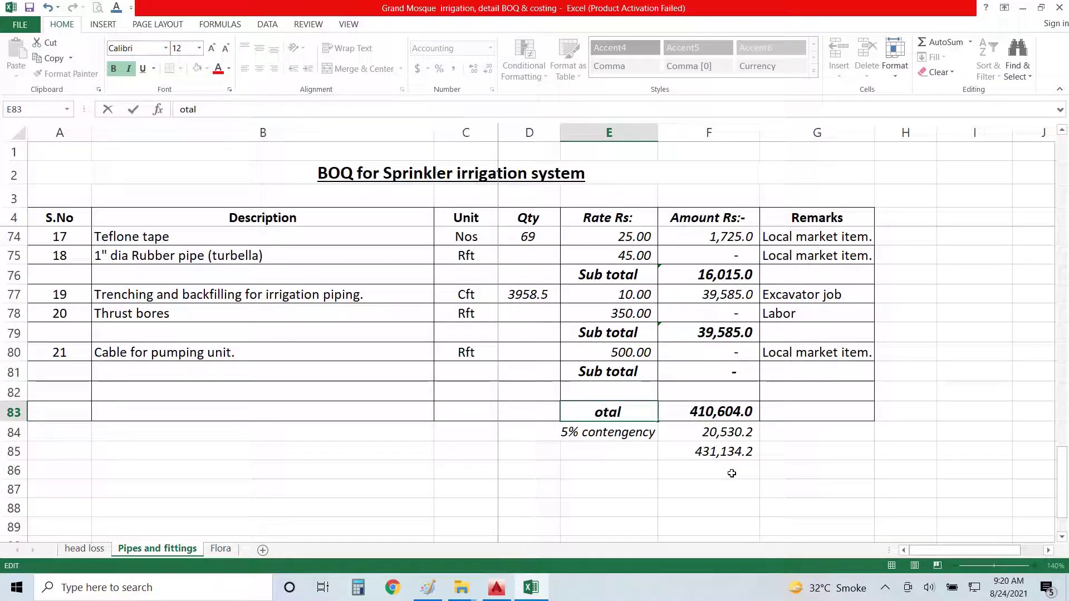
text(T)
key(Return)
key(Return)
text(G to)
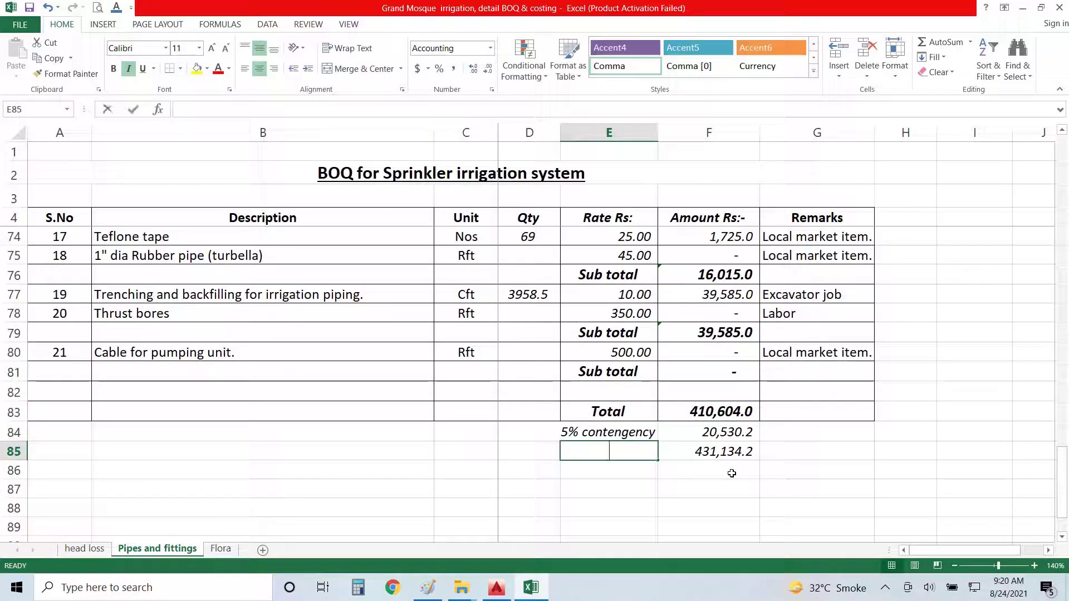
text(tal)
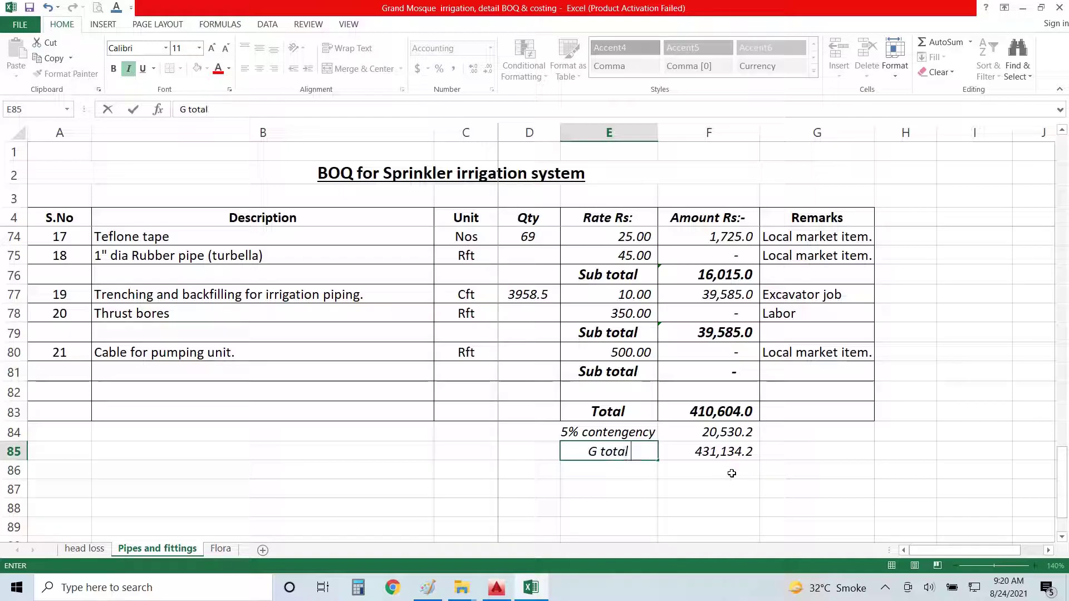
key(Tab)
Apply All Borders to the contingency and G total rows.
key(Up)
key(Left)
key(shift+Right)
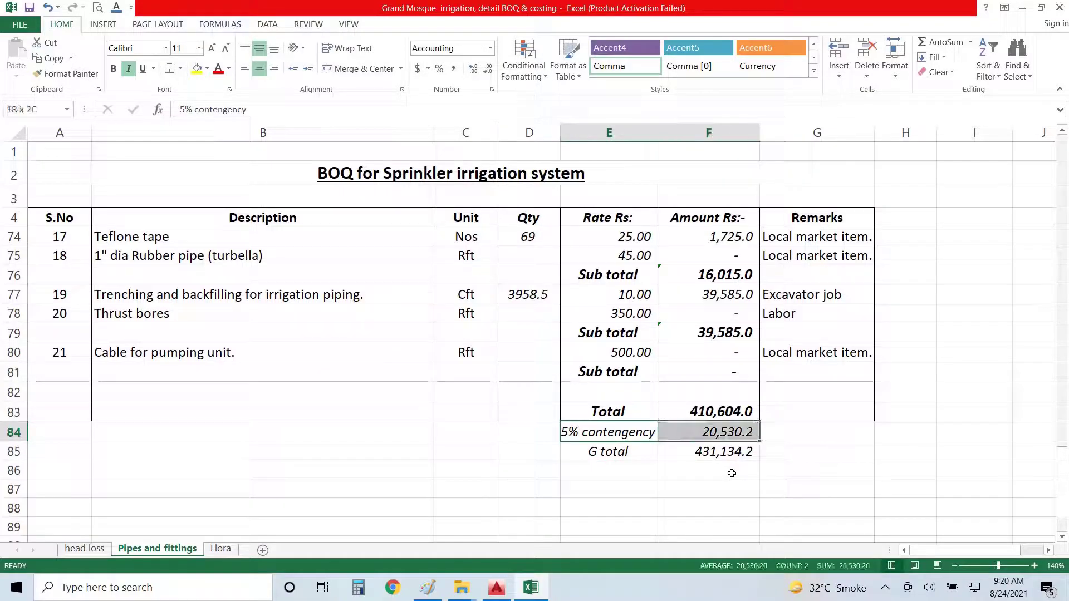
key(shift+Down)
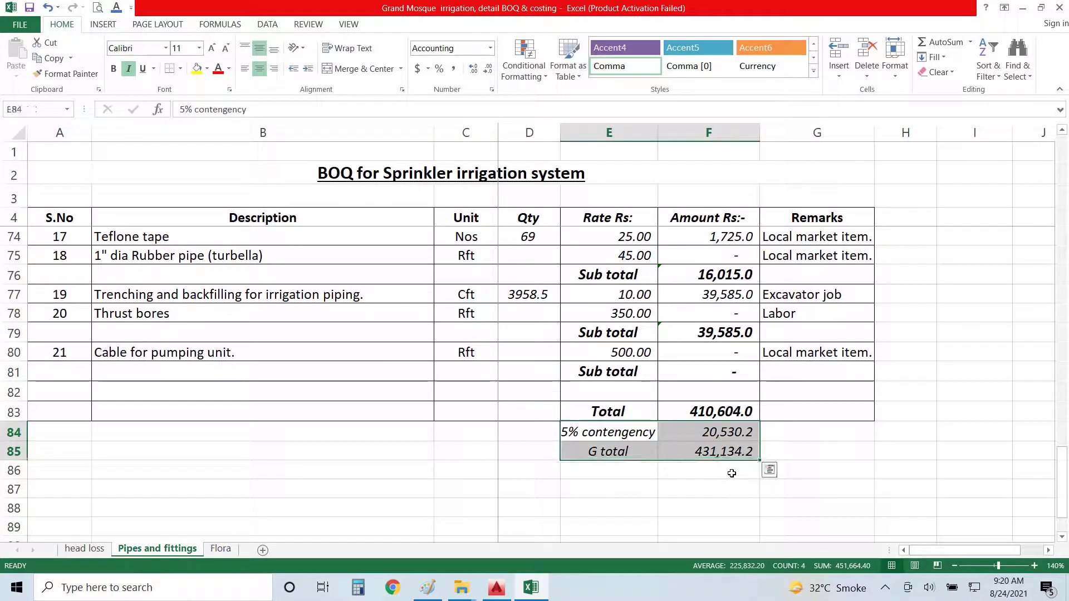
click(180, 69)
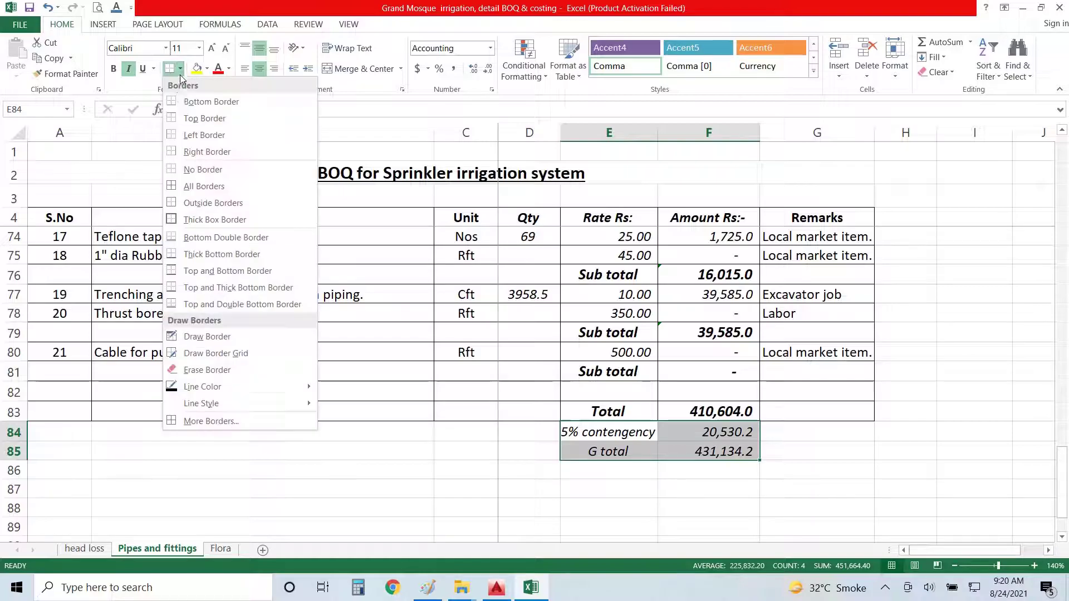
click(176, 186)
click(744, 487)
Make the G total label and its 431,134.2 amount bold and underlined.
key(Up)
key(Up)
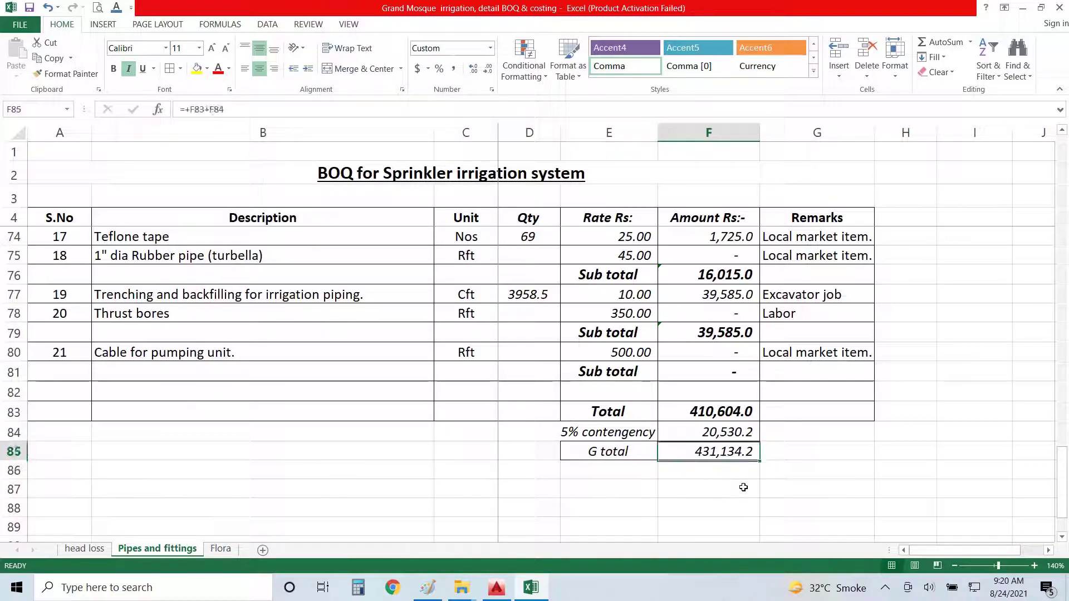
key(Up)
key(Left)
key(Down)
key(shift+Right)
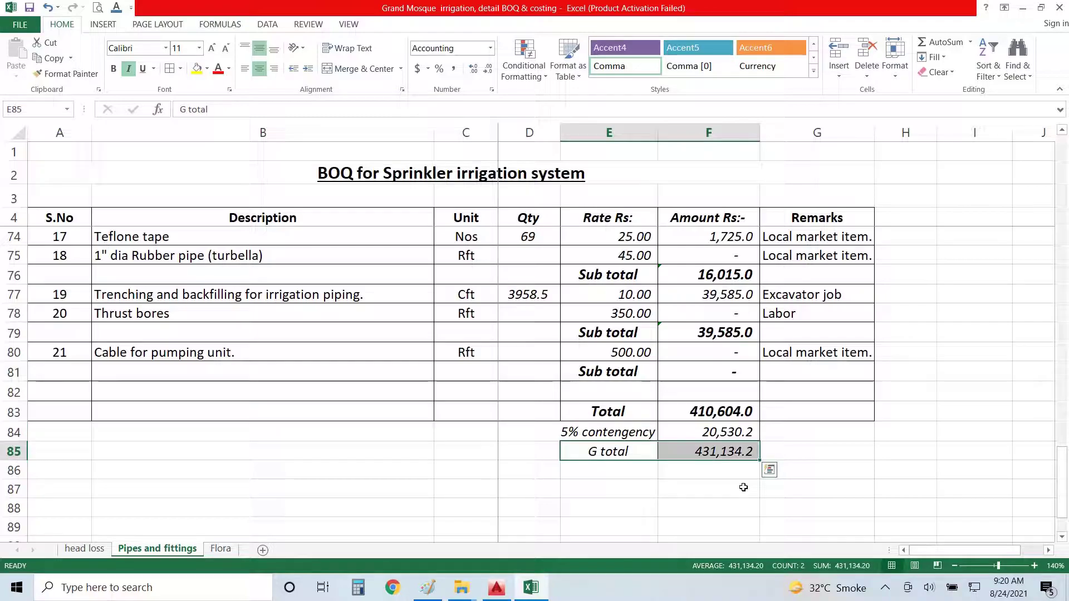
key(ctrl+b)
key(ctrl+u)
key(Right)
key(Down)
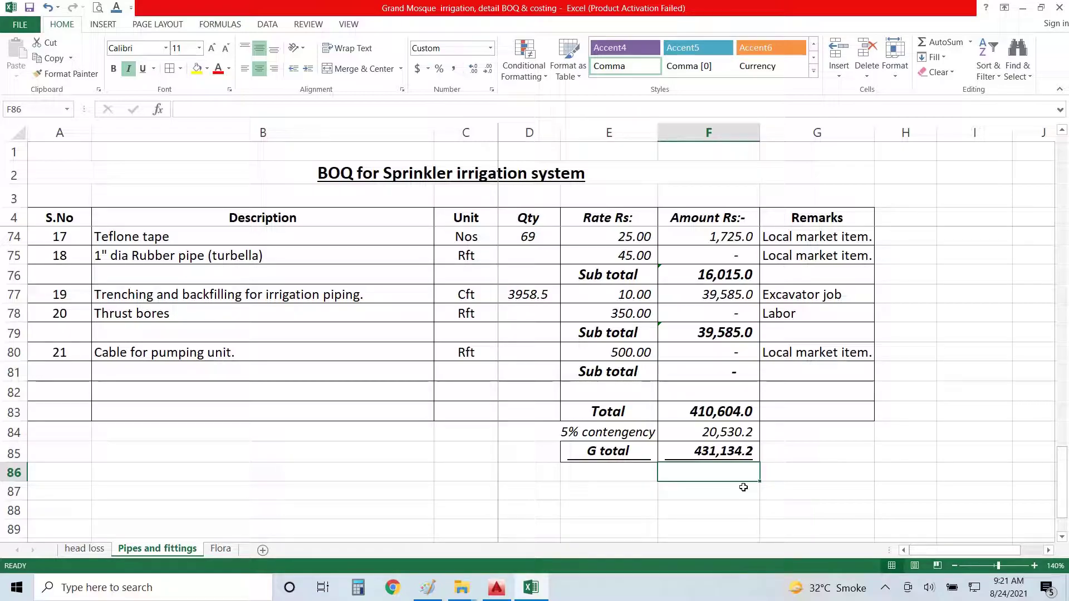
Enter =+F85/69 under the G total, giving 6,248.3.
text(+)
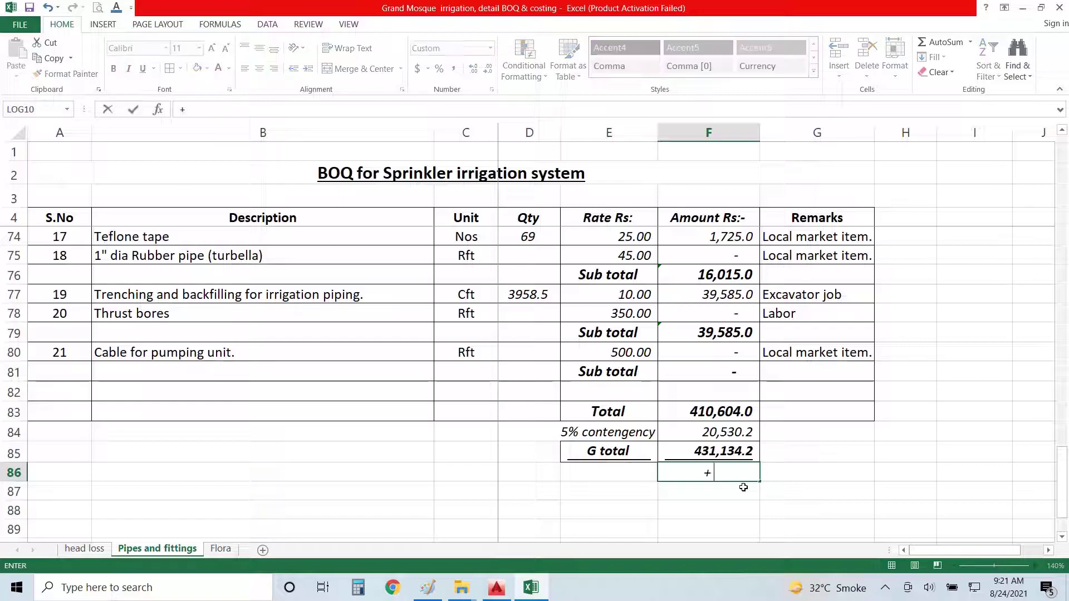
key(Up)
text(/)
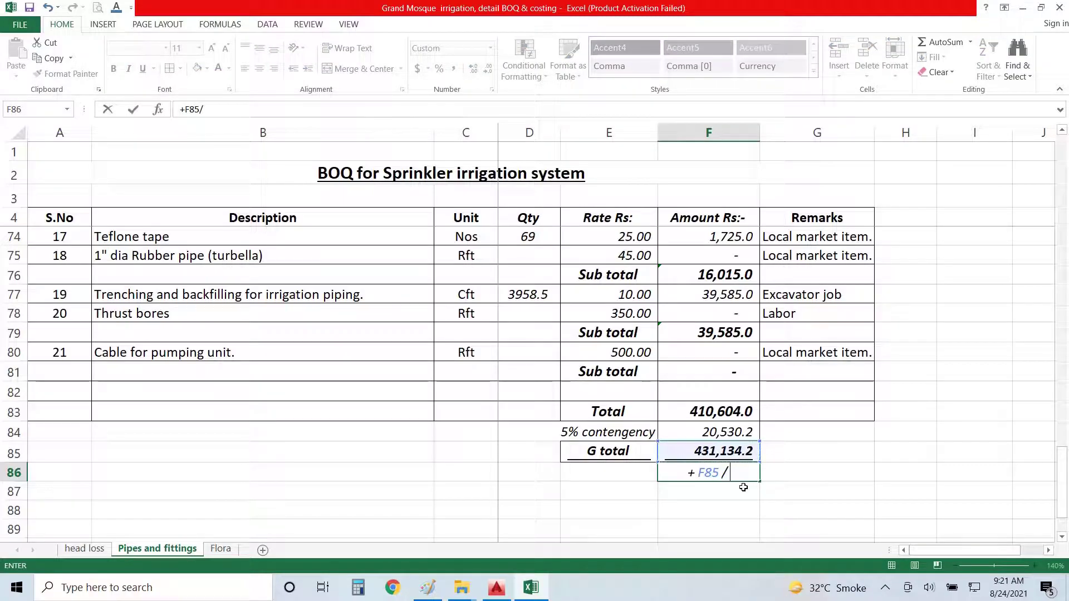
text(69)
key(Return)
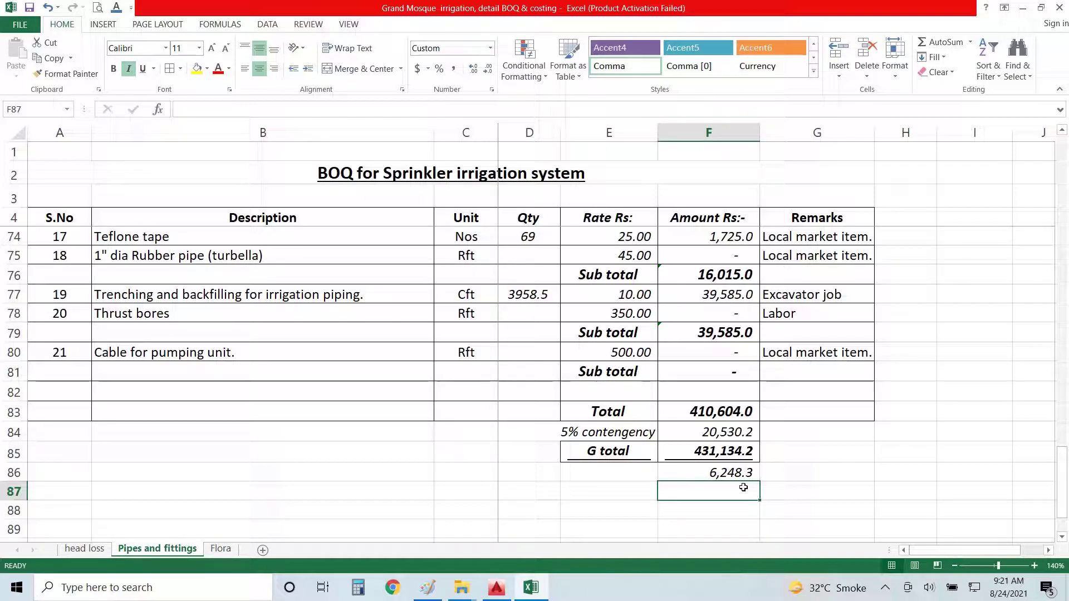
Label row 87 'Labor' and give it the amount =+7*2000*3 (42,000.0).
key(Left)
key(Left)
key(Right)
key(Right)
key(Left)
key(Left)
key(Right)
key(Left)
key(Left)
key(Left)
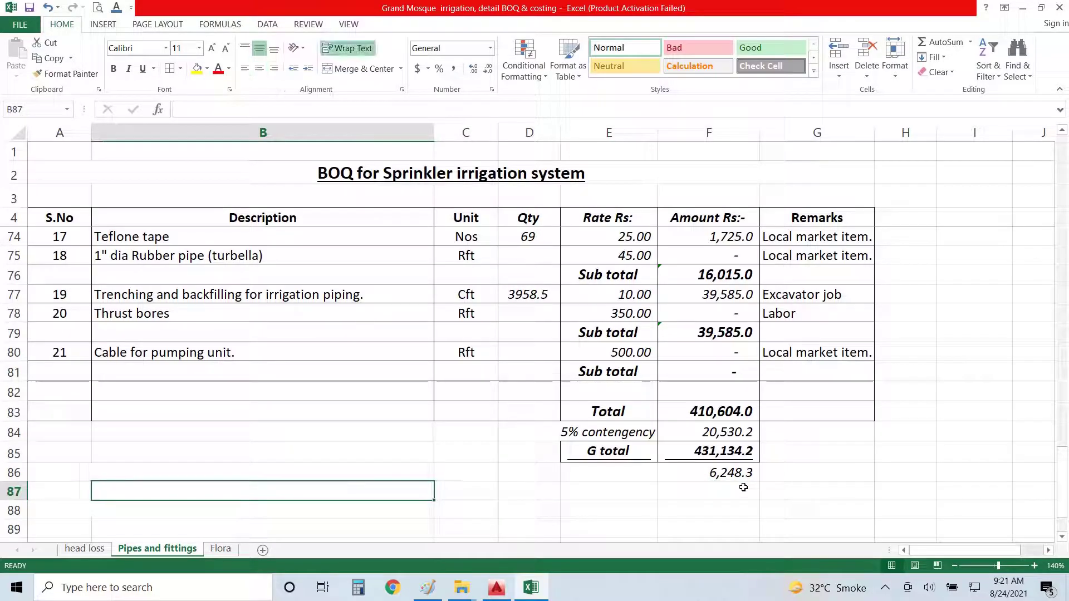
text(Labor)
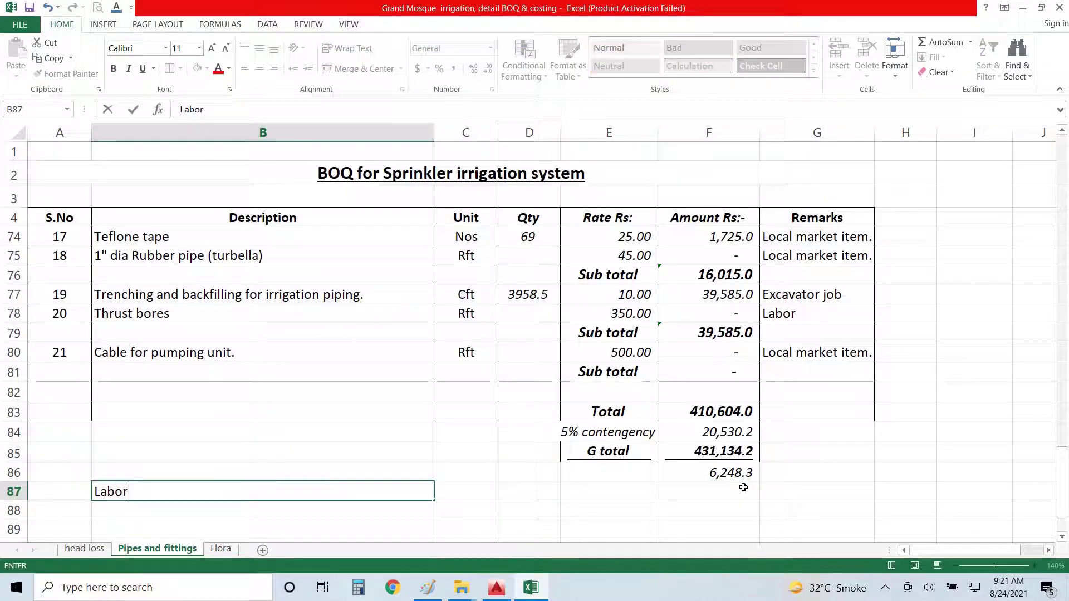
key(Right)
key(Right)
key(Right)
key(Right)
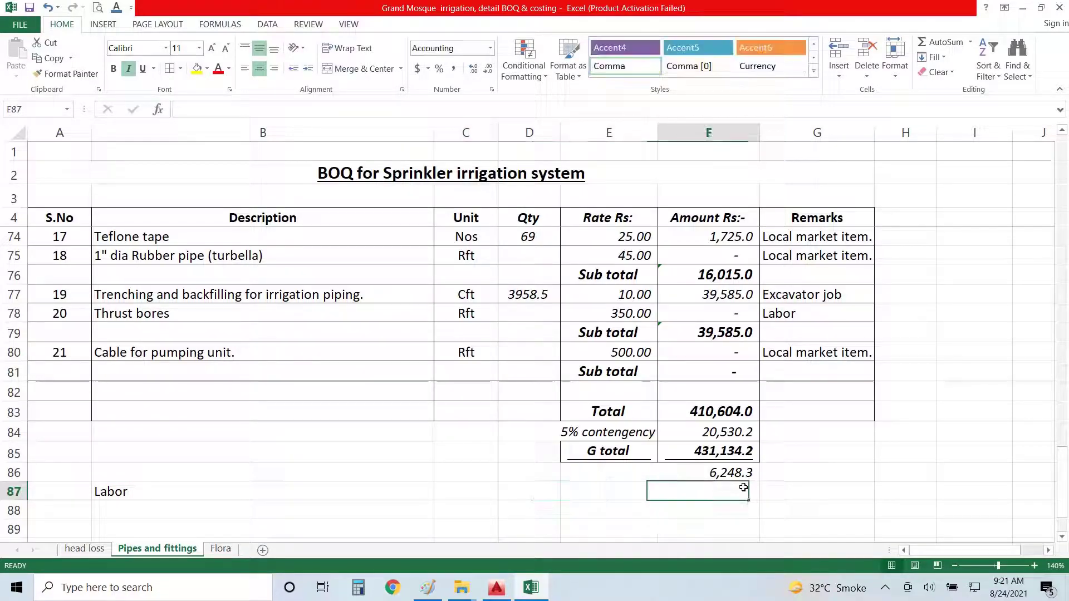
text(+)
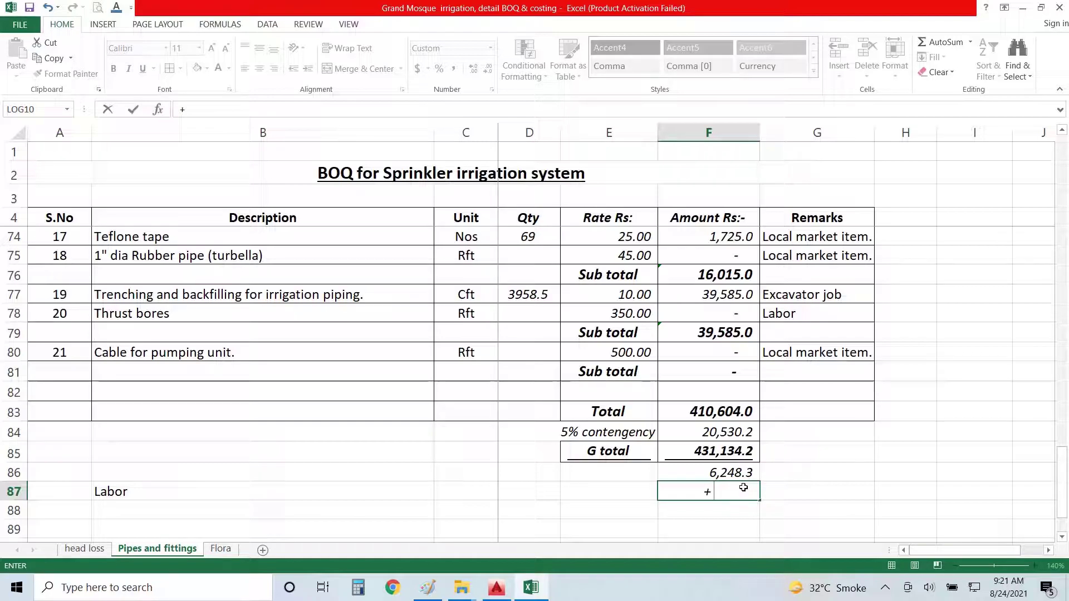
text(7*2000)
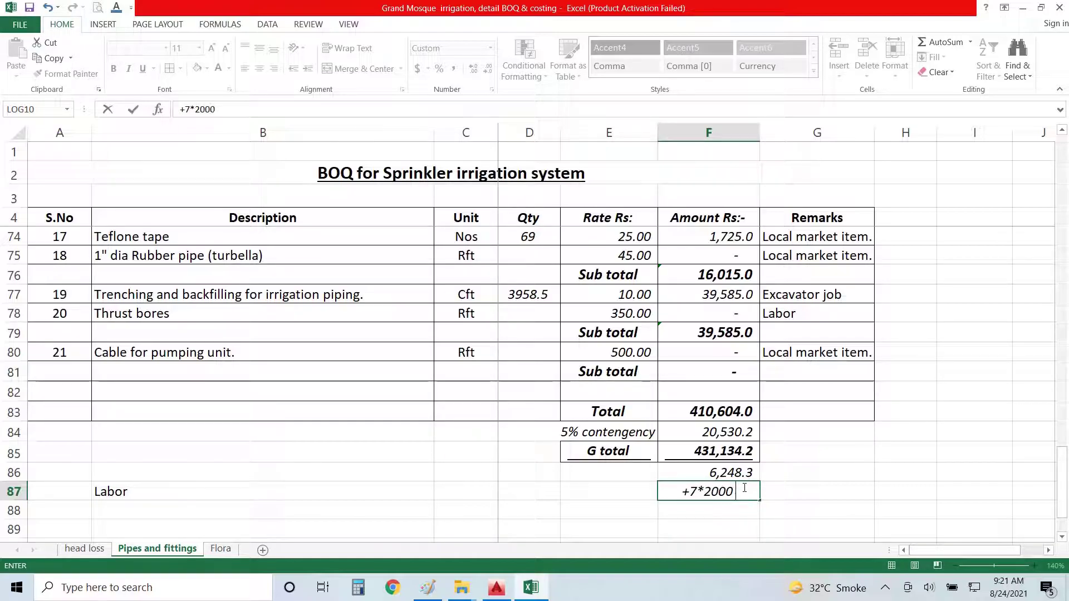
text(*3)
key(Return)
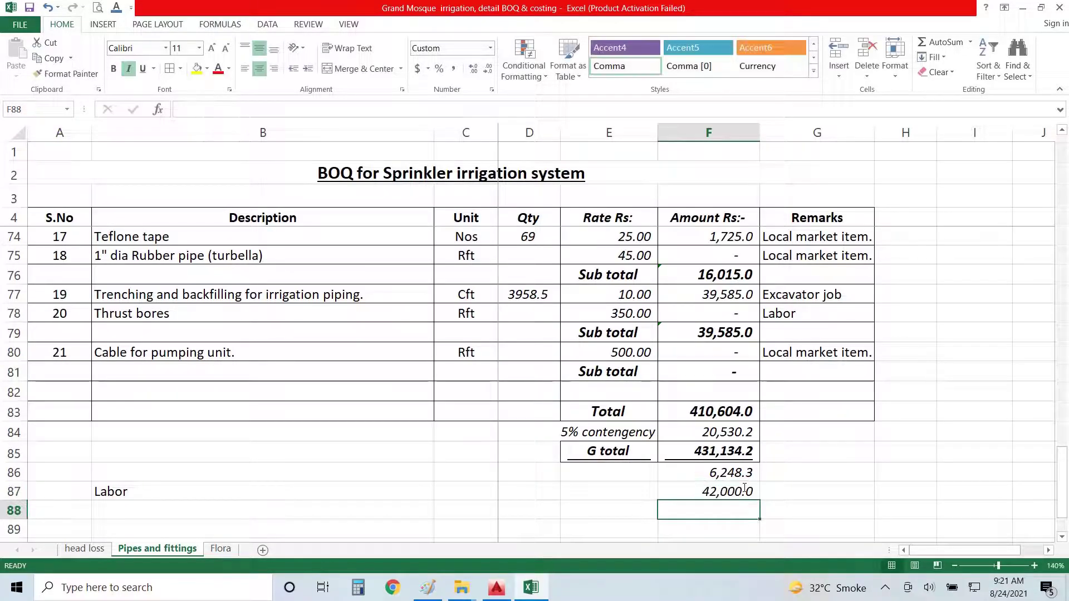
key(Left)
key(Left)
key(Left)
key(Left)
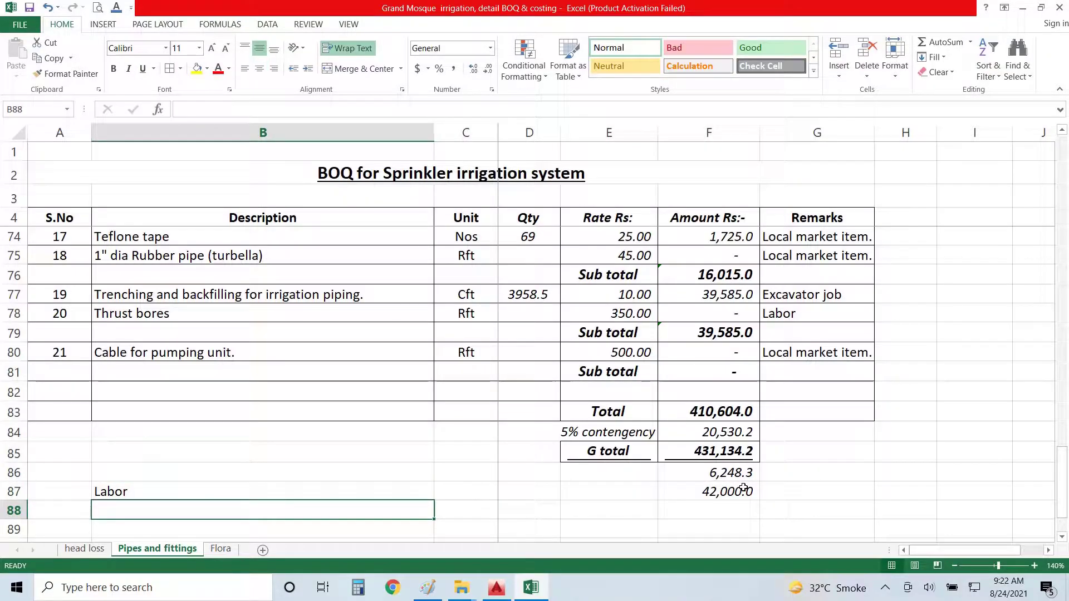
key(Up)
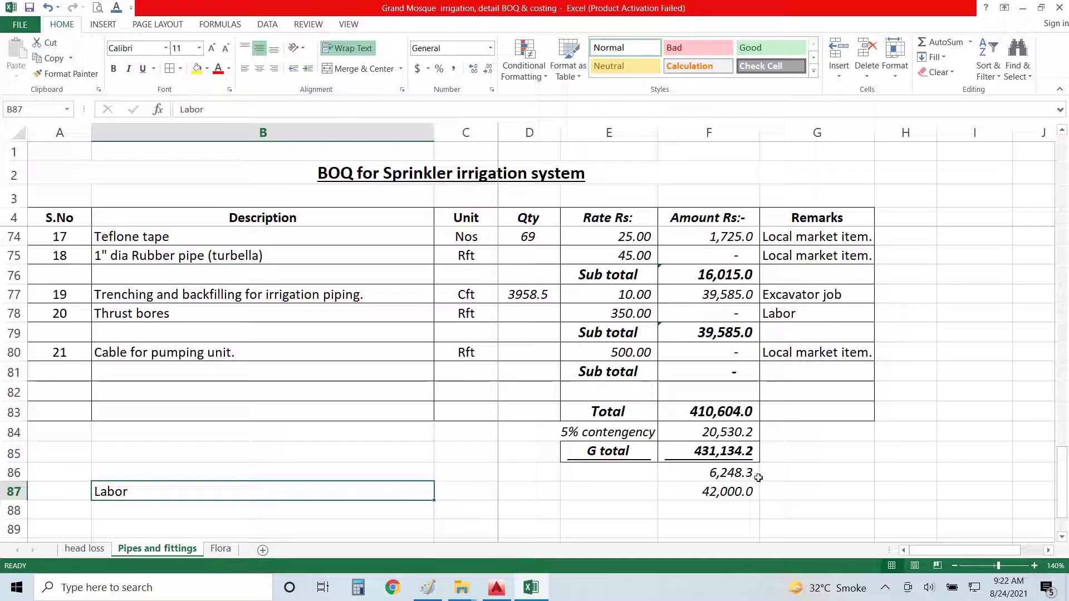
click(736, 492)
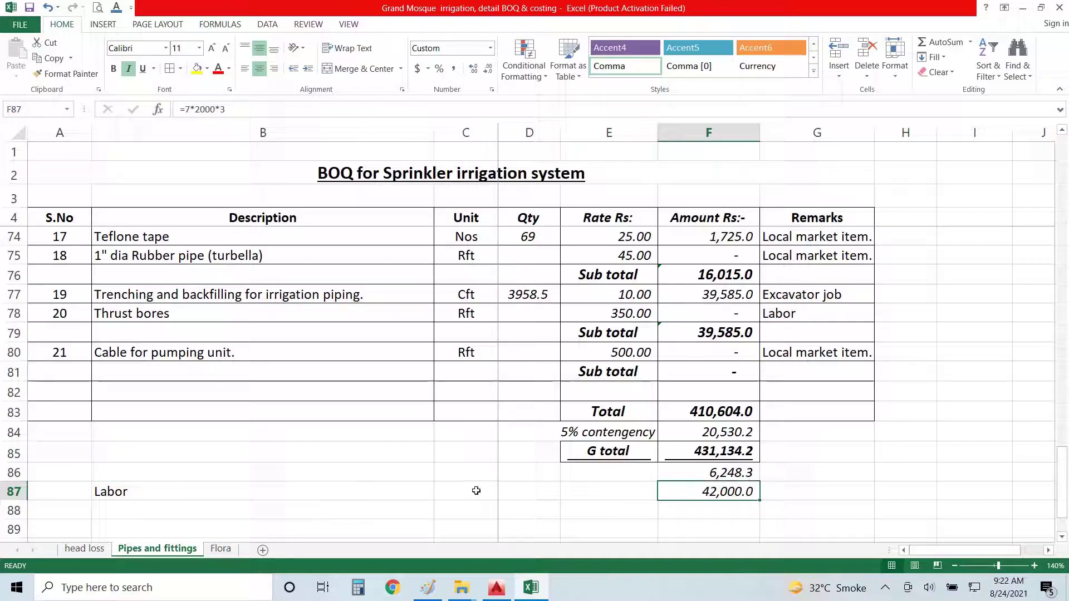
click(404, 494)
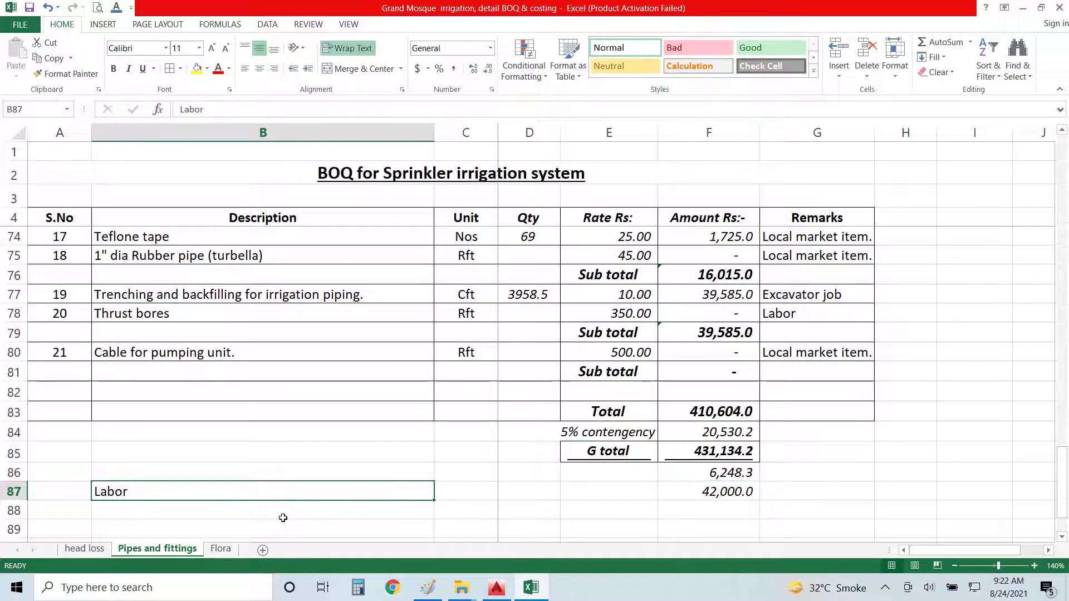
Add a 'Design charges' row with an amount of 15000 below Labor.
click(283, 516)
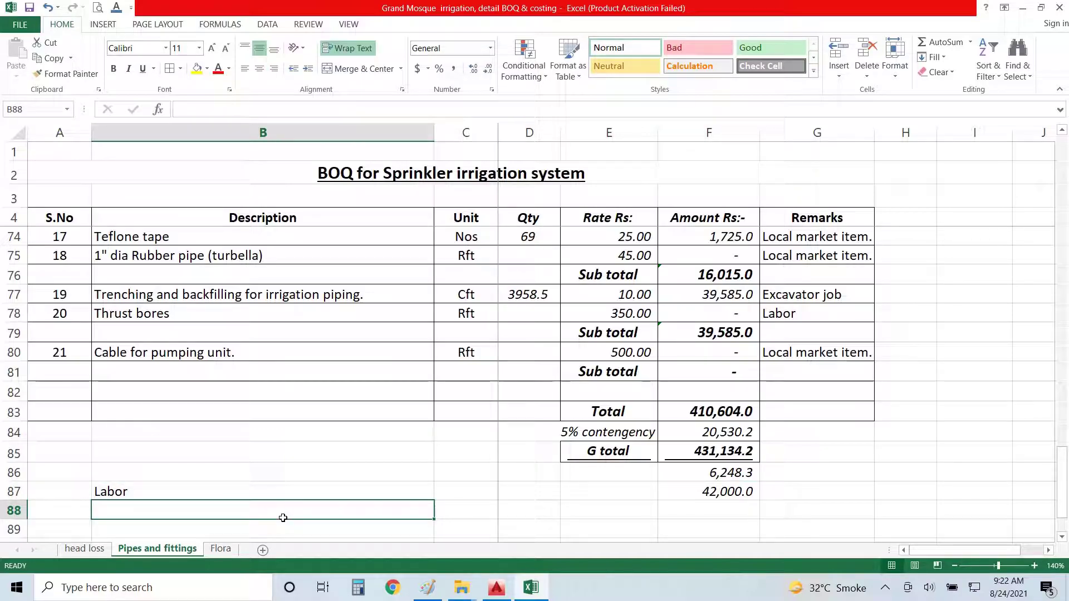
text(Design)
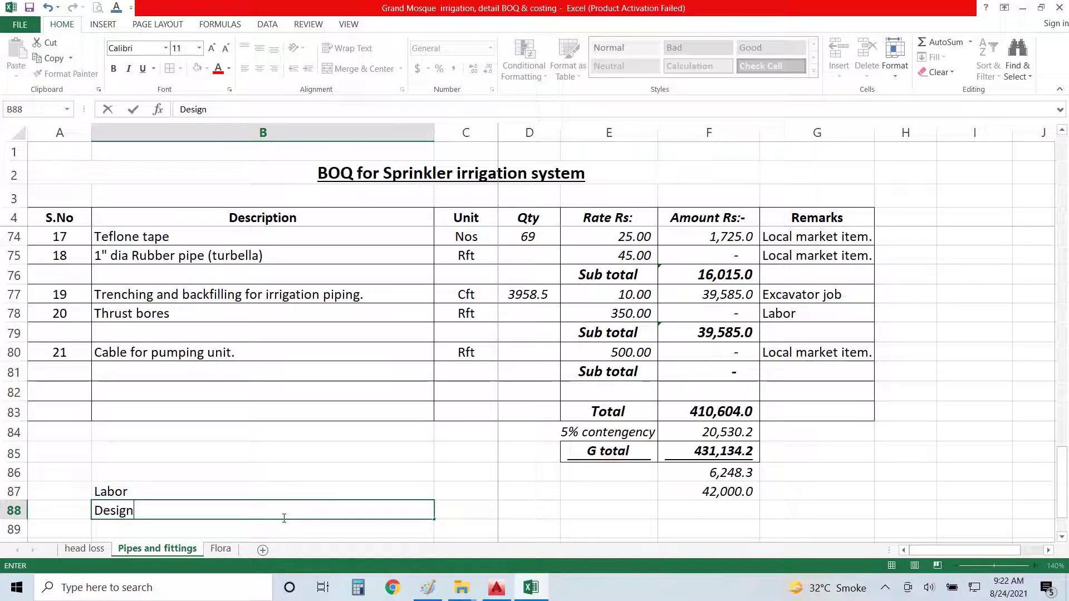
text( charges)
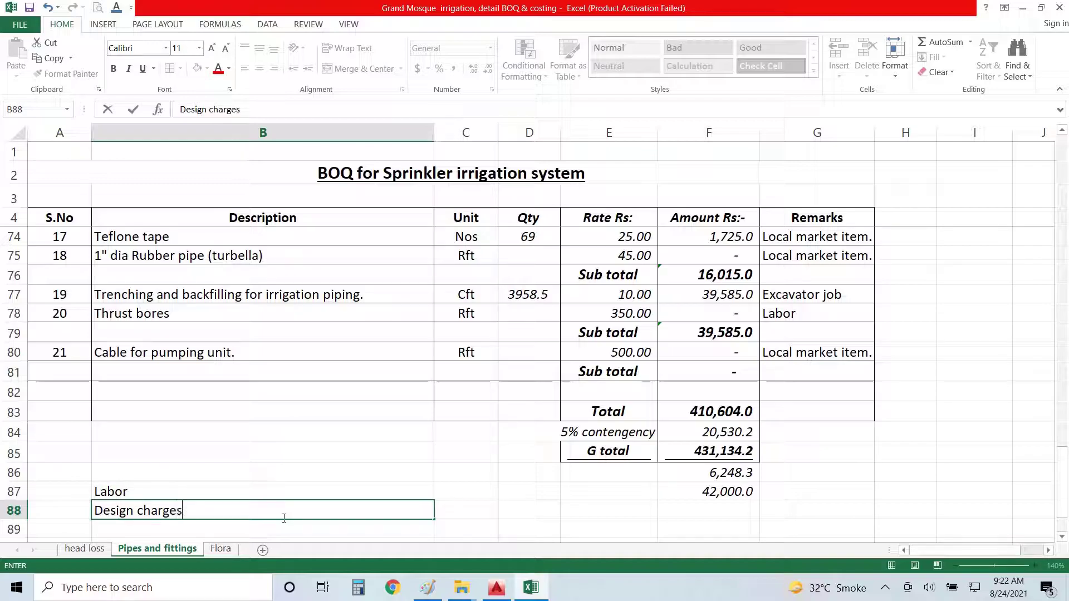
key(Return)
key(Up)
key(Right)
key(Right)
key(Right)
key(Right)
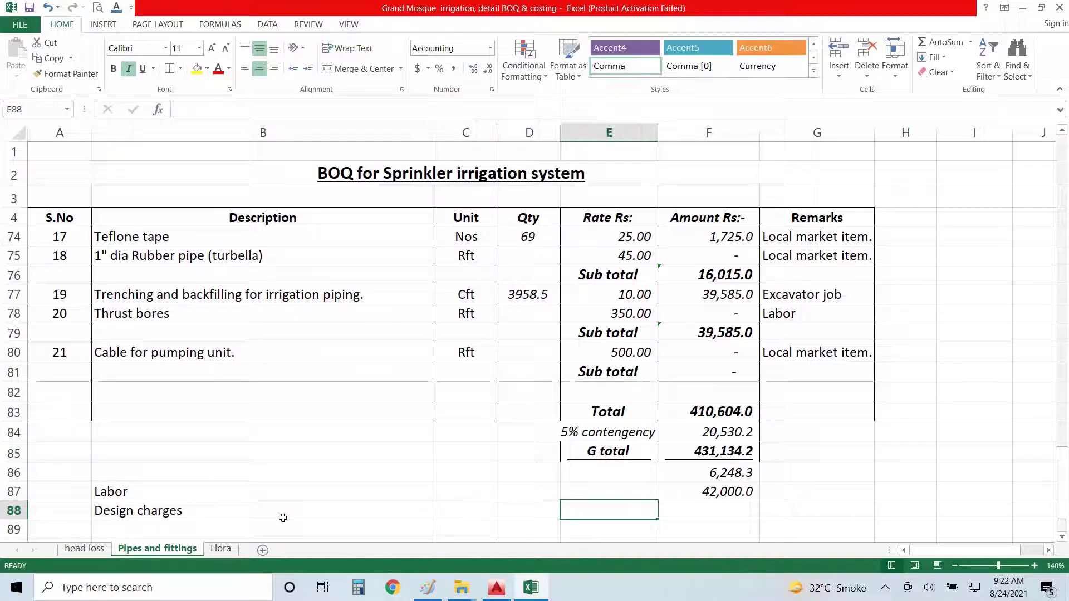
text(15000)
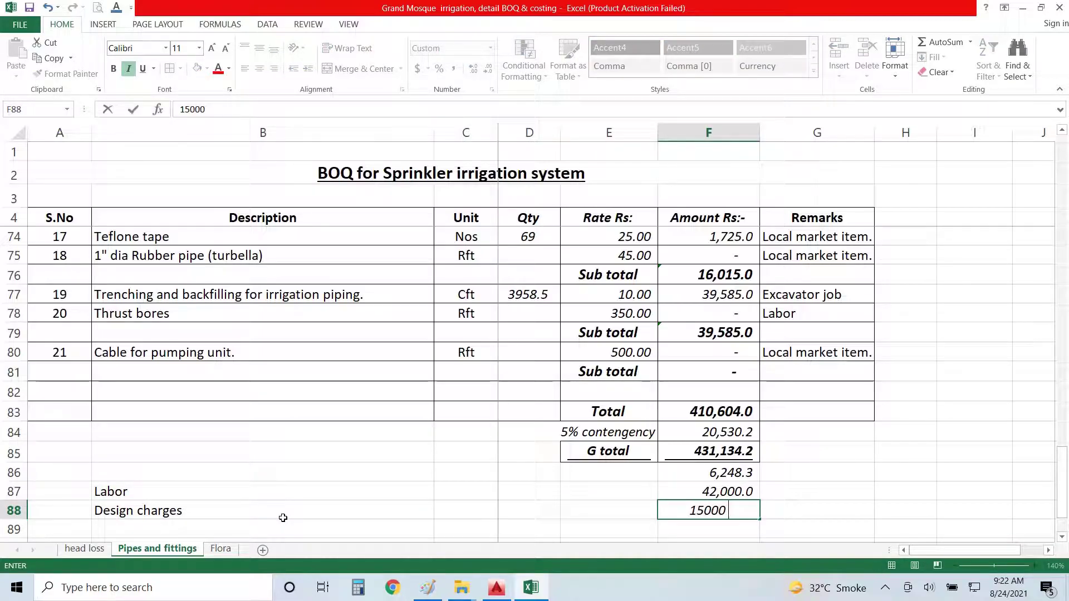
key(Return)
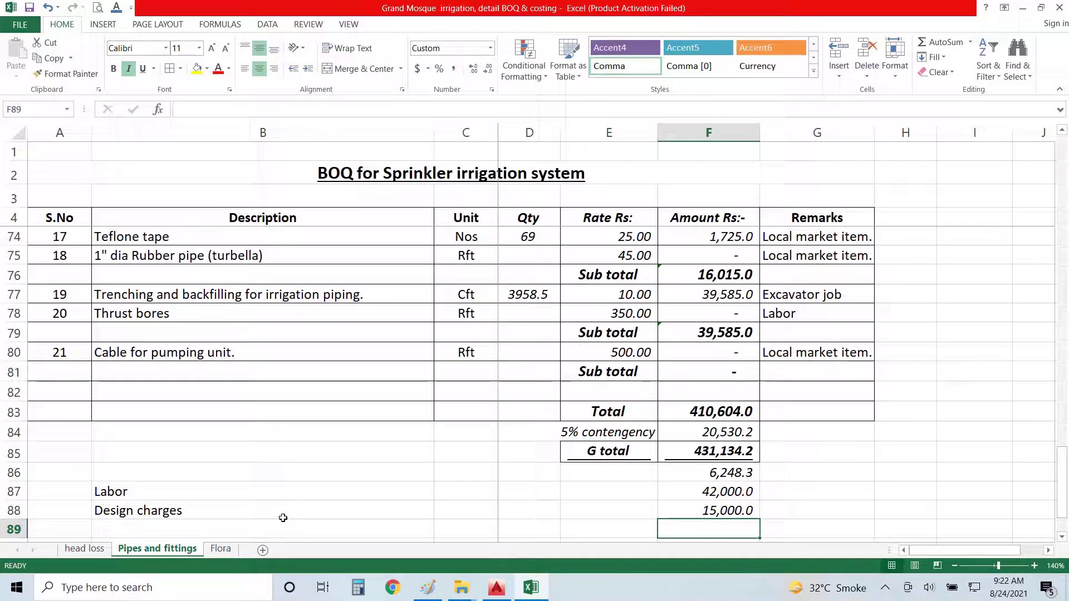
Start the overall sum formula =+F88+F87+F85 adding design charges, labor and G total.
text(+)
key(Up)
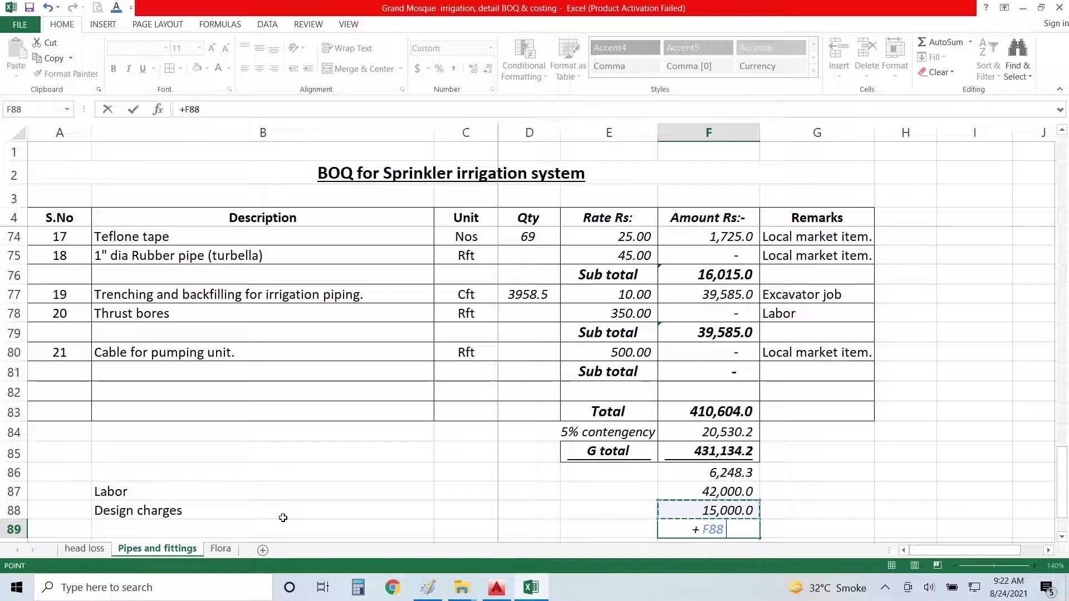
text(+)
key(Up)
key(Up)
text(+)
key(Up)
key(Up)
key(Up)
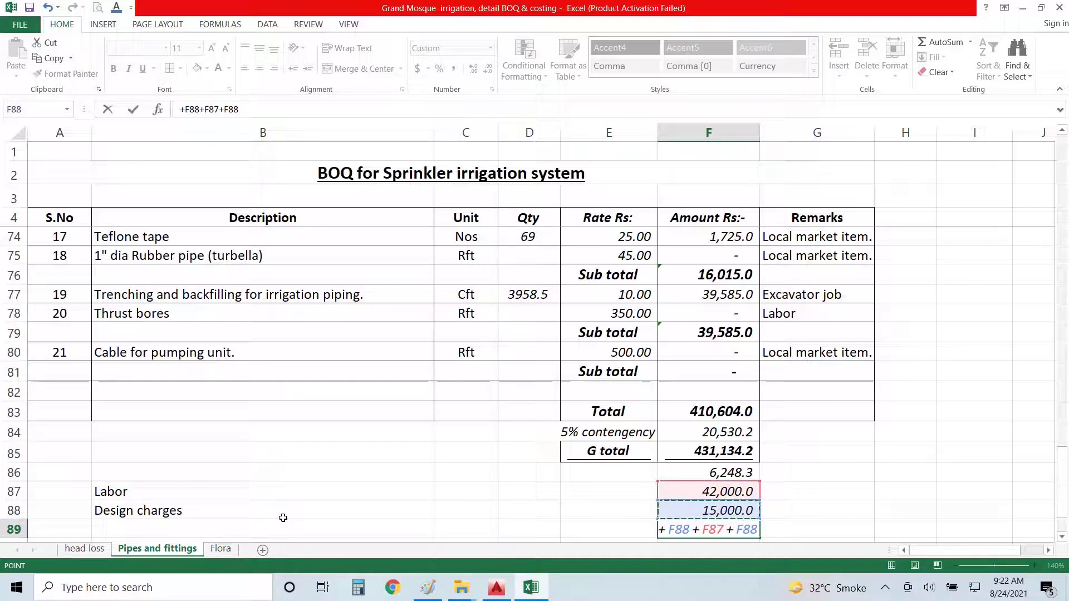
Commit the 488,134.2 overall sum and enter =+F89/69 beneath it (7,074.4).
key(Return)
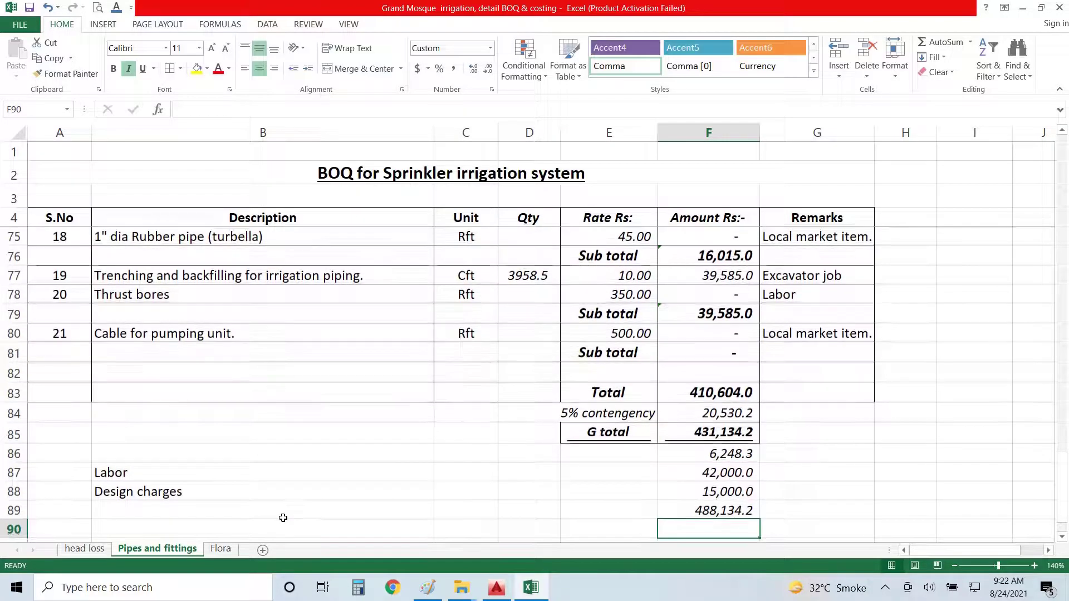
text(+)
key(Up)
key(Up)
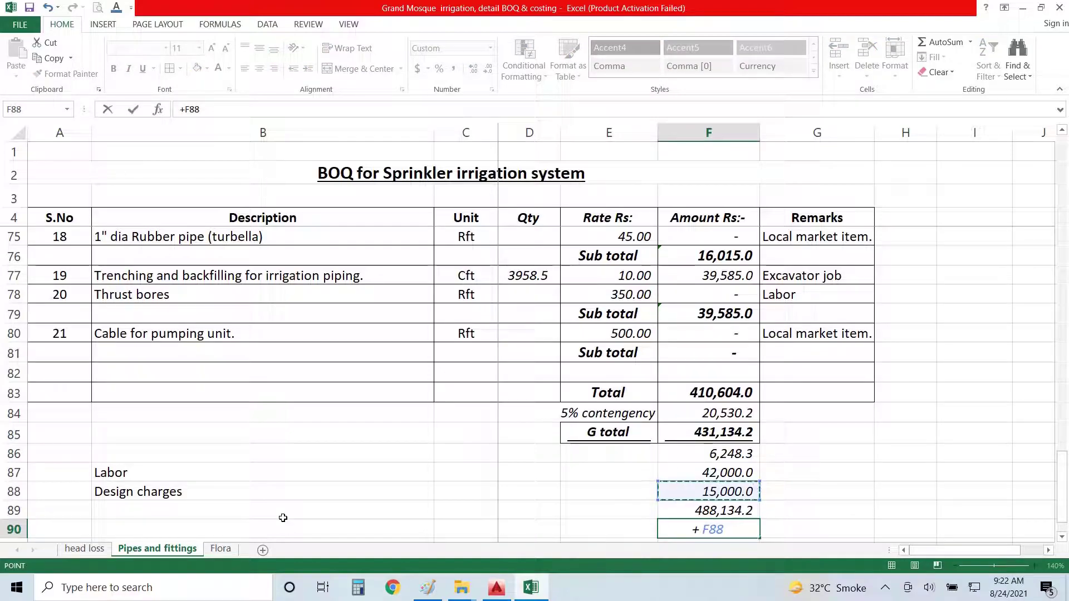
key(Down)
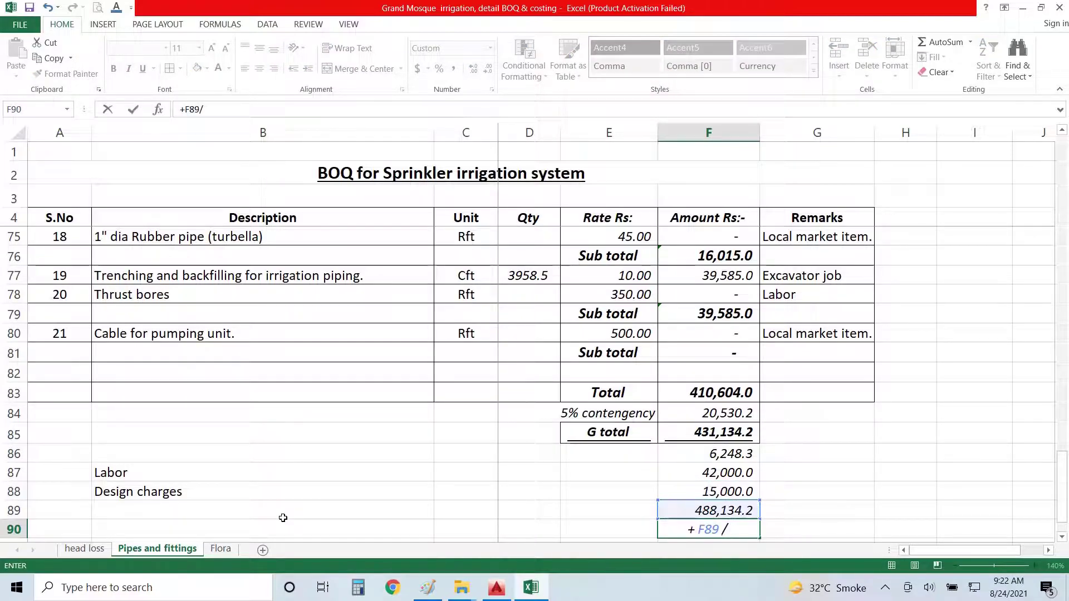
text(/69)
key(Return)
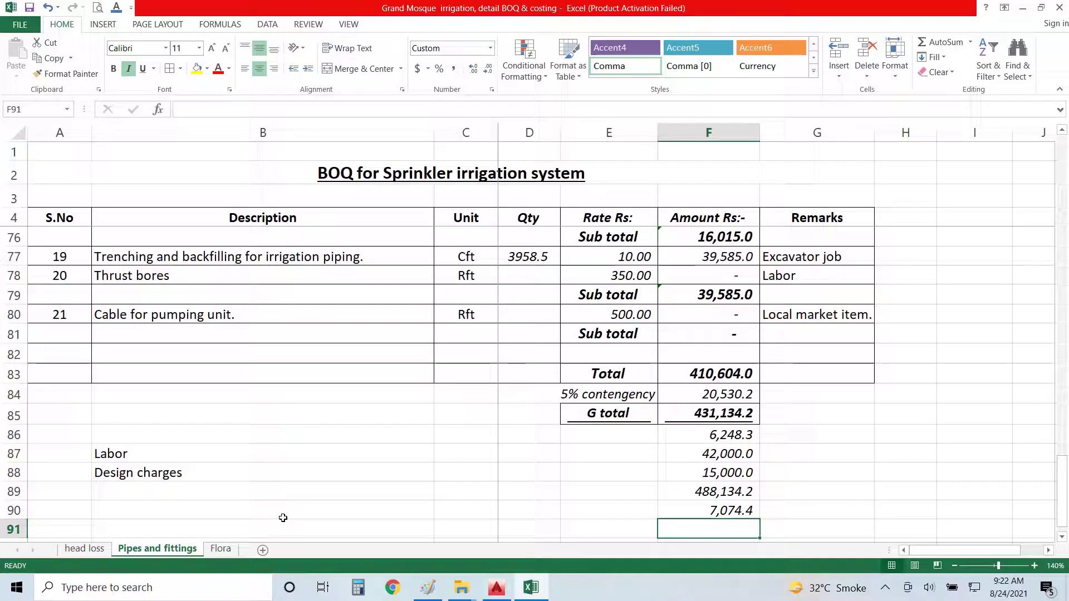
Label the 7,074.4 row 'Per SPK' and make it bold and underlined.
key(Up)
key(Left)
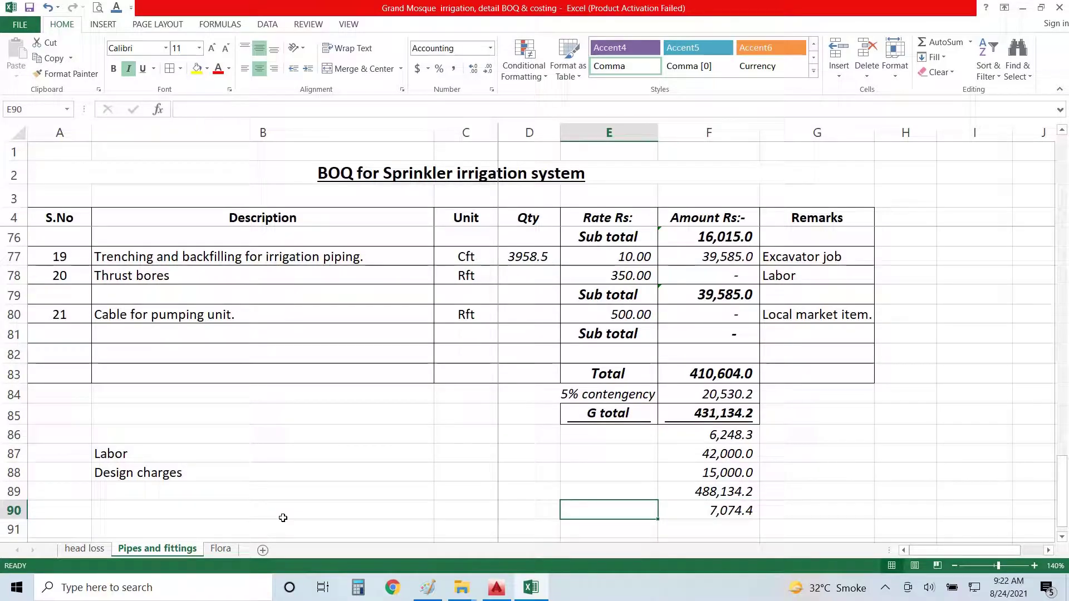
text(Per)
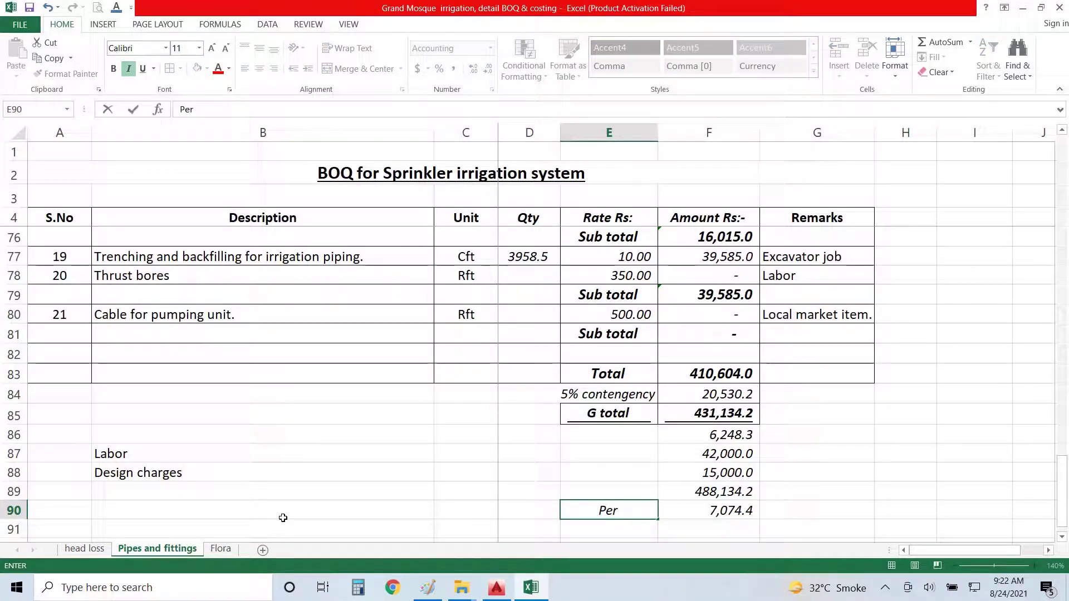
text( SPK)
key(Return)
key(Up)
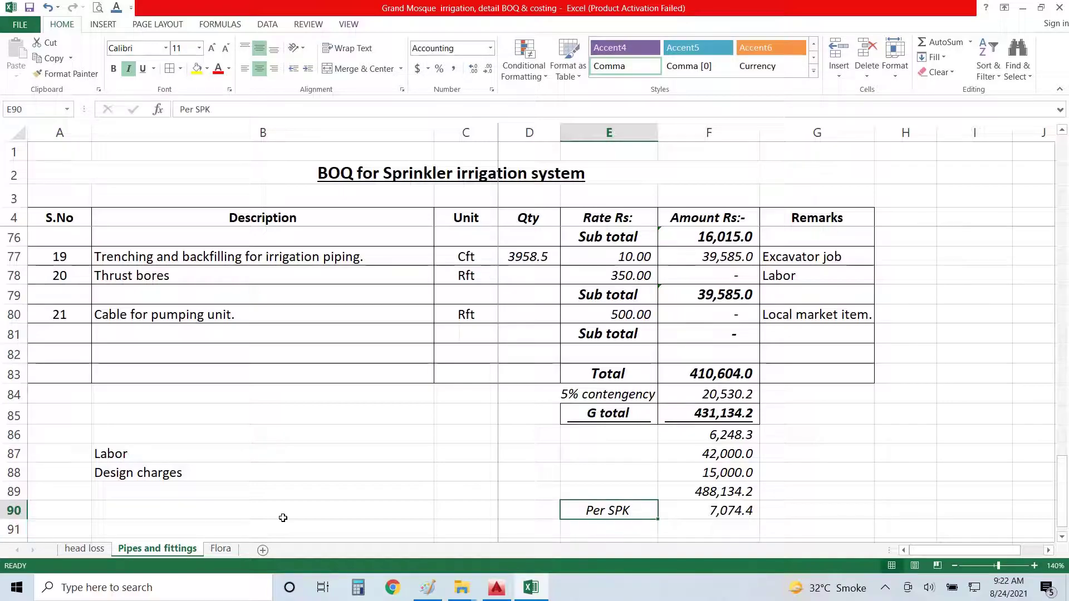
key(shift+Right)
key(ctrl+b)
key(ctrl+u)
Label the 6,248.3 row 'Per SPK' in bold underline, then review the total formulas.
key(Up)
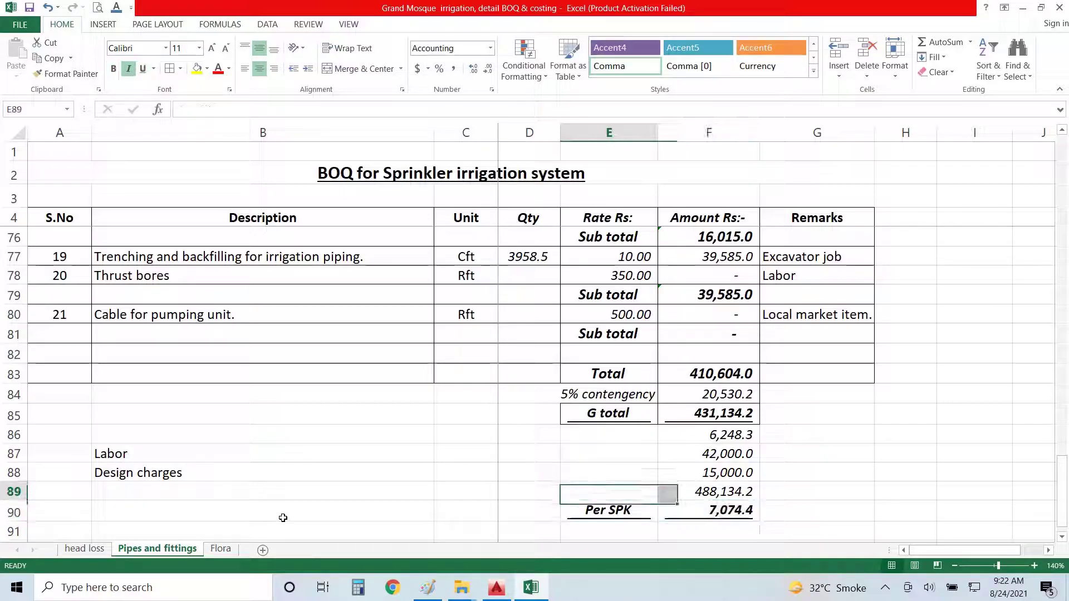
key(Up)
key(Up)
key(Up)
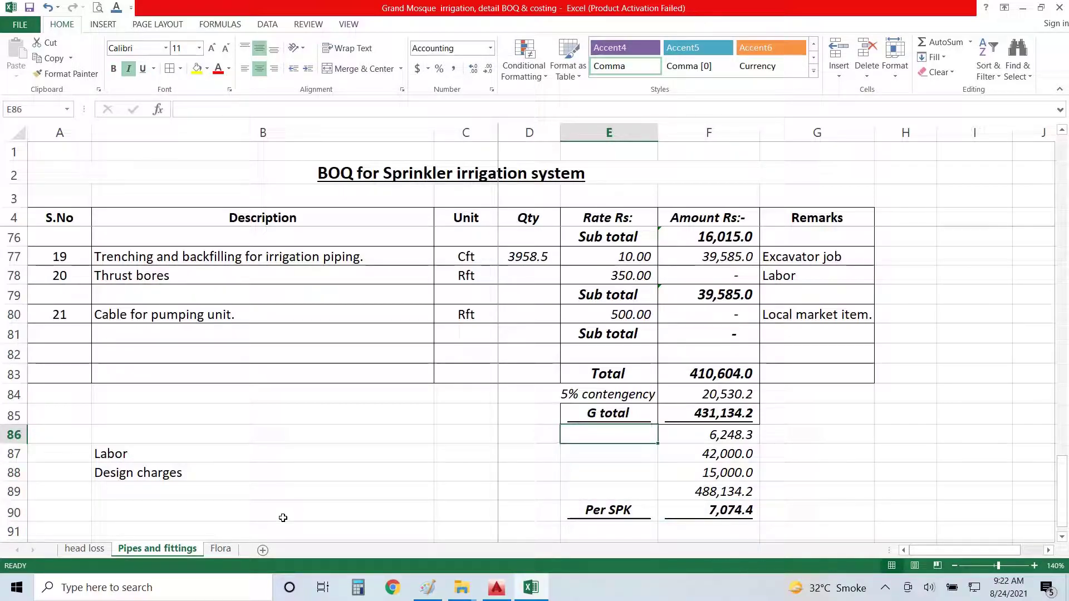
text(Per)
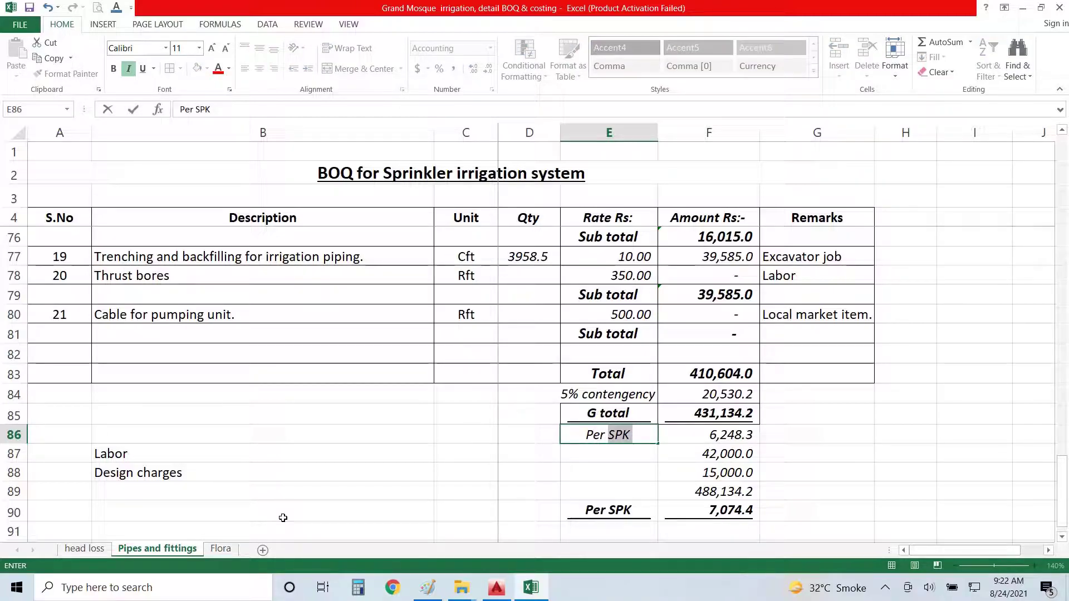
key(Return)
key(Up)
key(shift+Right)
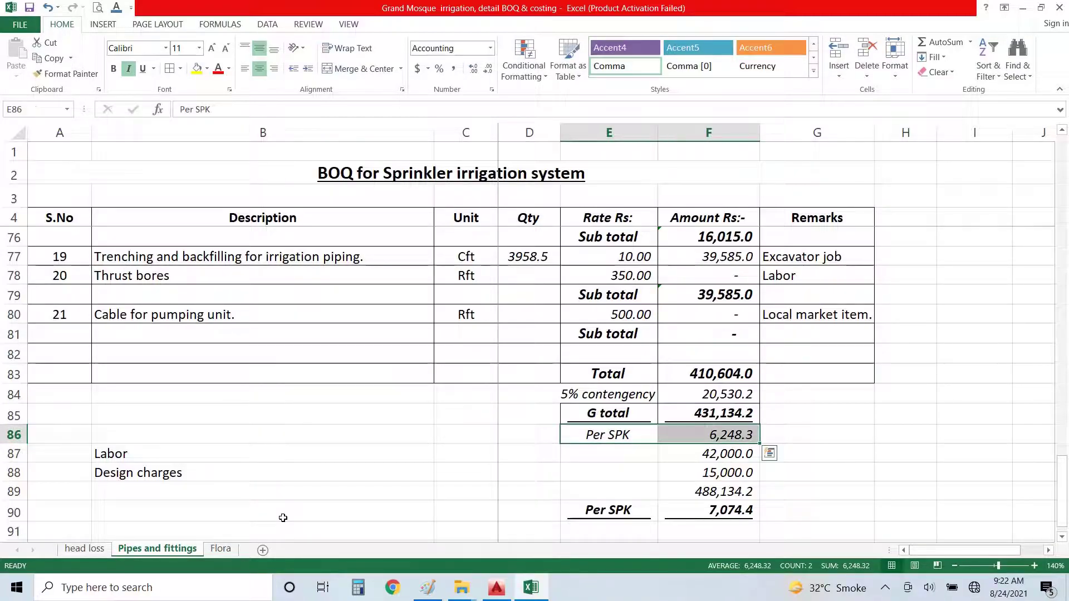
key(ctrl+b)
key(ctrl+u)
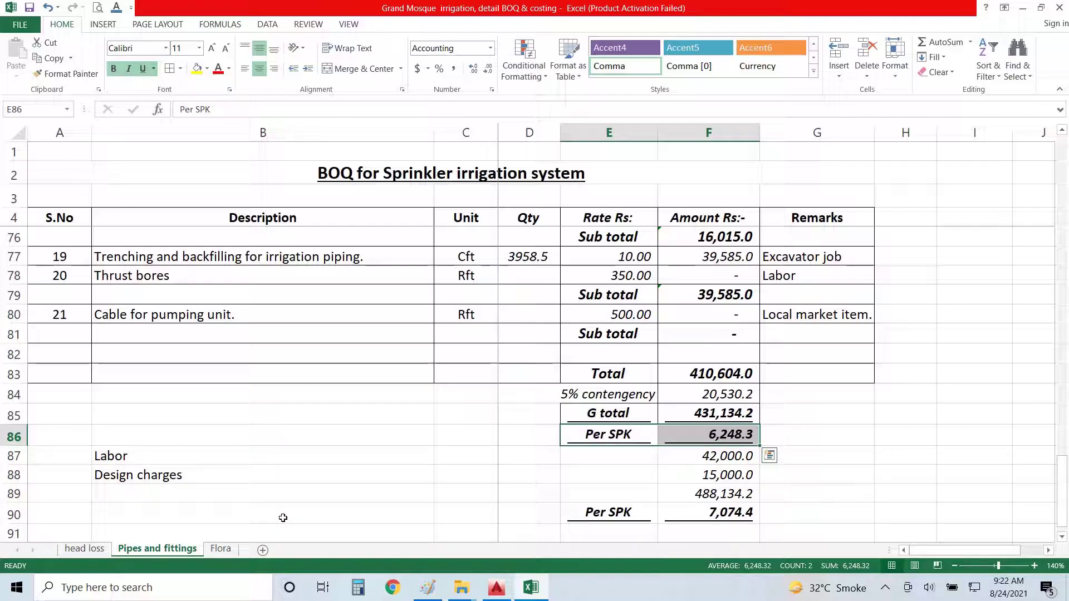
key(Down)
key(Down)
key(Down)
key(Down)
key(Right)
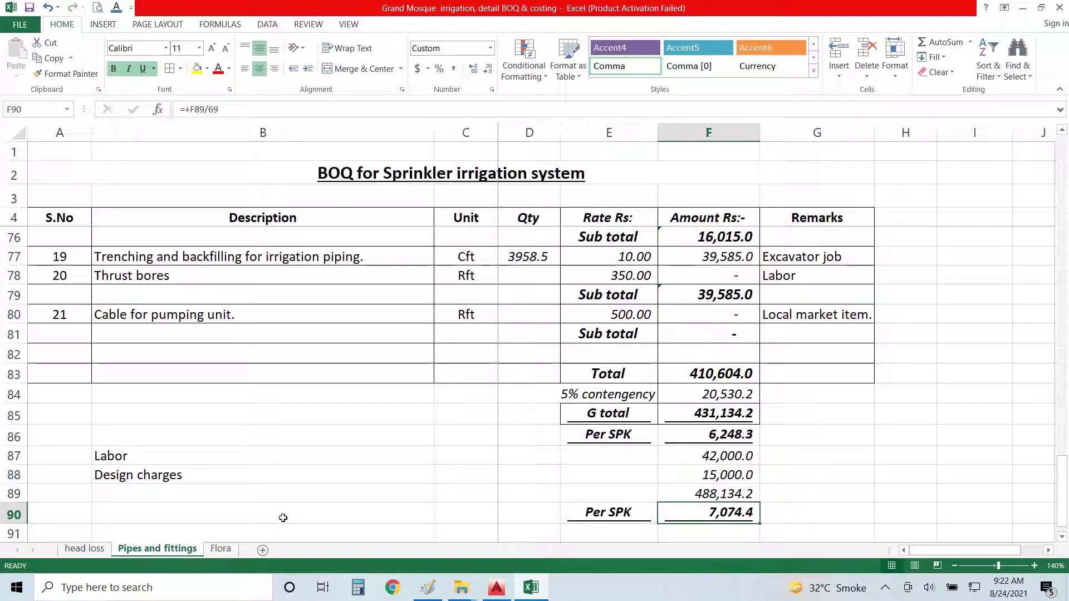
key(Up)
key(Up)
key(Up)
key(Up)
key(Down)
key(Down)
key(Down)
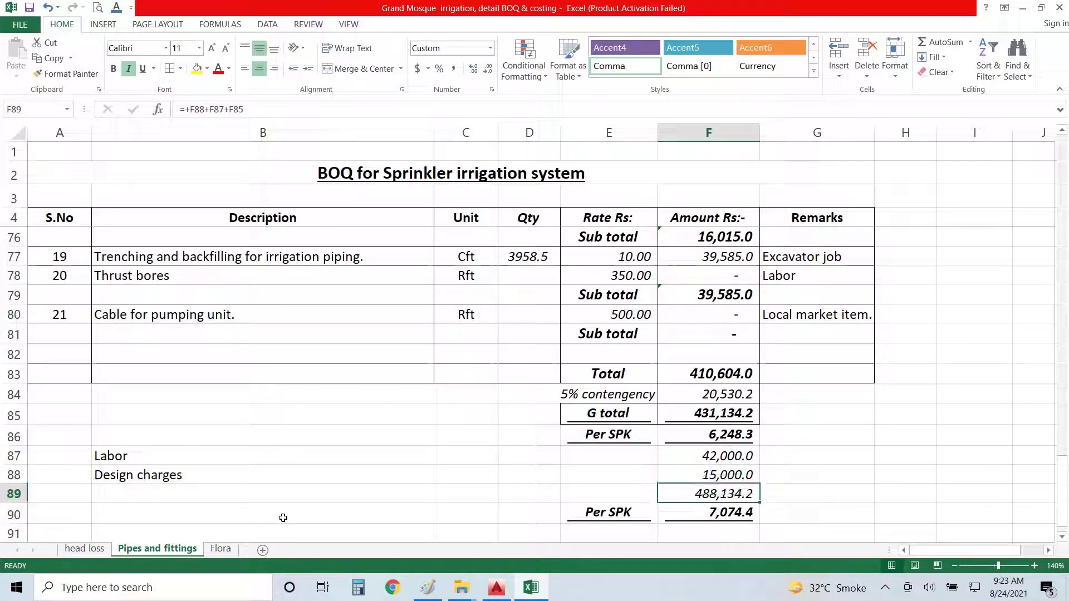
key(Down)
key(Down)
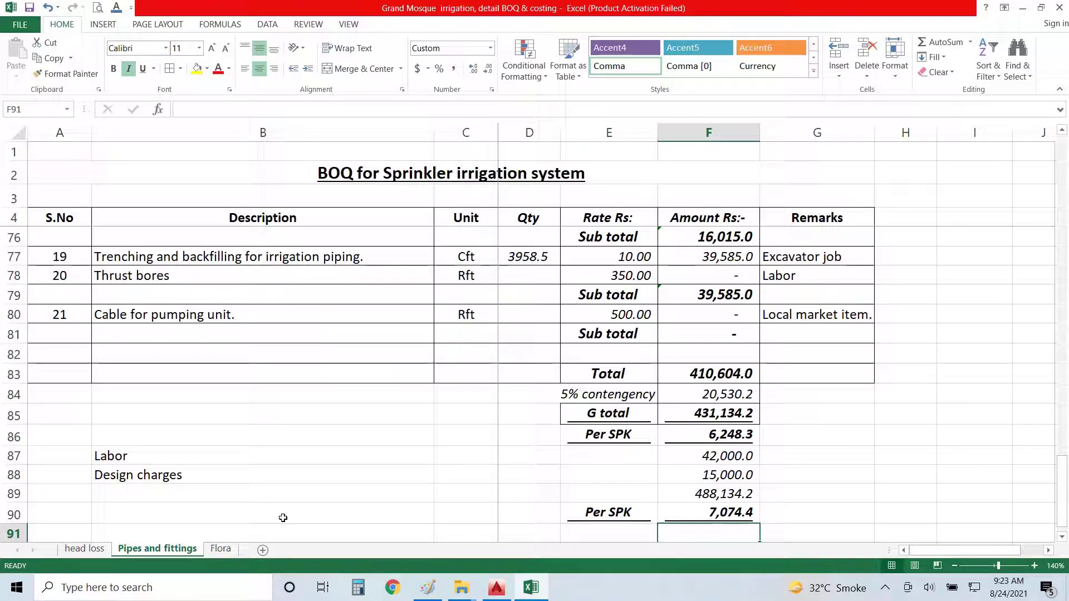
key(Up)
key(Down)
key(Up)
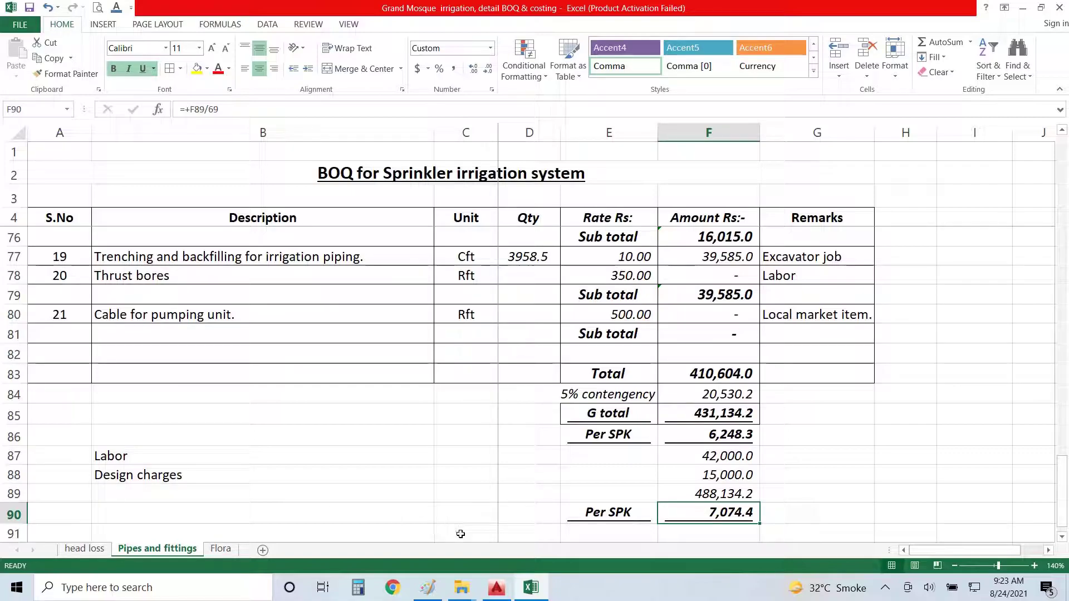
click(606, 460)
click(579, 476)
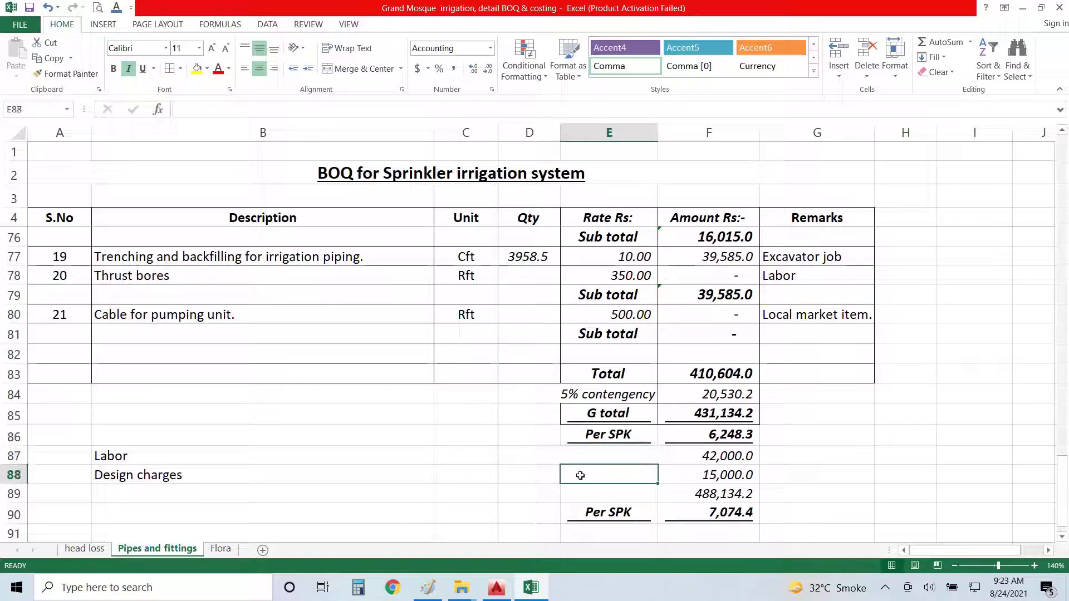
click(457, 474)
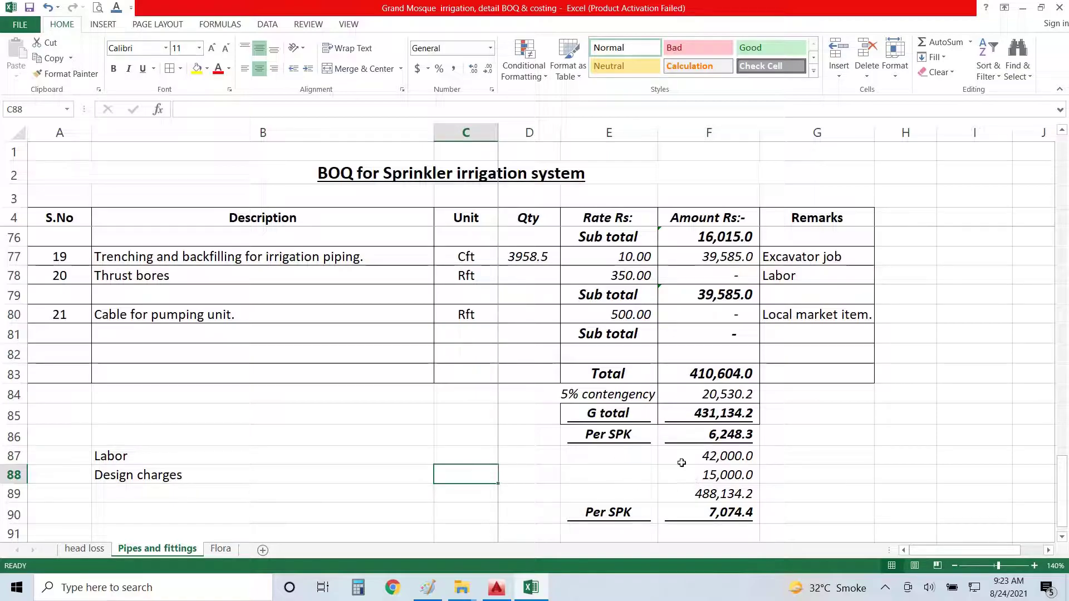
scroll(469, 290, up, 4)
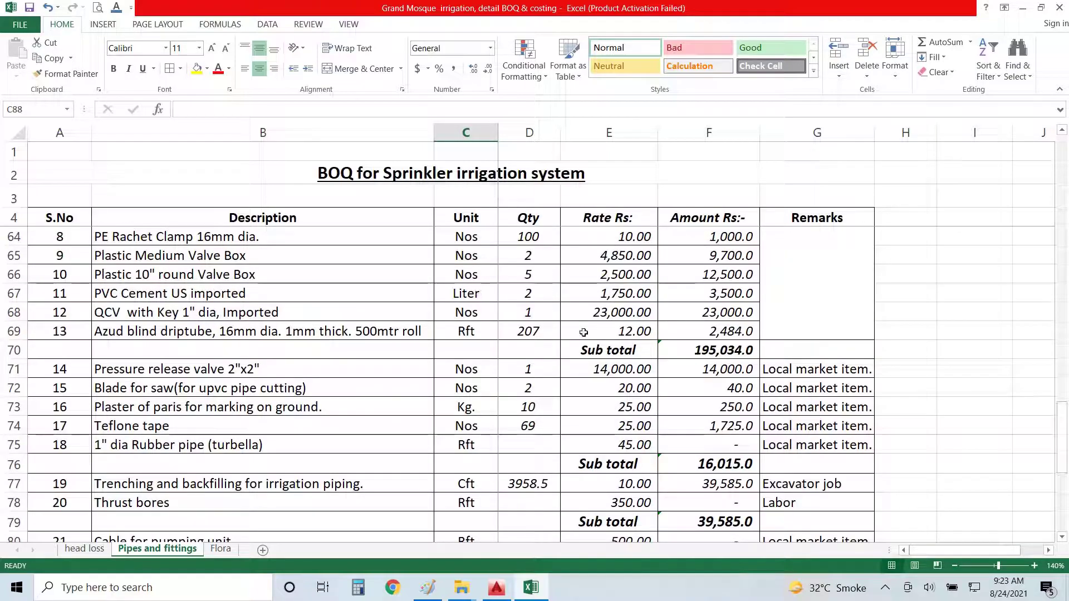
scroll(420, 353, up, 2)
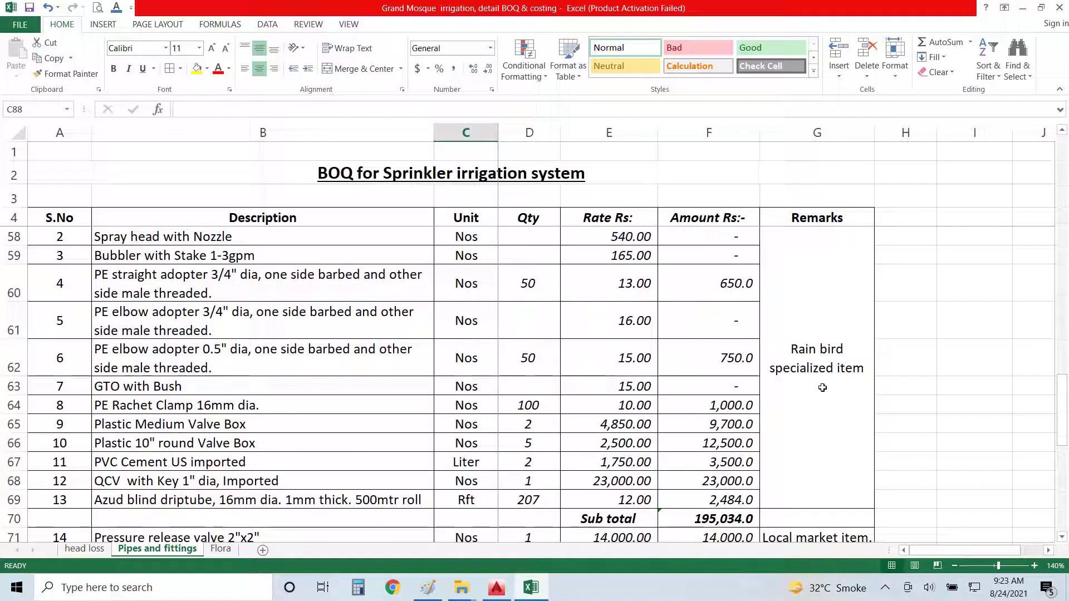
scroll(475, 363, up, 3)
scroll(663, 360, up, 13)
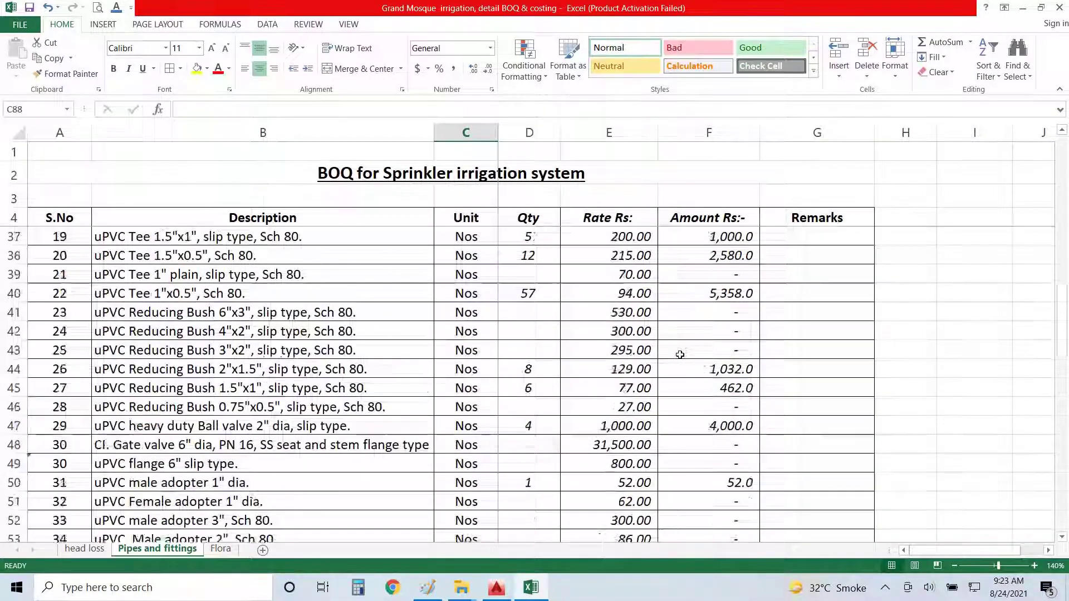
scroll(680, 354, down, 20)
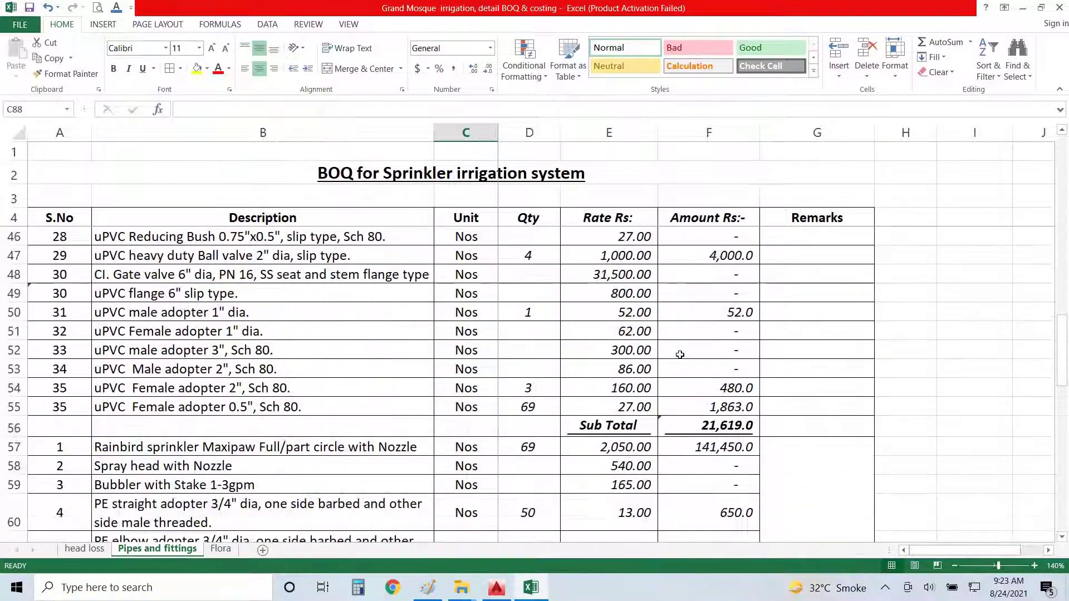
scroll(680, 355, up, 2)
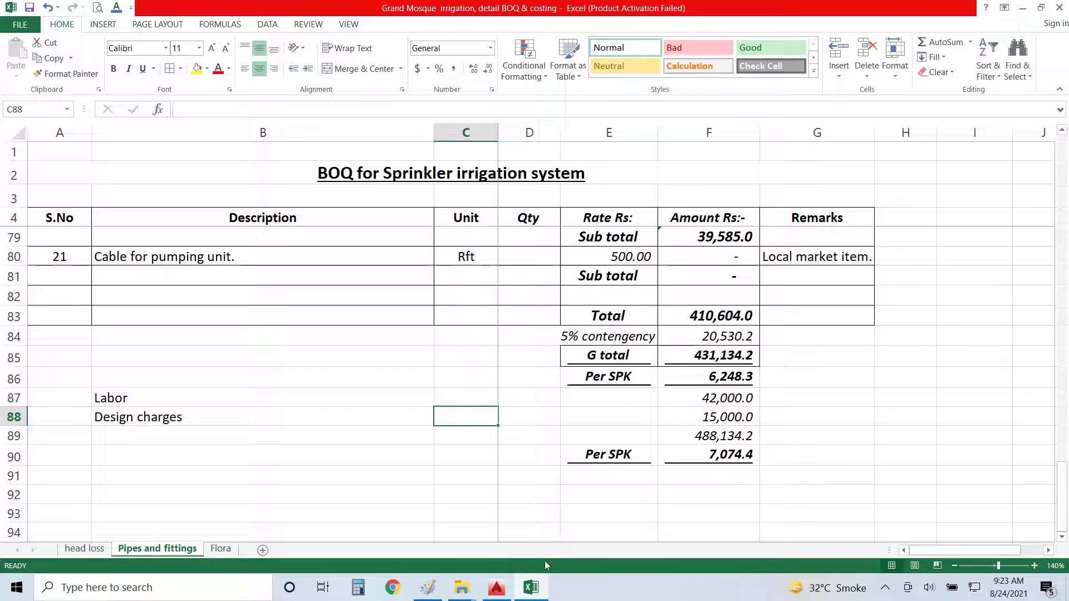
click(886, 589)
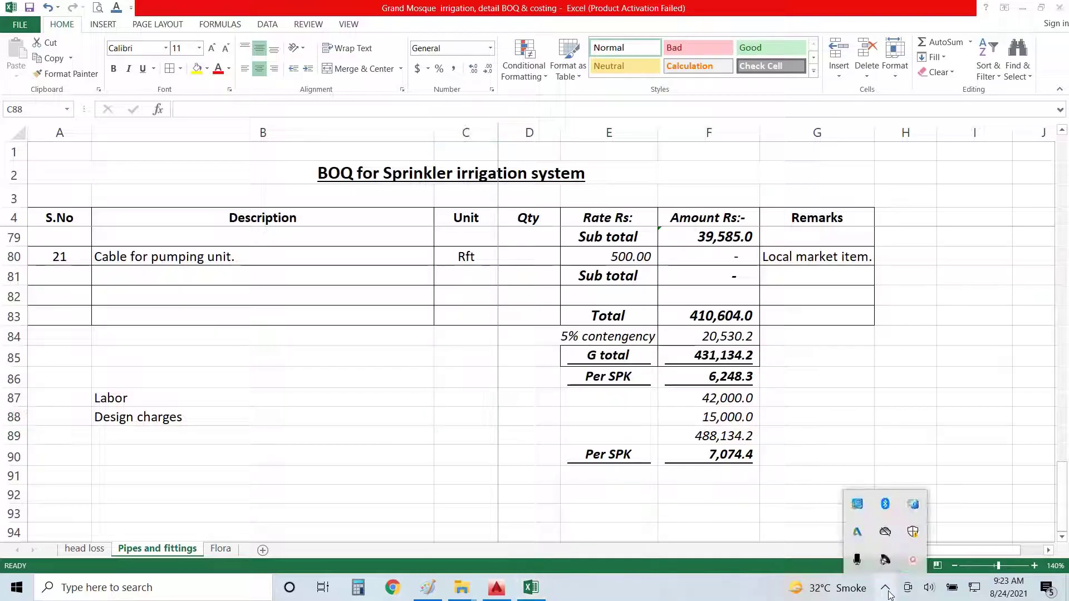
click(886, 589)
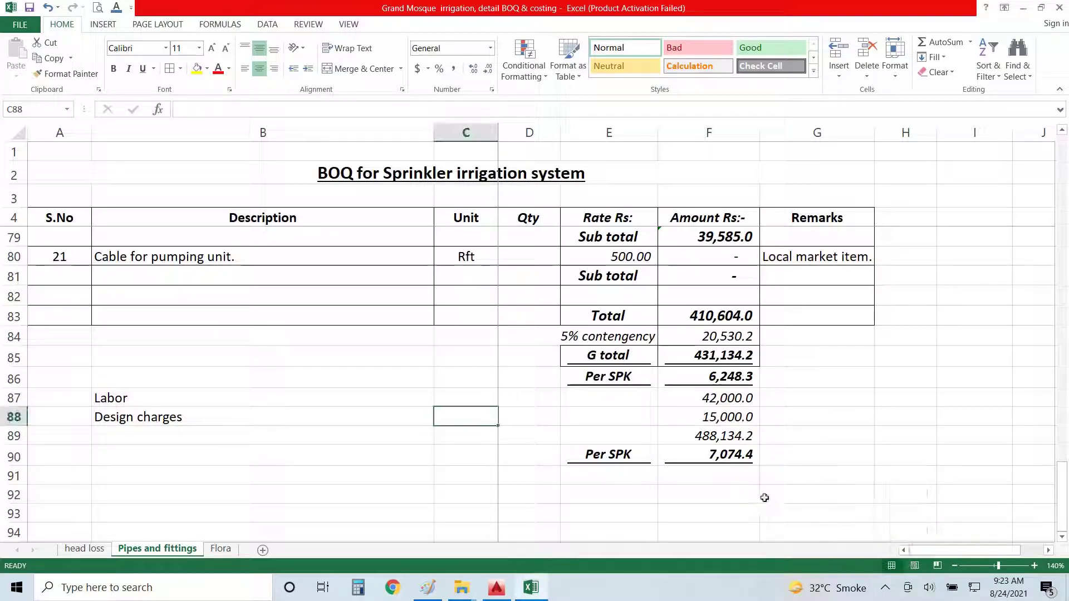
click(886, 589)
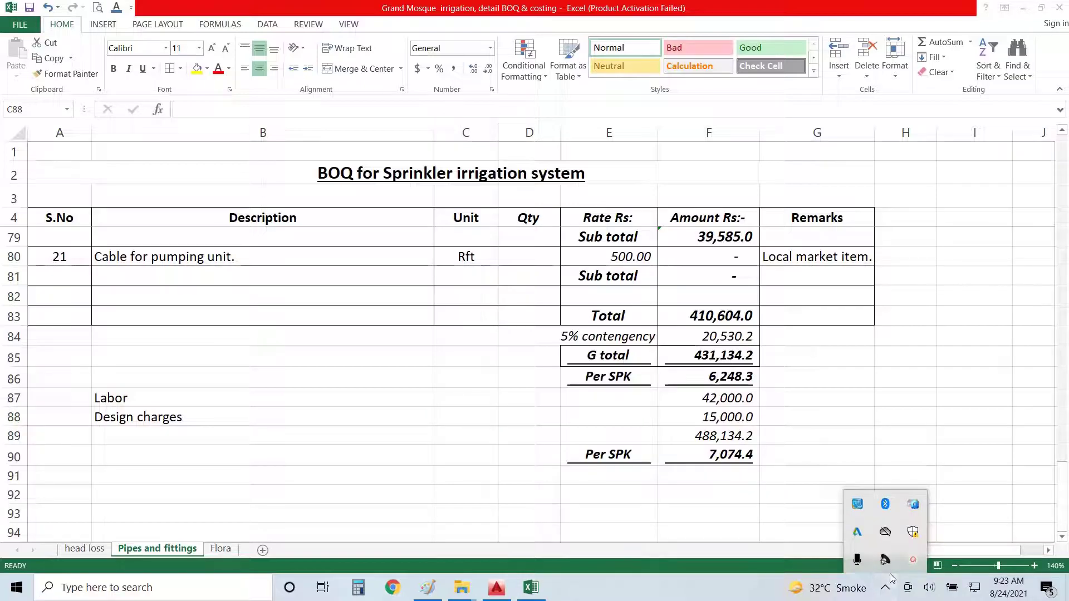
click(907, 561)
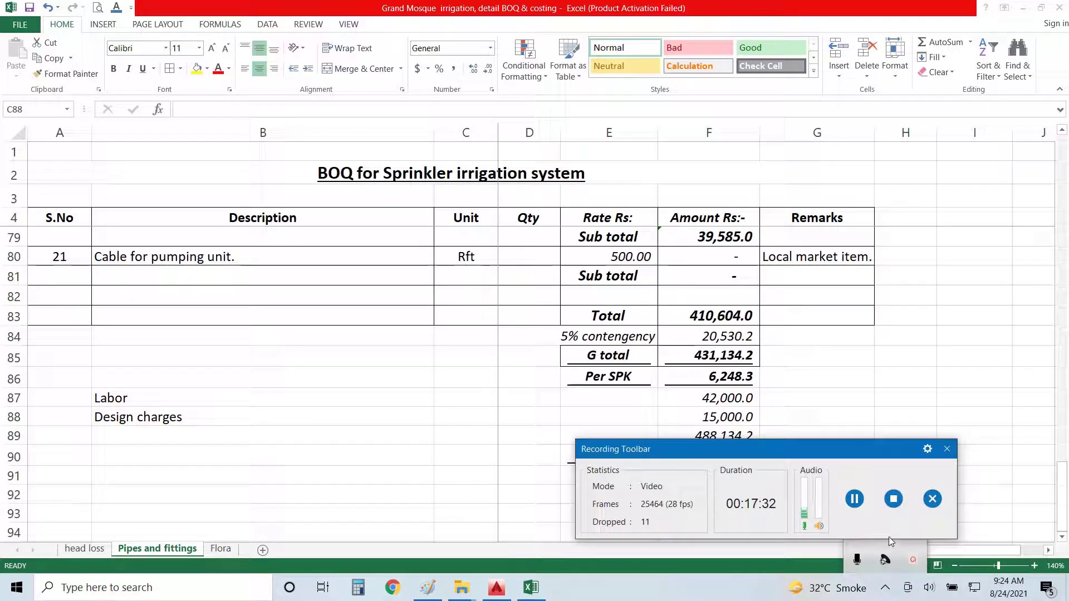